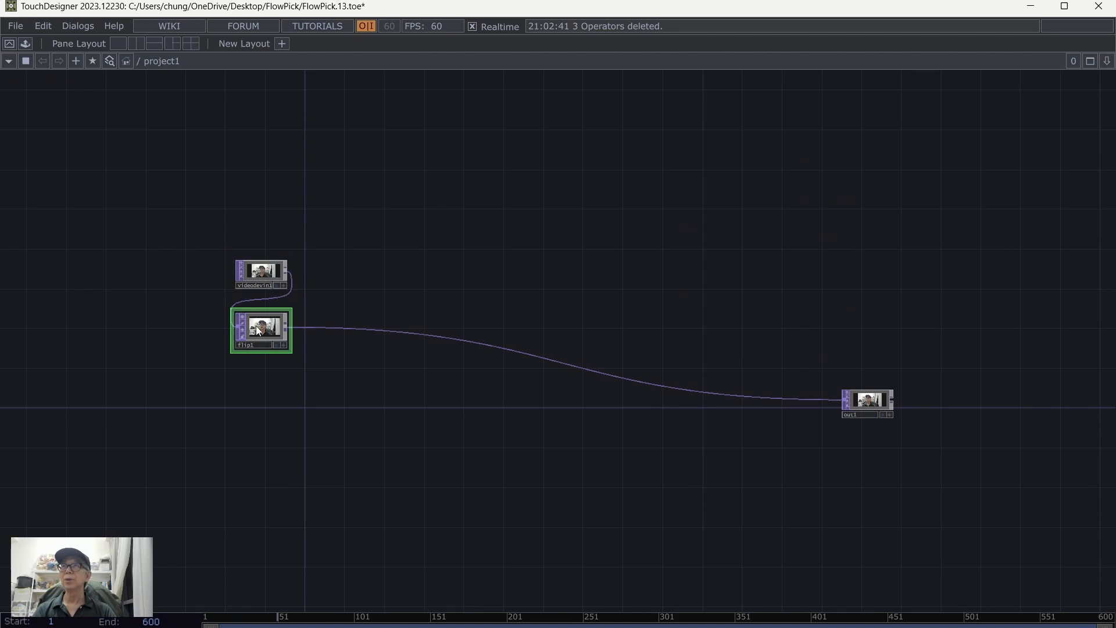
- Delete the flip1 operator and move out1 close beside videodevin1 on the same row
key("Delete")
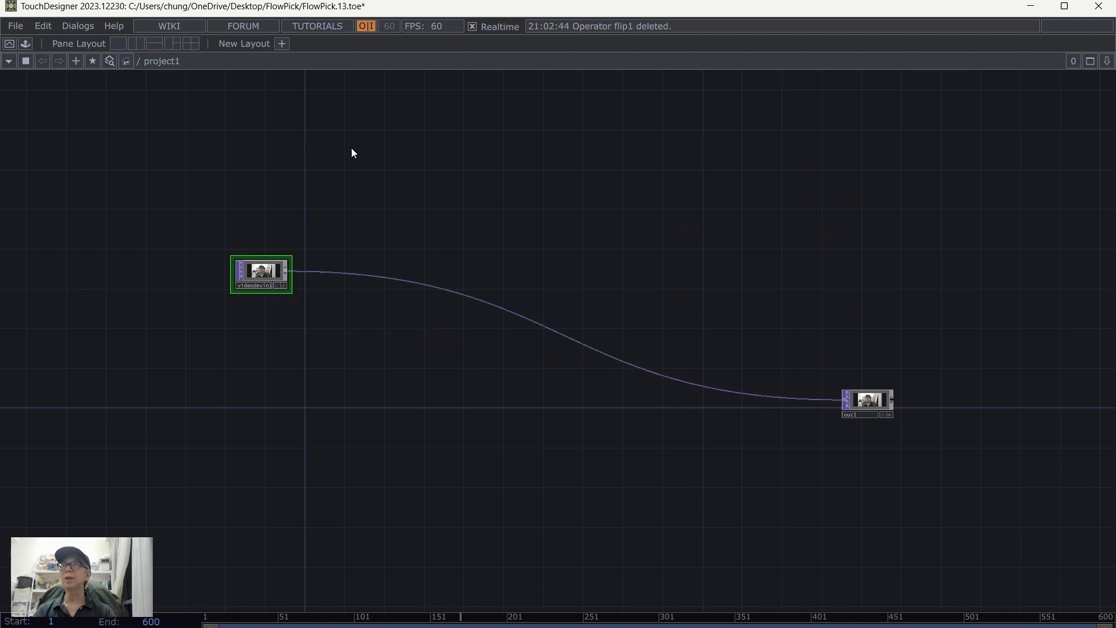
scroll(331, 154, "up", 2)
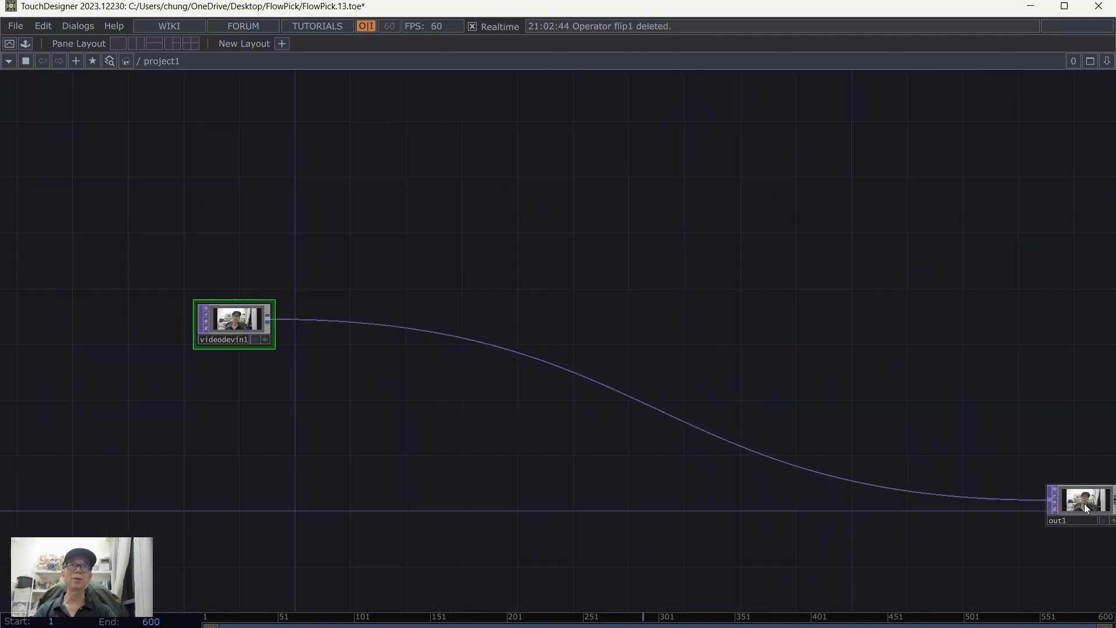
left_click_drag(1081, 501, 374, 326)
scroll(403, 423, "up", 2)
left_click_drag(349, 427, 750, 558)
- Save the project, and spread videodevin1 and out1 apart on a shared row higher in the network
left_click(13, 27)
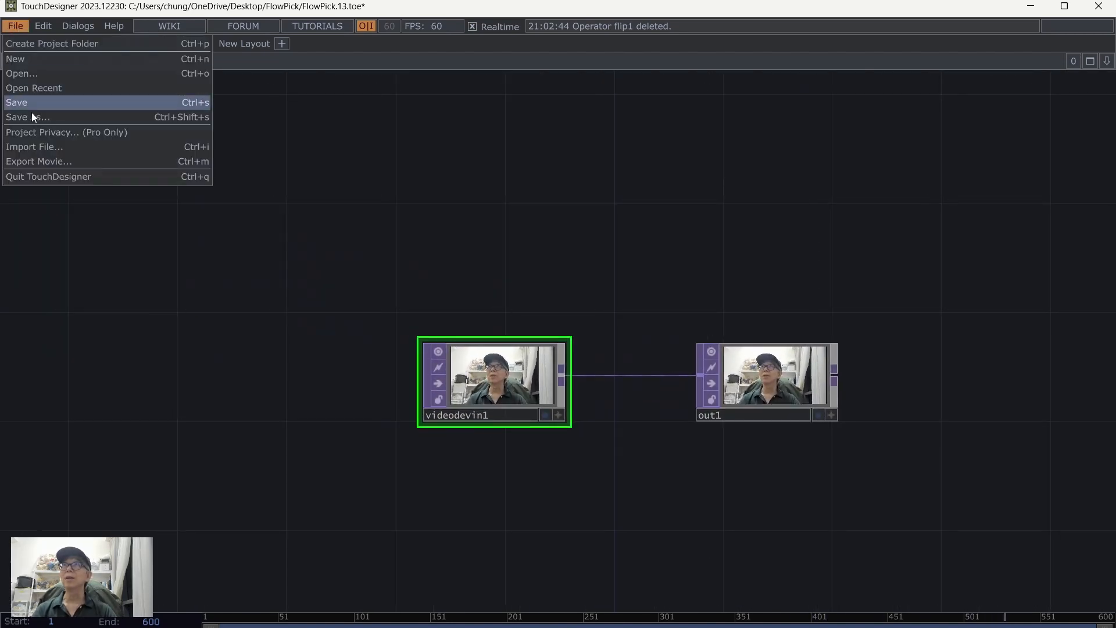
left_click(35, 103)
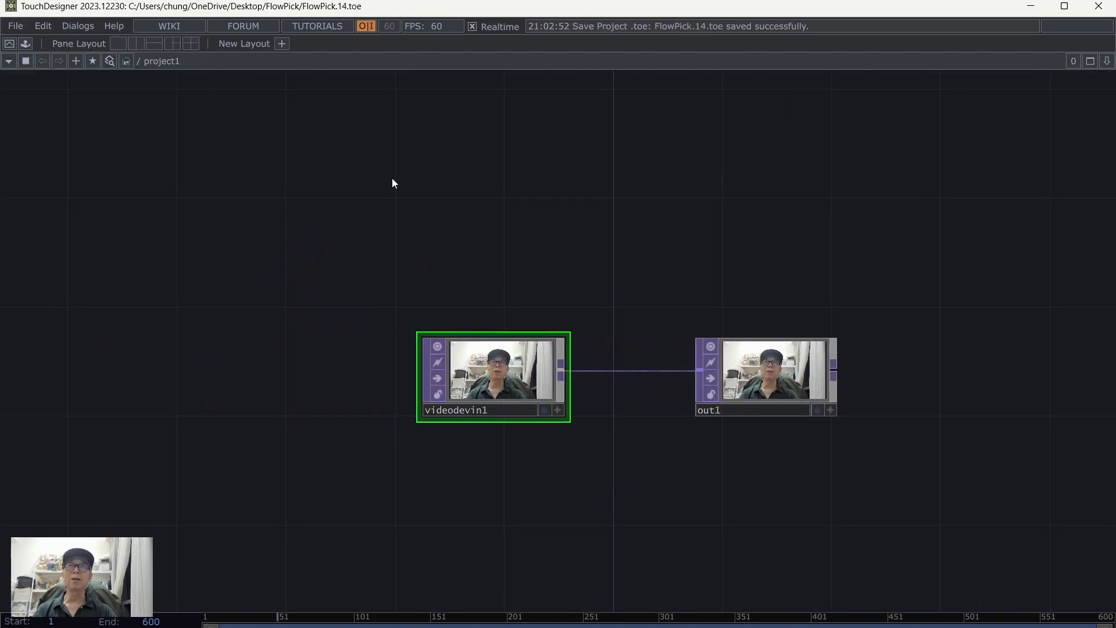
left_click_drag(503, 371, 204, 208)
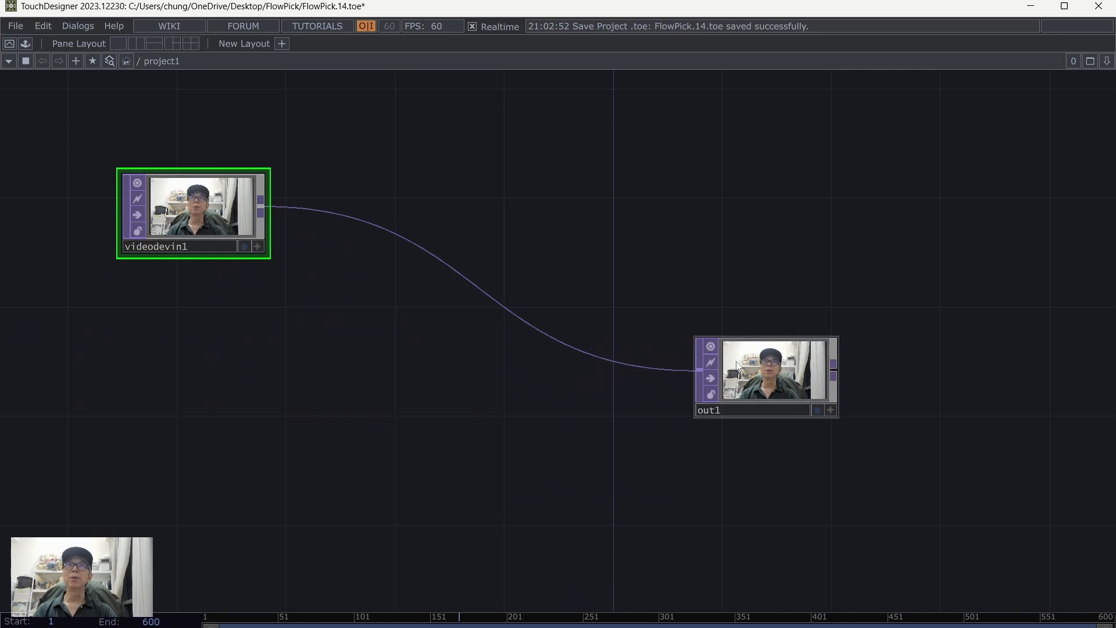
left_click_drag(785, 372, 922, 209)
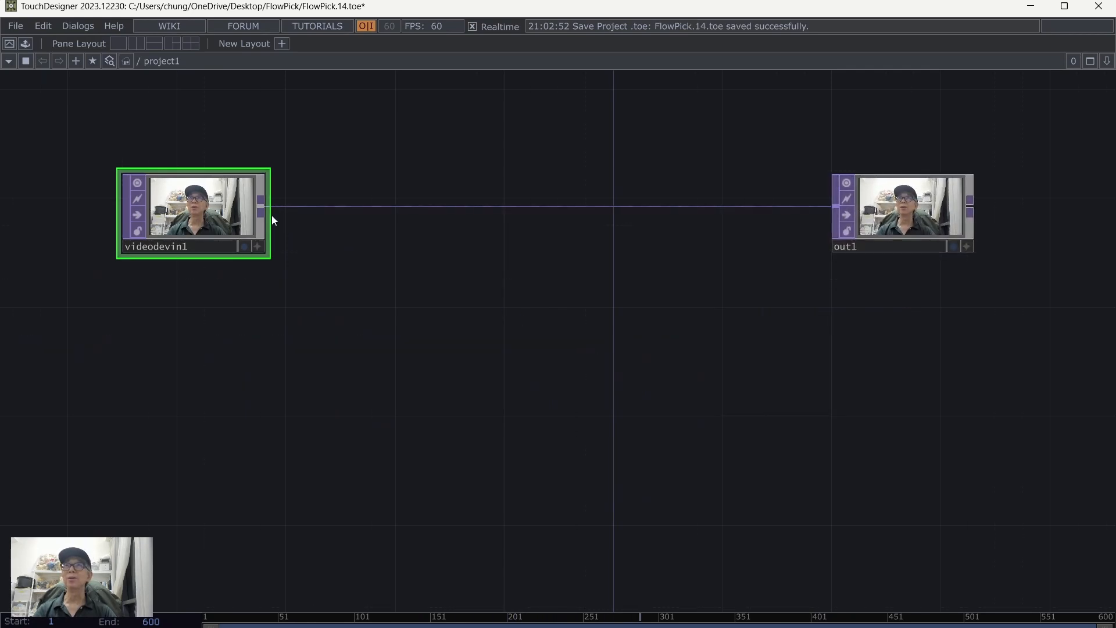
- Insert a Resolution TOP into the wire between videodevin1 and out1, placing it below videodevin1
right_click(330, 207)
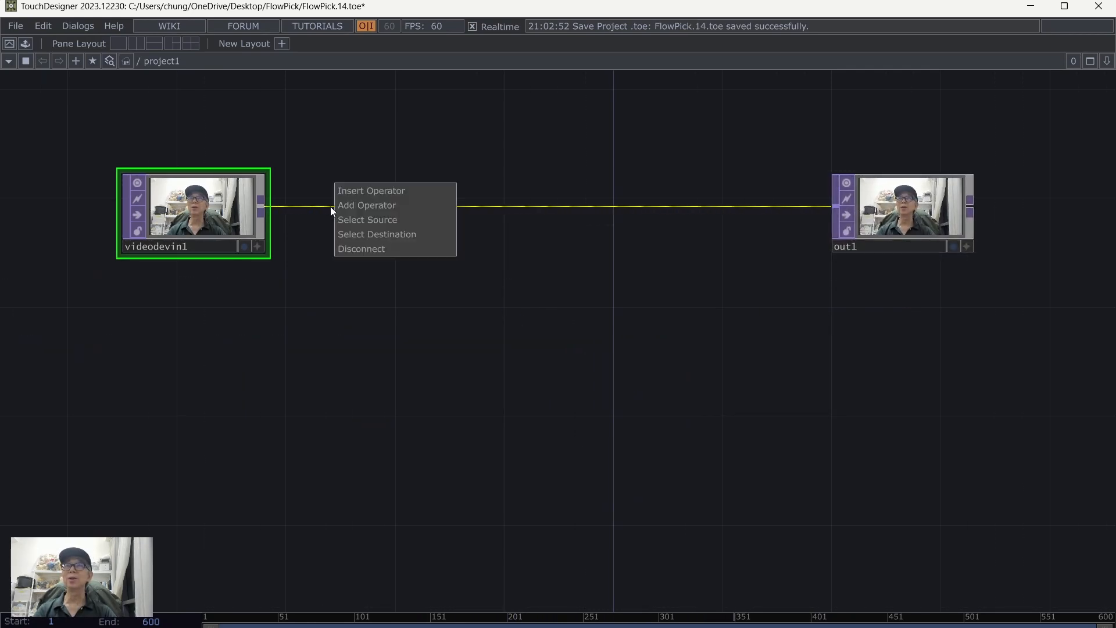
left_click(409, 186)
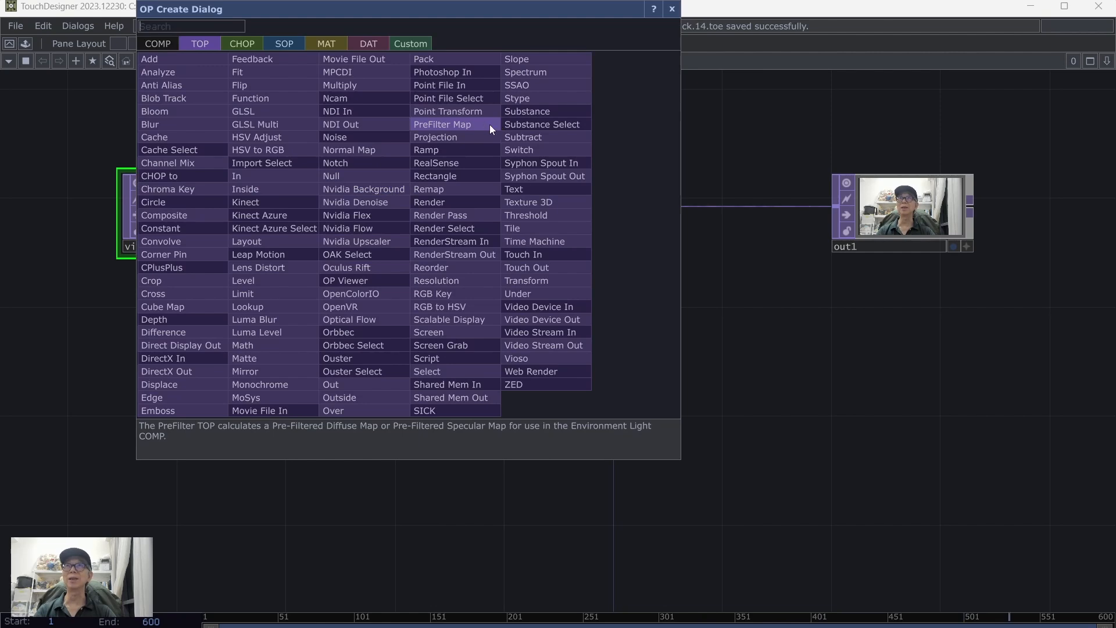
left_click(453, 283)
left_click(196, 344)
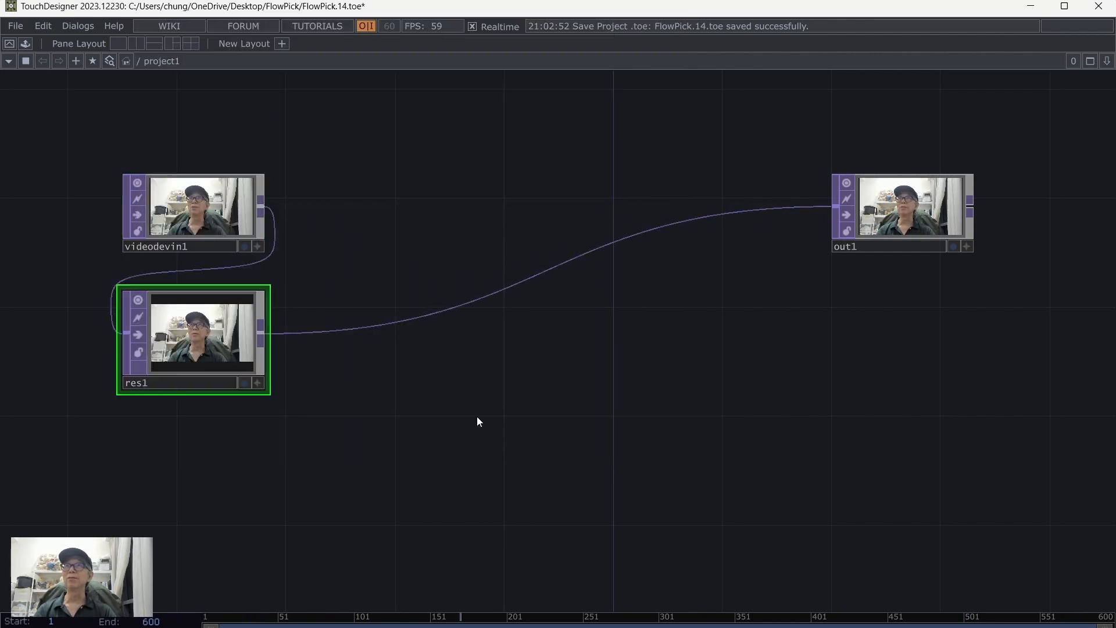
- Disconnect the wire running from res1 to out1
left_click_drag(477, 416, 510, 365)
right_click(417, 269)
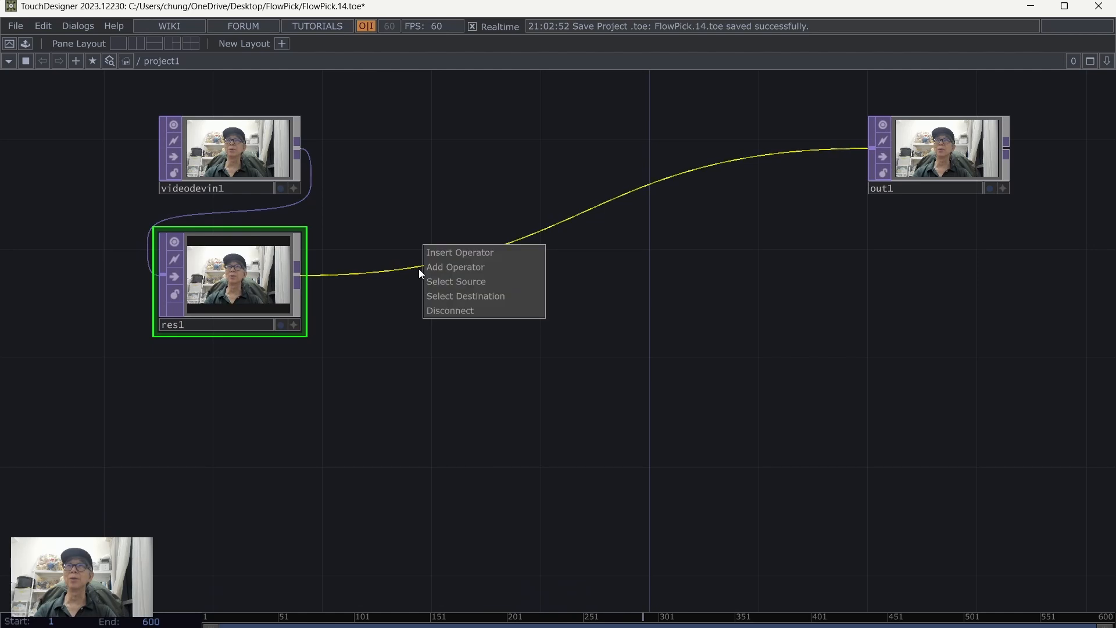
left_click(474, 311)
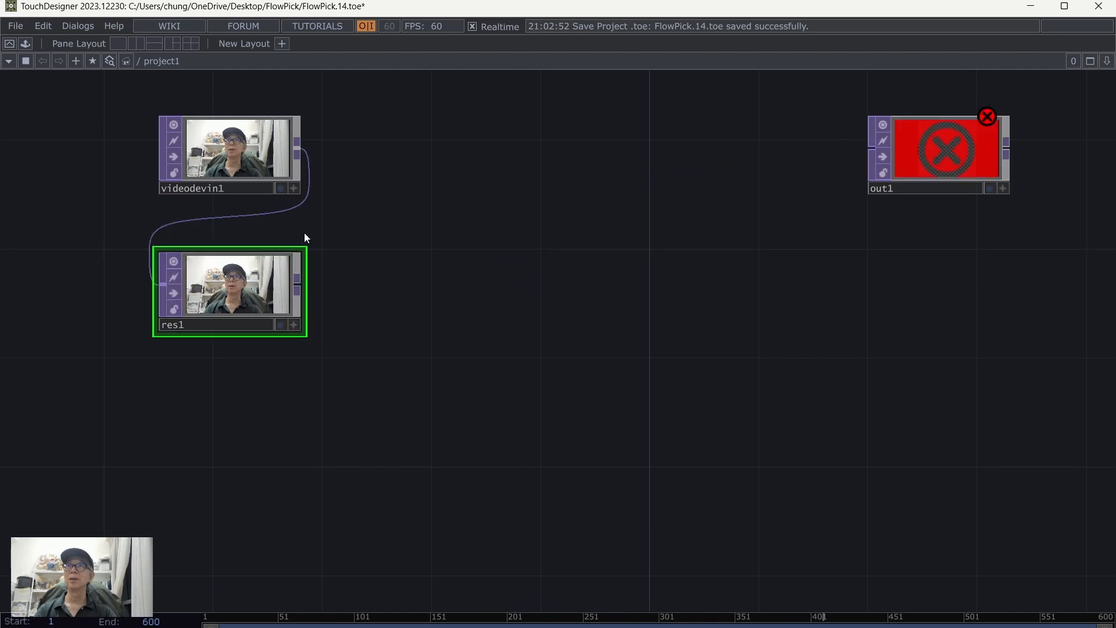
- Set the Output Resolution of res1 to Half
key("p")
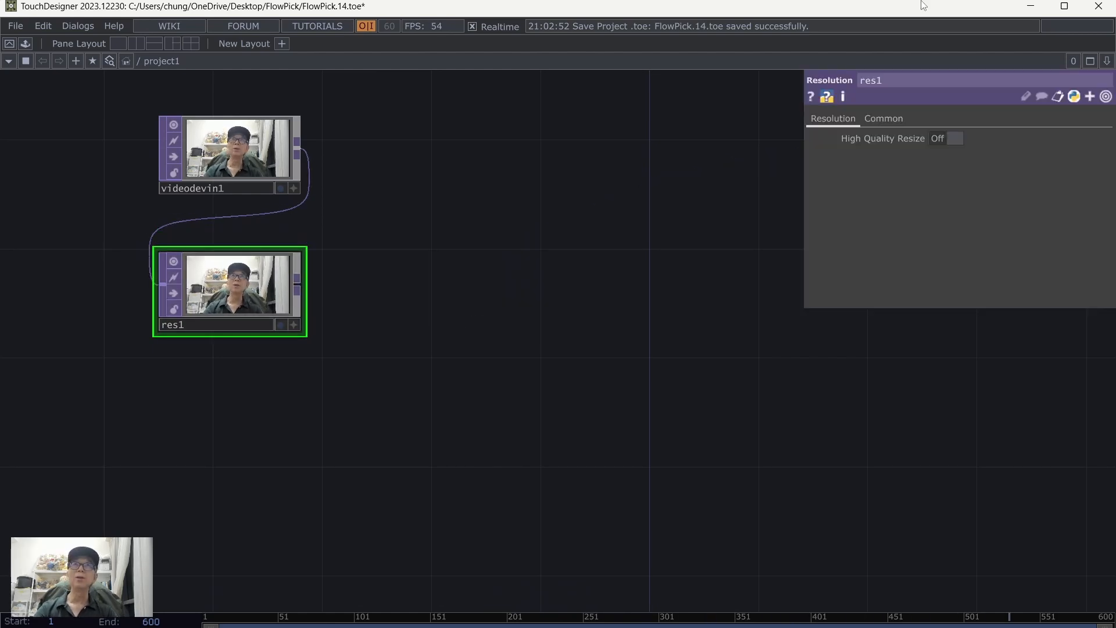
left_click(885, 118)
left_click(961, 137)
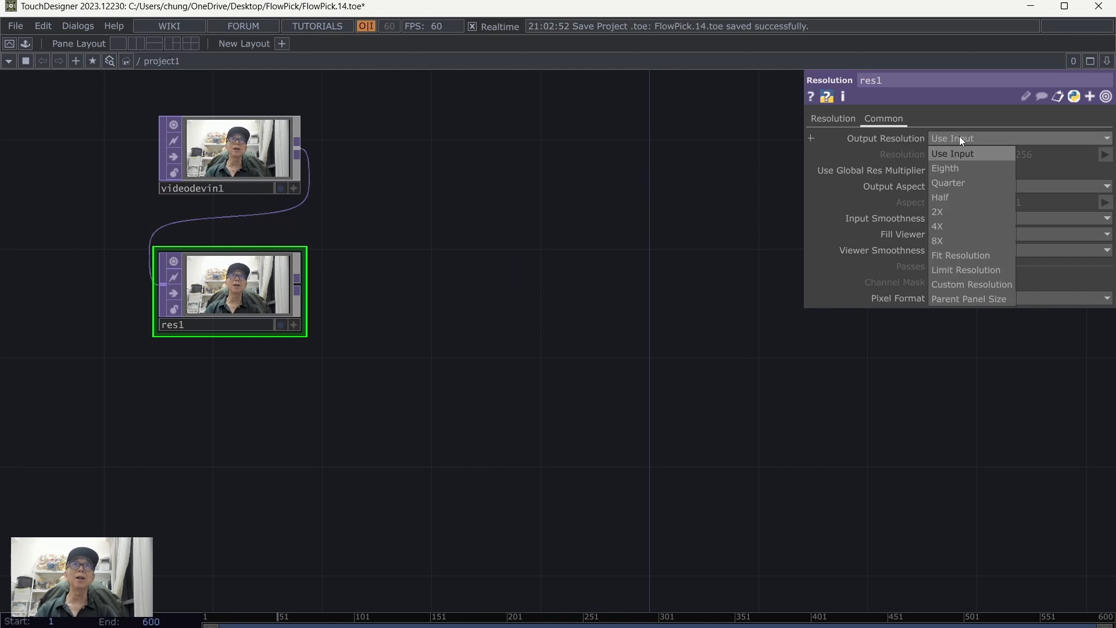
left_click(942, 198)
- Move out1 a little farther away from videodevin1, keeping it on the same row
left_click_drag(594, 392, 441, 330)
scroll(568, 411, "down", 2)
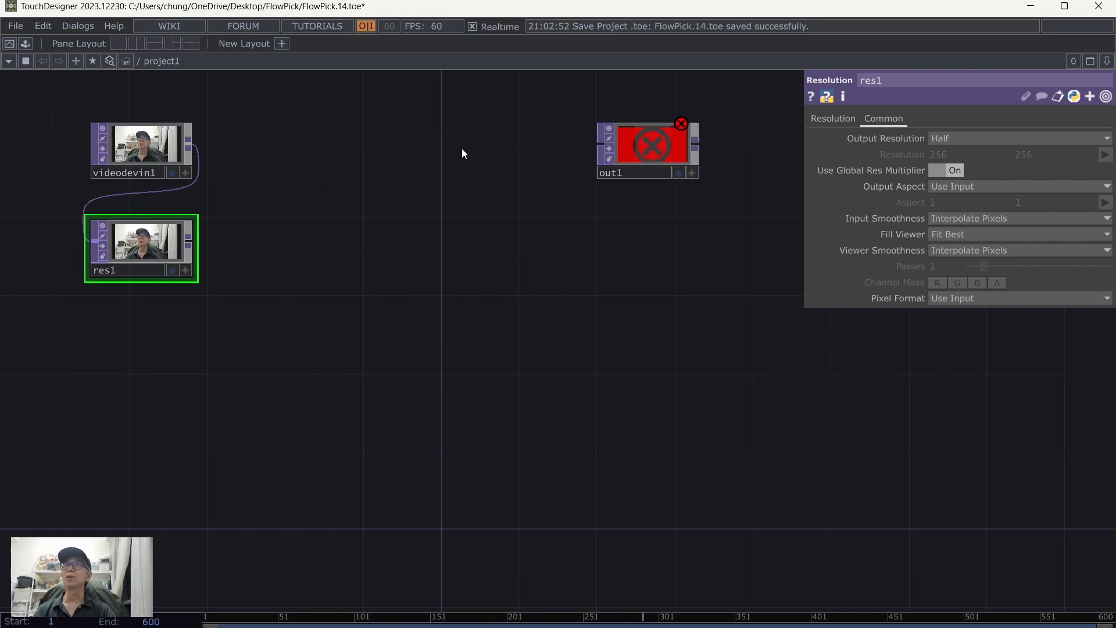
left_click_drag(663, 152, 702, 150)
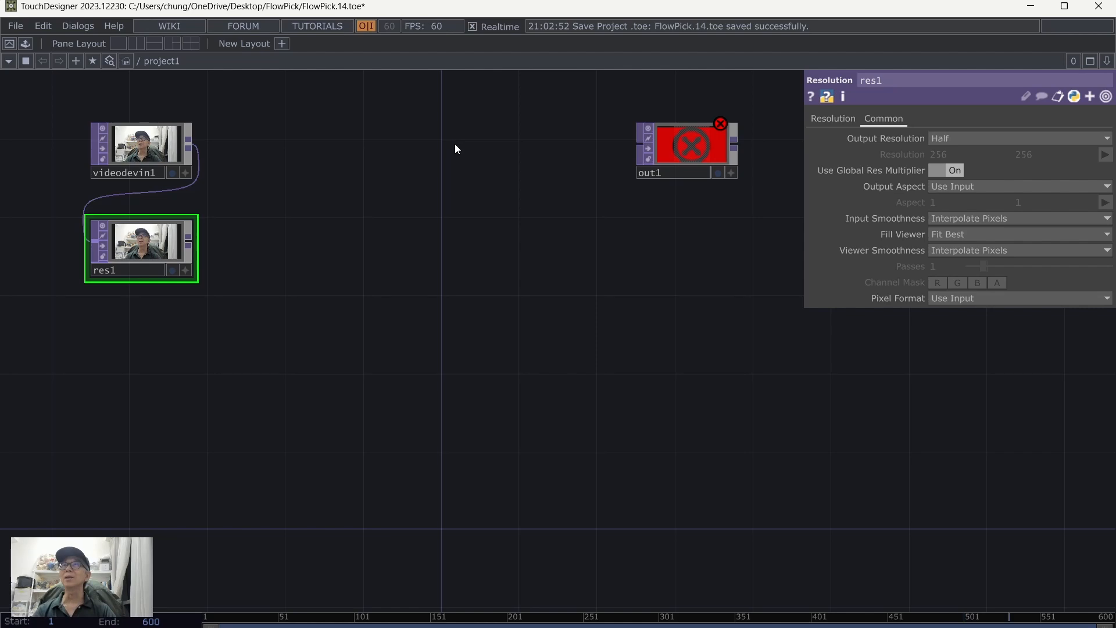
- Add the opticalFlow component from the palette's Tools collection below res1, and close the palette
left_click_drag(411, 157, 422, 179)
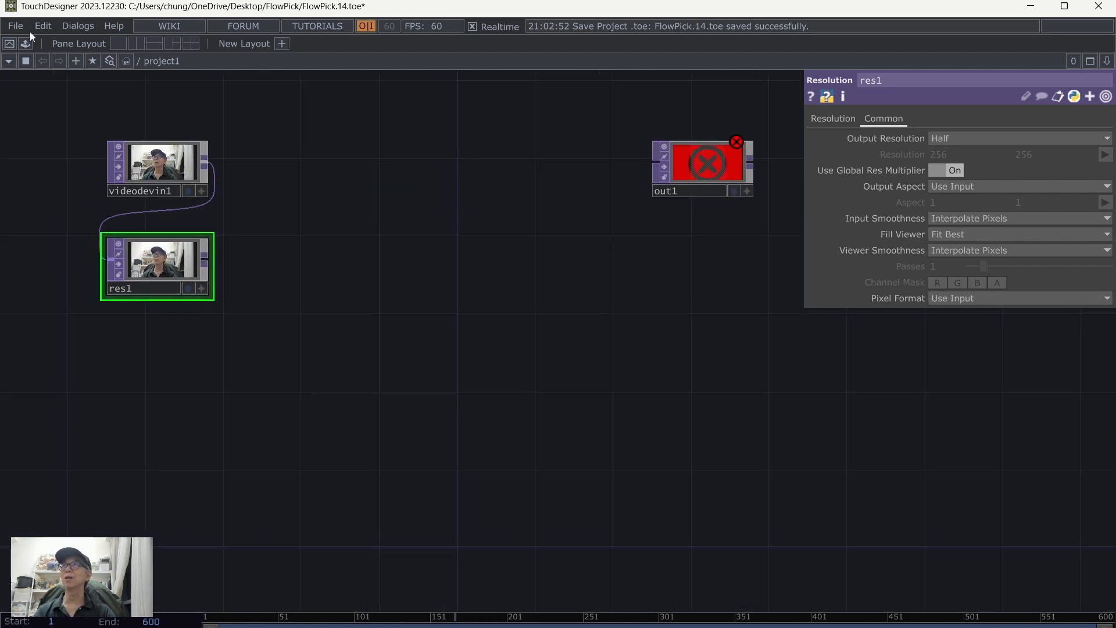
left_click(81, 26)
left_click(124, 101)
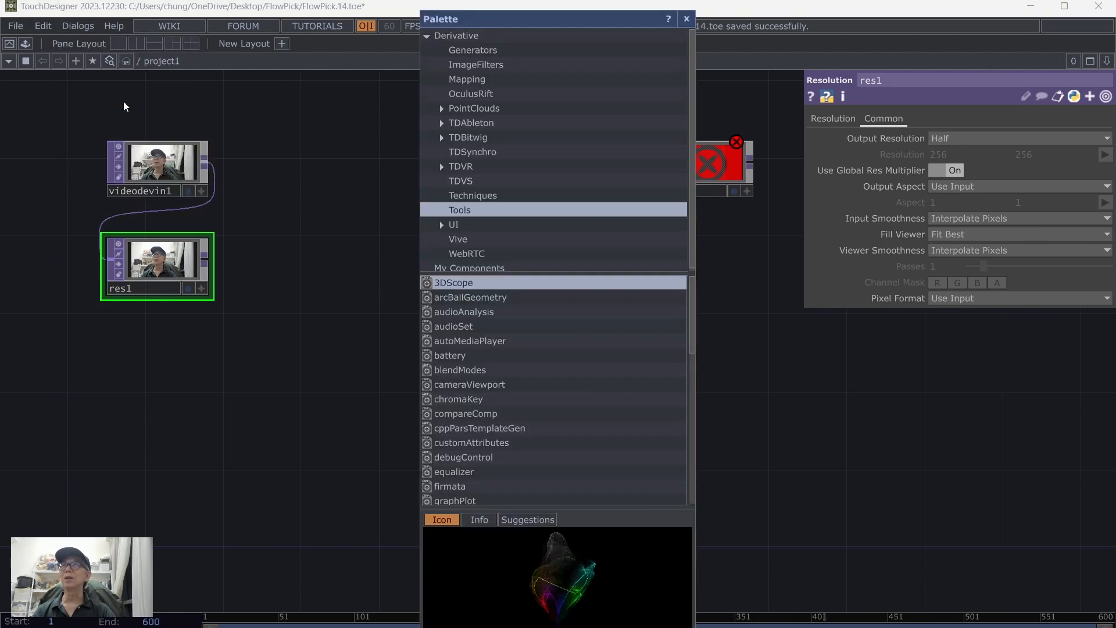
scroll(529, 410, "down", 10)
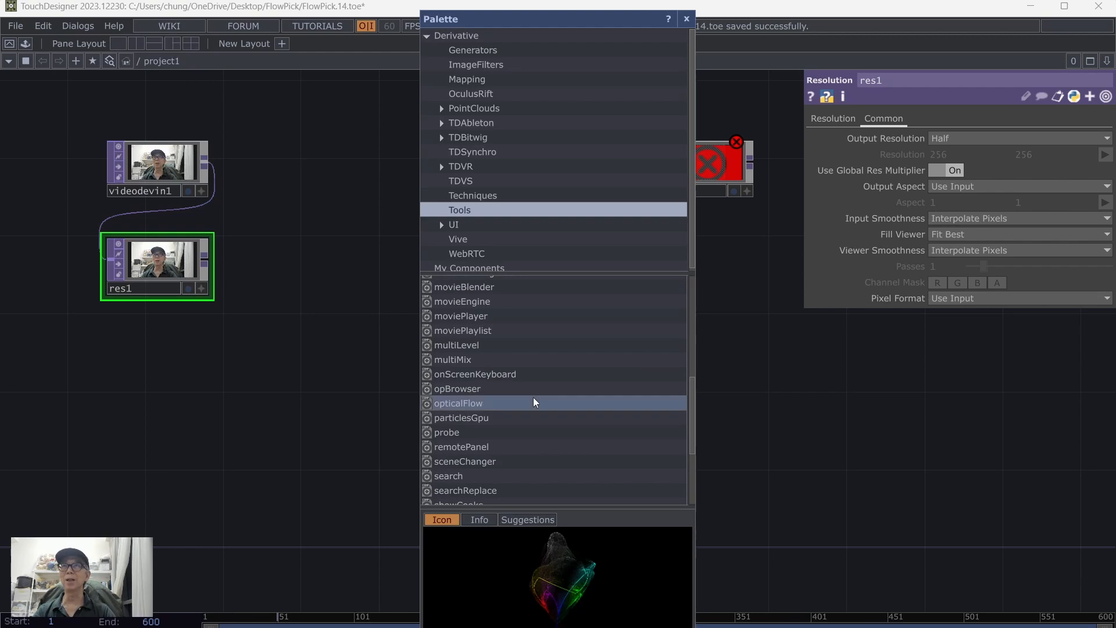
left_click_drag(438, 404, 211, 410)
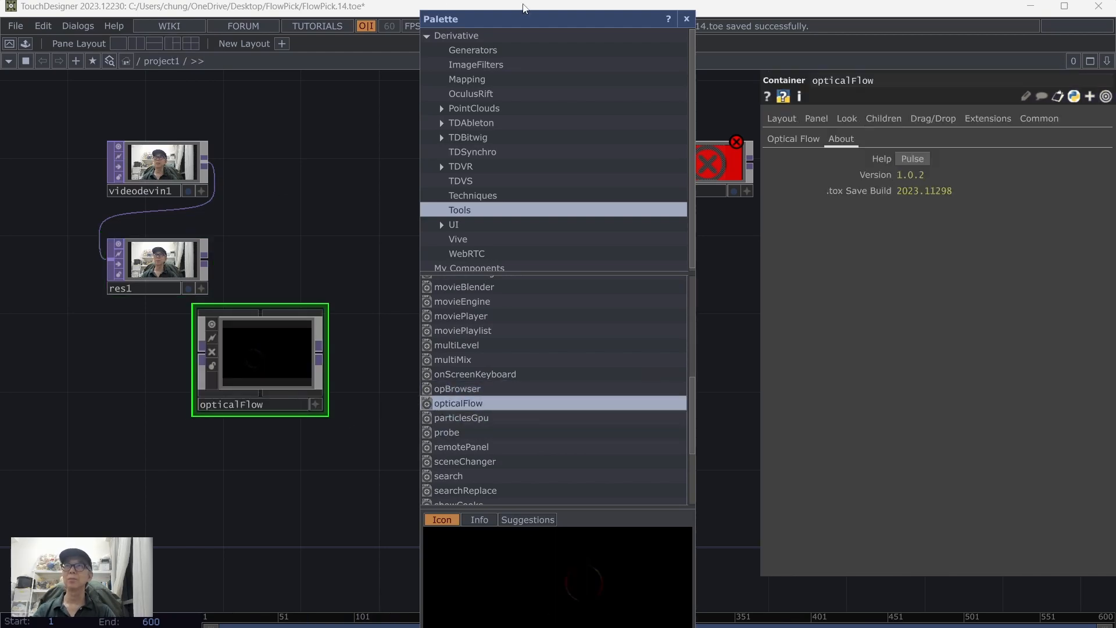
left_click(686, 18)
- Connect the output of res1 to the opticalFlow input and align opticalFlow directly beneath res1
mouse_move(204, 261)
left_mouse_down()
mouse_move(176, 359)
mouse_move(202, 349)
left_mouse_up()
left_click_drag(510, 302, 556, 252)
left_click_drag(326, 310, 237, 329)
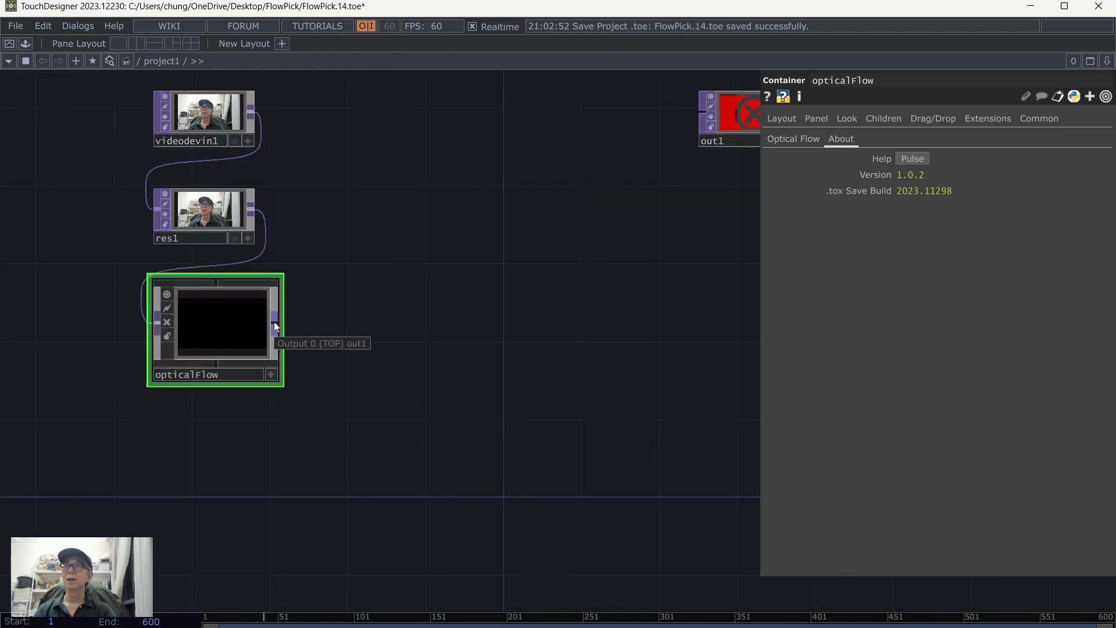
- Add a Resolution TOP to the output of opticalFlow, placing it below the component
right_click(274, 322)
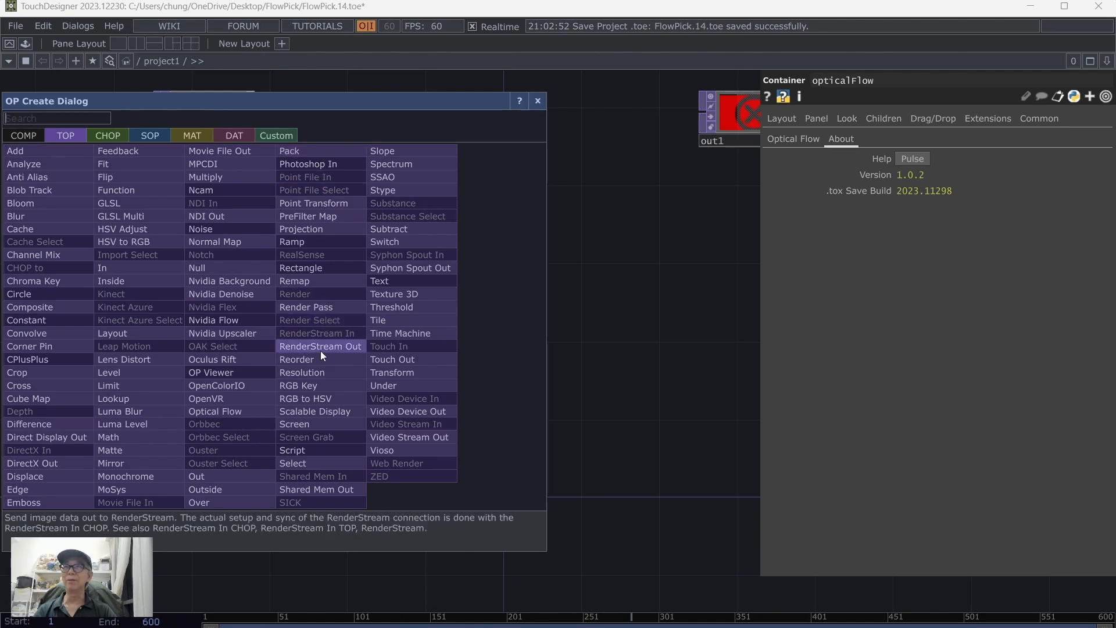
key("Escape")
left_click(229, 456)
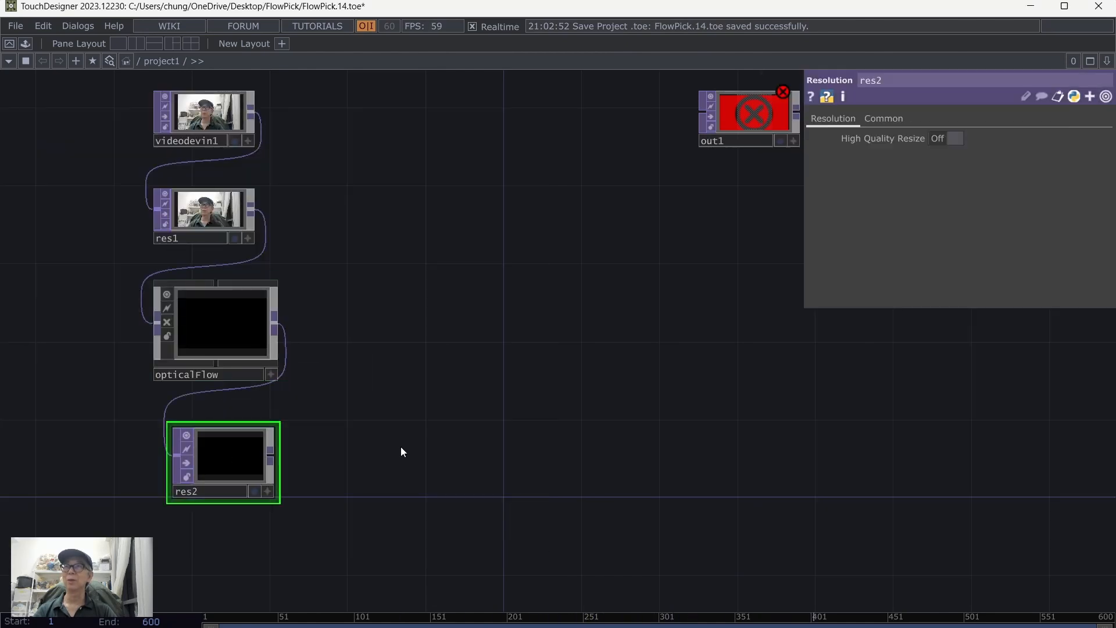
- Set res2 to a Custom Resolution of 128 by 72
scroll(399, 448, "up", 3)
left_click_drag(343, 498, 618, 367)
scroll(521, 394, "up", 4)
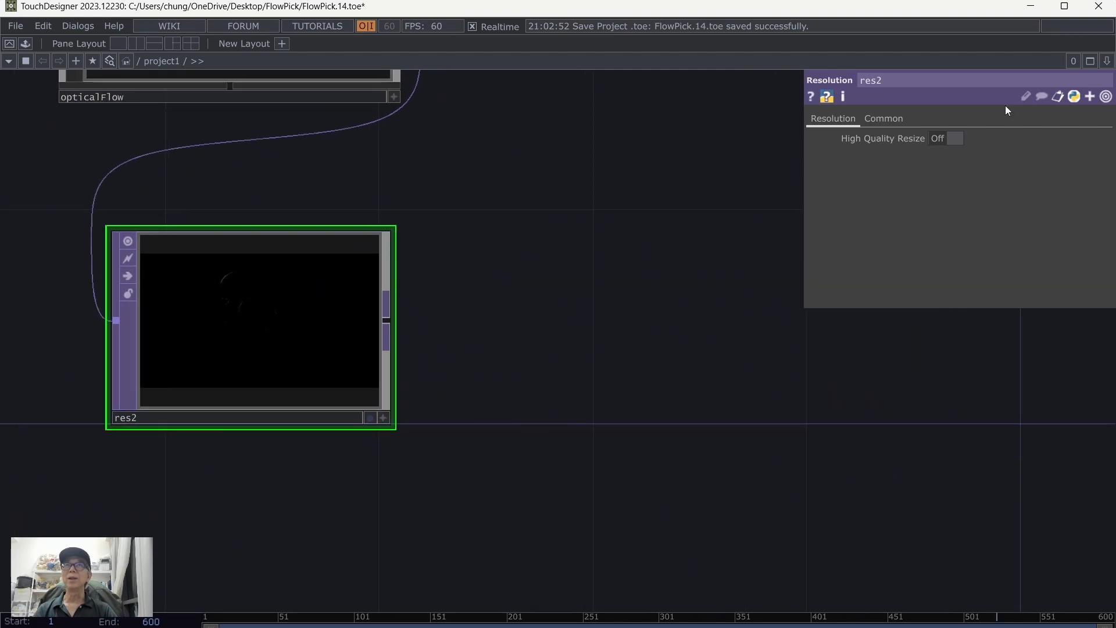
left_click(883, 116)
left_click(945, 136)
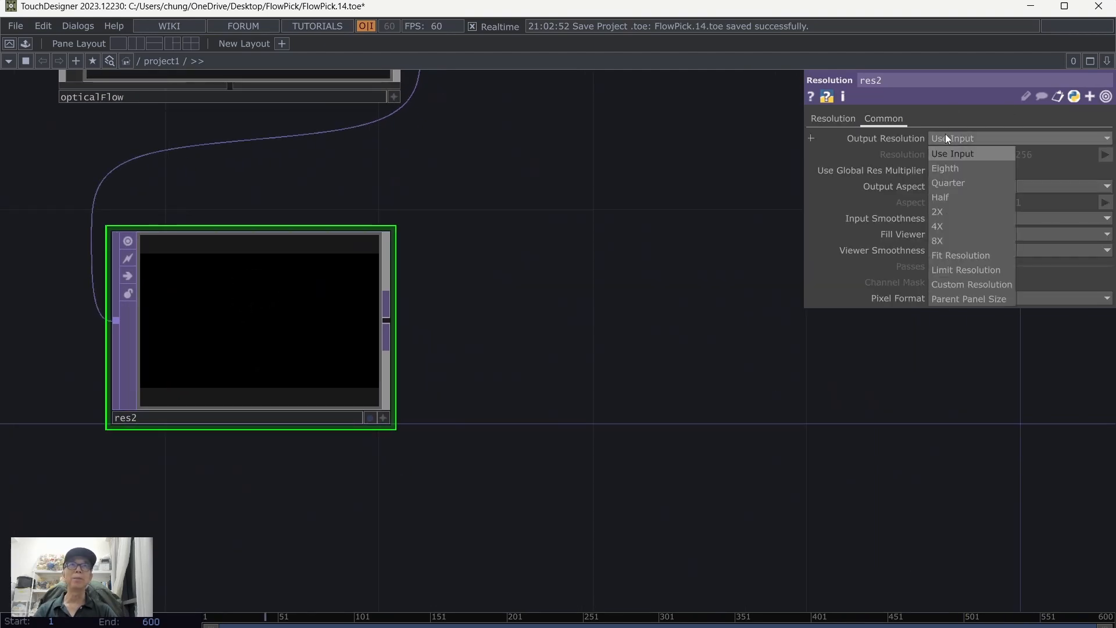
left_click(963, 284)
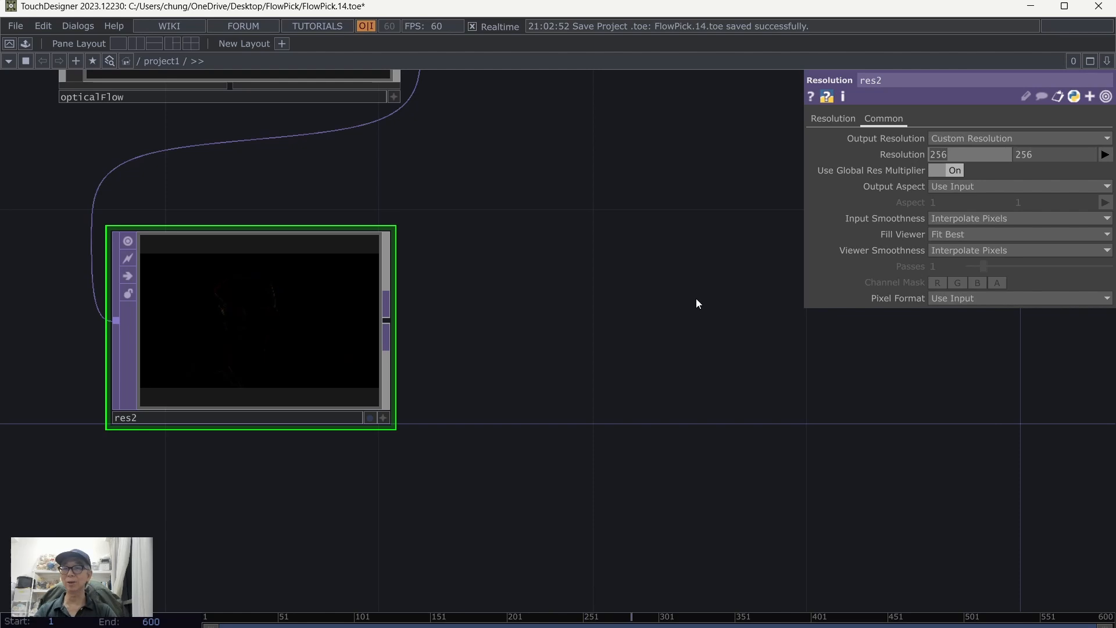
type("128")
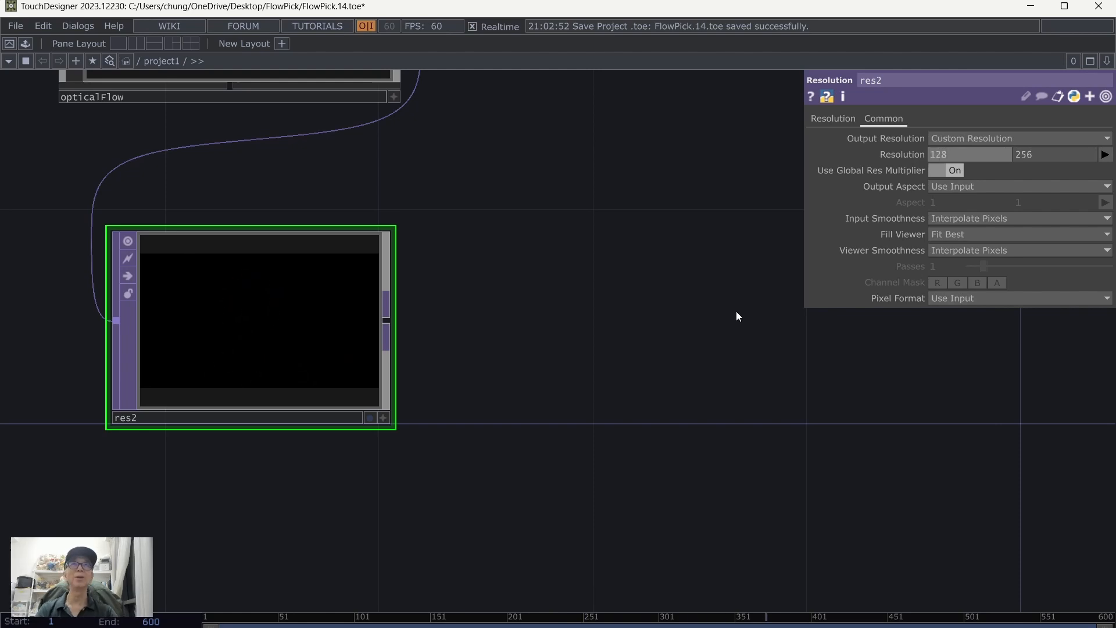
left_click(1022, 156)
type("72")
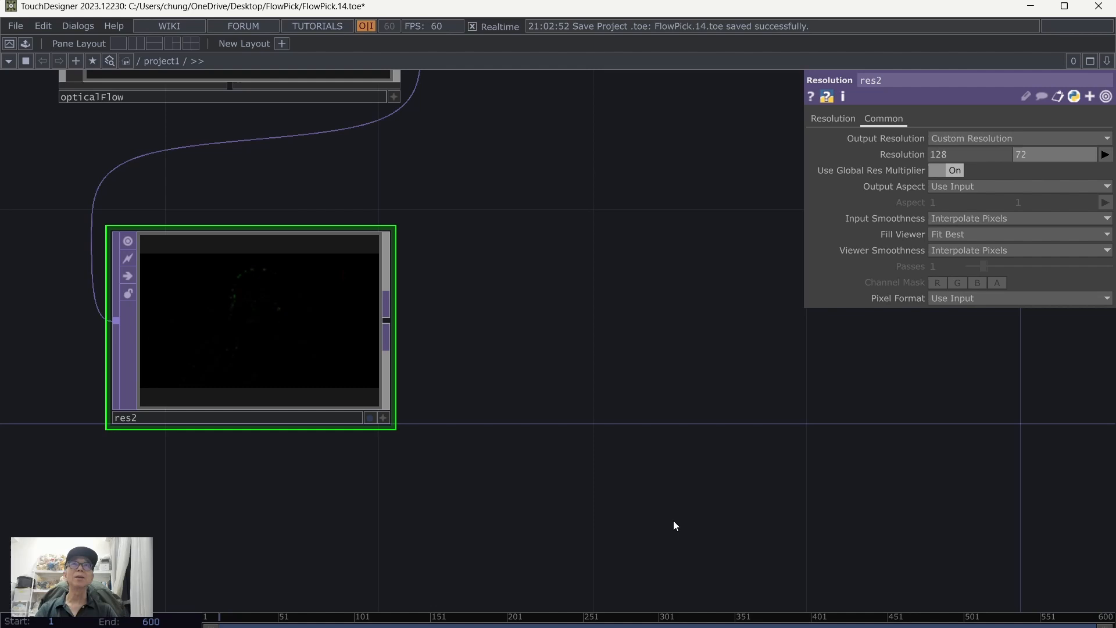
key("Return")
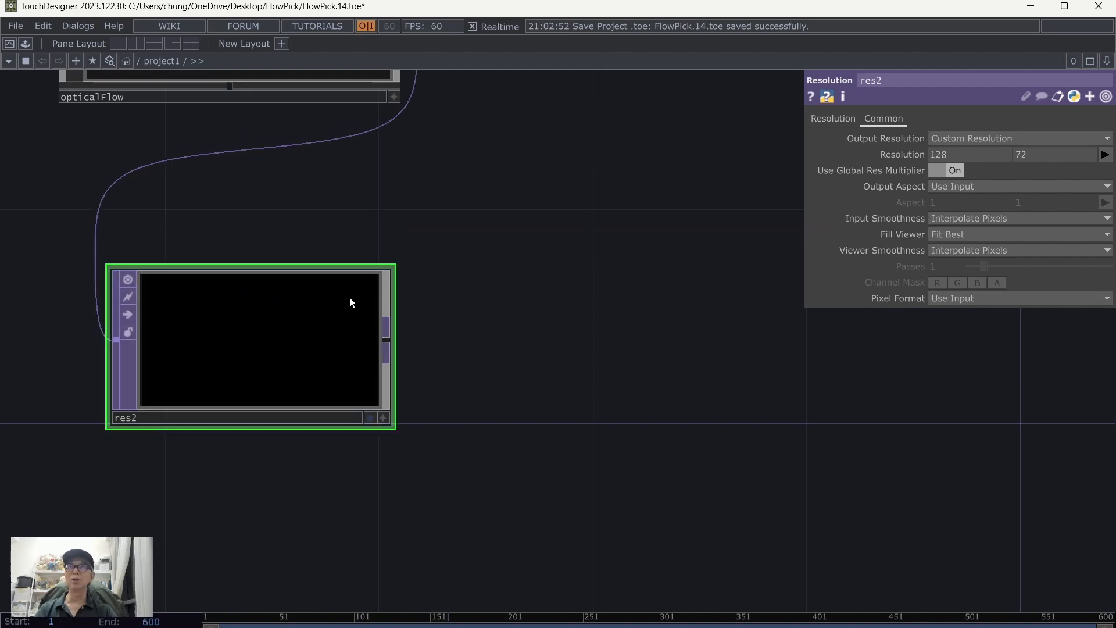
- Move res2 up closer to the opticalFlow component
left_click_drag(315, 251, 317, 202)
left_click_drag(593, 262, 566, 327)
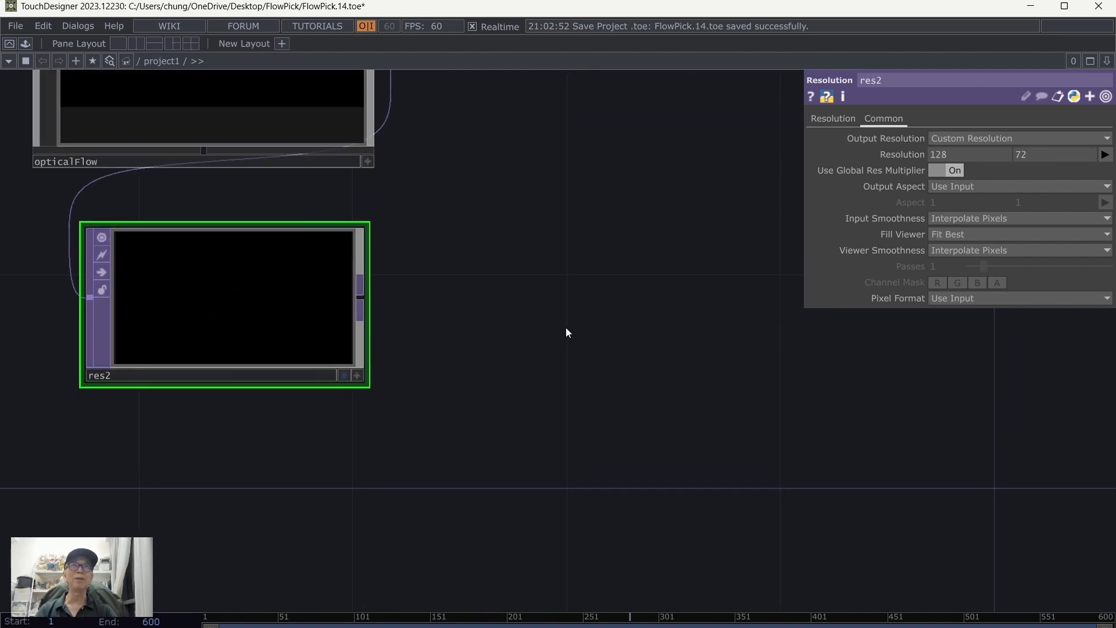
left_click_drag(467, 350, 538, 351)
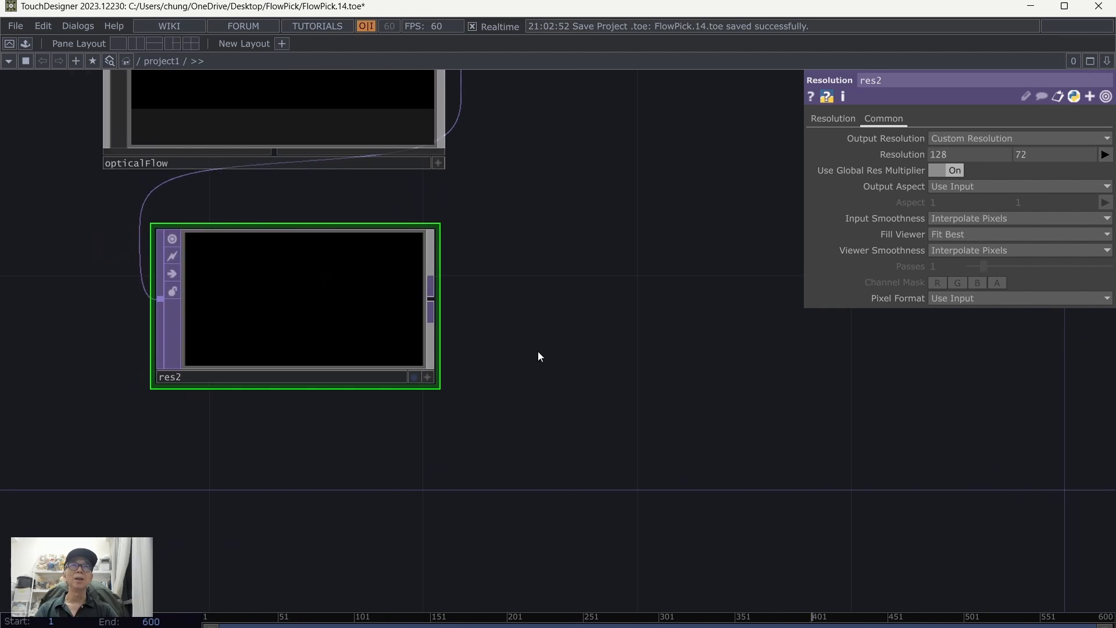
- Display res2 in the network background and set its Viewer Smoothness to Nearest Pixel
left_click(416, 378)
left_click_drag(685, 399, 569, 384)
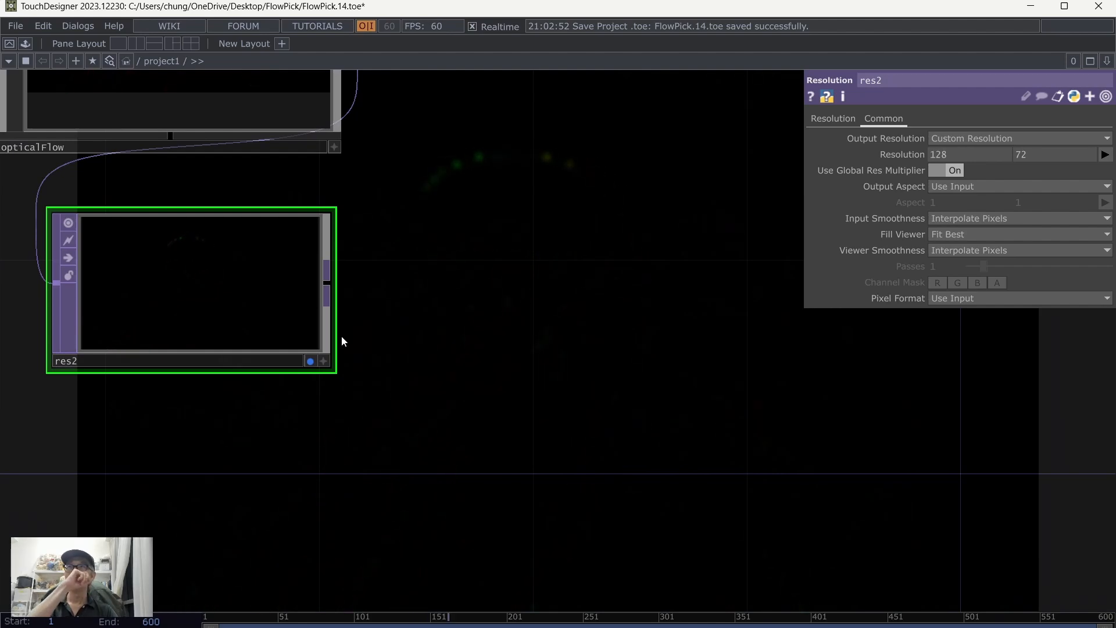
left_click(948, 252)
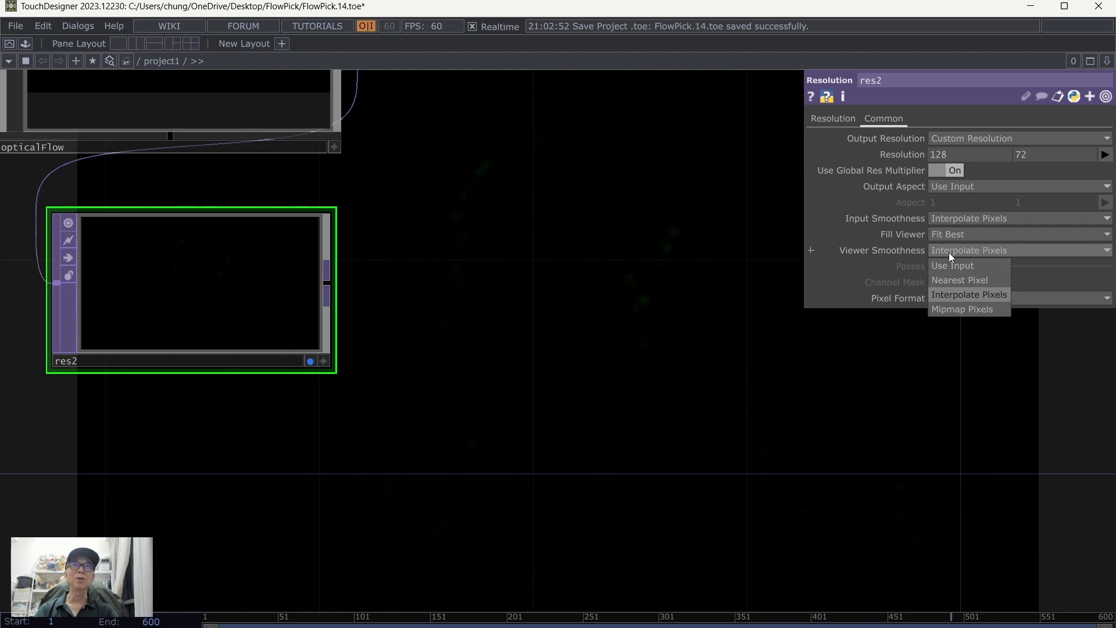
left_click(970, 282)
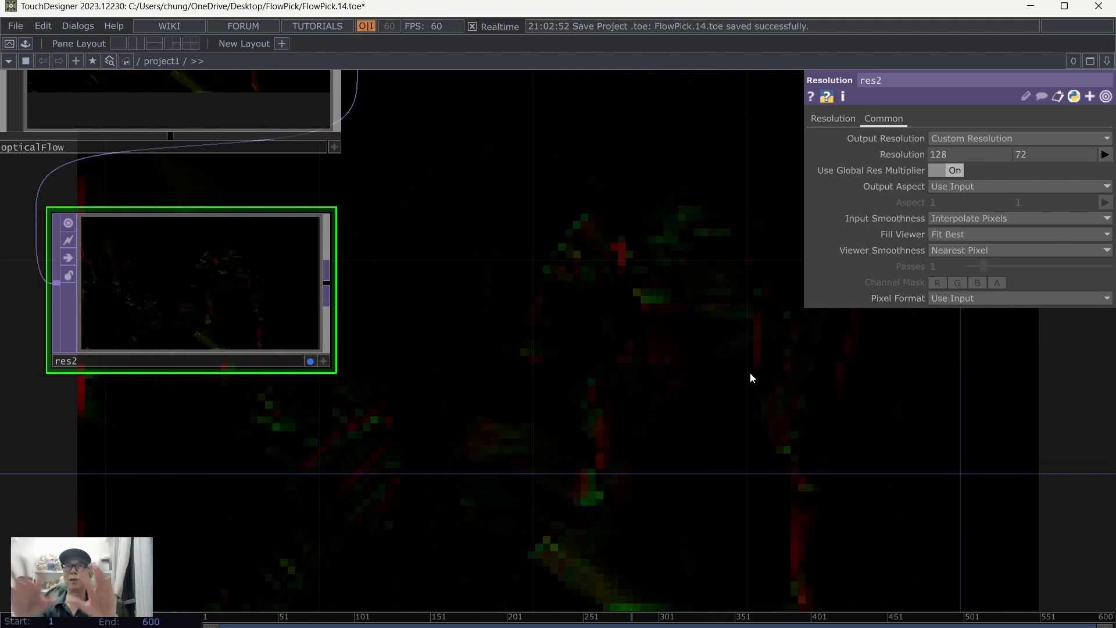
- Turn off the background display of res2 and bring up its operator information
left_click(310, 361)
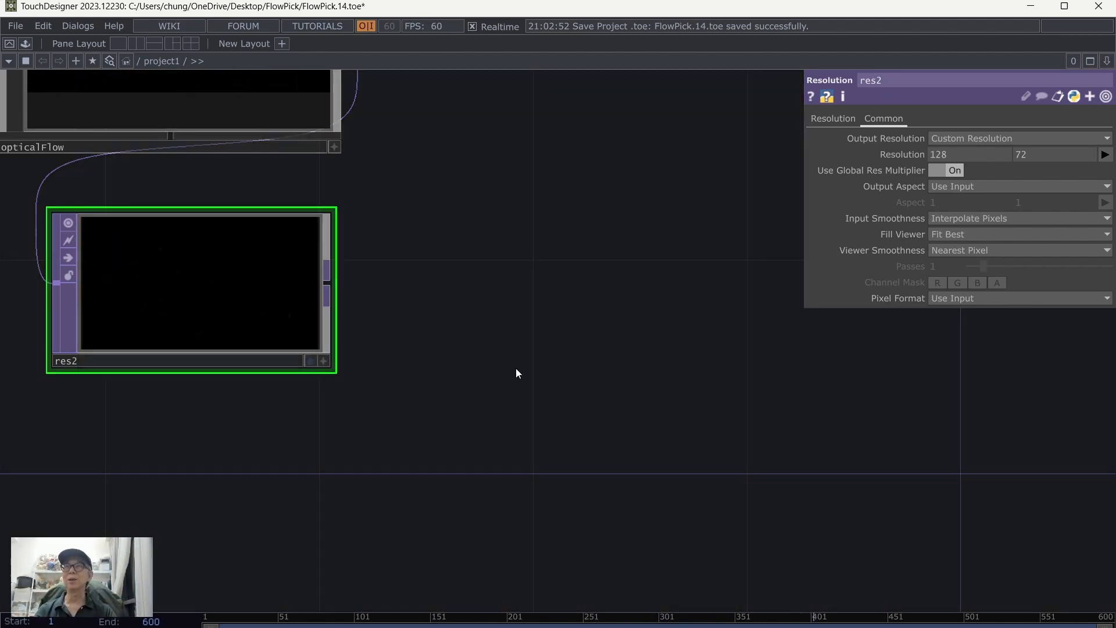
scroll(515, 368, "down", 2)
middle_click(240, 327)
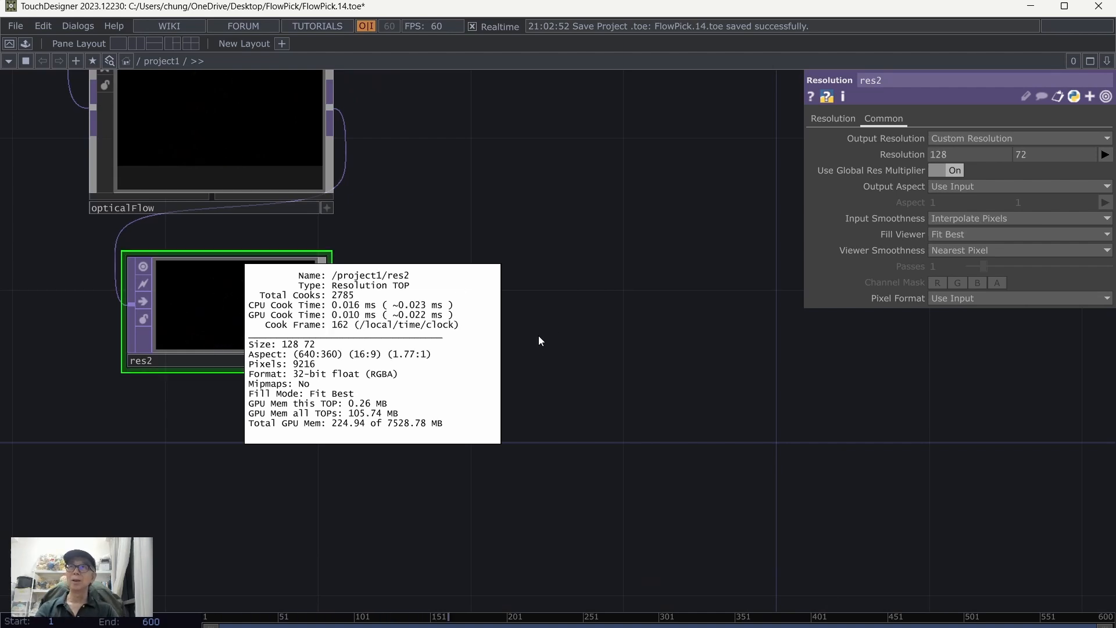
- Close the operator information and examine the reduced flow image in res2's viewer
left_click(592, 343)
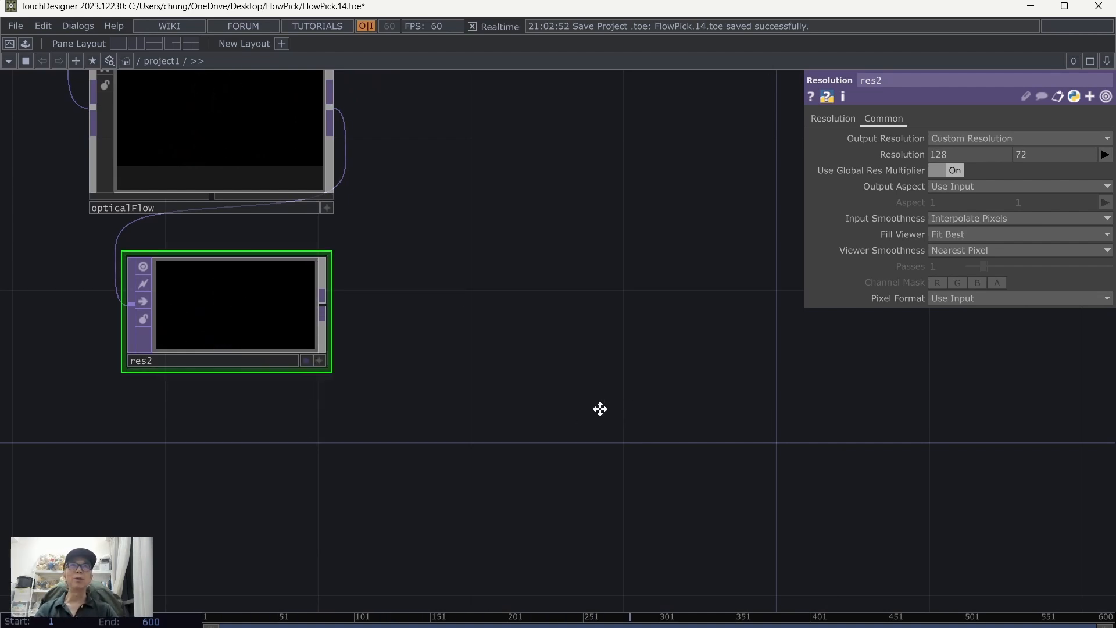
left_click_drag(600, 409, 568, 412)
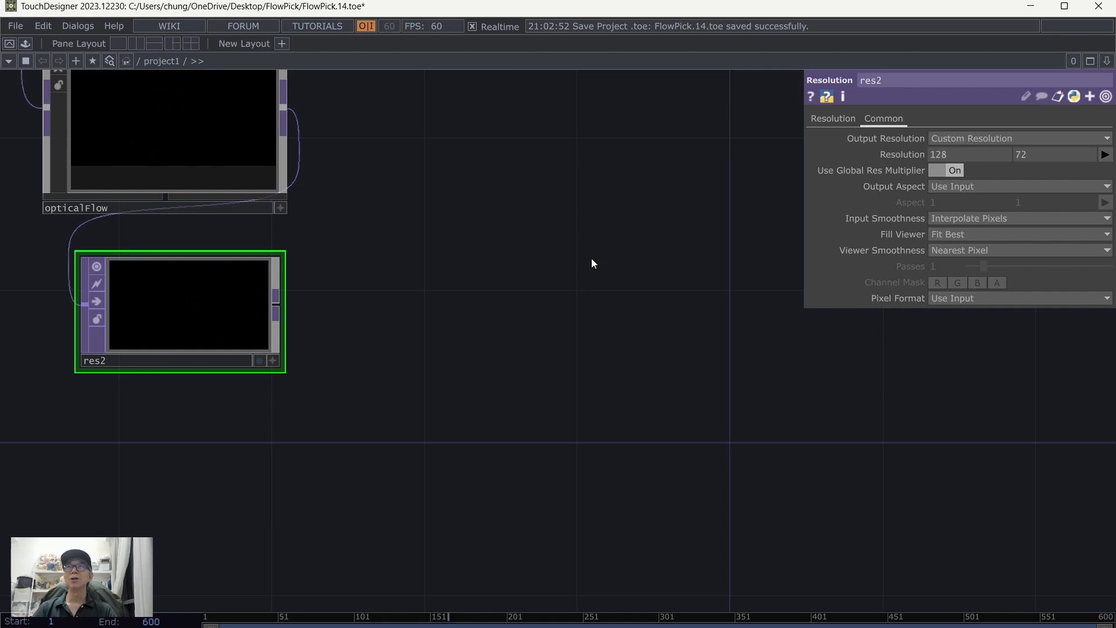
scroll(479, 250, "up", 3)
left_click_drag(443, 302, 884, 341)
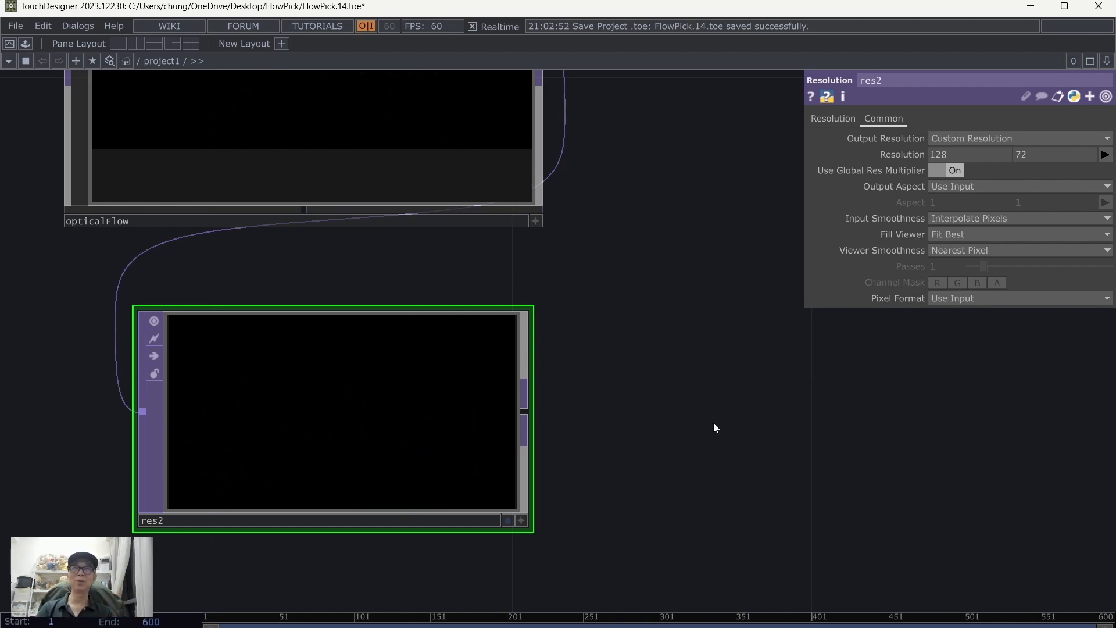
scroll(714, 427, "down", 2)
scroll(794, 479, "down", 2)
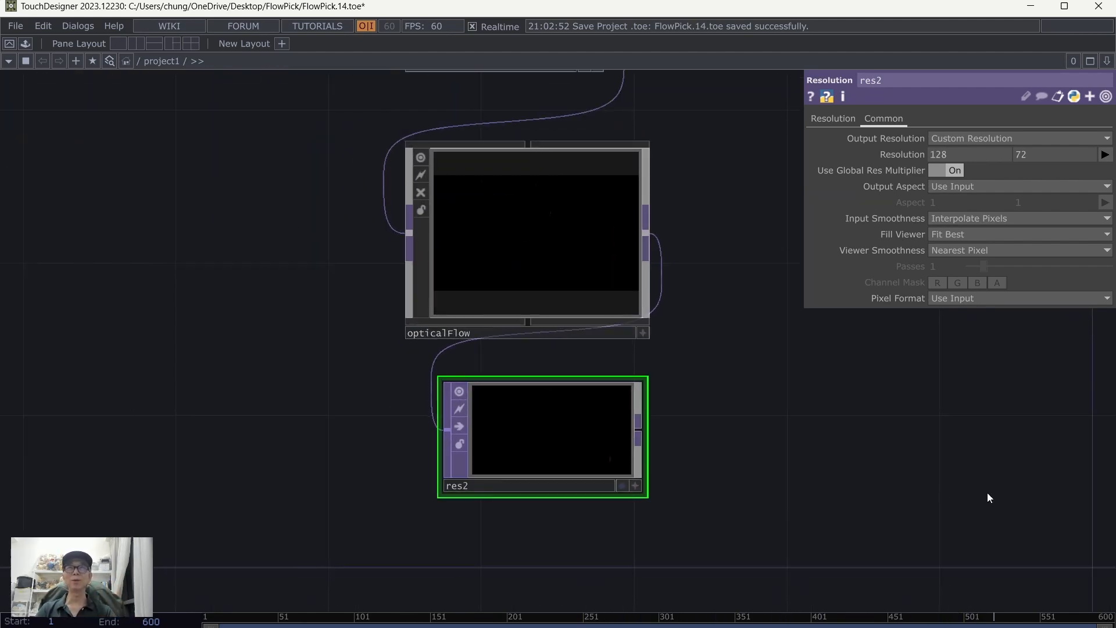
left_click_drag(986, 496, 716, 459)
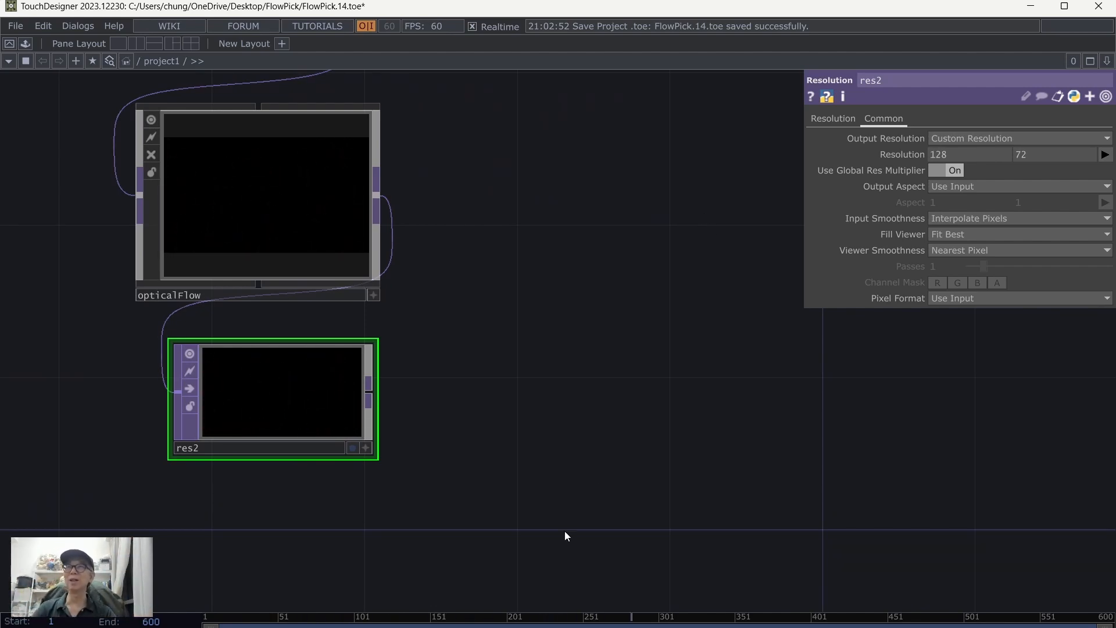
left_click_drag(561, 505, 395, 389)
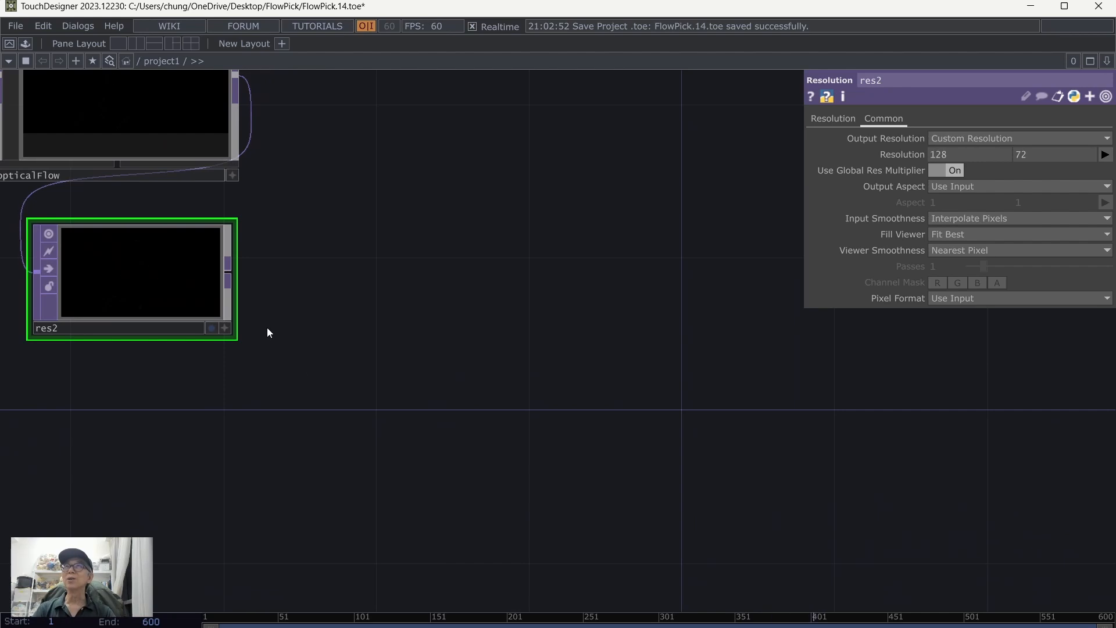
- Maximize the window and connect a Math TOP to res2's output, lined up level beside res2
left_click(1063, 8)
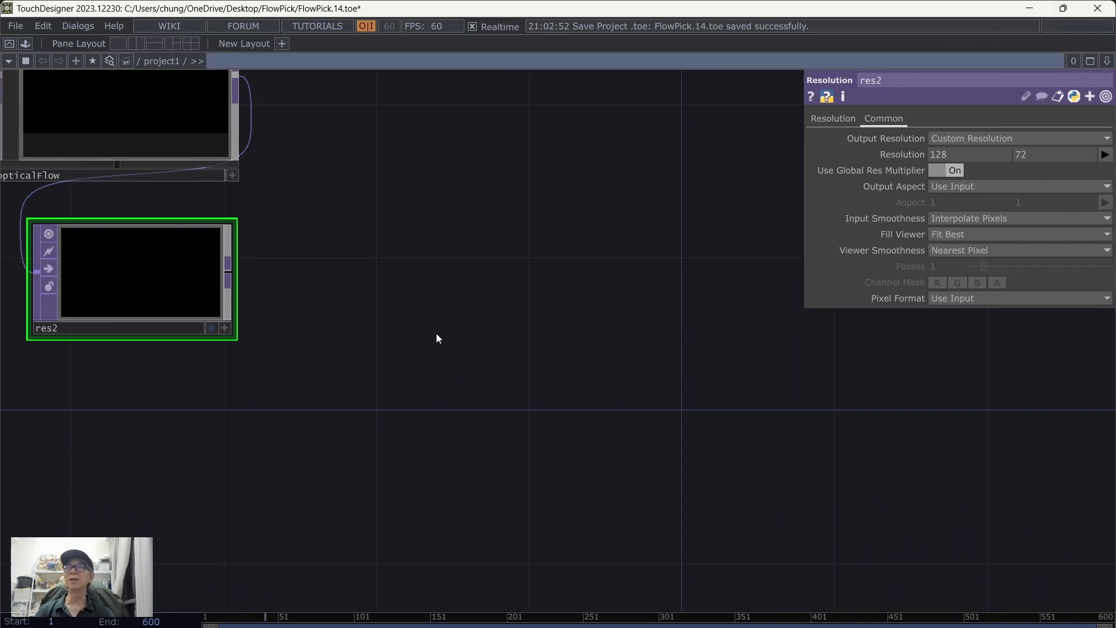
left_click_drag(437, 334, 441, 358)
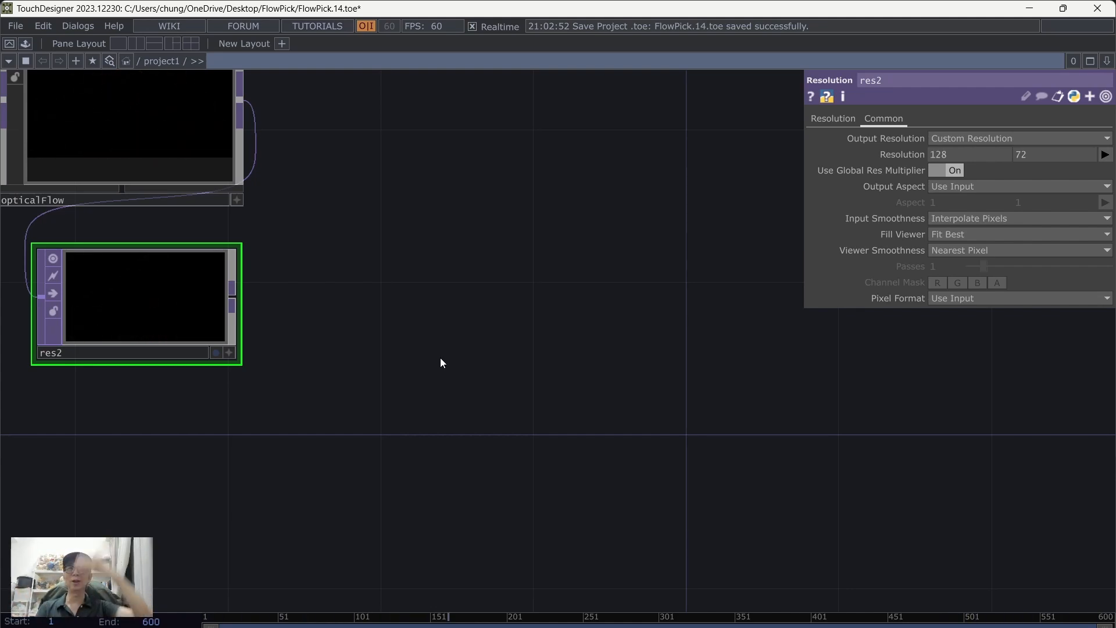
left_click(233, 298)
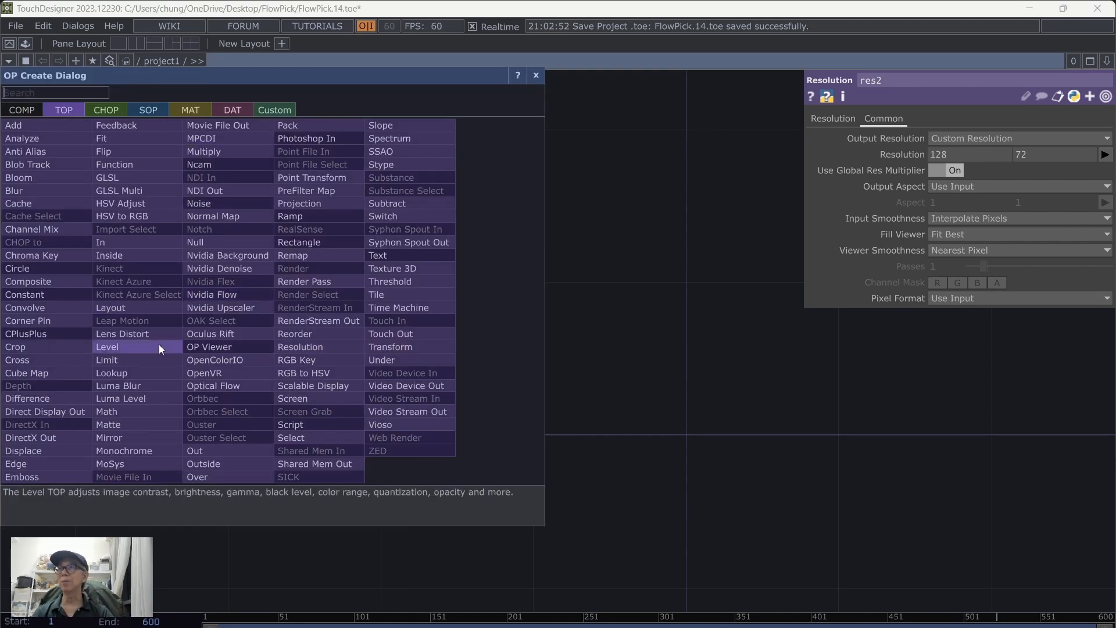
left_click(139, 412)
left_click(464, 302)
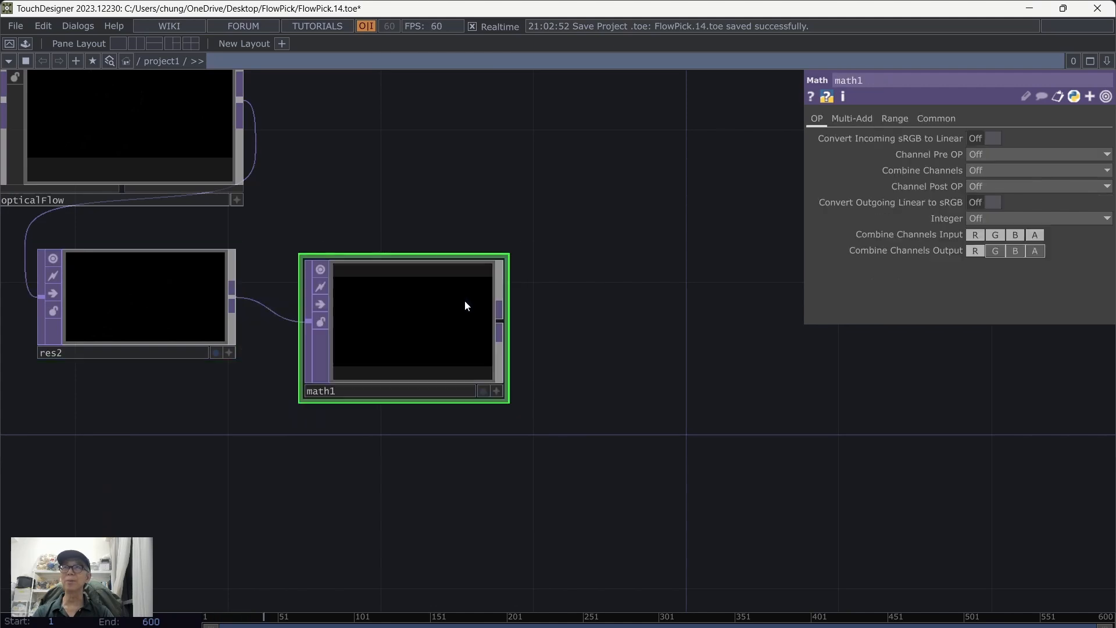
left_click_drag(418, 309, 419, 296)
- Set math1's Channel Pre OP to Square and Combine Channels to Add, with only R and G as combine inputs
left_click_drag(884, 432, 805, 479)
left_click_drag(704, 179, 699, 181)
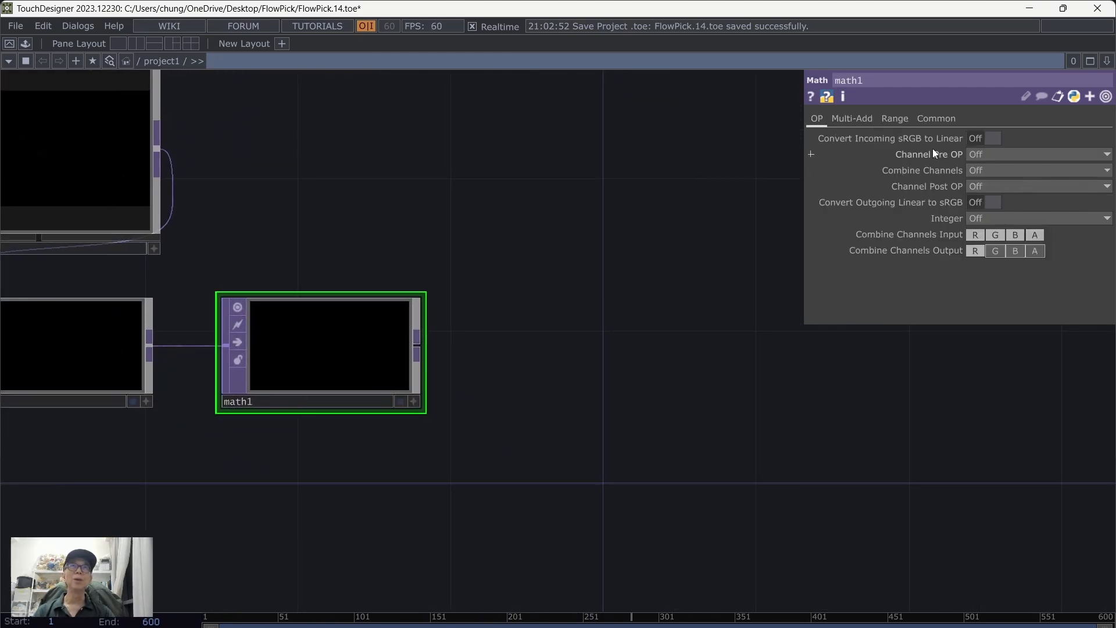
left_click(1004, 154)
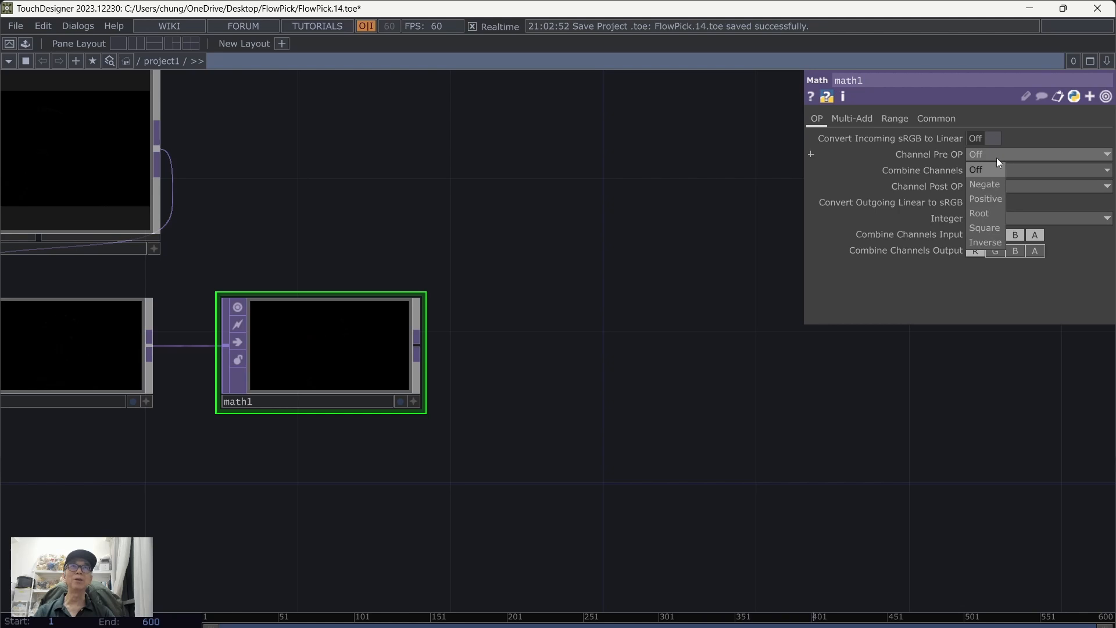
left_click(990, 229)
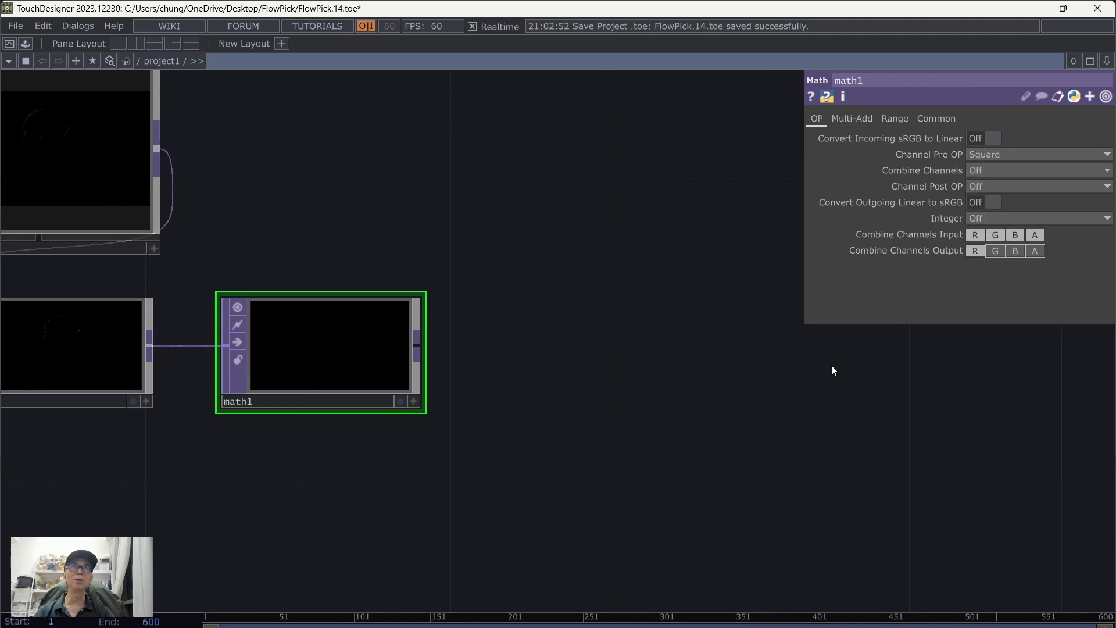
left_click(978, 170)
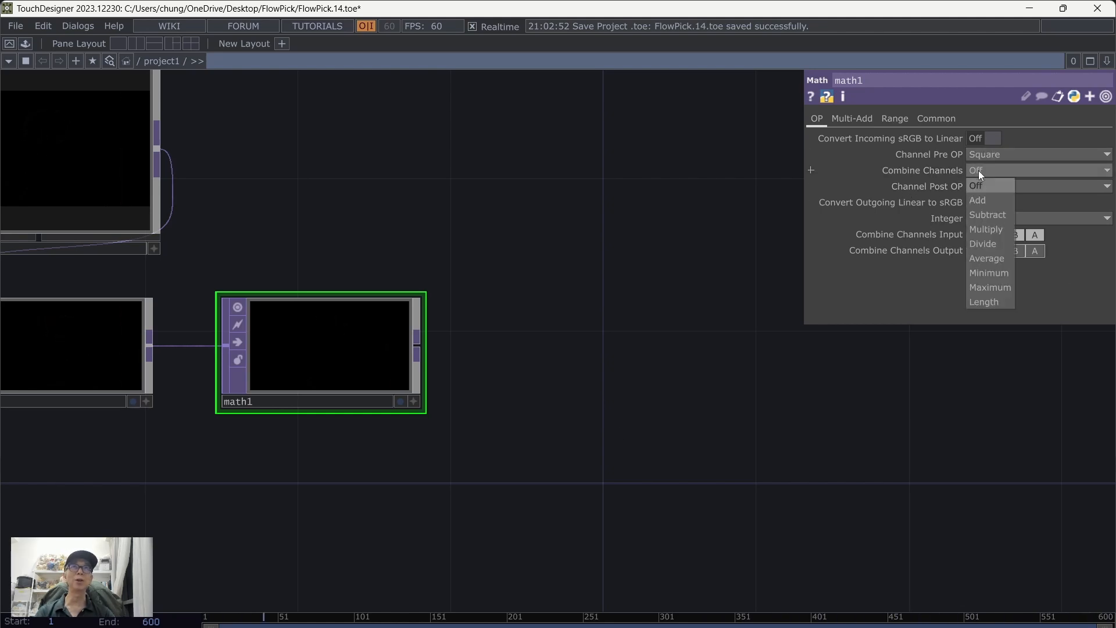
left_click(983, 197)
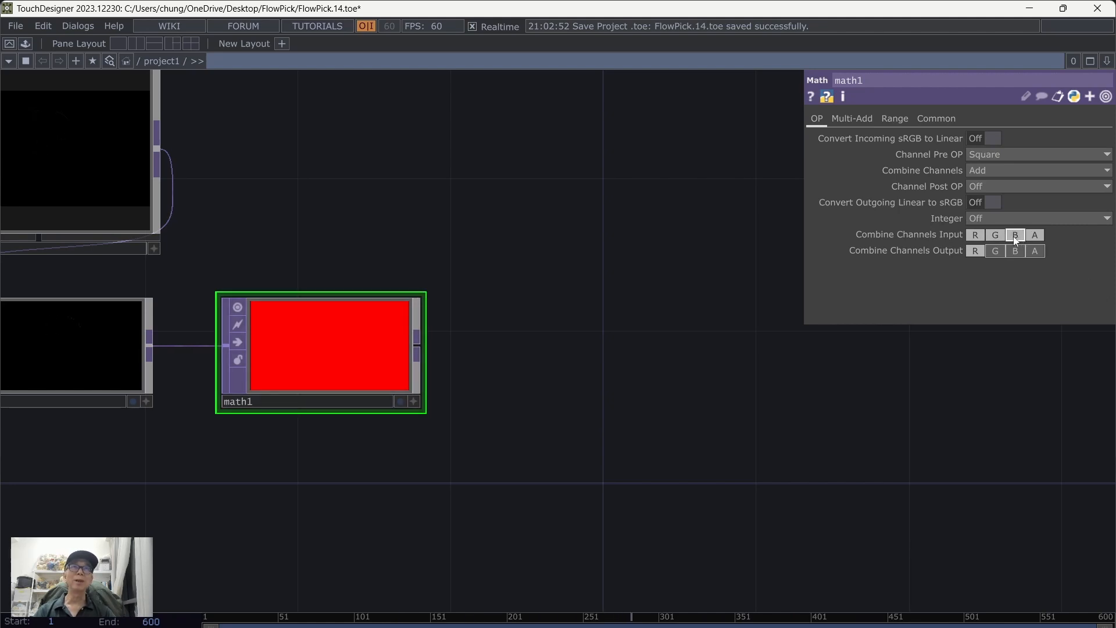
left_click(1037, 235)
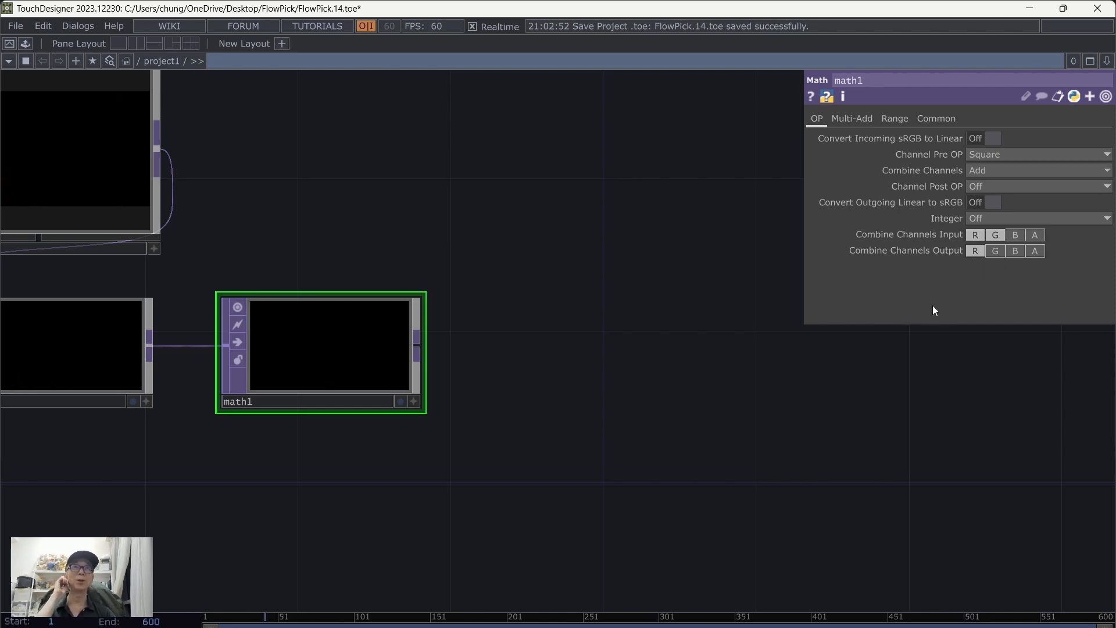
- Check the operator information of math1
middle_click(314, 334)
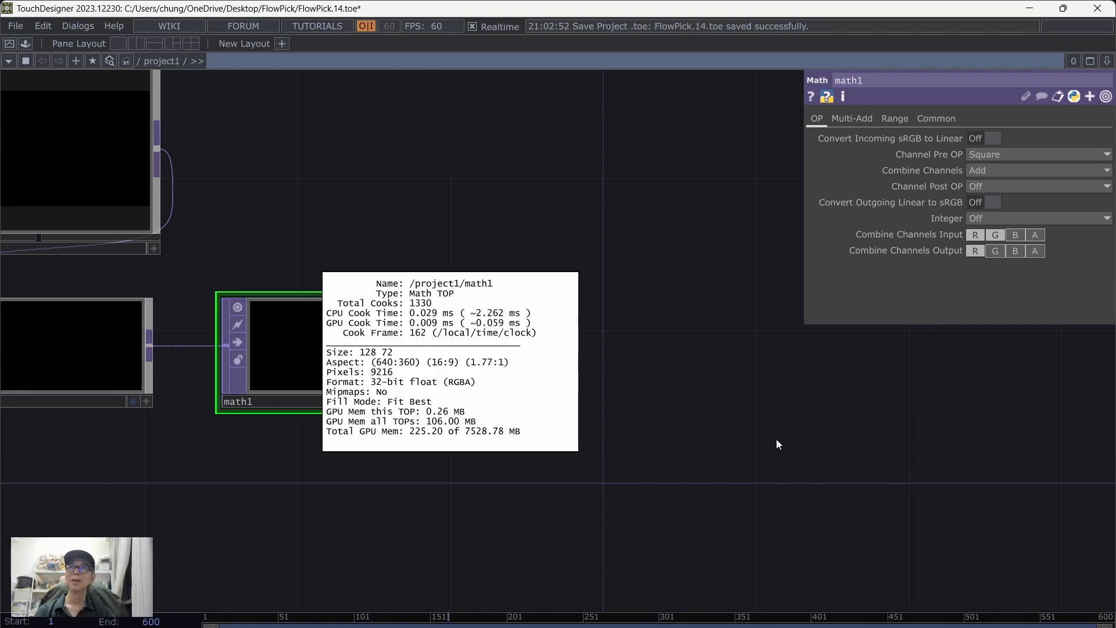
left_click(791, 442)
left_click_drag(509, 364, 451, 307)
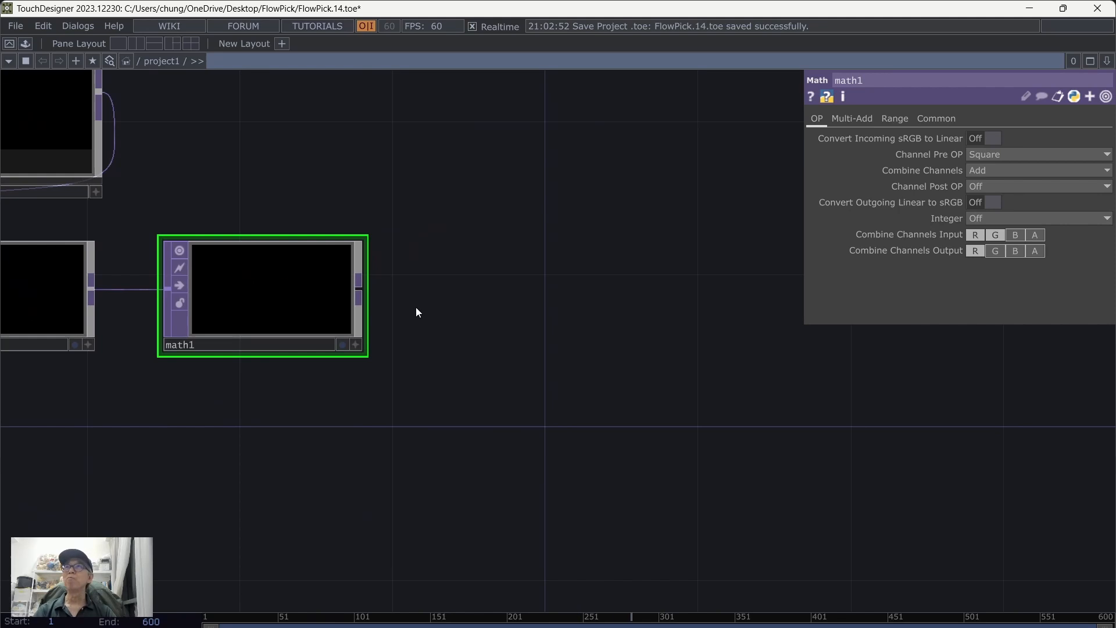
- Limit math1's Channel Mask to R and set its Pixel Format to 32-bit float (Mono)
left_click(930, 119)
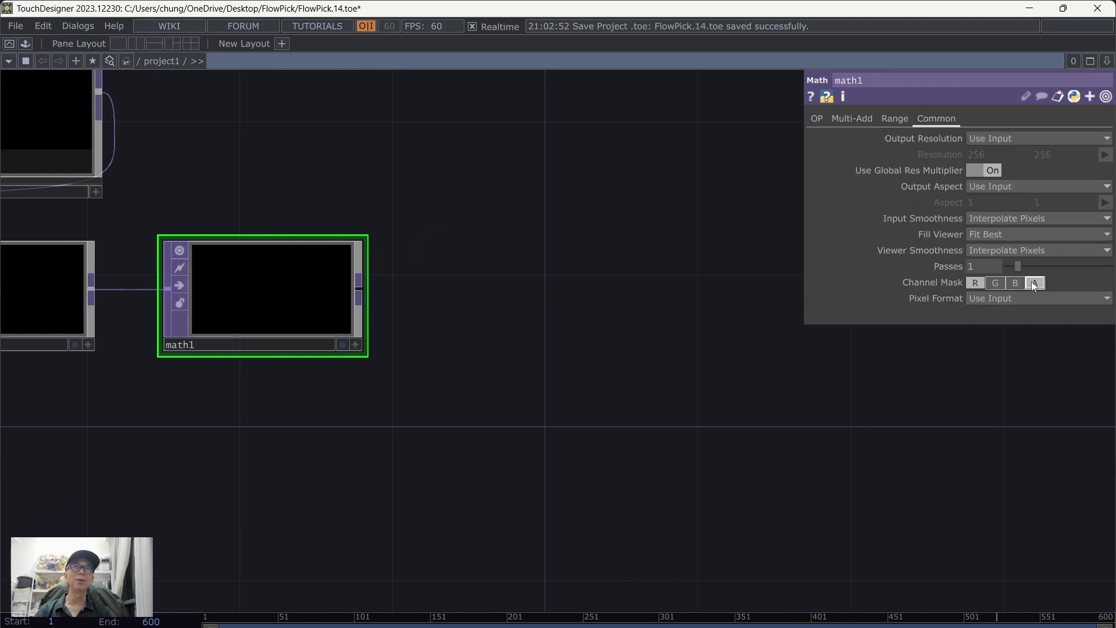
left_click(1017, 298)
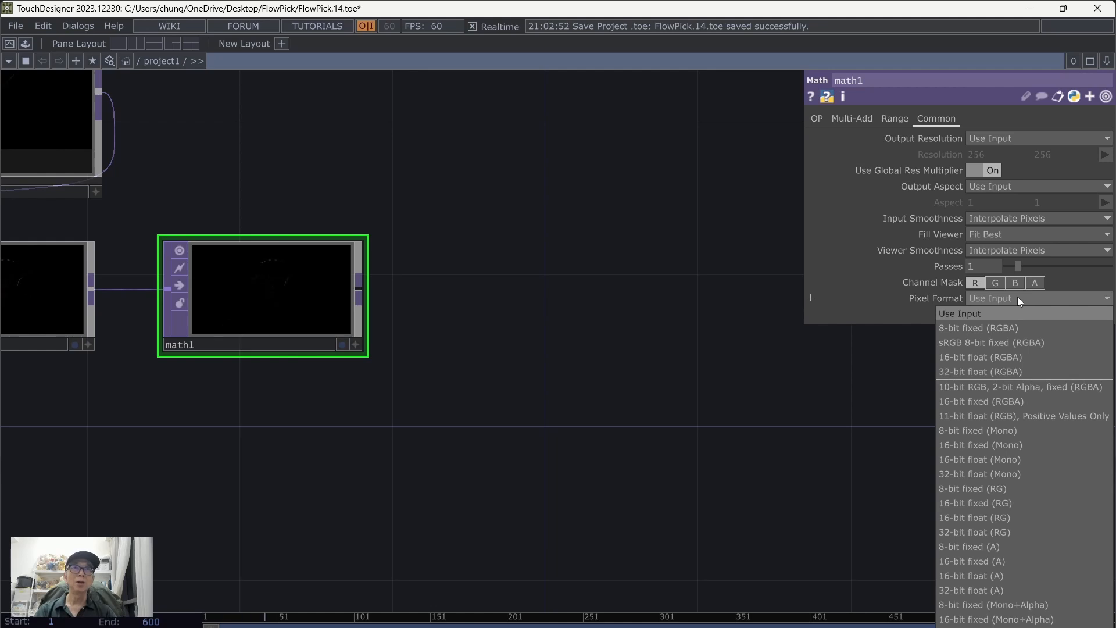
left_click(993, 473)
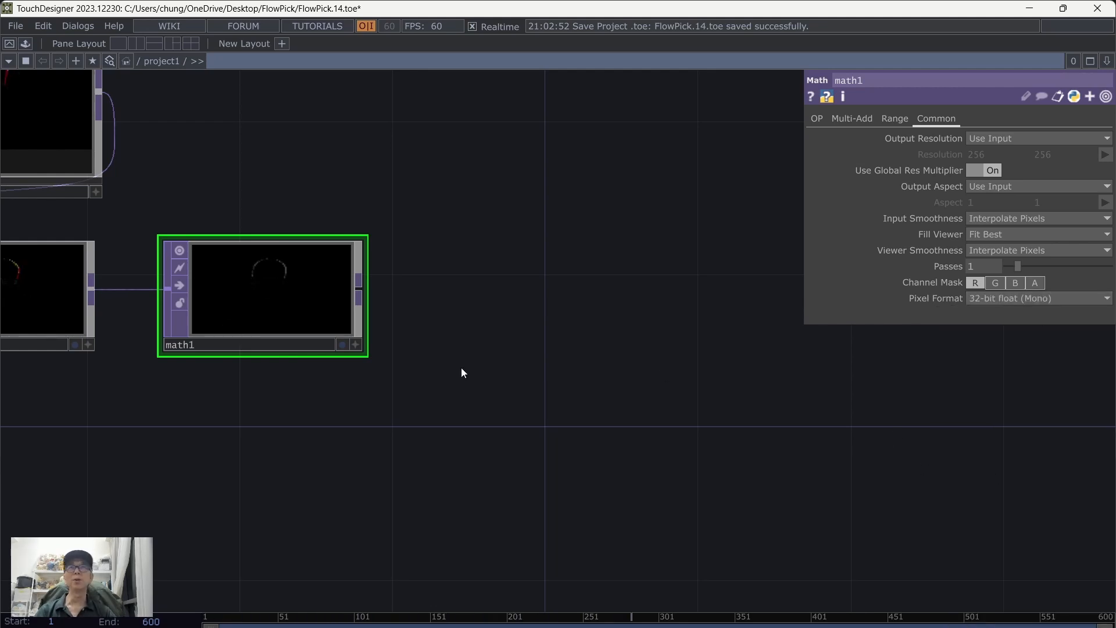
- Preview math1 enlarged and in the network background, and set its Viewer Smoothness to Nearest Pixel
scroll(523, 384, "up", 2)
scroll(489, 390, "up", 3)
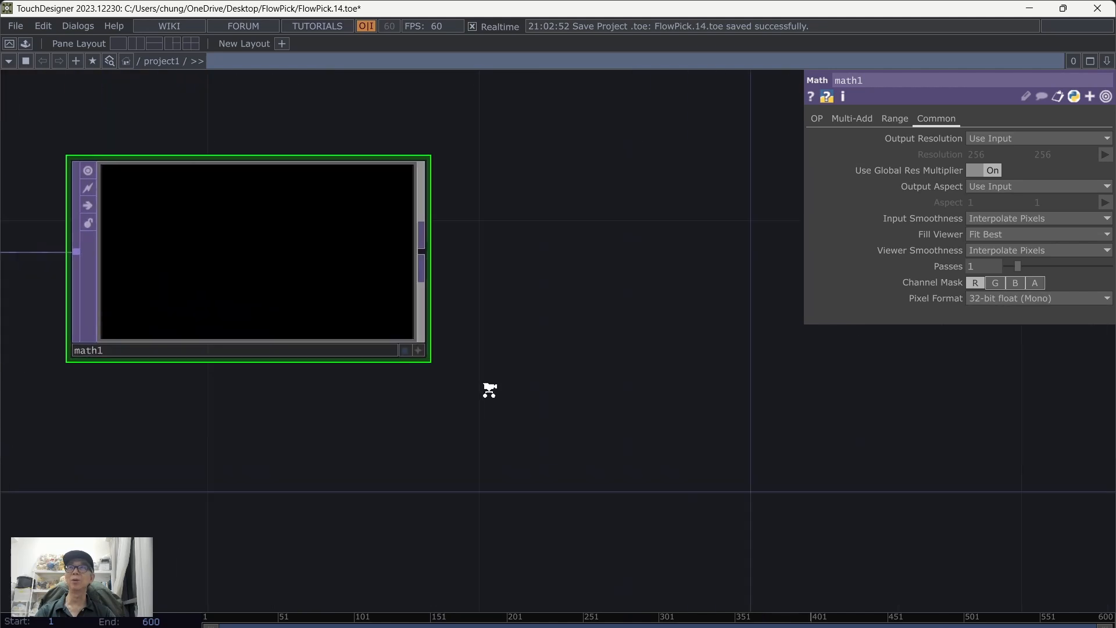
scroll(523, 372, "up", 2)
scroll(859, 511, "down", 3)
scroll(859, 511, "up", 2)
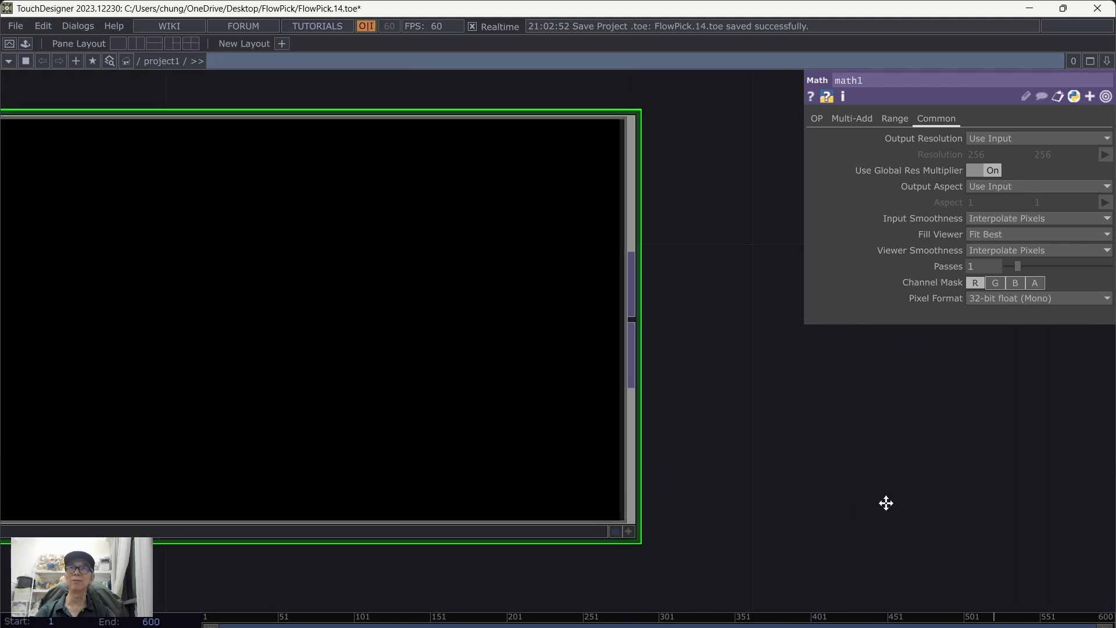
left_click_drag(886, 503, 1017, 506)
left_click(747, 536)
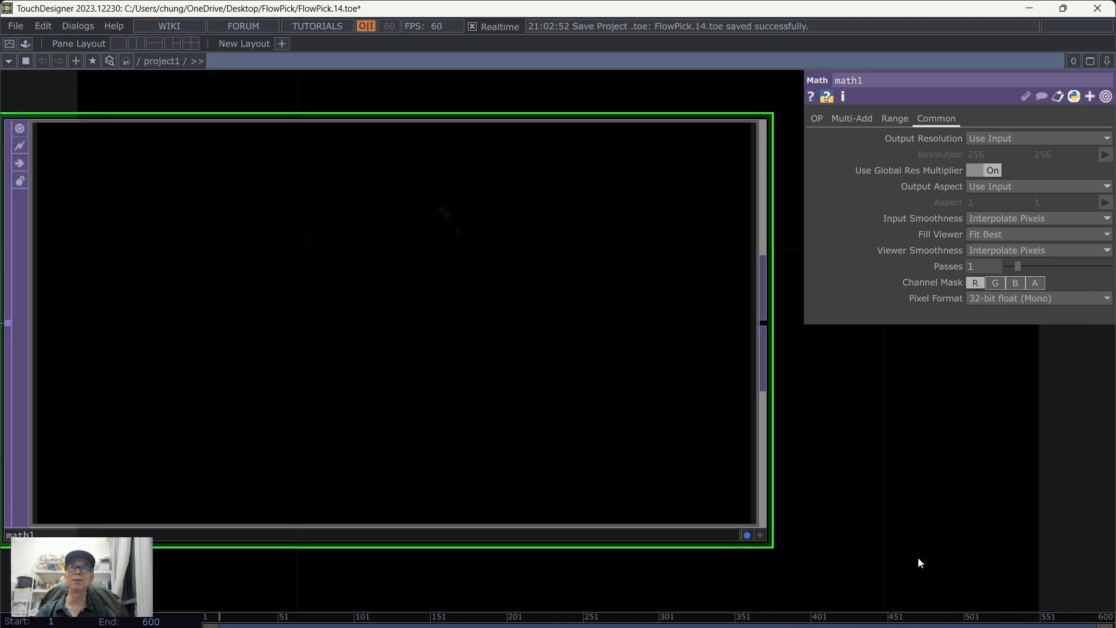
left_click(747, 536)
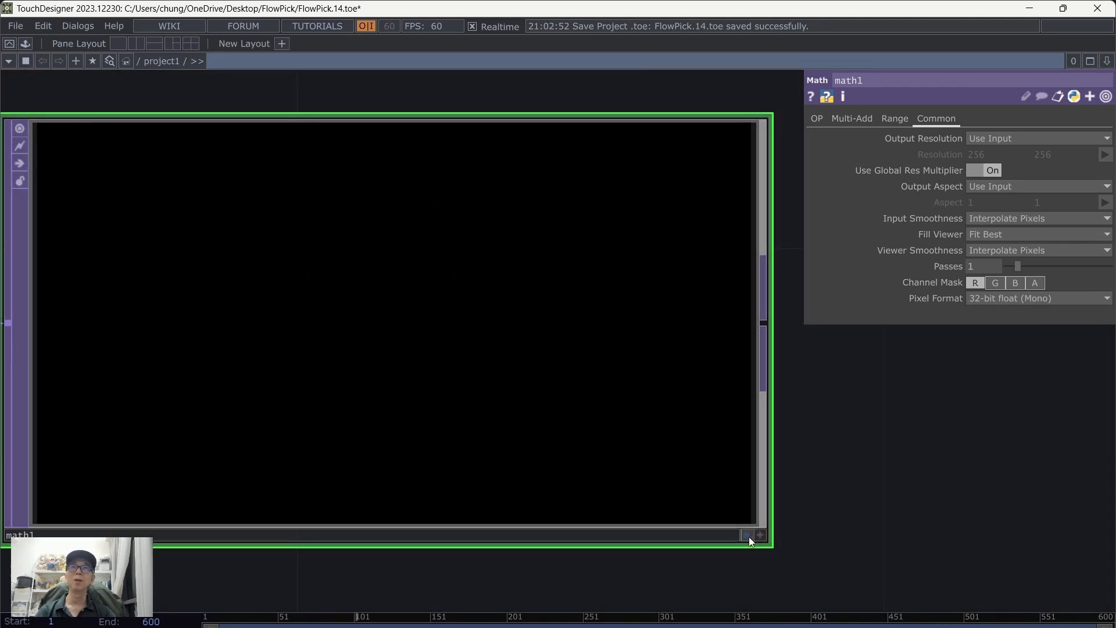
left_click(989, 250)
left_click(989, 280)
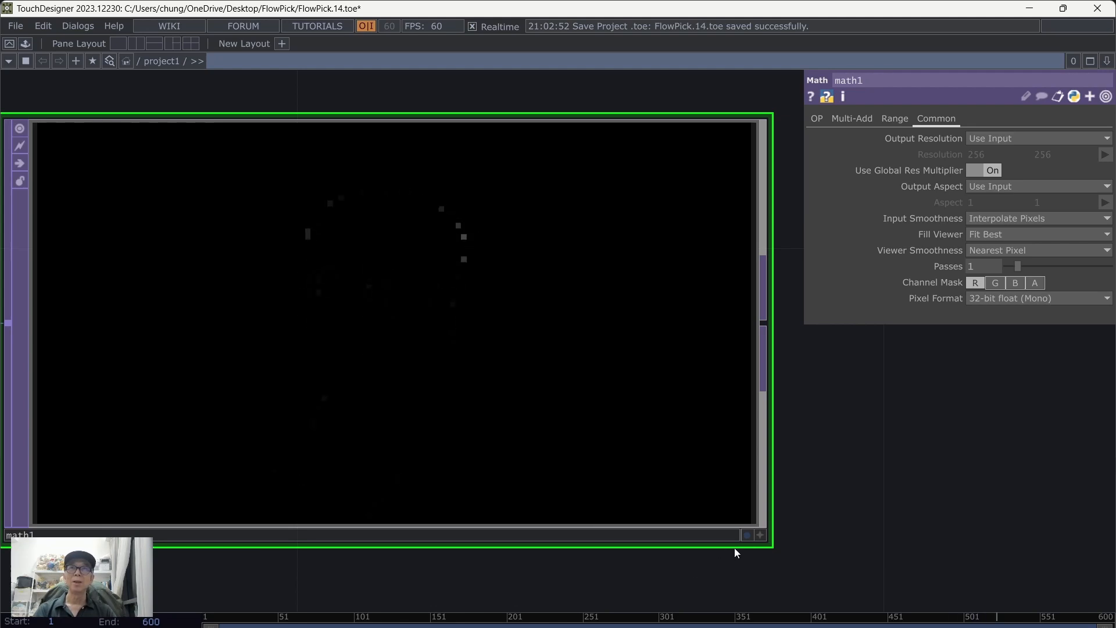
- Connect a Function TOP to math1's output and line it up level beside math1
scroll(850, 510, "down", 5)
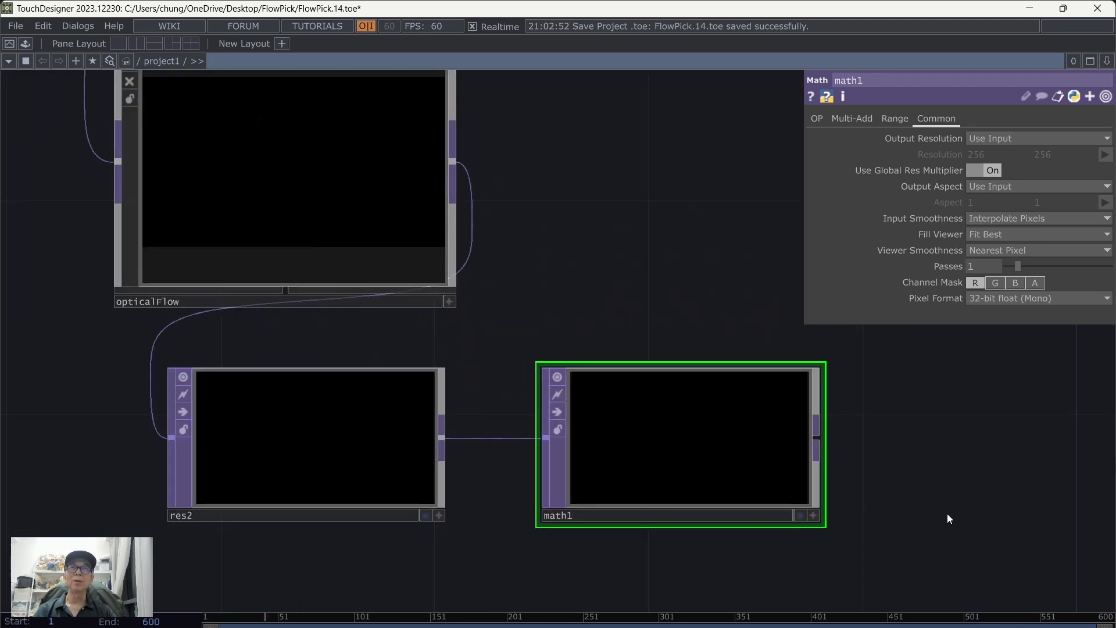
left_click_drag(947, 515, 525, 476)
scroll(584, 470, "down", 3)
left_click_drag(765, 478, 605, 448)
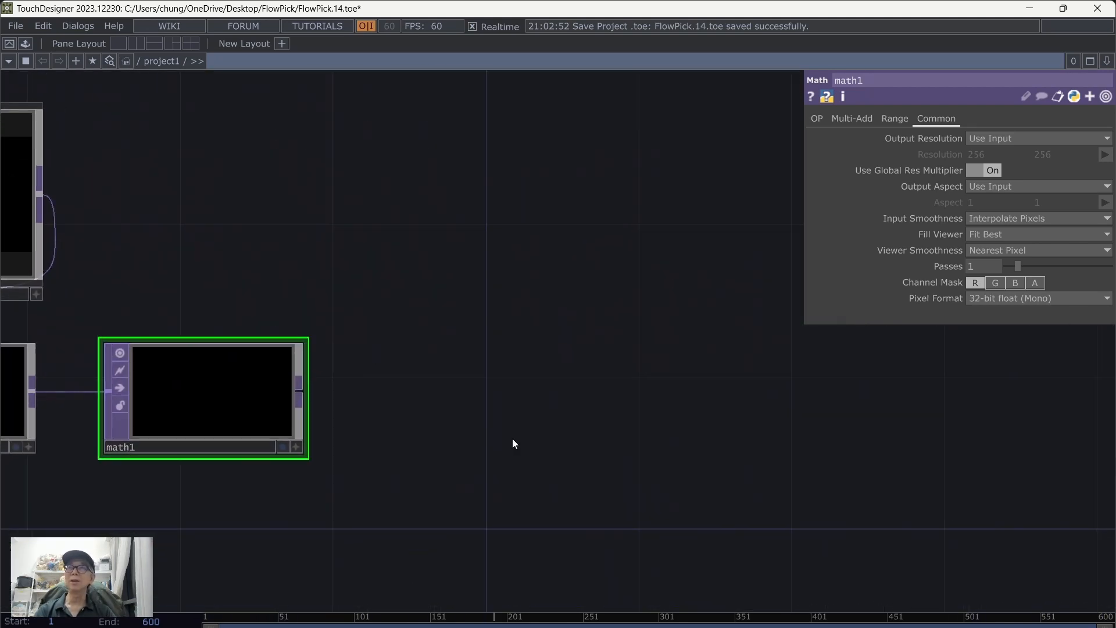
right_click(299, 394)
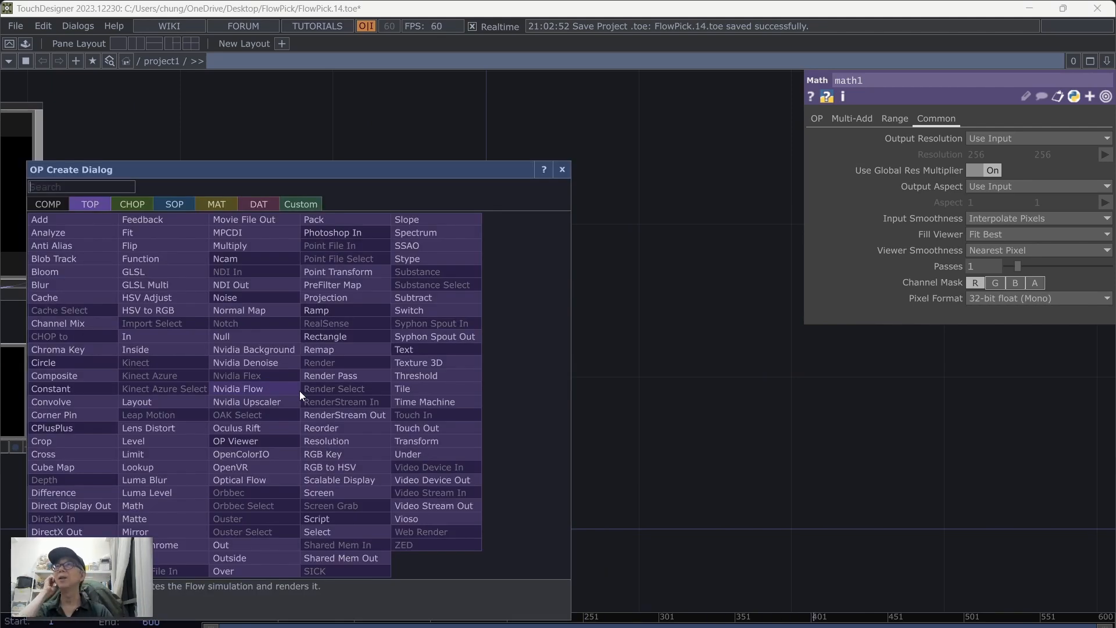
left_click(166, 257)
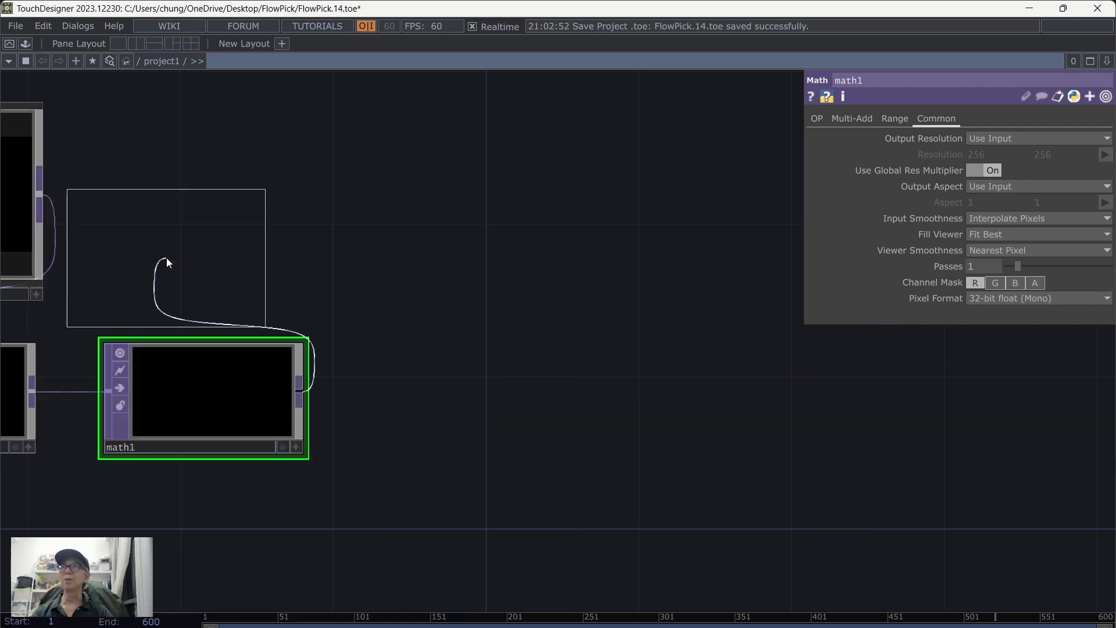
left_click(455, 415)
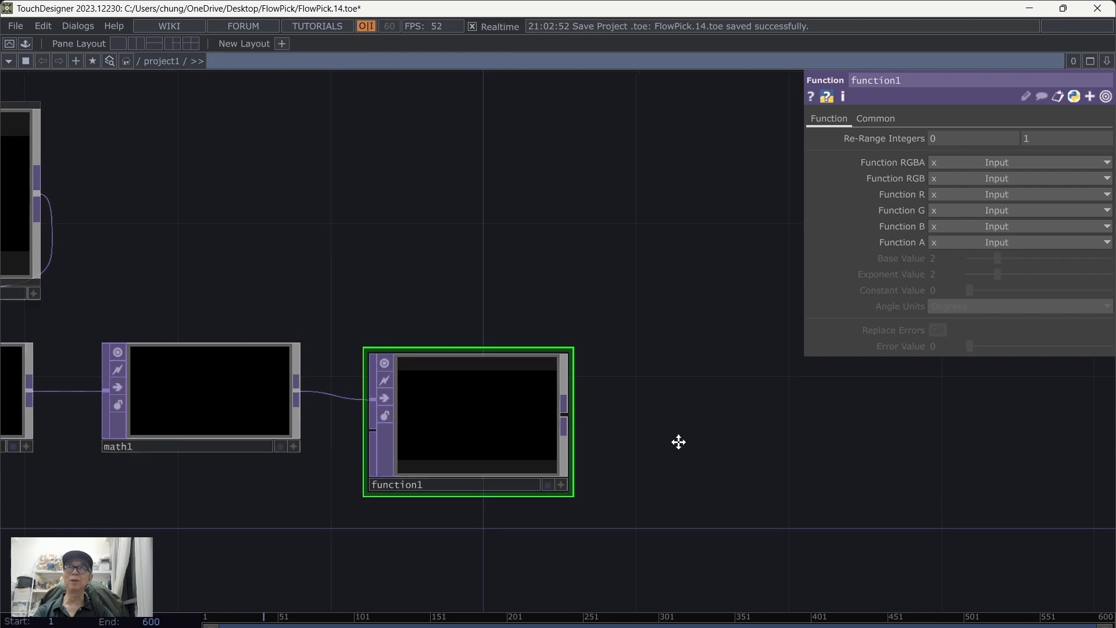
left_click_drag(678, 442, 665, 433)
double_click(560, 340)
left_click_drag(463, 416, 466, 385)
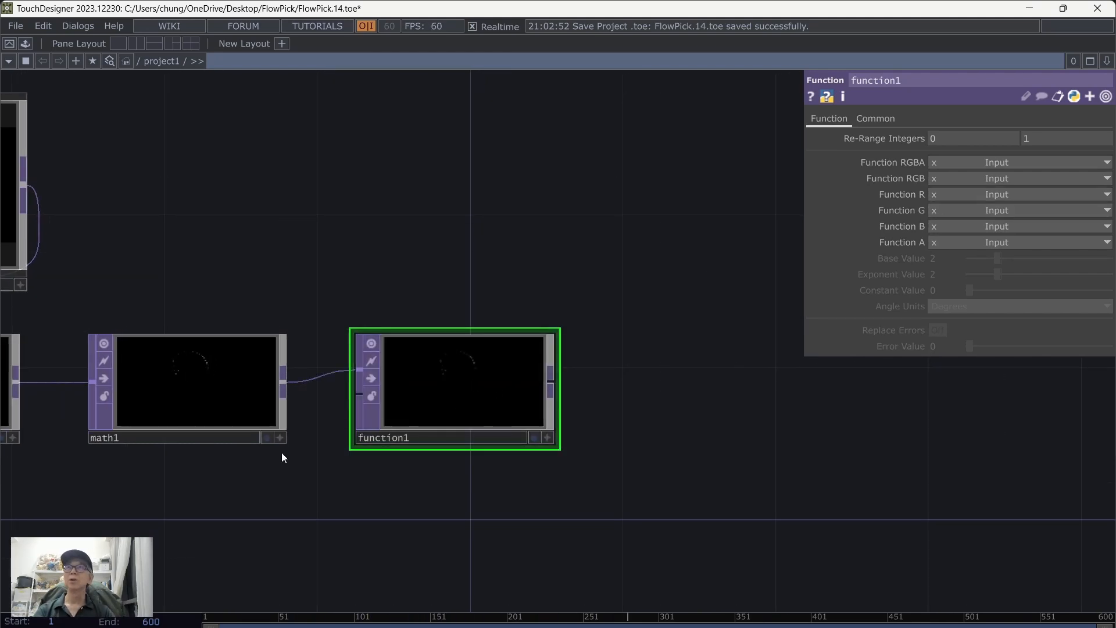
- Set function1's Function R to sqrt(x) Square Root
left_click(946, 195)
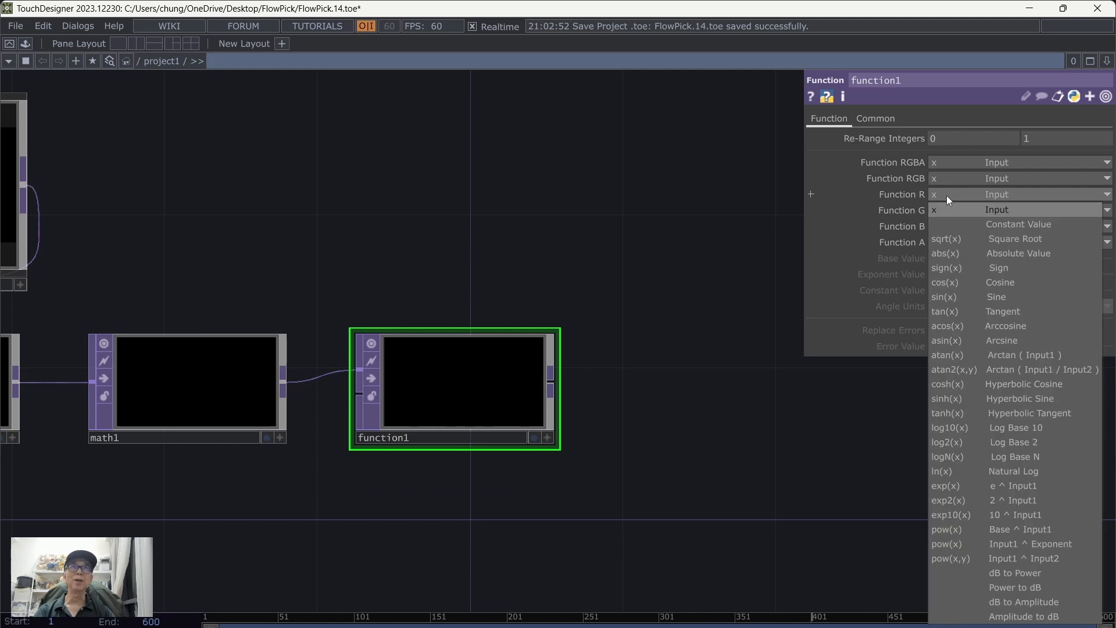
left_click(985, 240)
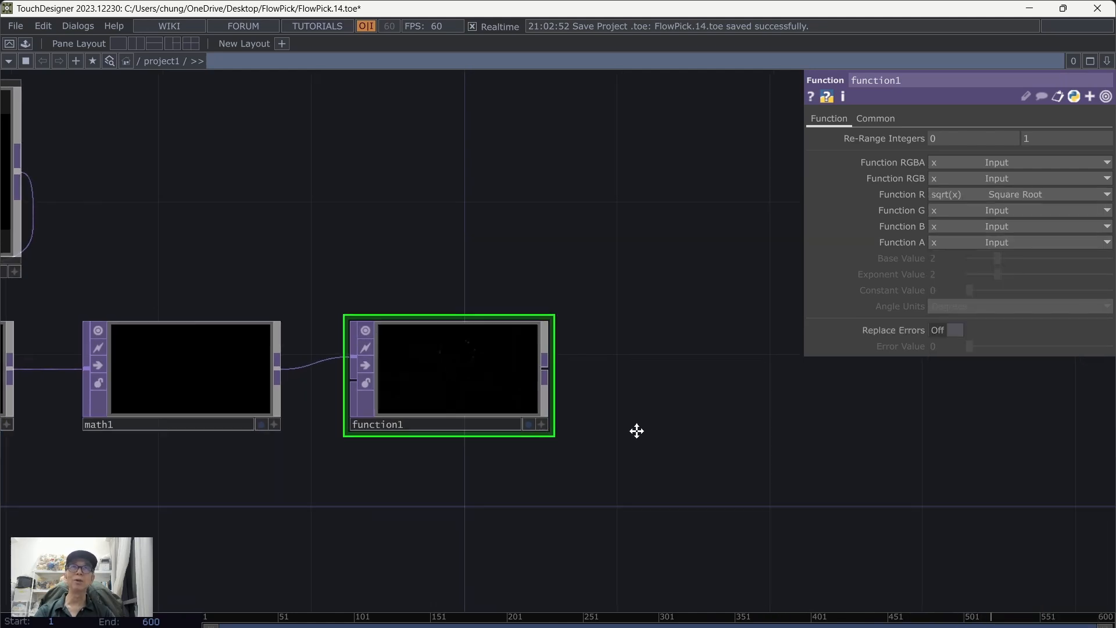
- Limit function1's Channel Mask to R only
left_click_drag(636, 430, 623, 407)
left_click(870, 120)
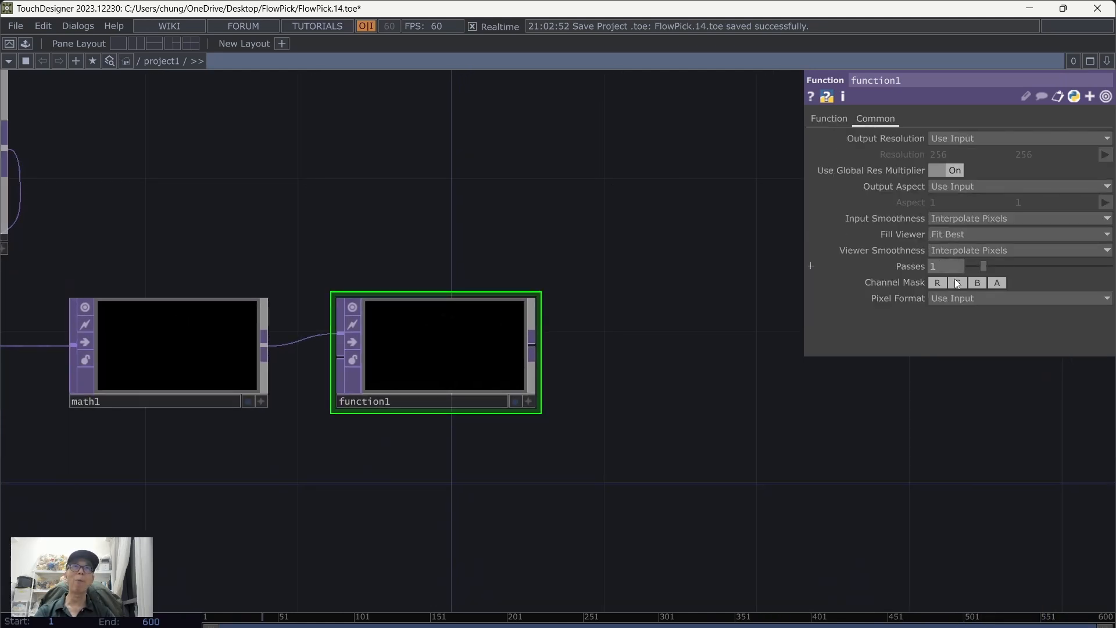
left_click(976, 284)
left_click(998, 285)
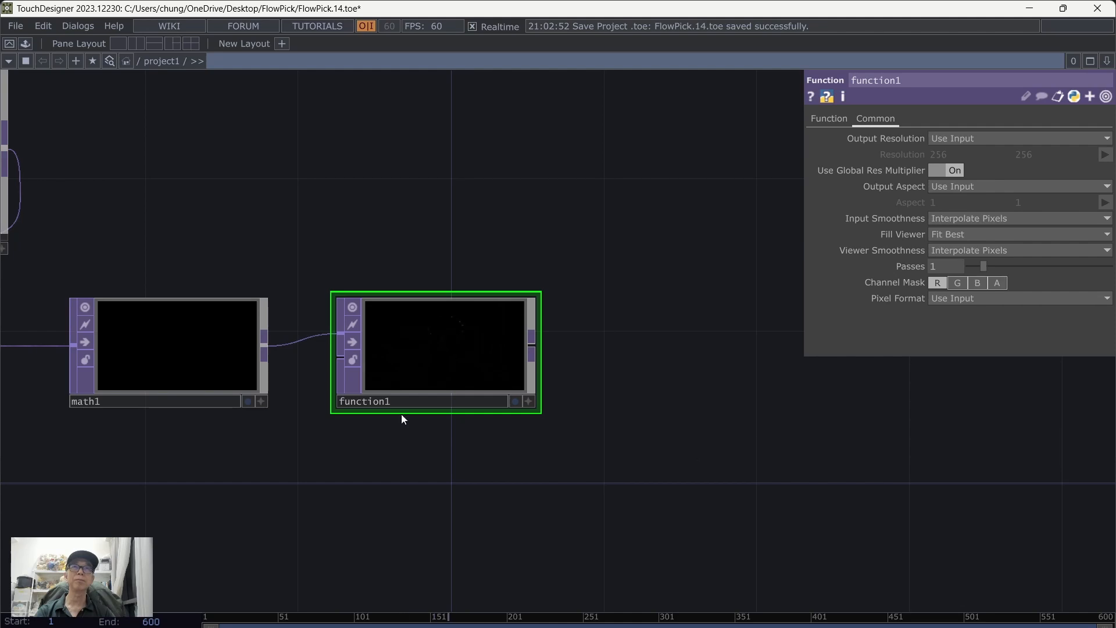
- Enlarge function1, make its viewer active, and turn on Display Pixel Values
middle_click_drag(405, 408, 717, 469)
scroll(718, 469, "up", 3)
left_click_drag(594, 444, 887, 558)
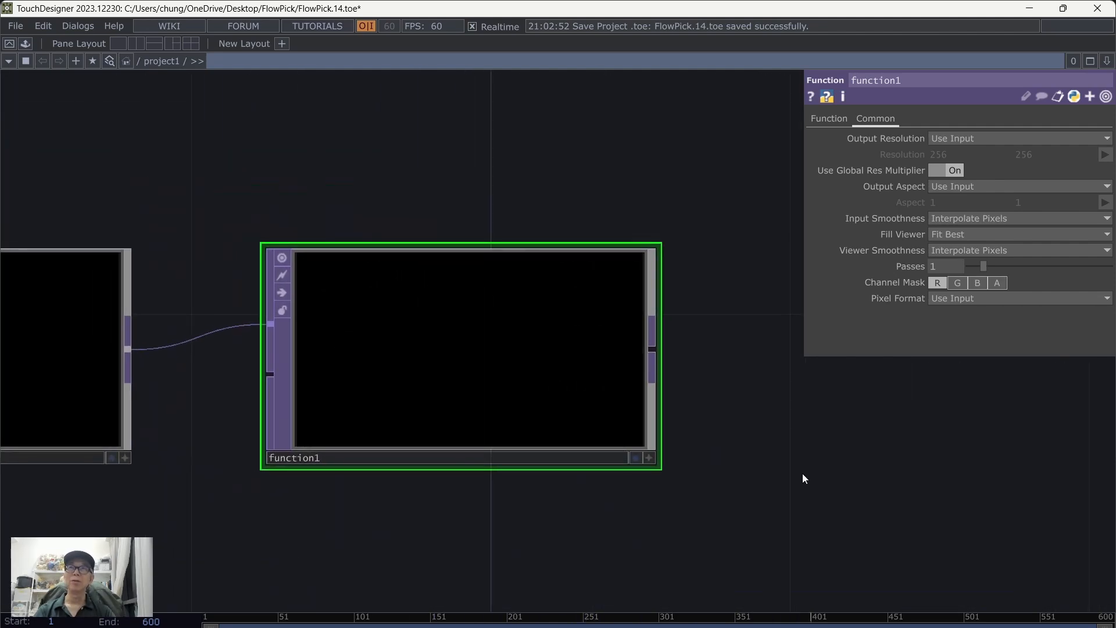
scroll(786, 476, "up", 3)
left_click_drag(671, 489, 720, 538)
left_click(643, 502)
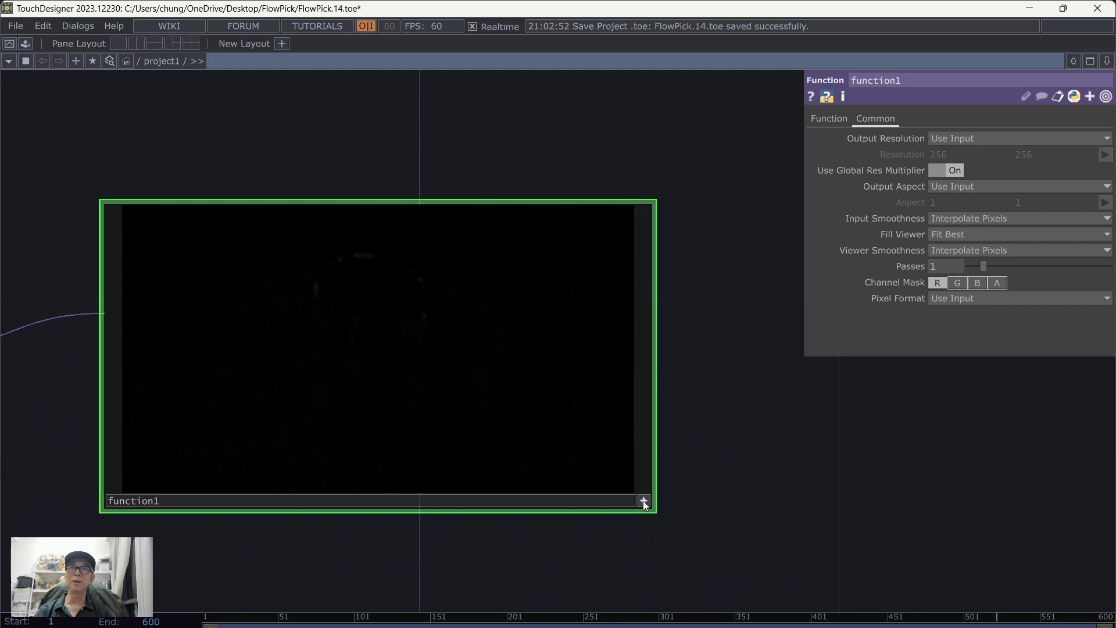
right_click(351, 312)
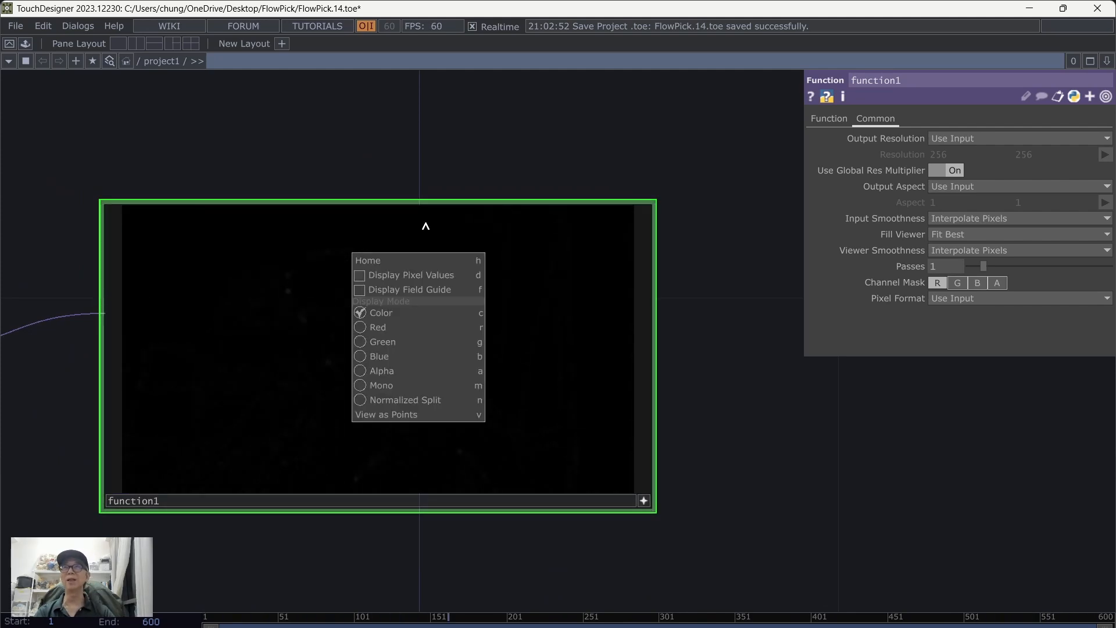
left_click(358, 280)
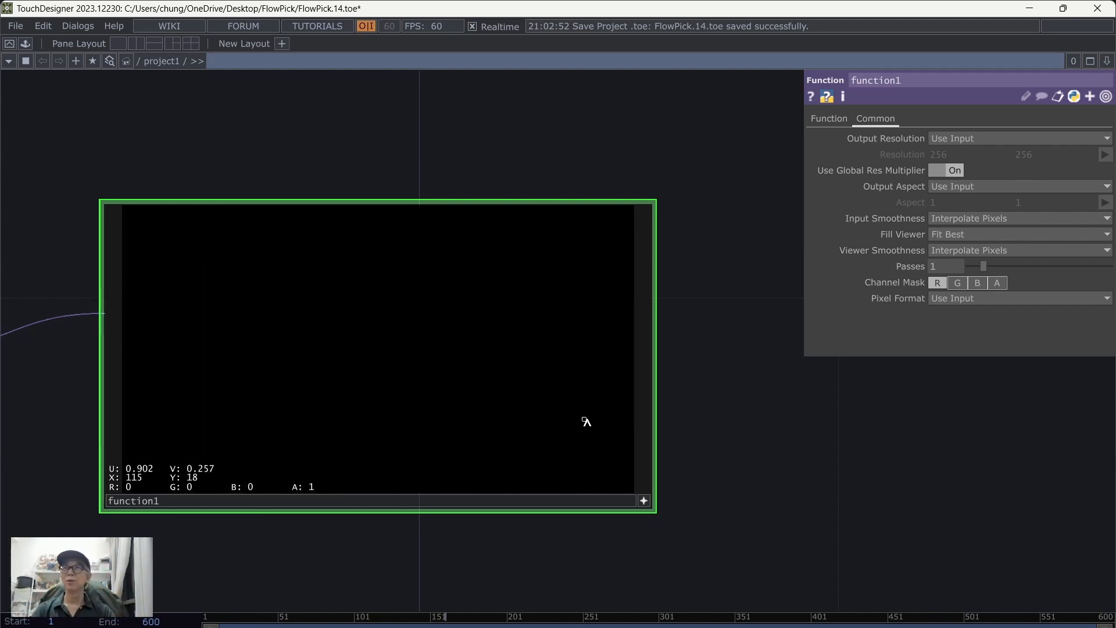
- Save the project with the current network
scroll(802, 503, "down", 6)
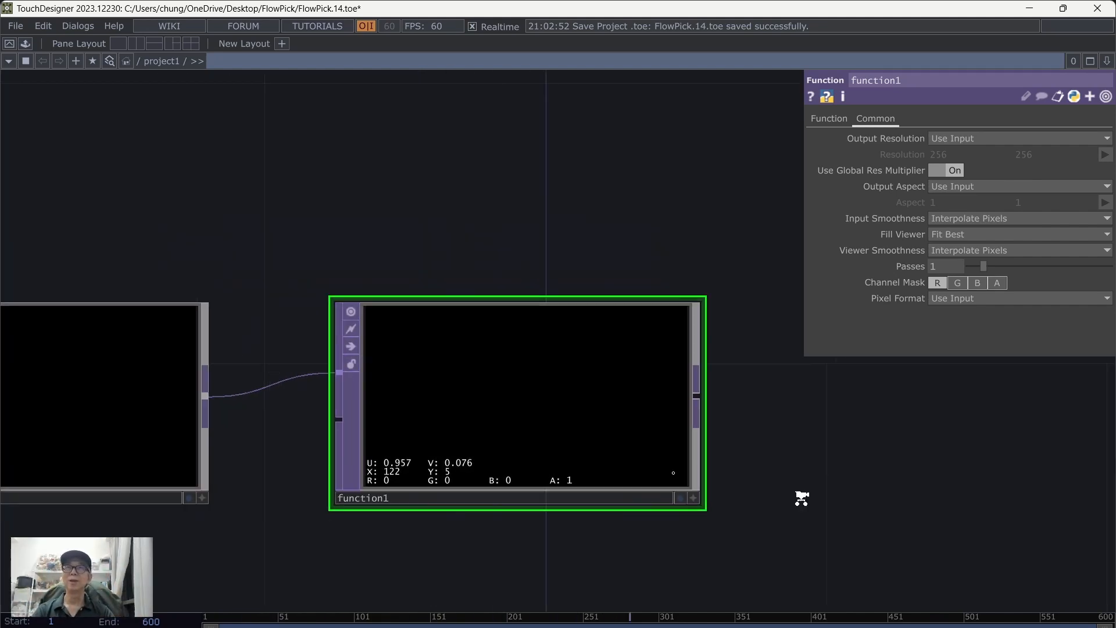
left_click_drag(941, 509, 796, 478)
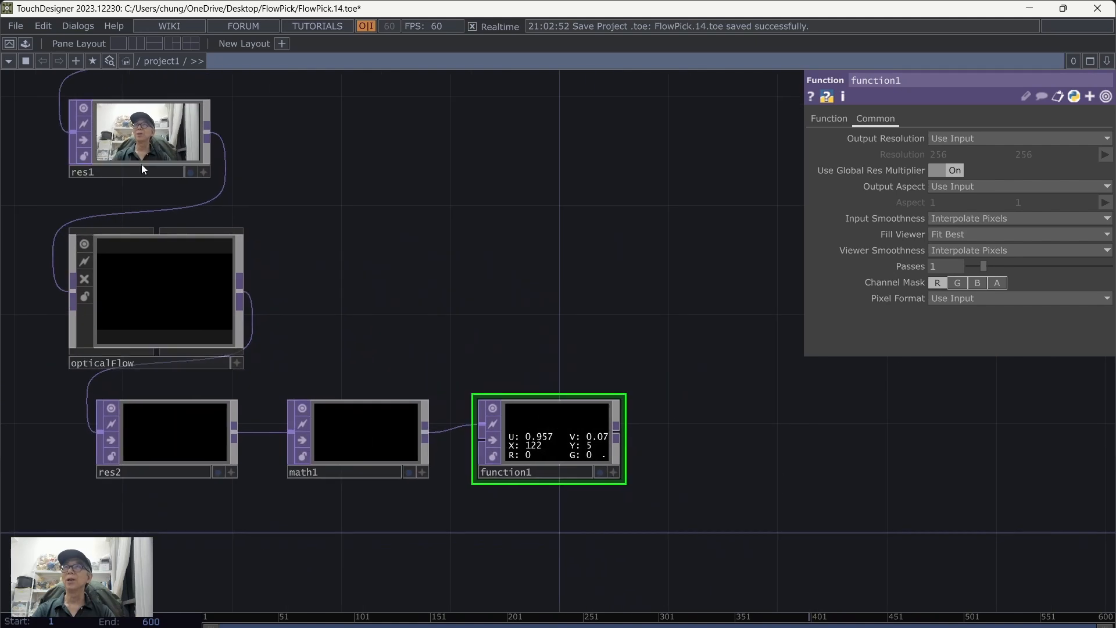
left_click(15, 25)
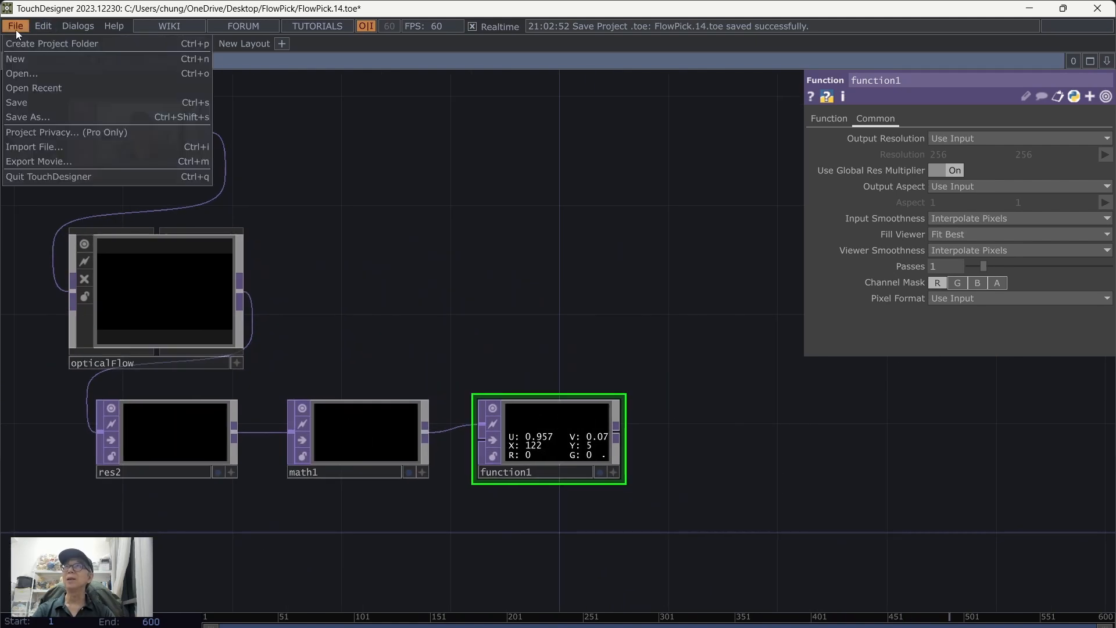
left_click(27, 105)
- Connect a Null TOP to function1's output and place it beside function1
left_click_drag(550, 297, 425, 204)
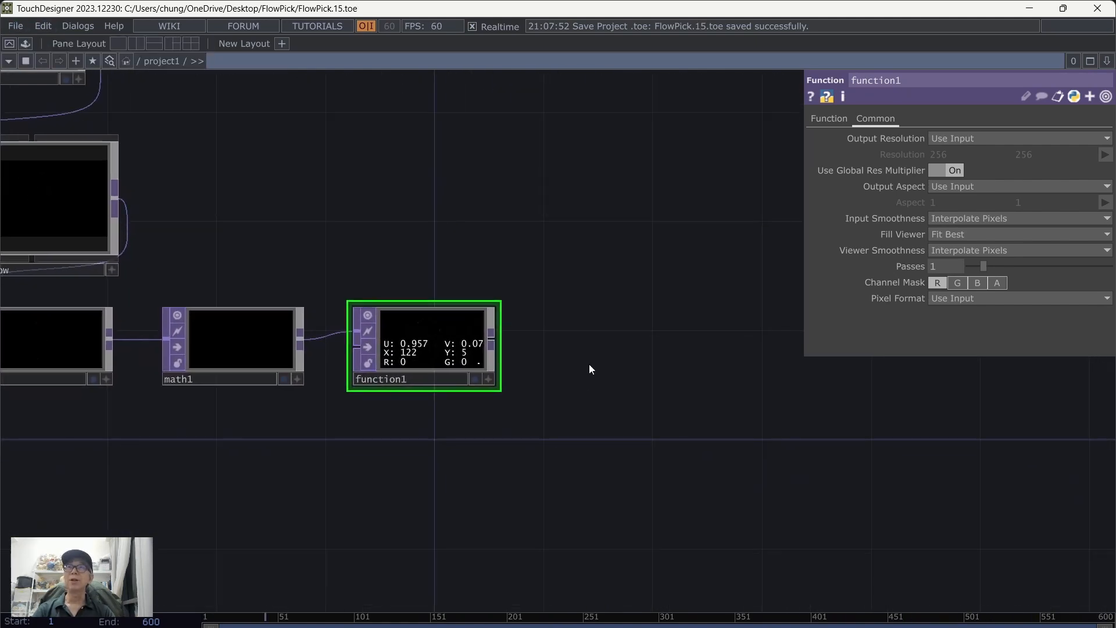
left_click_drag(501, 323, 382, 236)
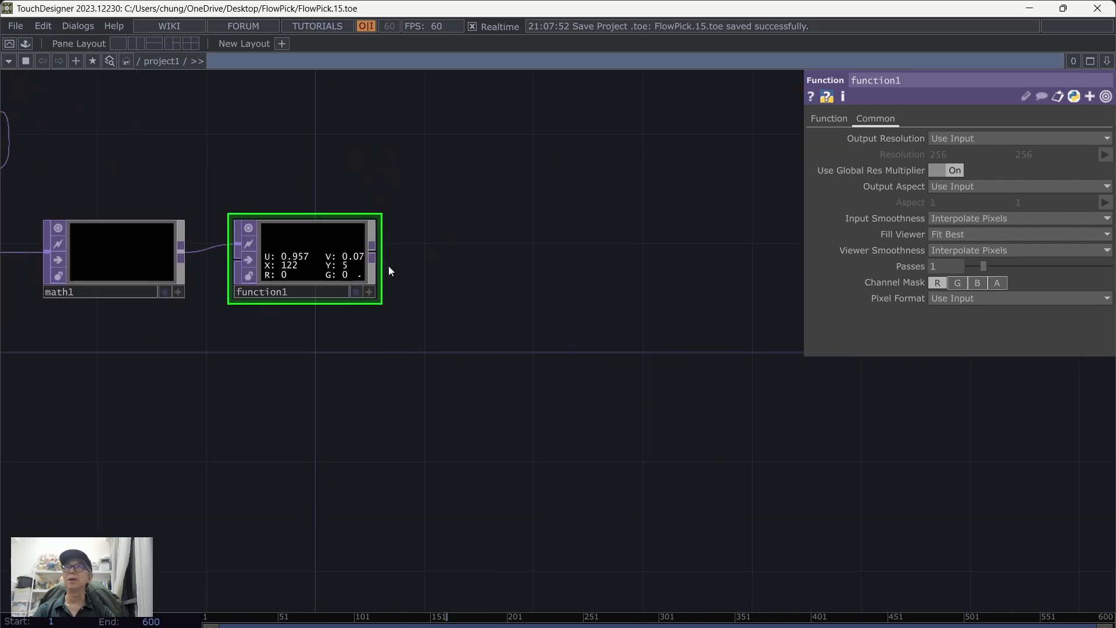
right_click(375, 254)
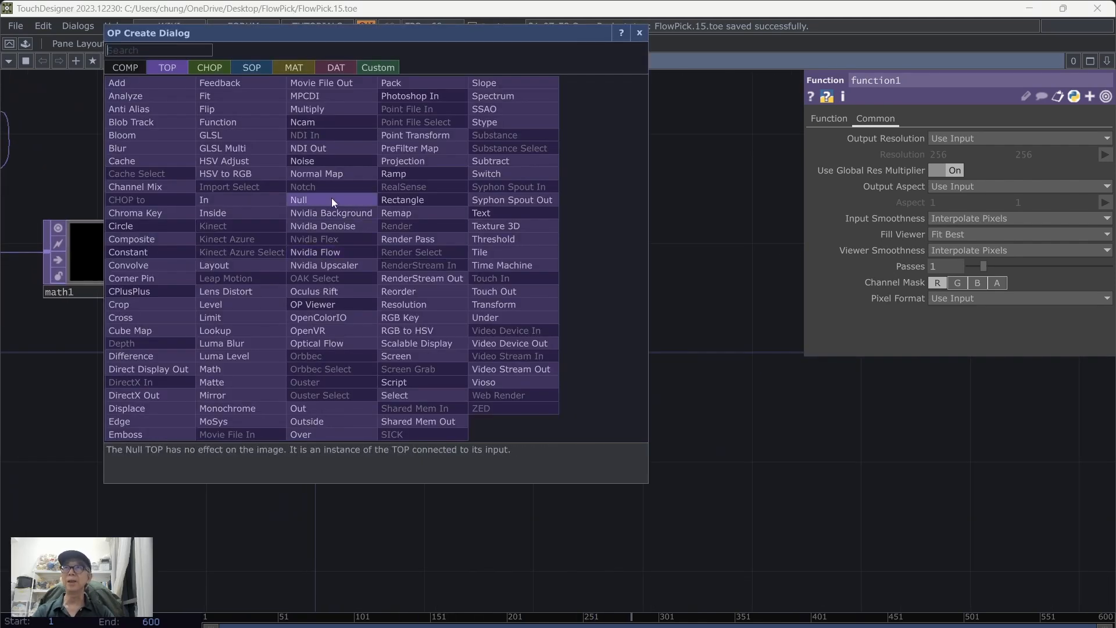
left_click(331, 198)
left_click(505, 266)
- Rename the new Null TOP to magnitude
scroll(639, 305, "up", 4)
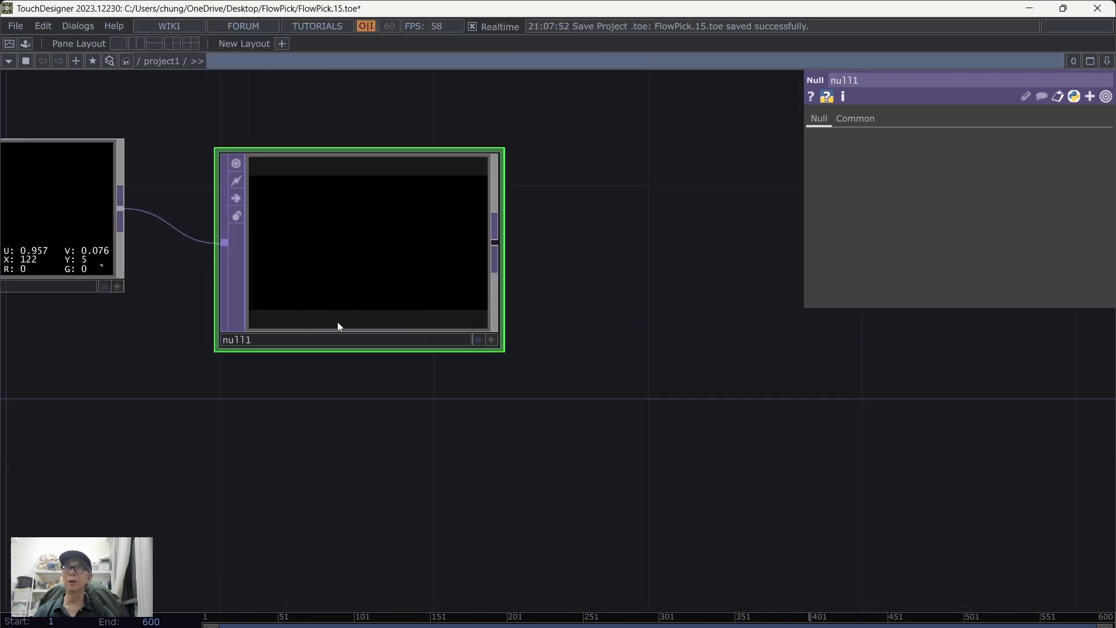
left_click(306, 346)
type("magnitud")
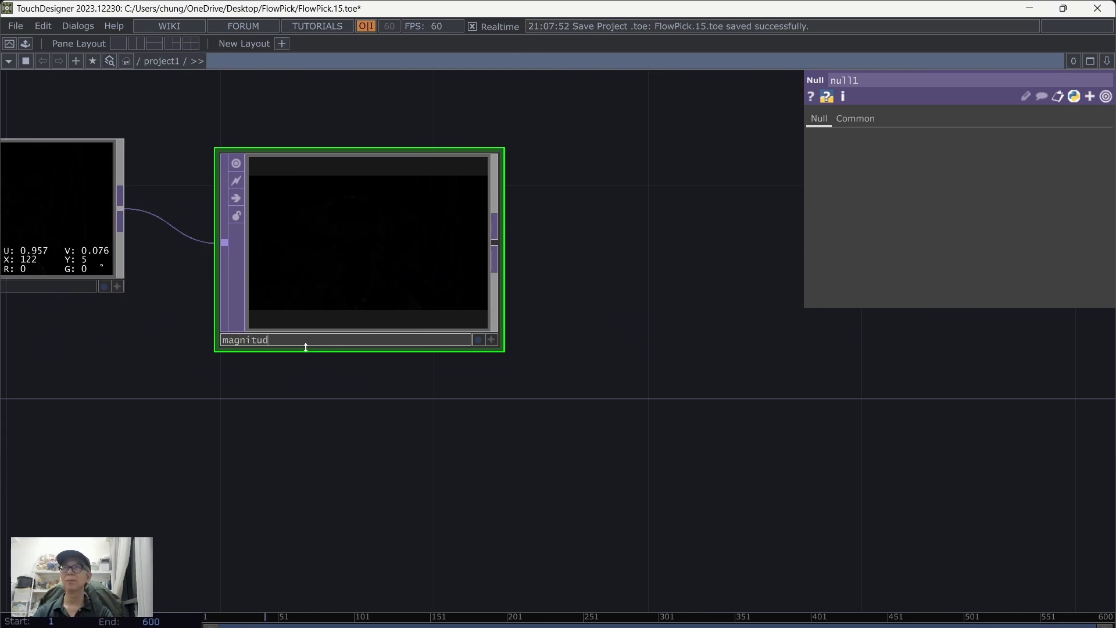
type("e")
key("Return")
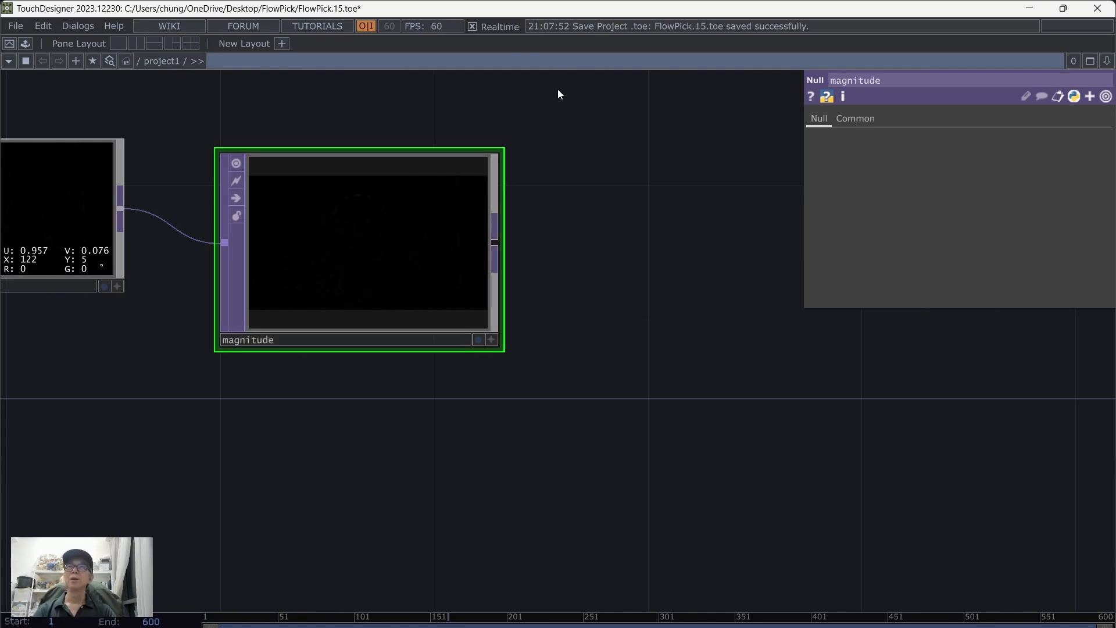
- Shorten the magnitude node to fit its image and line it up level beside function1
left_click_drag(501, 149, 503, 187)
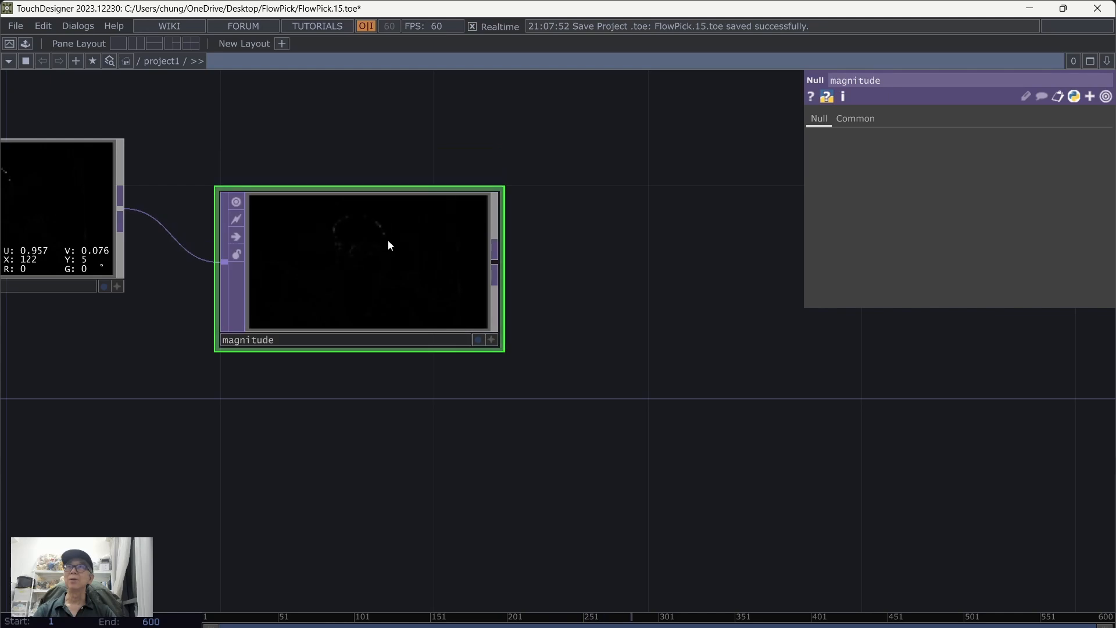
left_click_drag(388, 240, 339, 204)
left_click_drag(643, 259, 409, 309)
scroll(475, 306, "down", 1)
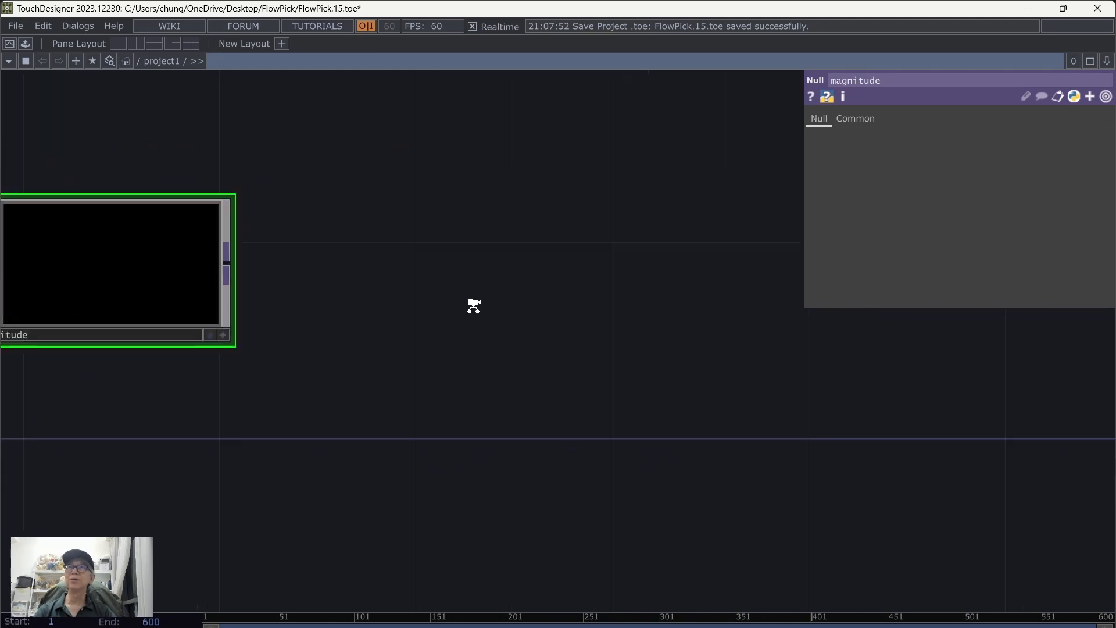
scroll(475, 307, "down", 2)
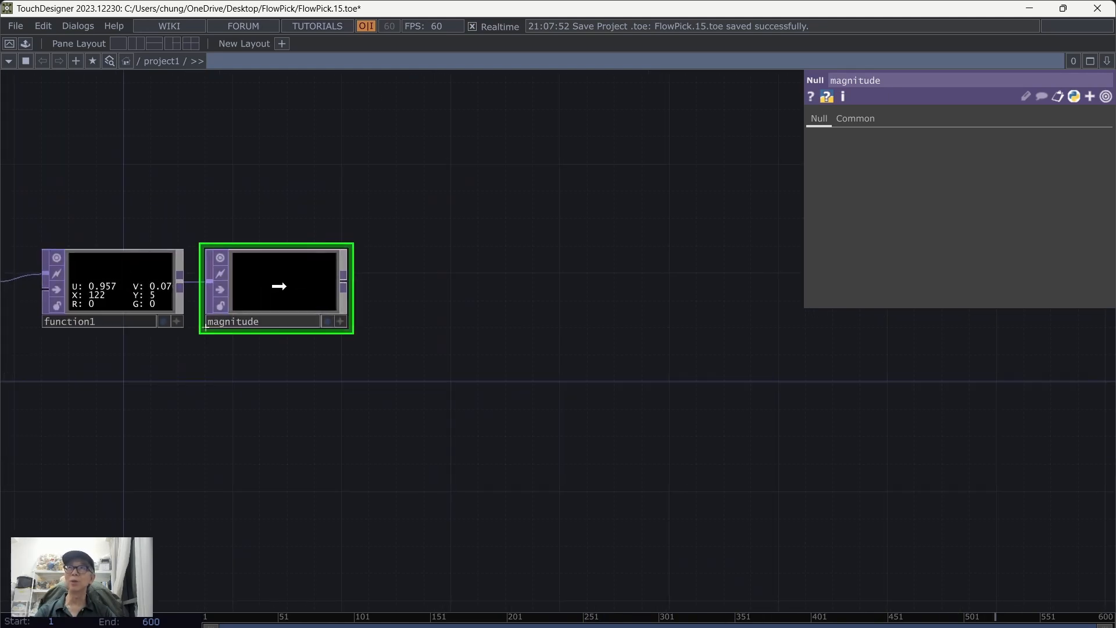
left_click_drag(279, 286, 302, 286)
- Add a Script CHOP to the network beside the magnitude node, leaving it unconnected
left_click_drag(538, 323, 492, 268)
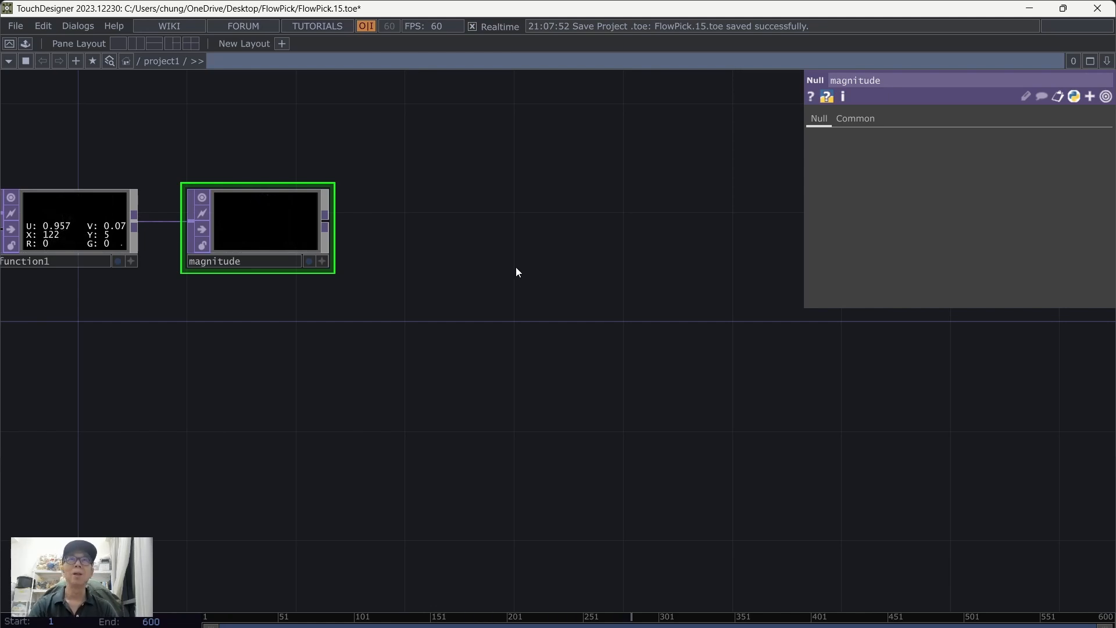
key("Tab")
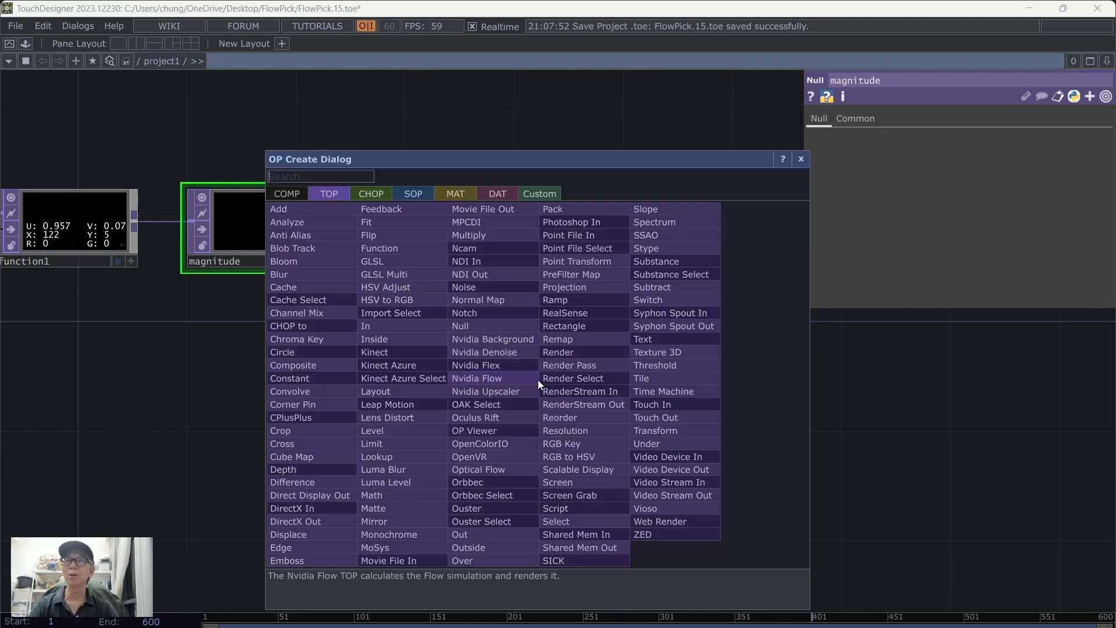
left_click(371, 194)
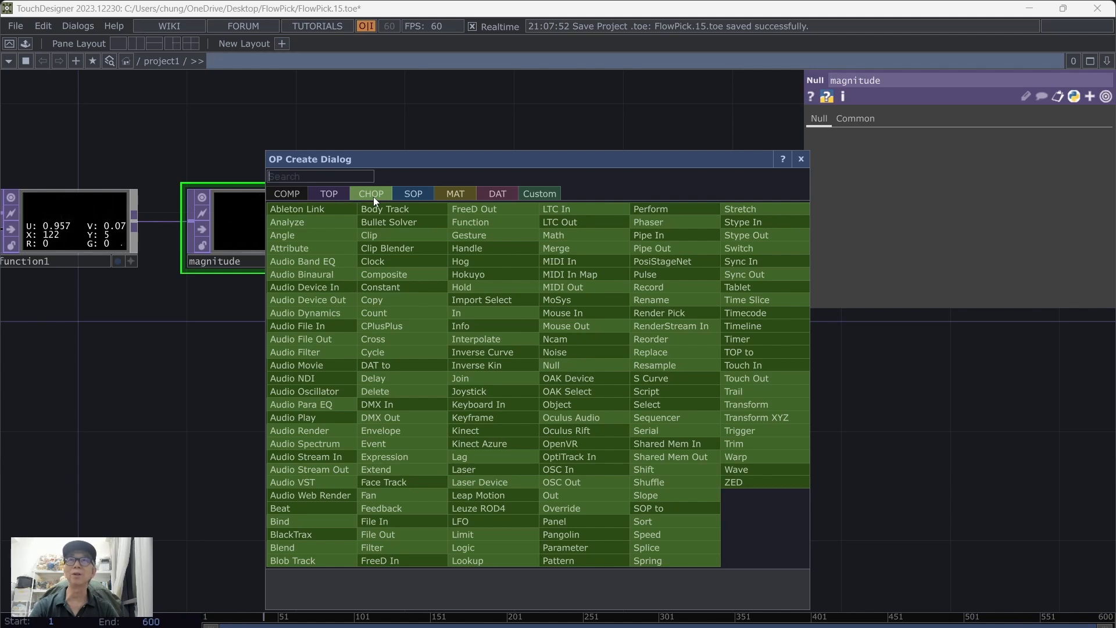
left_click(695, 390)
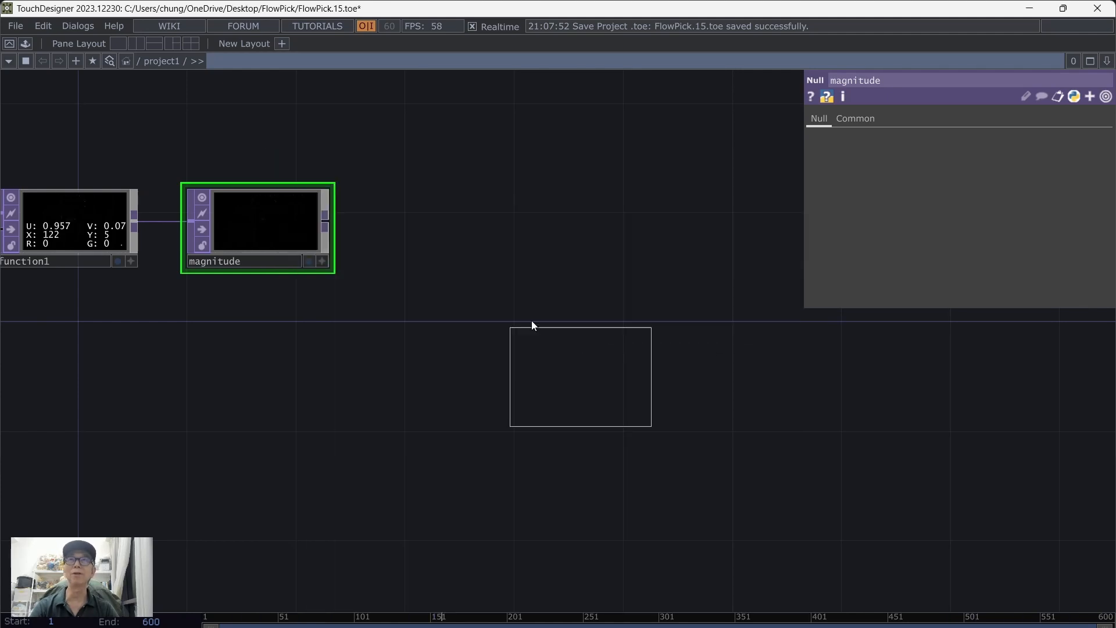
left_click(472, 232)
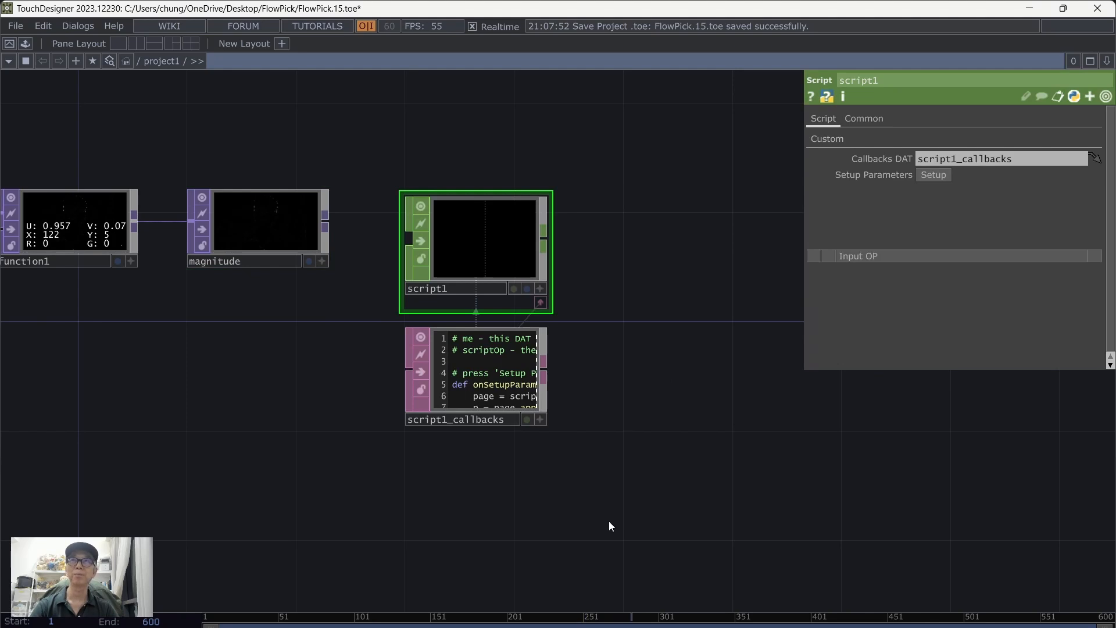
- Make the script1_callbacks DAT editable in place and delete all its default code
scroll(675, 415, "up", 5)
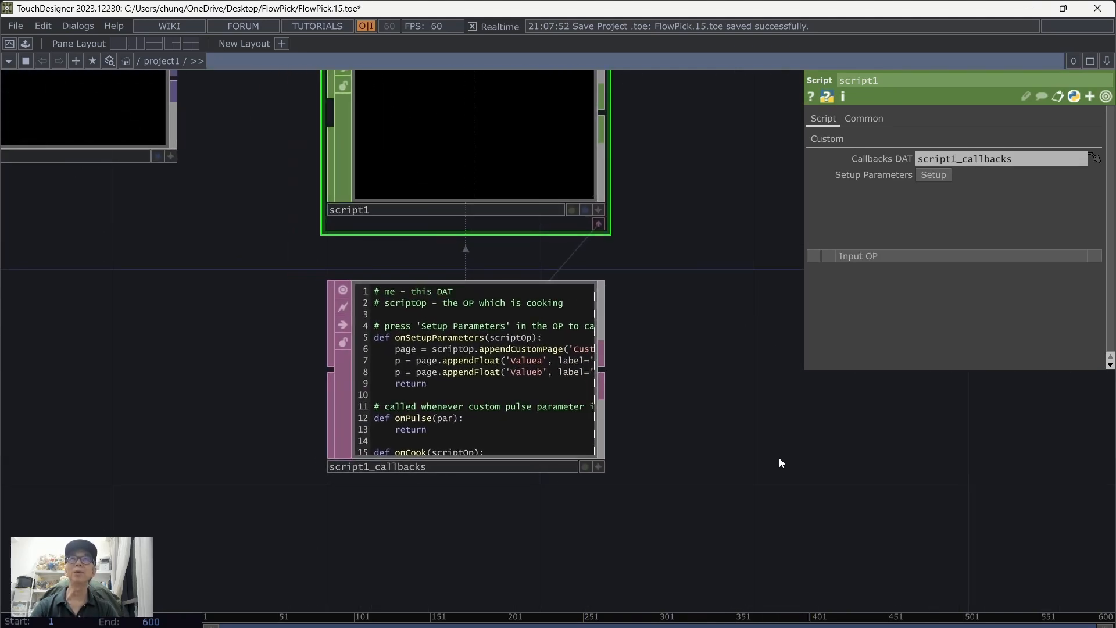
scroll(755, 450, "up", 4)
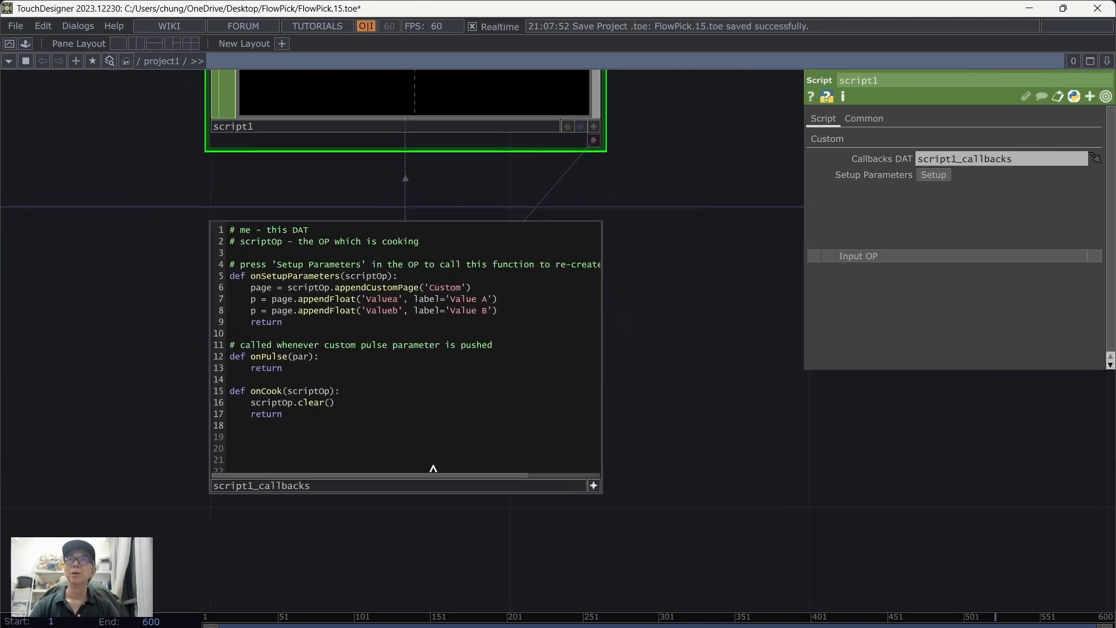
left_click_drag(250, 437, 148, 212)
key("BackSpace")
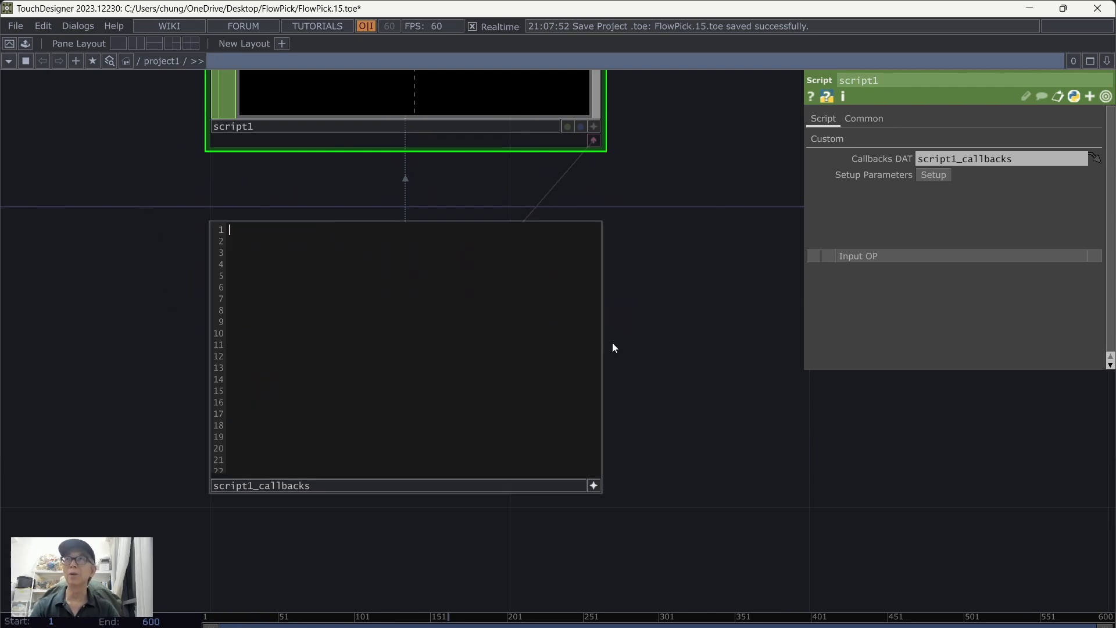
- Switch to the text editor, copy all the code from FlowPick.py, paste it into TouchDesigner's script1_callbacks DAT, and end its in-place editing
key("alt+Tab")
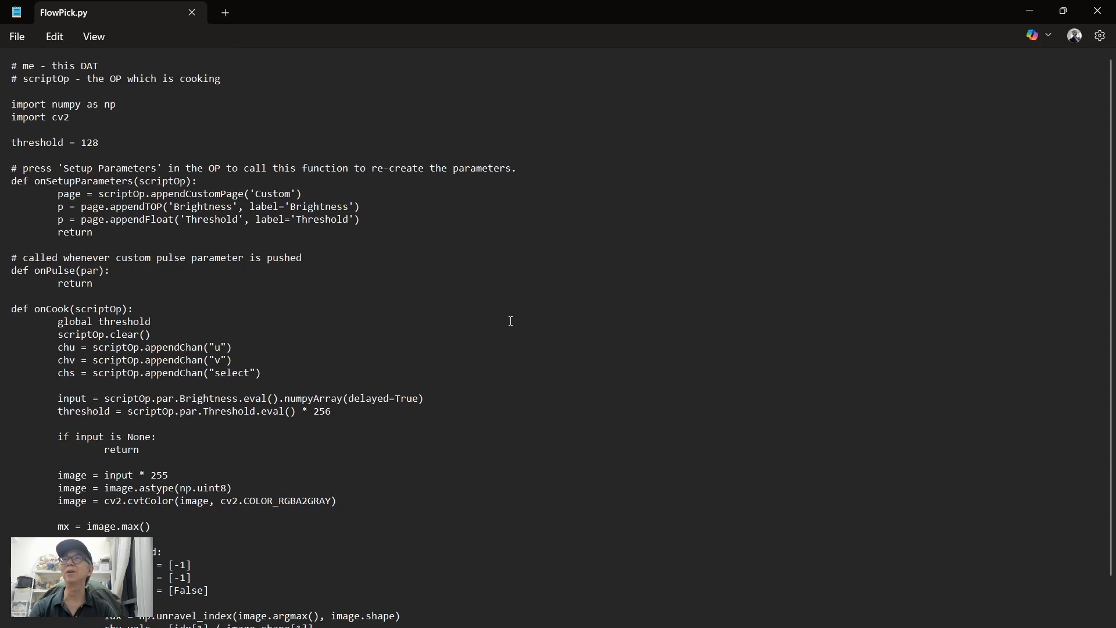
left_click_drag(13, 66, 98, 625)
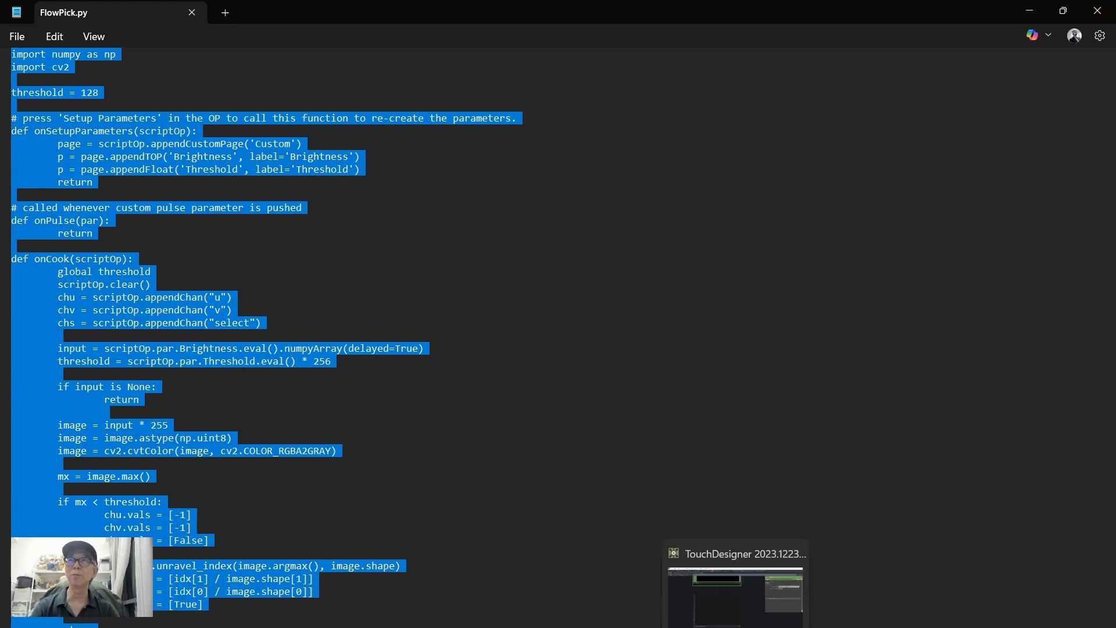
left_click(737, 627)
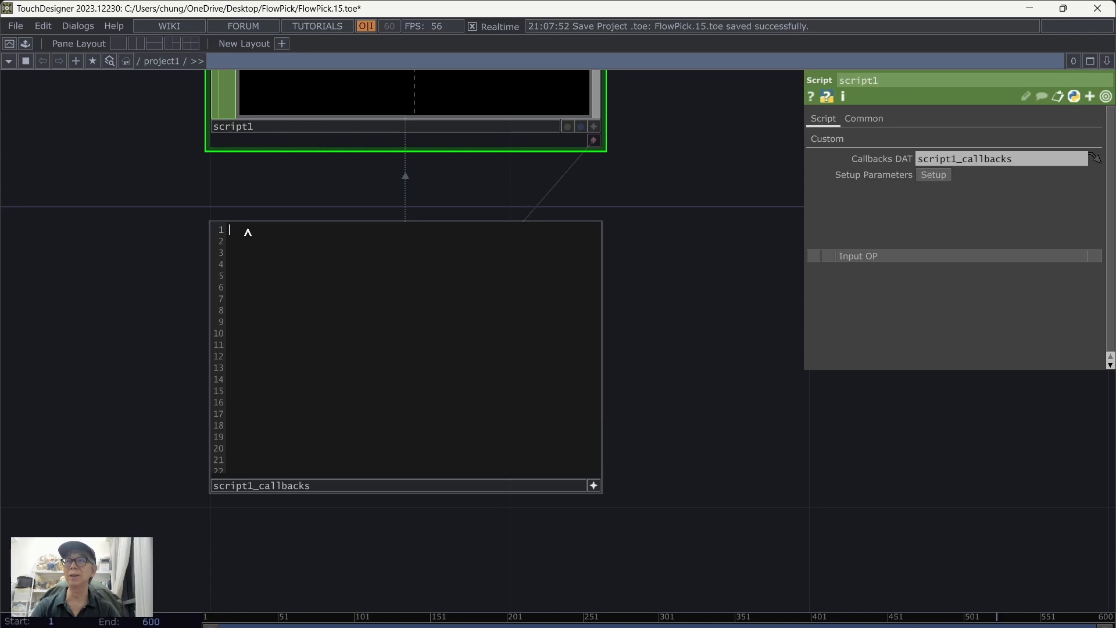
key("ctrl+v")
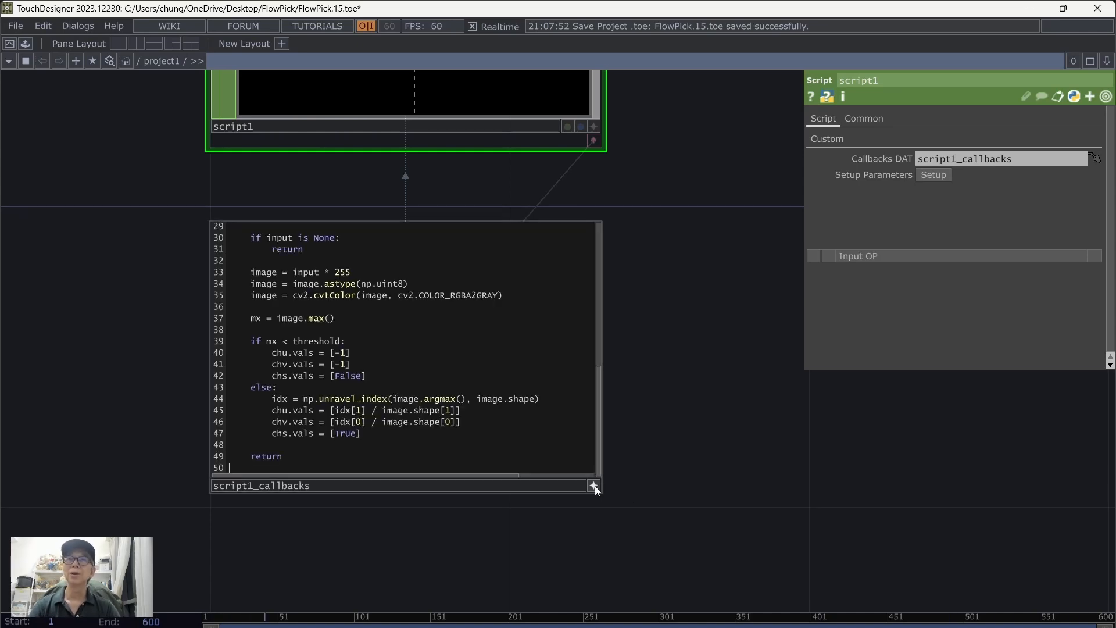
scroll(521, 431, "up", 10)
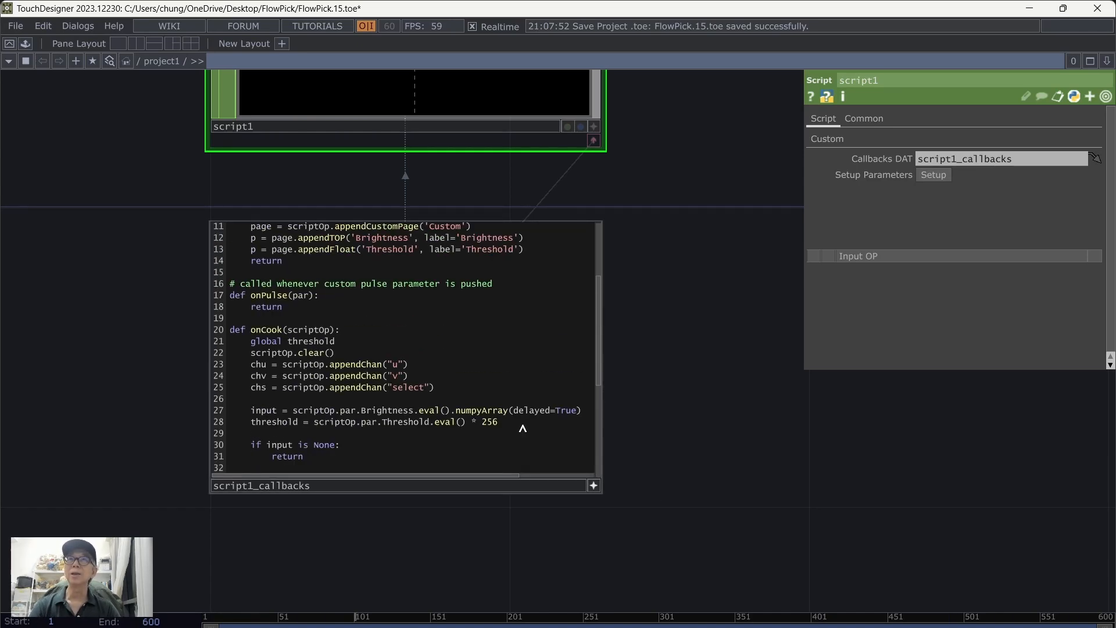
left_click(597, 486)
- Generate script1's custom Brightness and Threshold parameters from the script and set Threshold to 0.302
left_click_drag(684, 386, 701, 461)
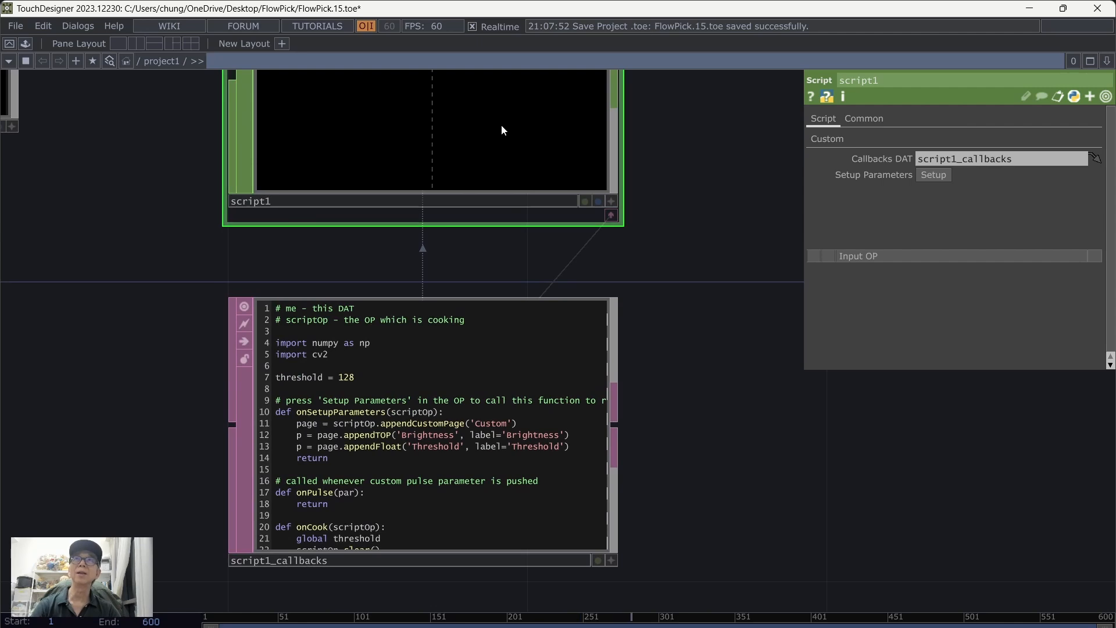
scroll(742, 253, "down", 2)
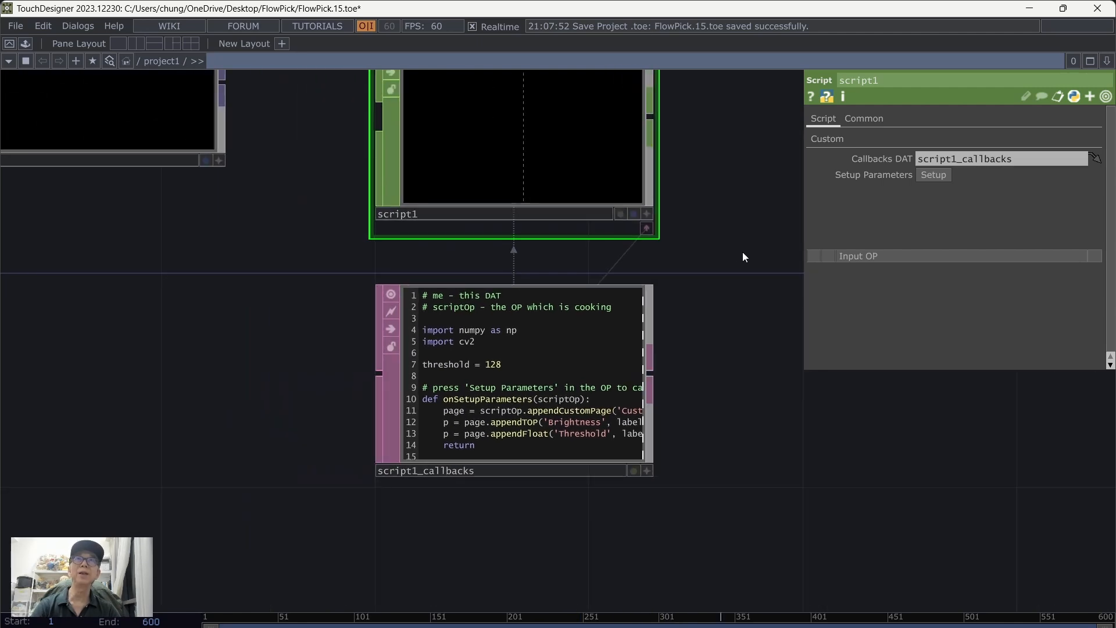
left_click(941, 175)
left_click(828, 141)
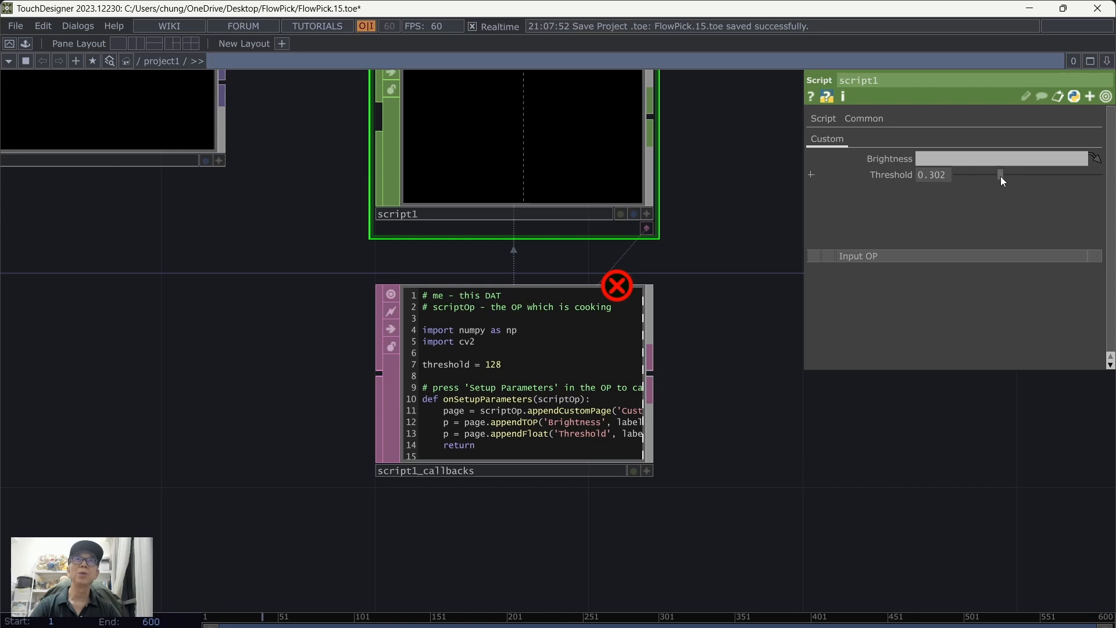
left_click(1000, 176)
scroll(271, 366, "down", 1)
scroll(271, 366, "down", 3)
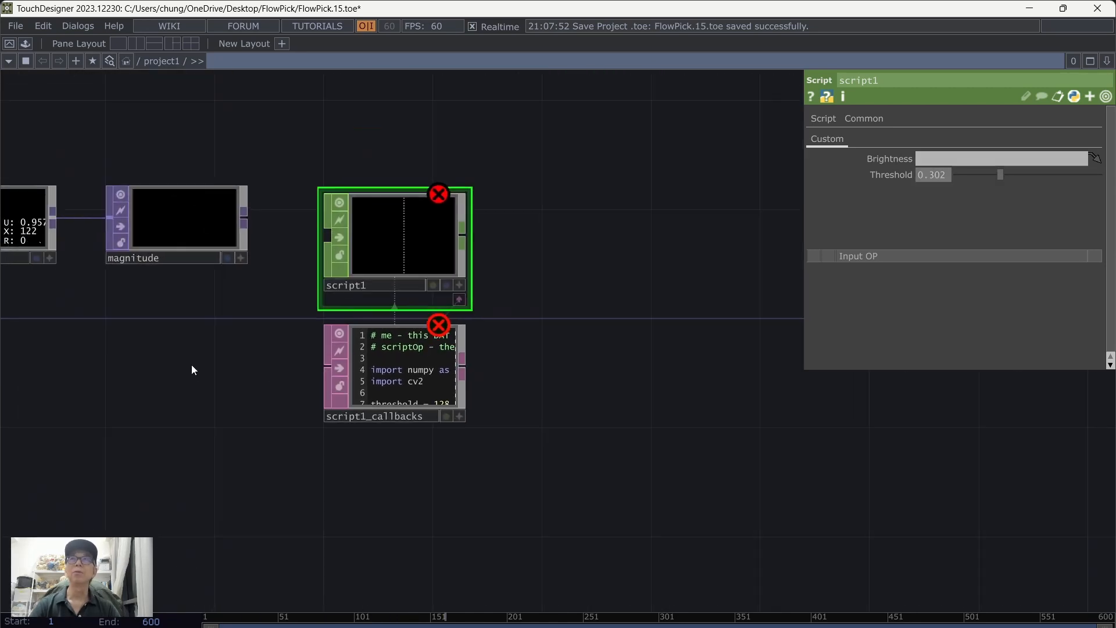
- Assign the magnitude TOP to script1's Brightness parameter and set Threshold to 0.159
left_click_drag(192, 365, 386, 427)
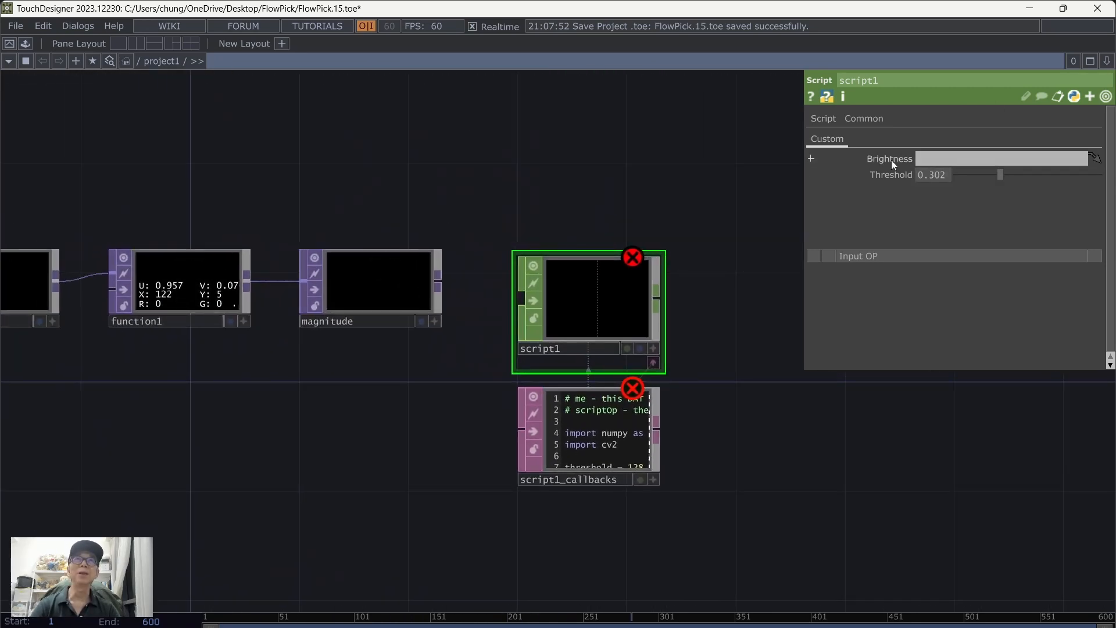
scroll(445, 386, "up", 2)
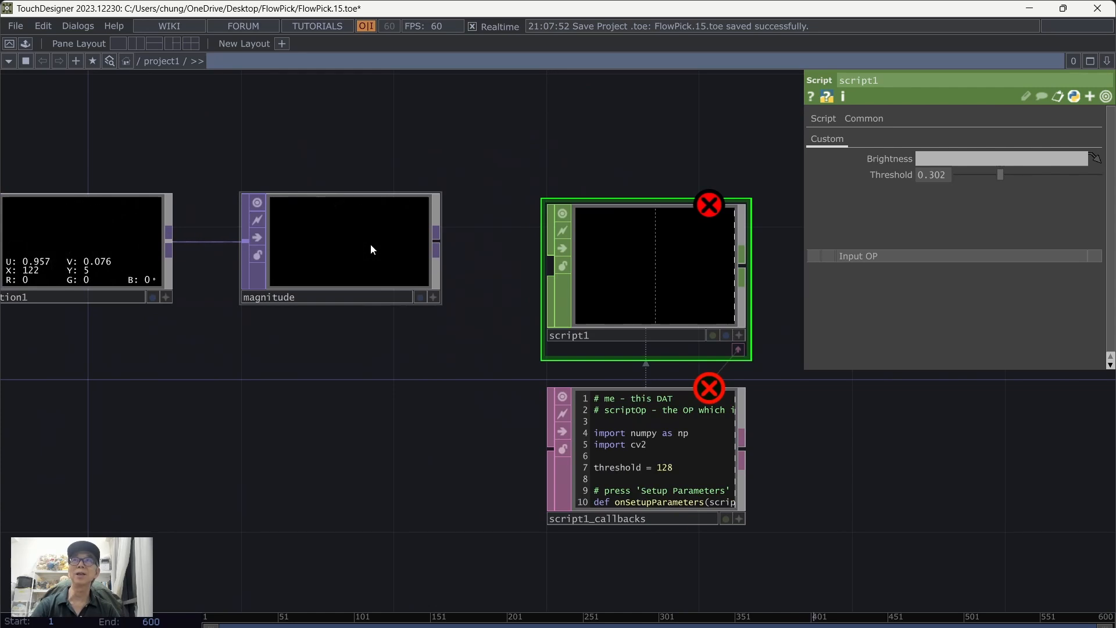
left_click_drag(372, 250, 949, 158)
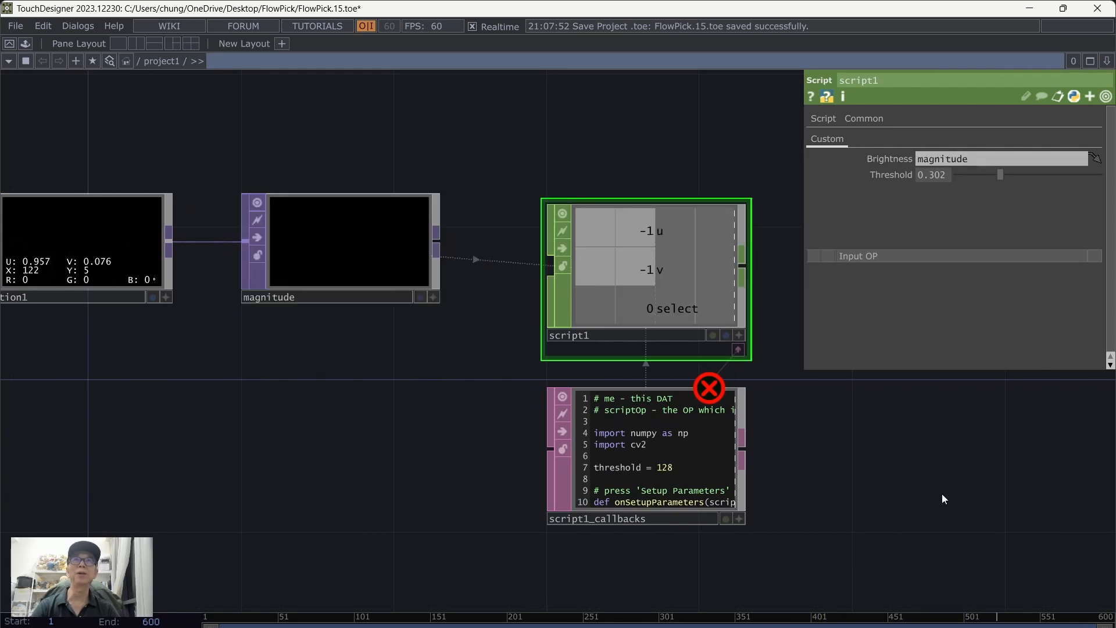
left_click_drag(943, 499, 837, 451)
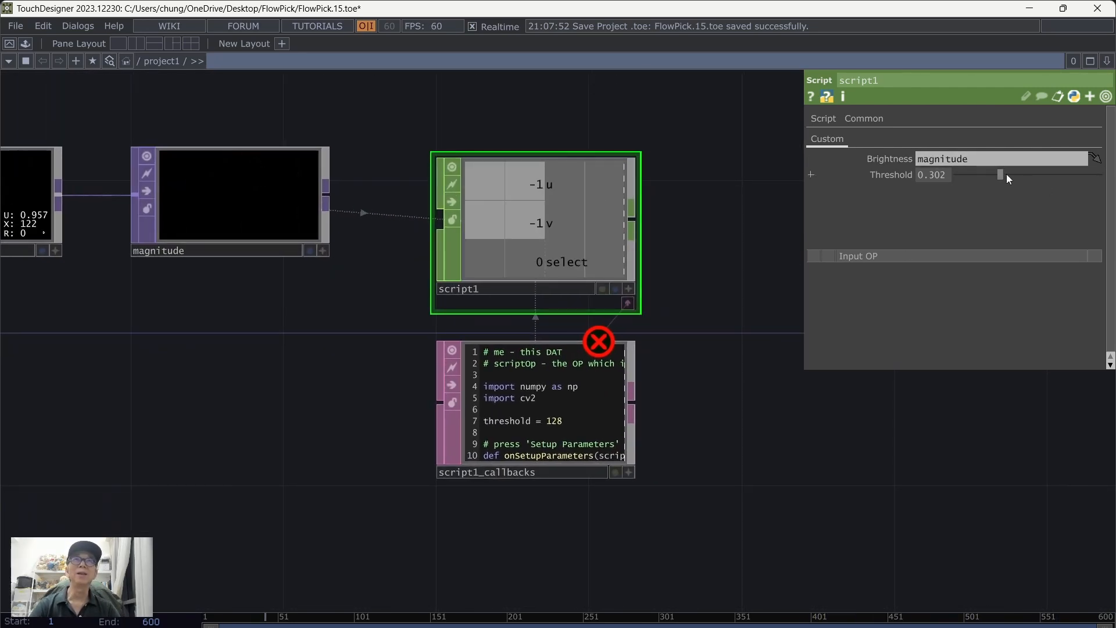
left_click_drag(1006, 173, 981, 172)
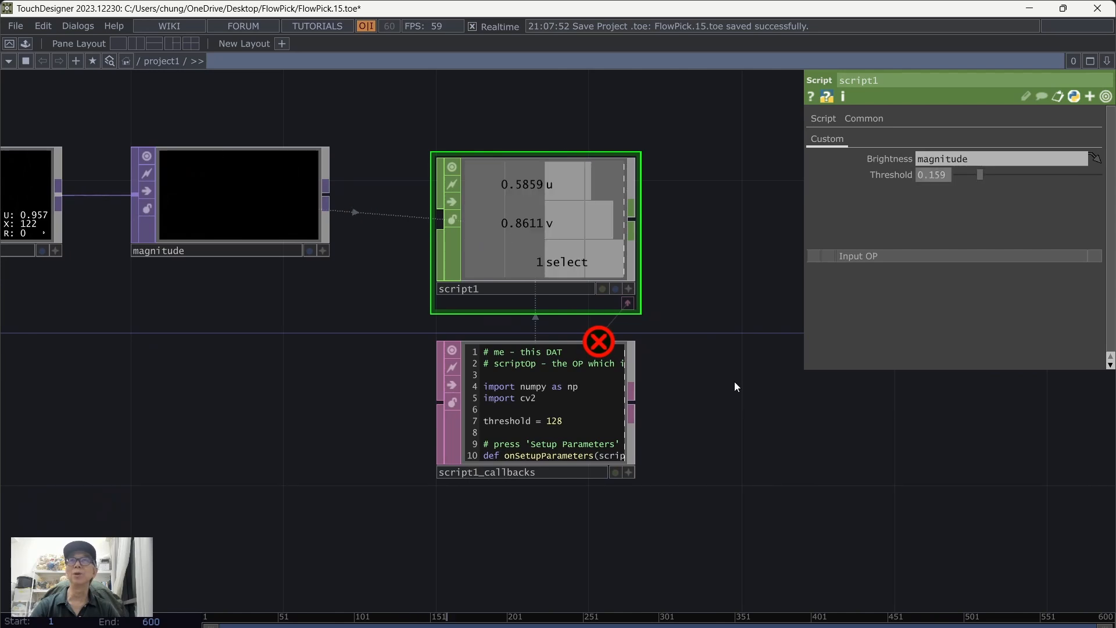
- Examine the script1_callbacks code, from the custom parameter setup through the onCook function's image conversion and maximum-value logic
scroll(727, 500, "up", 5)
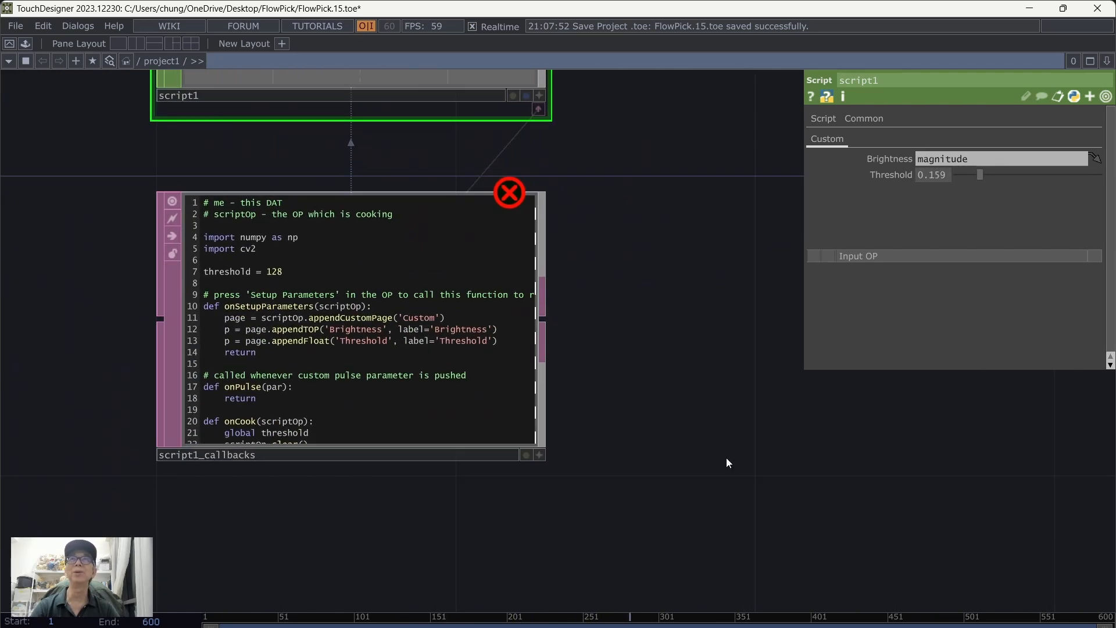
left_click_drag(727, 463, 854, 462)
scroll(783, 498, "up", 3)
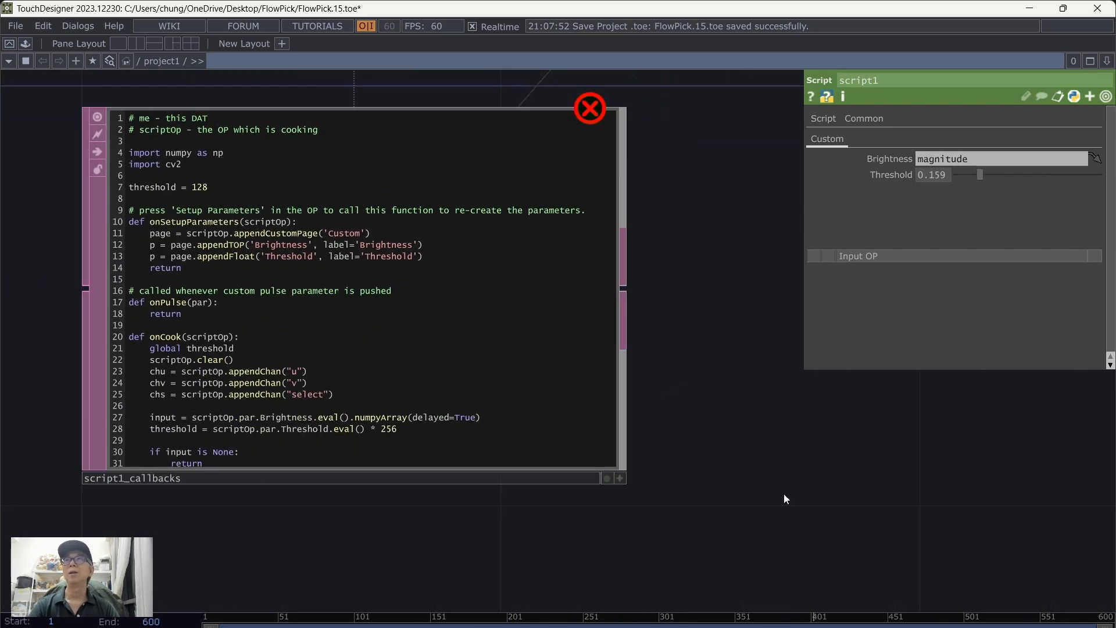
left_click_drag(783, 498, 819, 517)
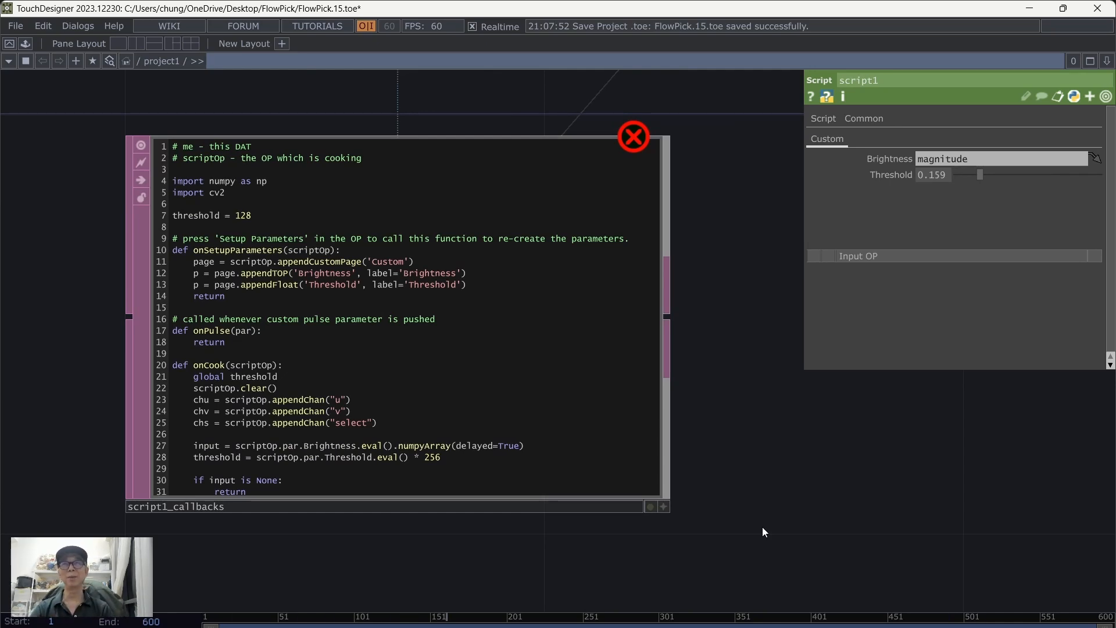
left_click_drag(829, 542, 887, 543)
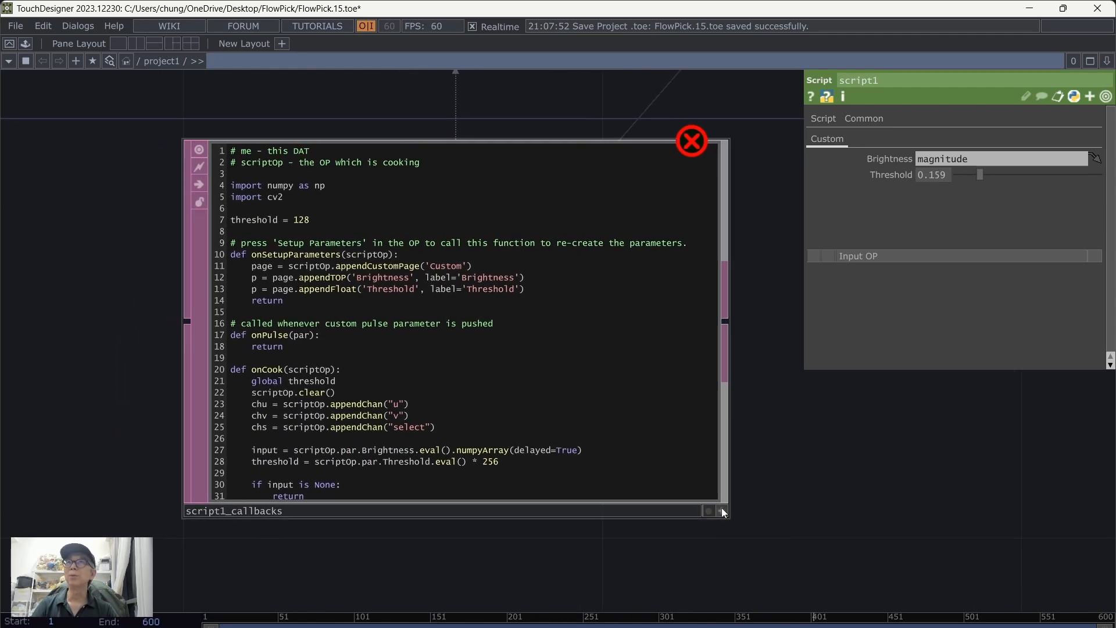
left_click(722, 511)
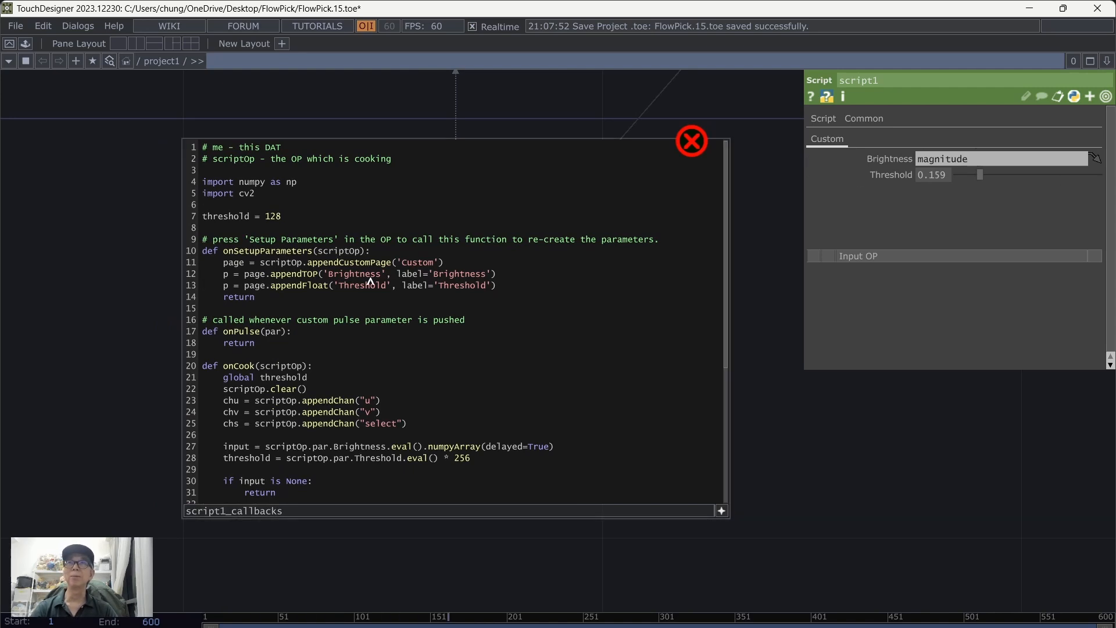
scroll(585, 319, "down", 2)
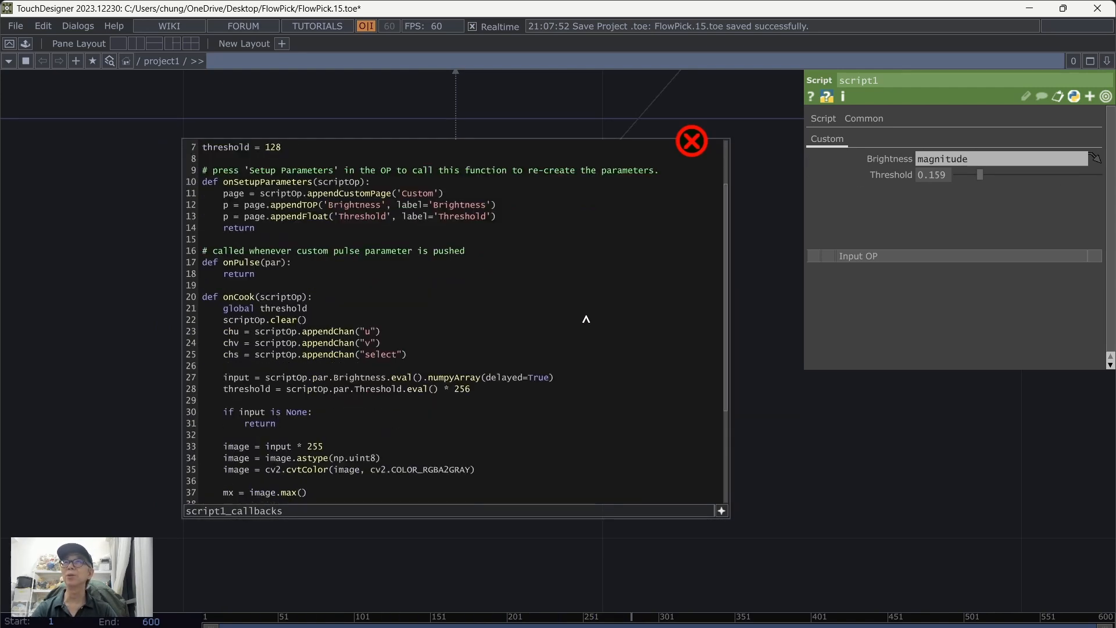
scroll(586, 319, "down", 2)
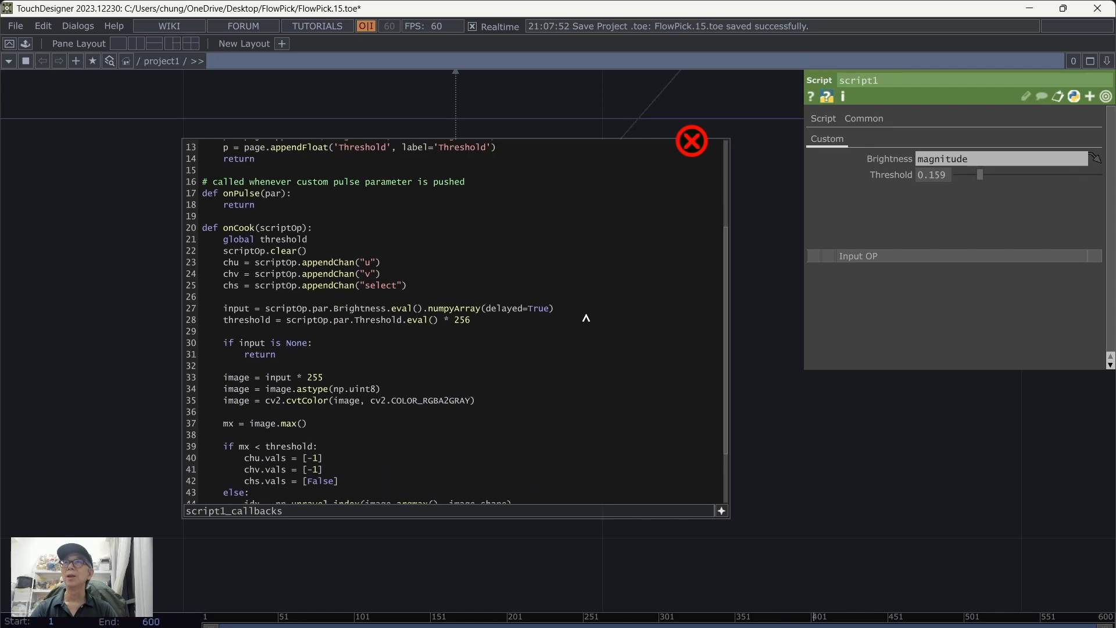
scroll(586, 319, "down", 1)
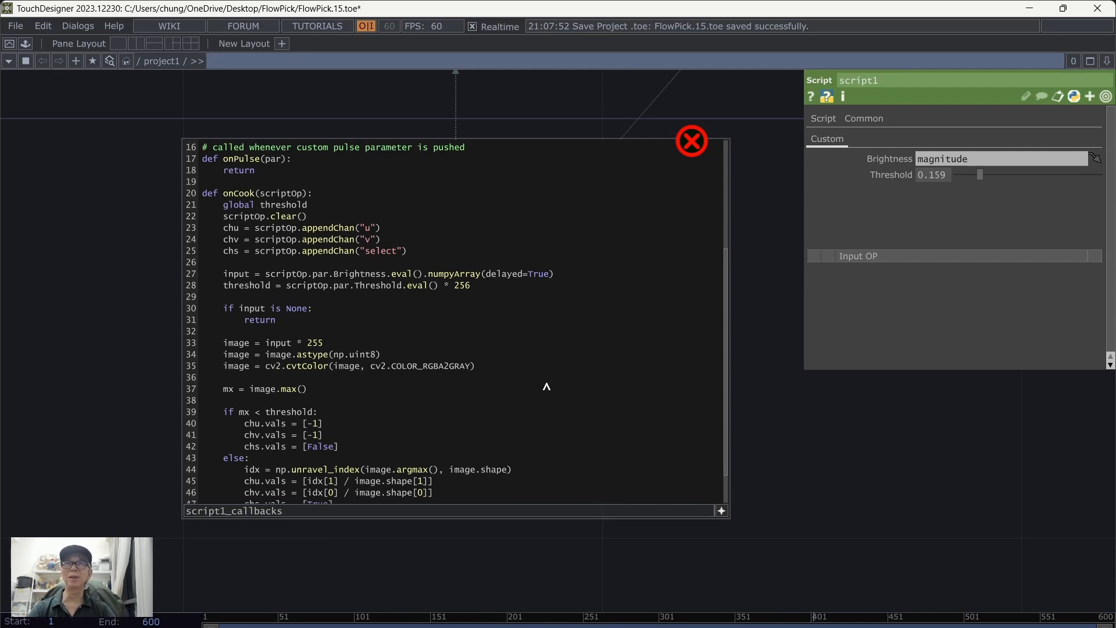
left_click_drag(811, 524, 822, 466)
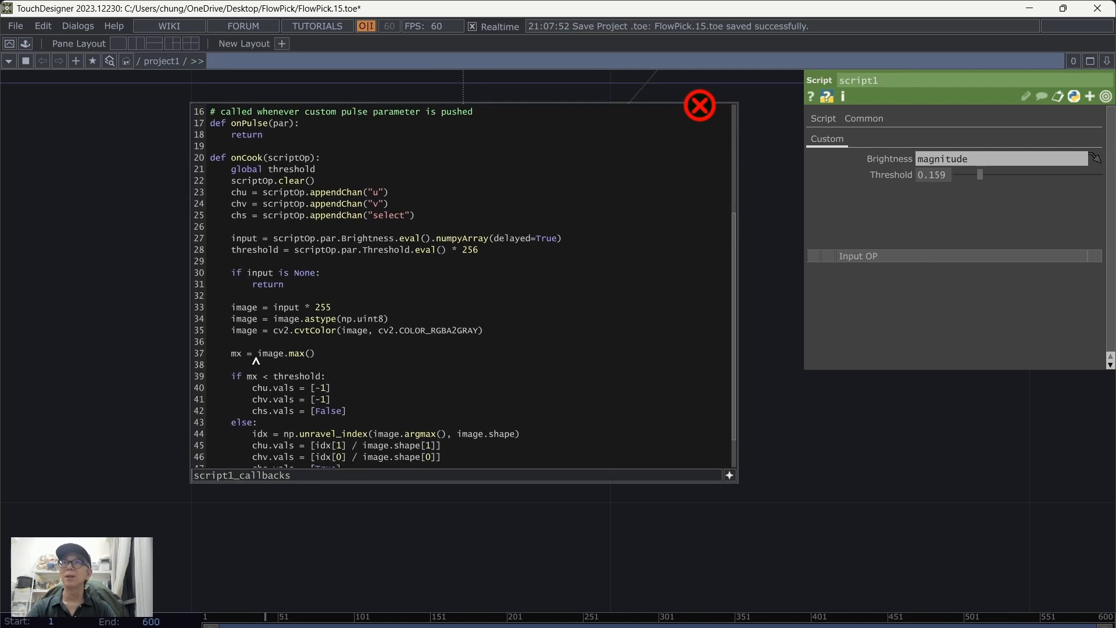
- Consult the numpy.argmax documentation in the browser, return to TouchDesigner and review how the onCook code uses it
key("alt+Tab")
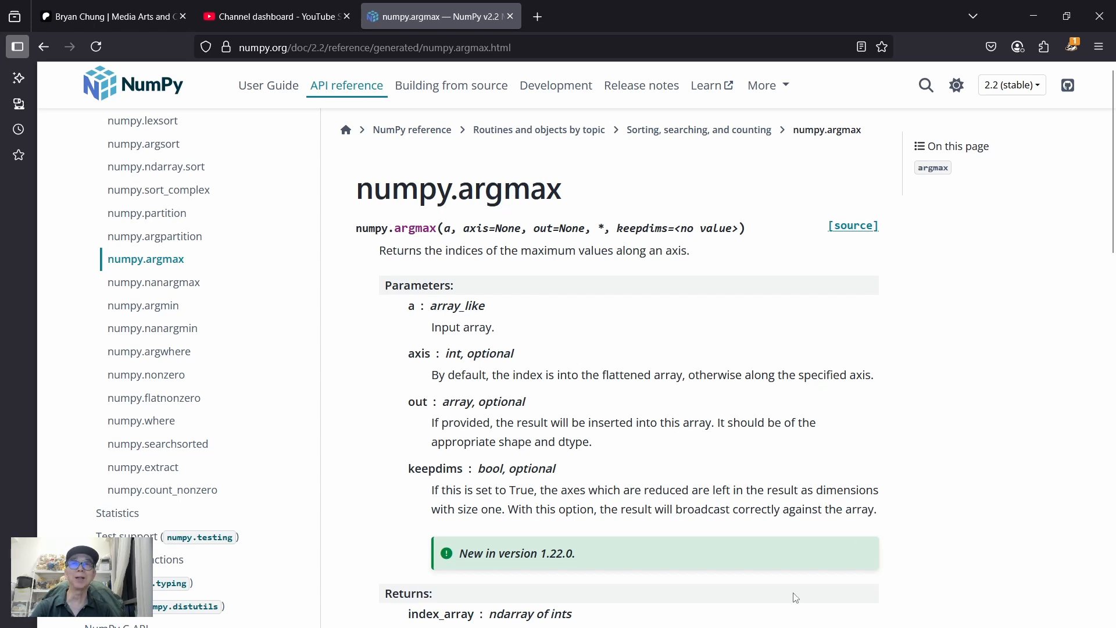
mouse_move(735, 627)
left_click(736, 599)
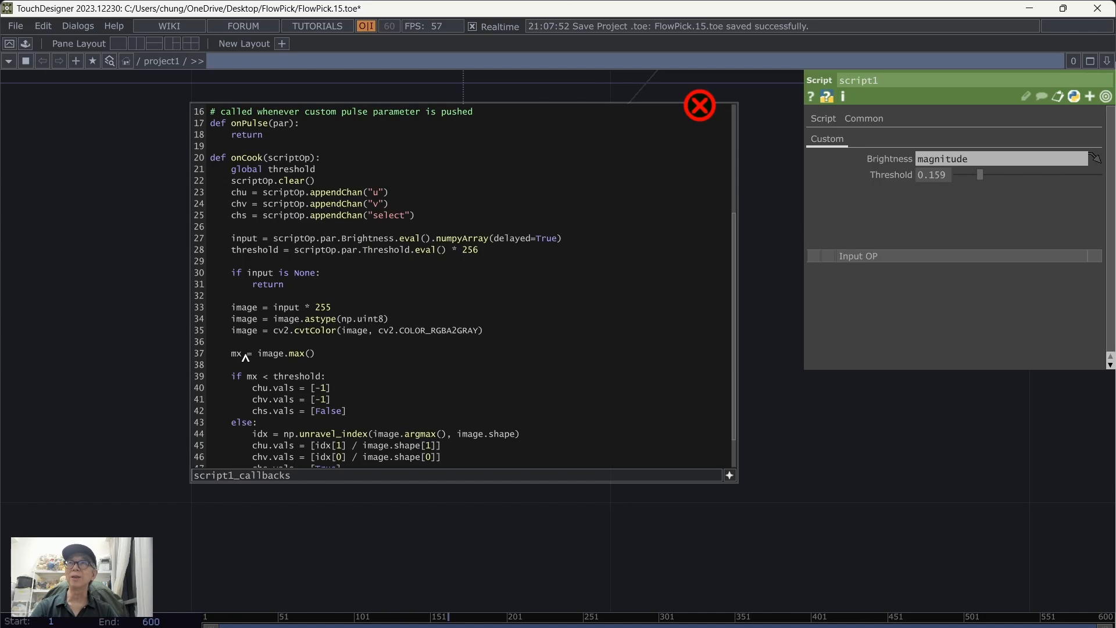
scroll(478, 378, "down", 2)
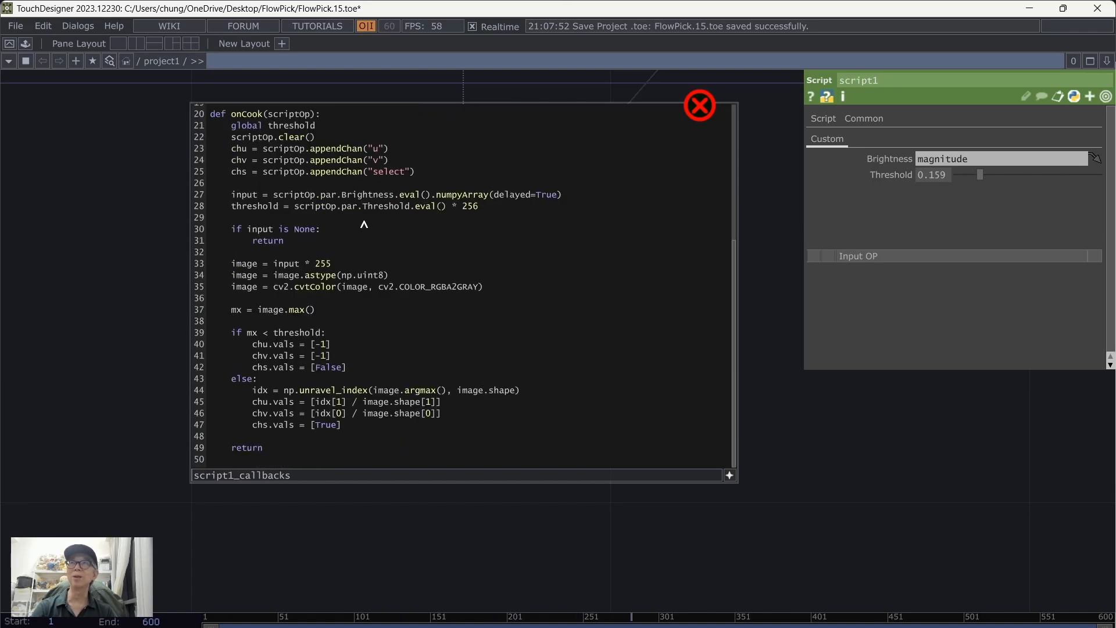
scroll(364, 224, "up", 4)
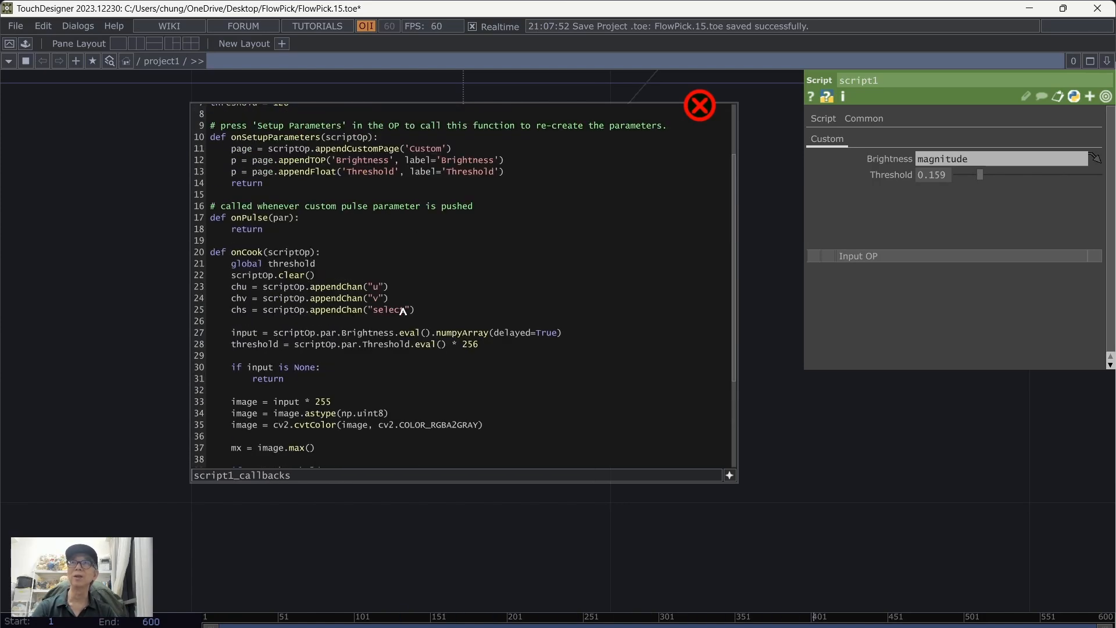
- Adjust script1's Threshold to 0.187 while reviewing the onCook code, and settle it at 0.2
mouse_move(977, 176)
left_mouse_down()
mouse_move(1023, 180)
mouse_move(969, 182)
left_mouse_up()
left_click_drag(1112, 181, 981, 183)
scroll(511, 311, "down", 3)
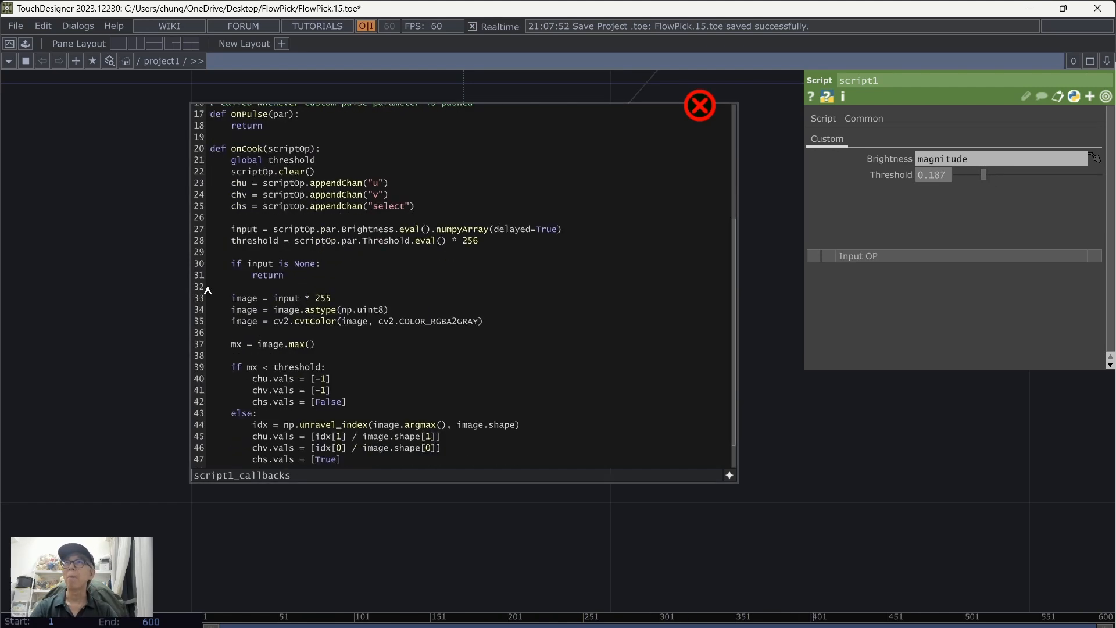
scroll(337, 330, "down", 1)
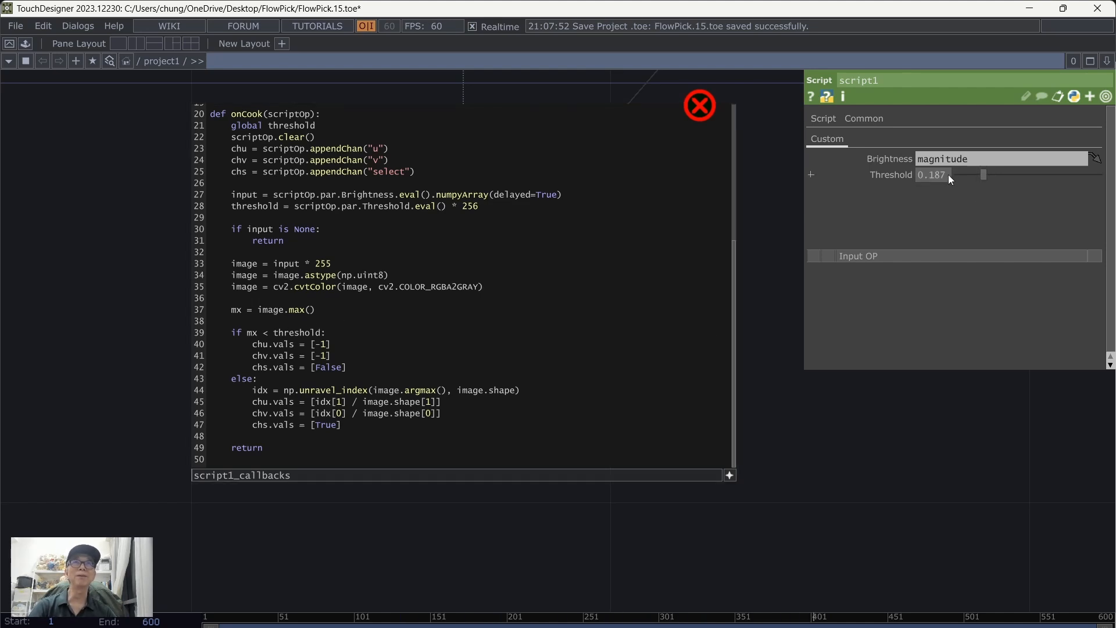
type("2")
key("Return")
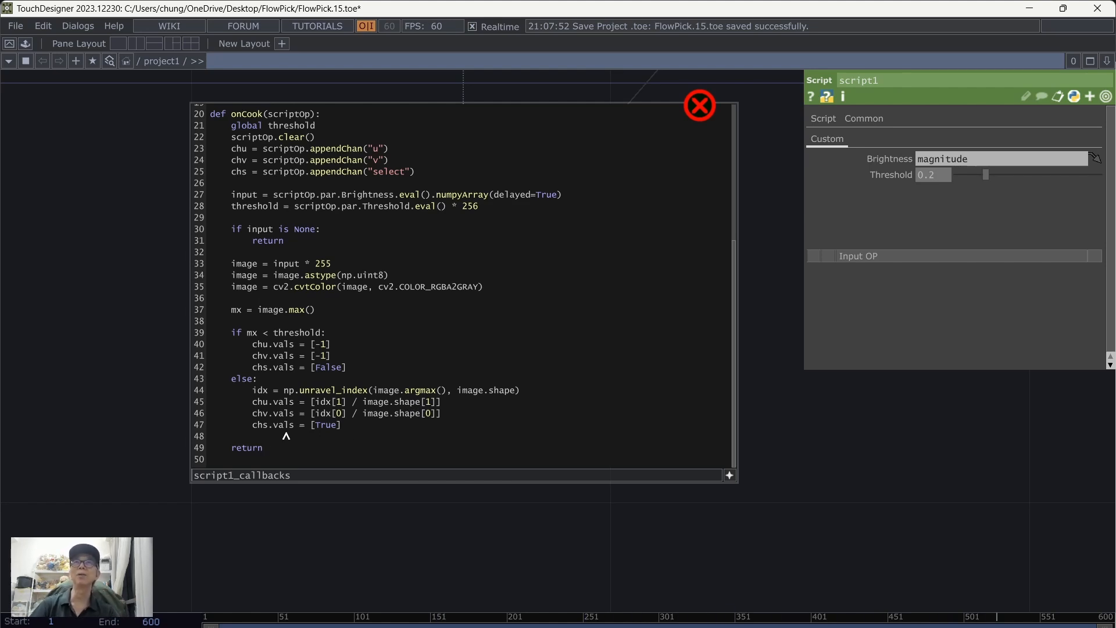
- End the in-place editing of the script1_callbacks DAT and save the FlowPick project
scroll(898, 490, "down", 5)
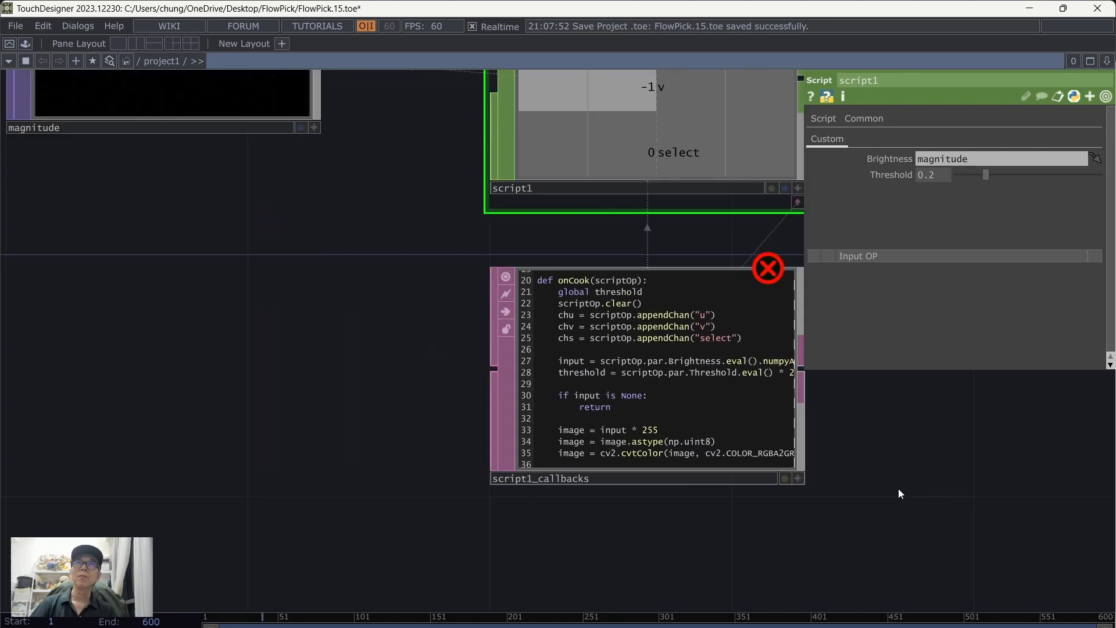
scroll(898, 490, "down", 1)
left_click_drag(827, 503, 627, 563)
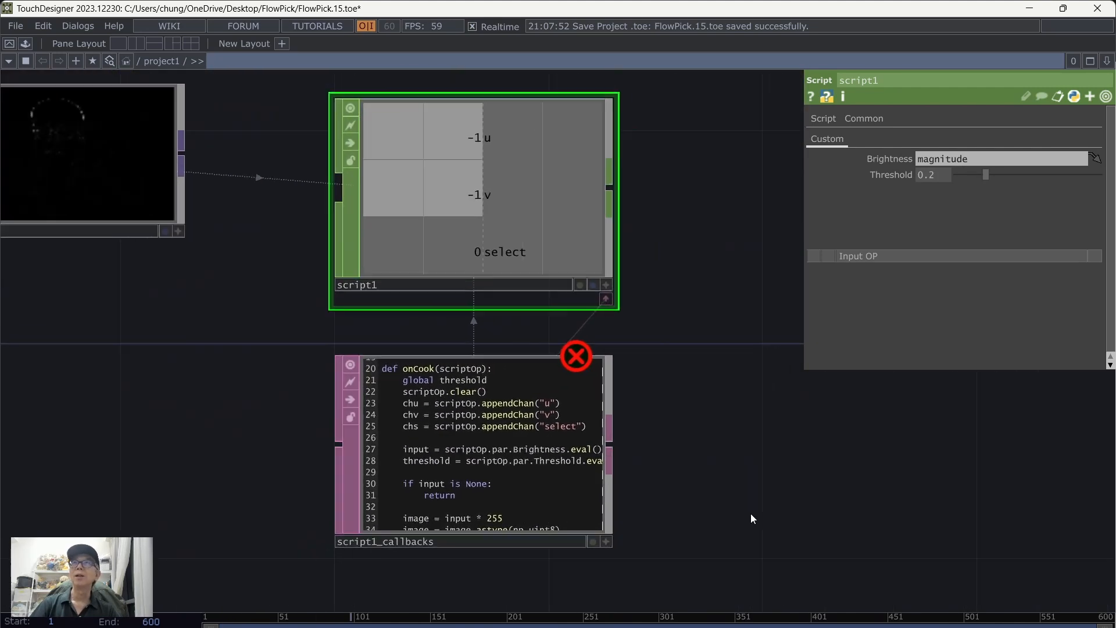
left_click(19, 26)
left_click(25, 99)
left_click_drag(141, 354, 194, 338)
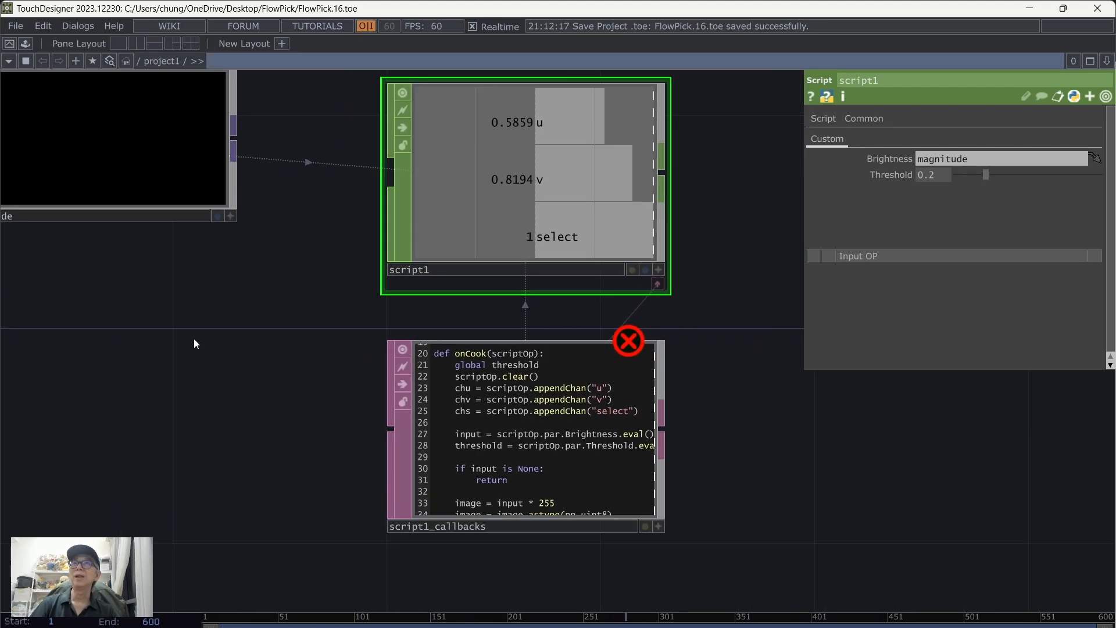
- Test script1's response by raising Threshold to 0.737, lowering it to 0.235, and restoring it to 0.2
left_click_drag(874, 441, 766, 483)
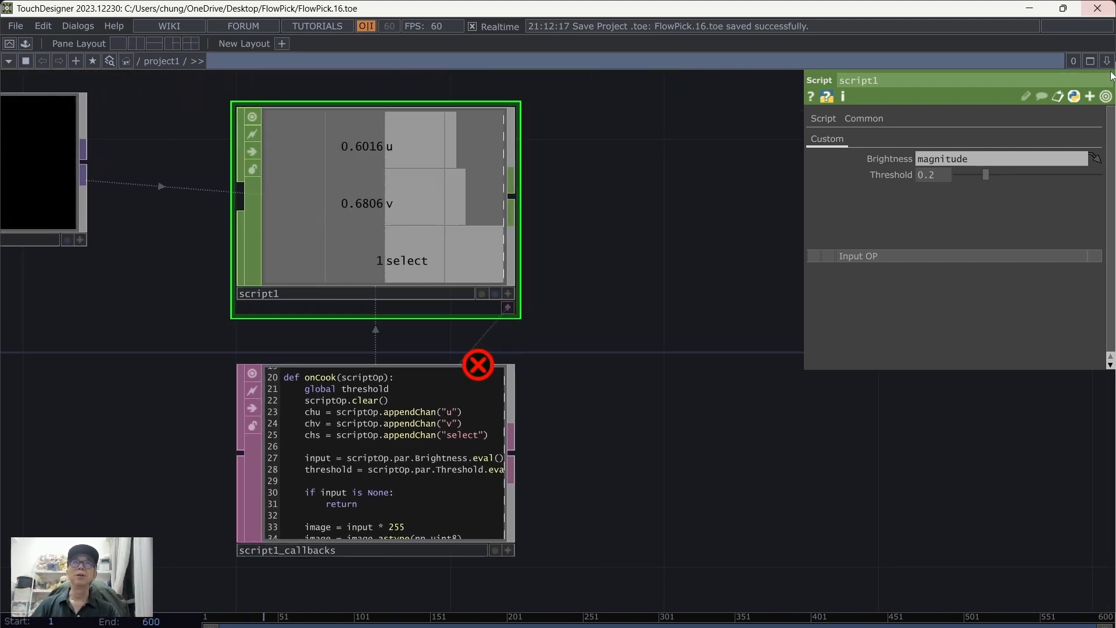
left_click_drag(983, 176, 1062, 178)
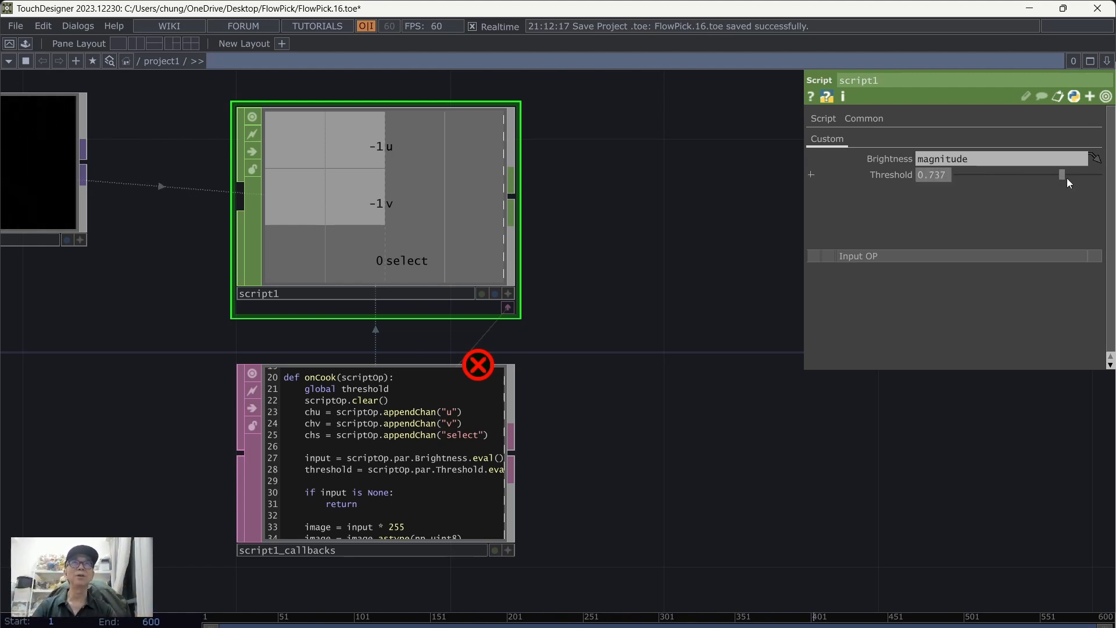
left_click_drag(1062, 176, 991, 179)
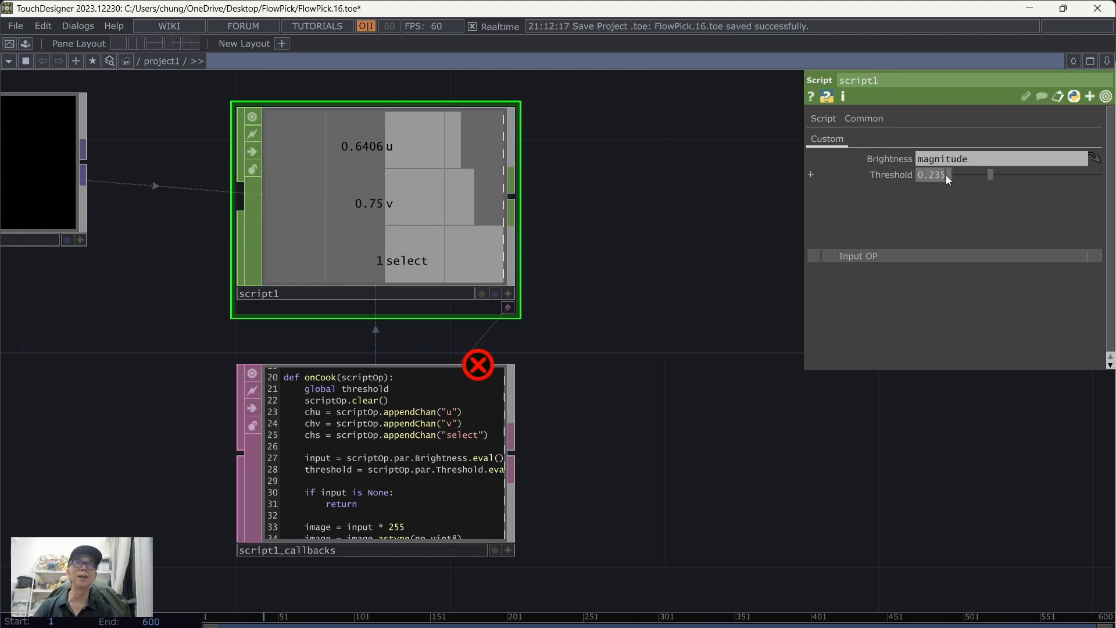
key("BackSpace")
key("BackSpace")
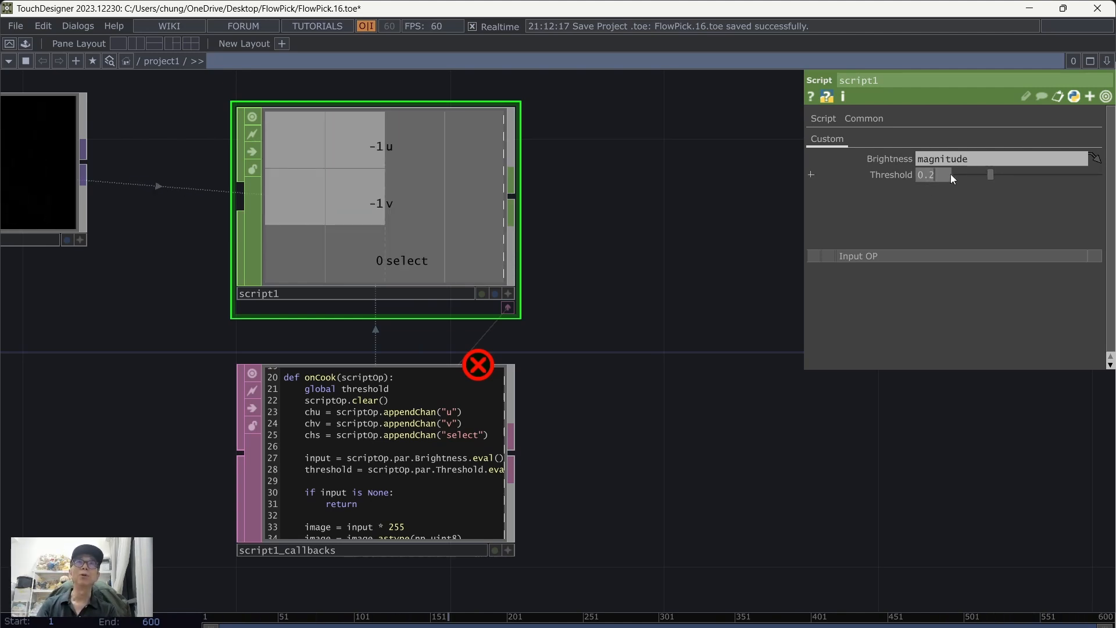
key("Return")
- Open the Textport to check the script errors, clear its messages, and close it
left_click_drag(699, 463, 743, 382)
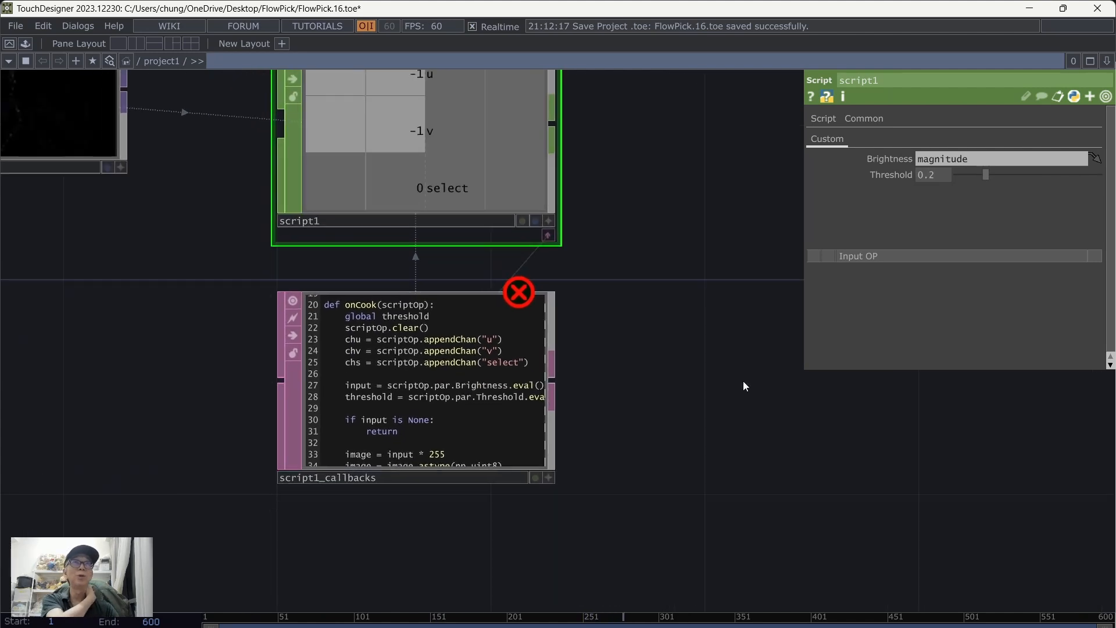
left_click_drag(722, 425, 811, 361)
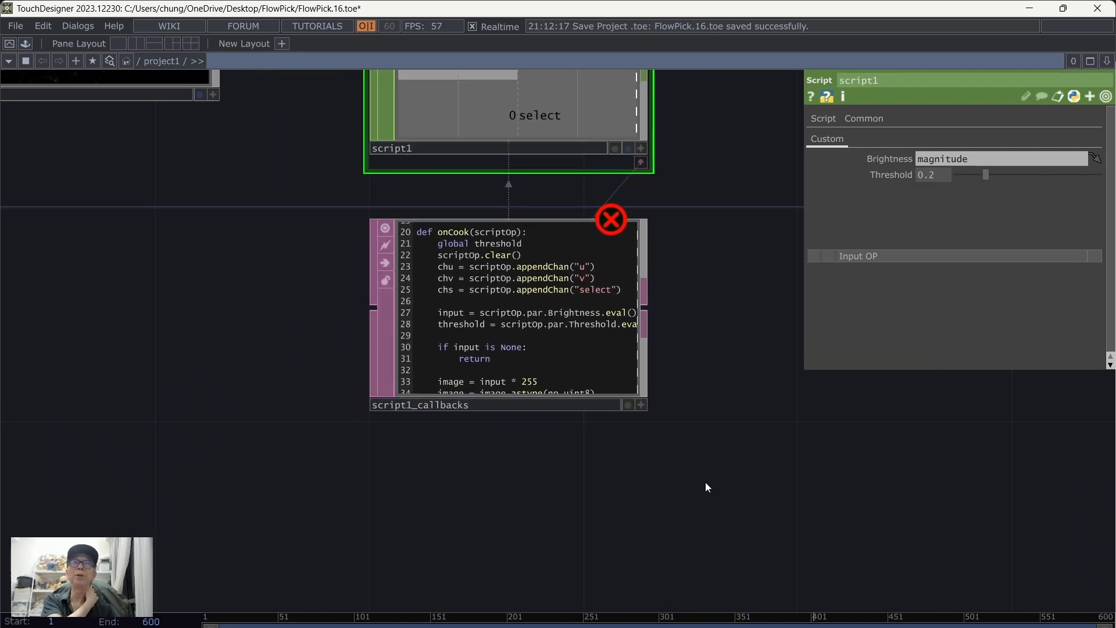
left_click_drag(705, 487, 783, 454)
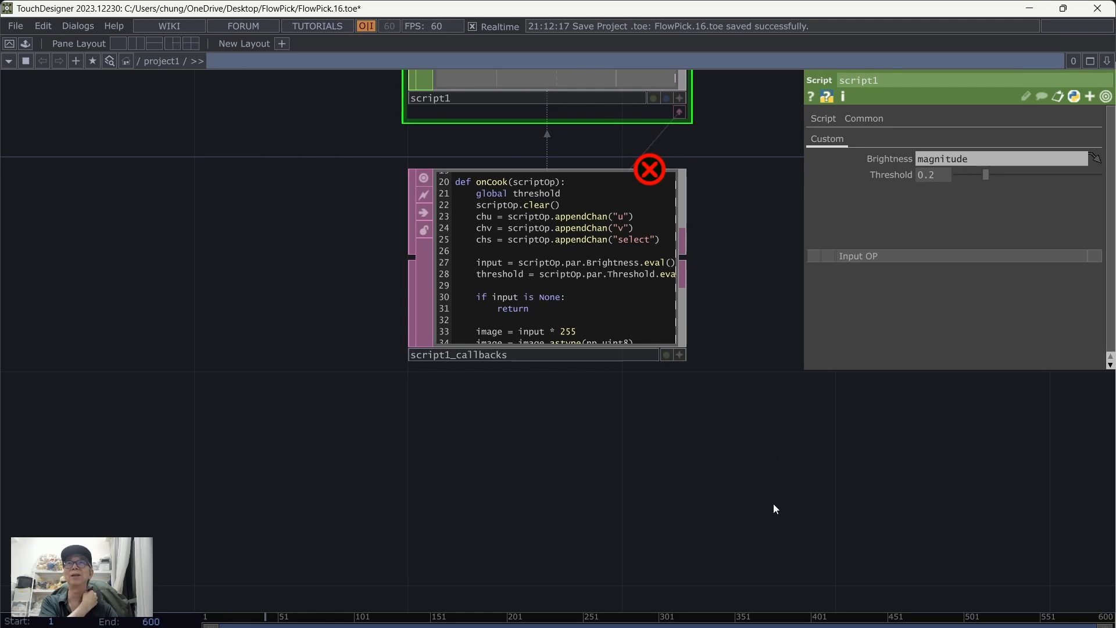
left_click_drag(773, 505, 773, 499)
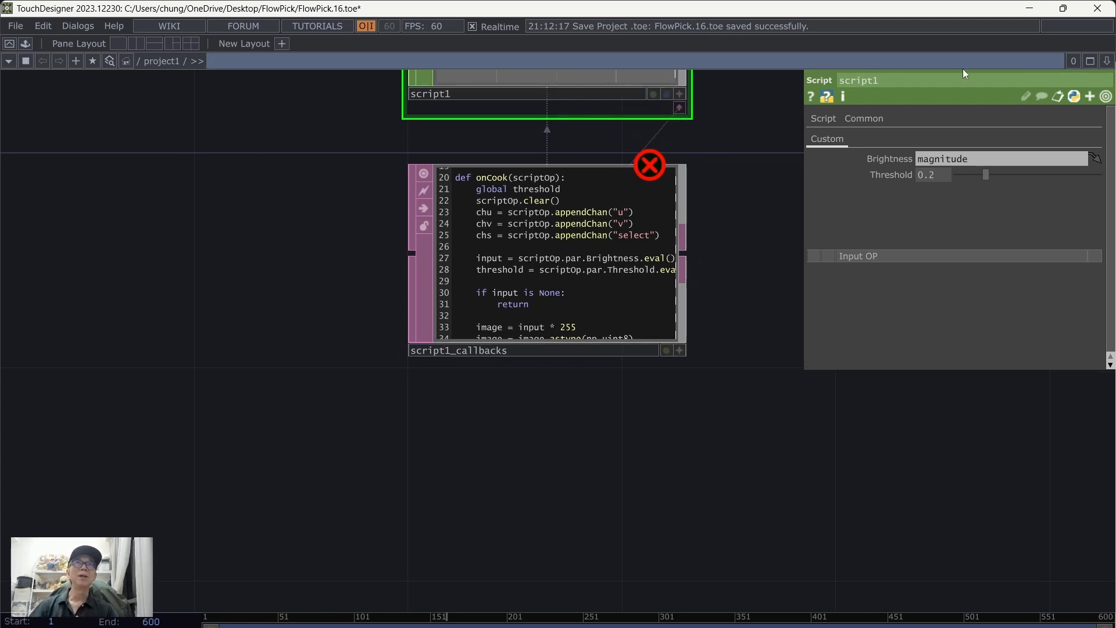
left_click(76, 26)
left_click(93, 64)
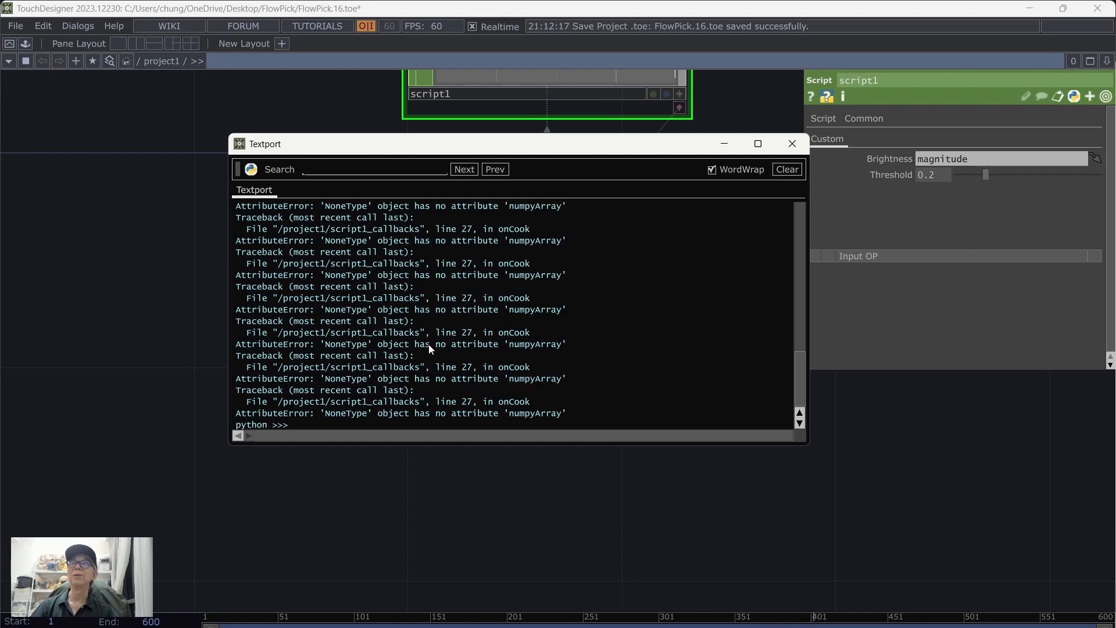
left_click(787, 169)
left_click(793, 144)
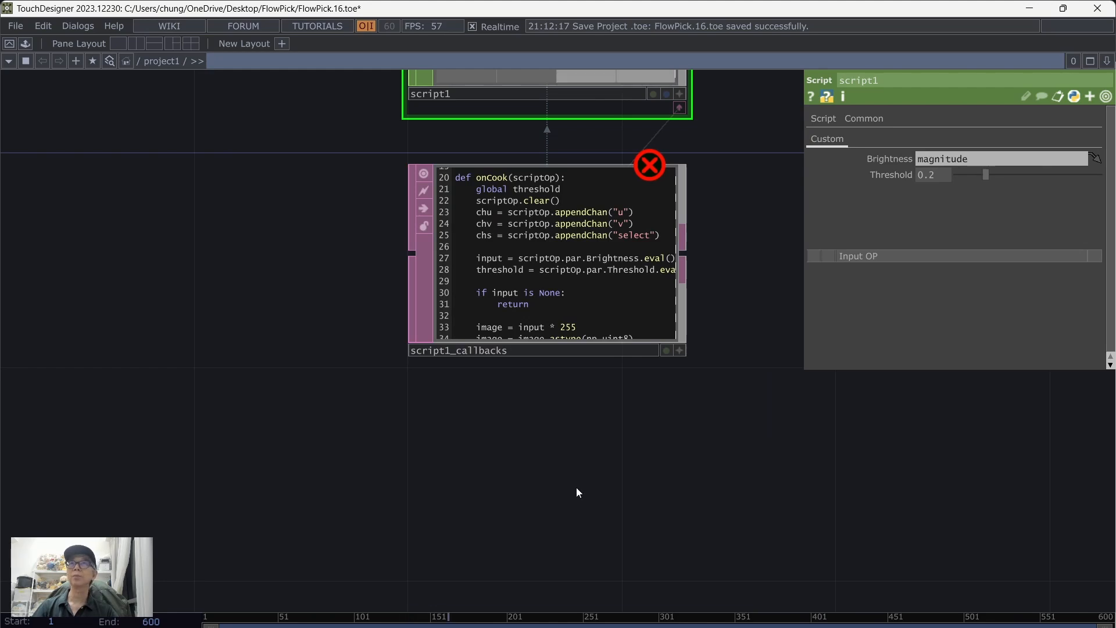
- Add a Sphere SOP in the empty area below the optical flow network
scroll(599, 477, "down", 4)
scroll(516, 457, "down", 2)
left_click_drag(375, 423, 568, 338)
key("Tab")
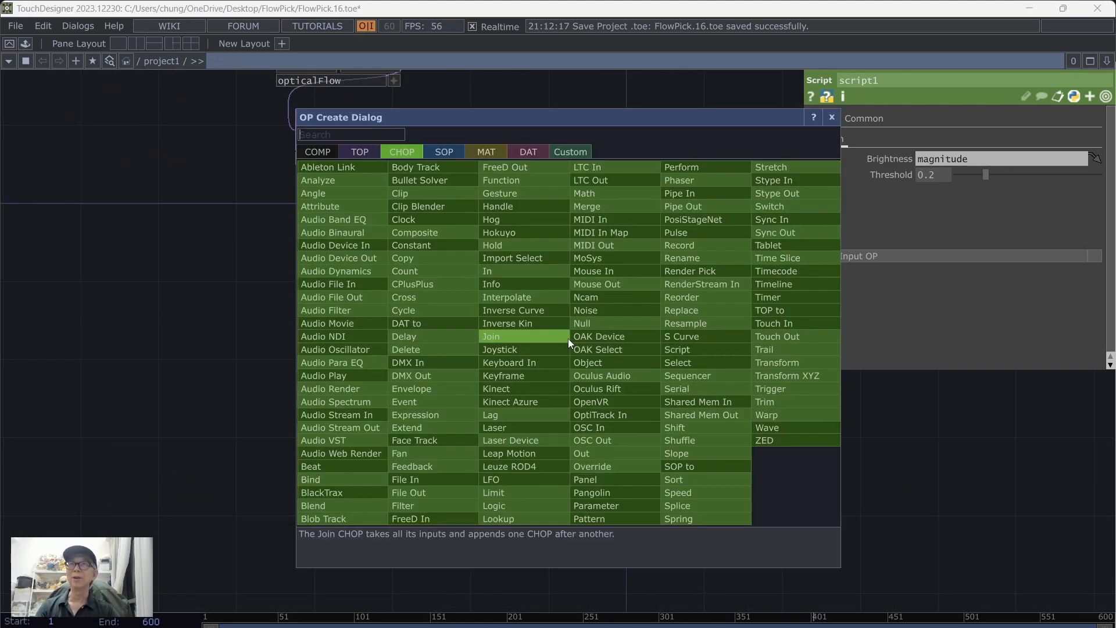
left_click(442, 152)
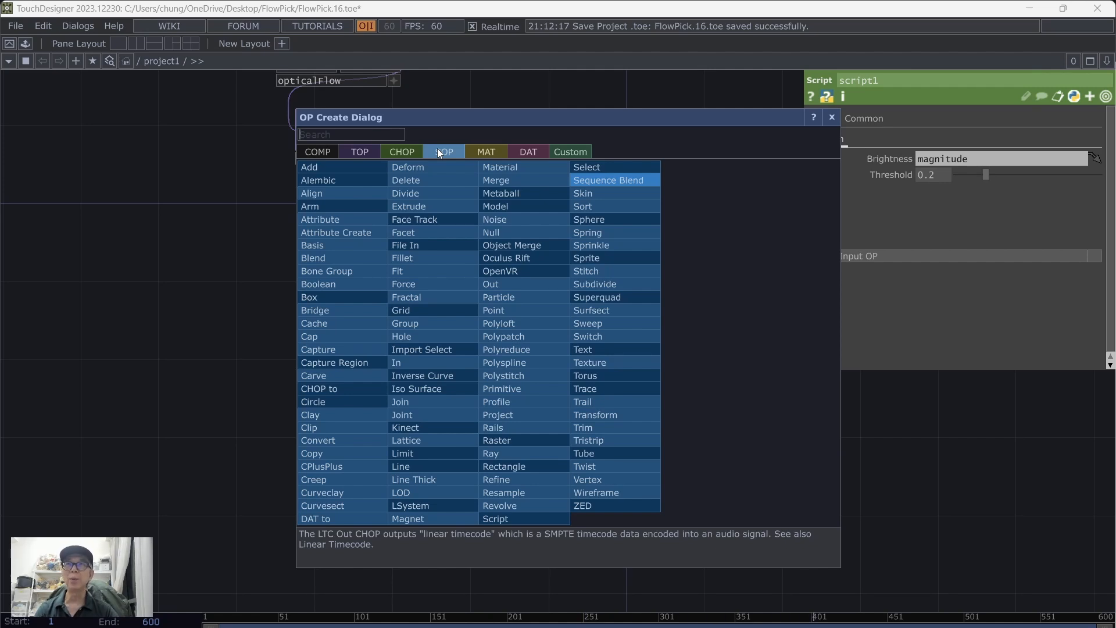
left_click(623, 219)
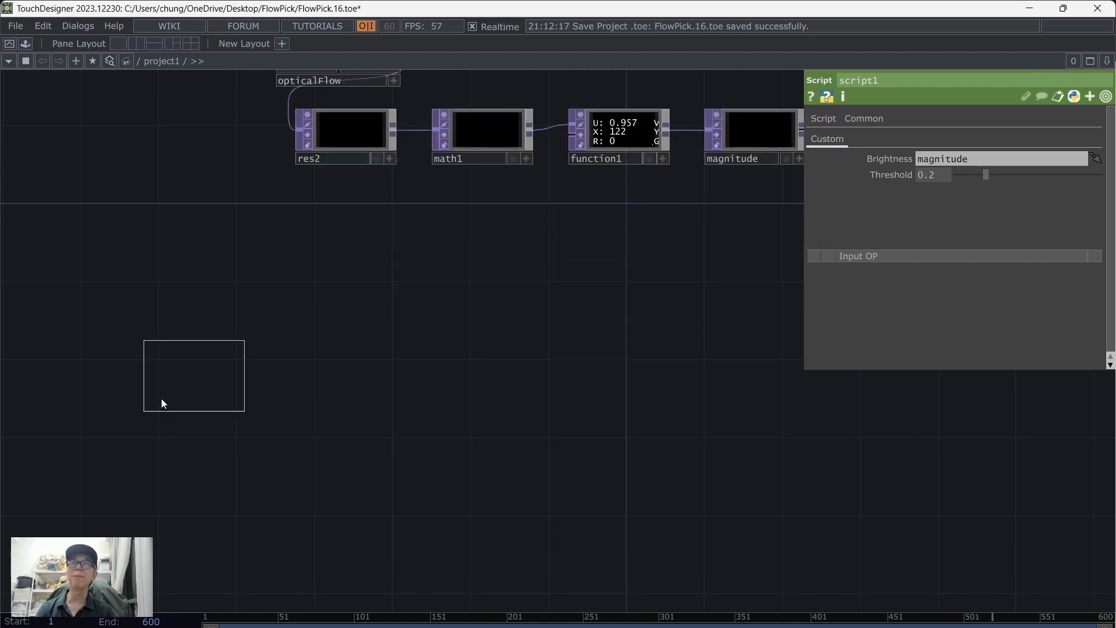
left_click(160, 414)
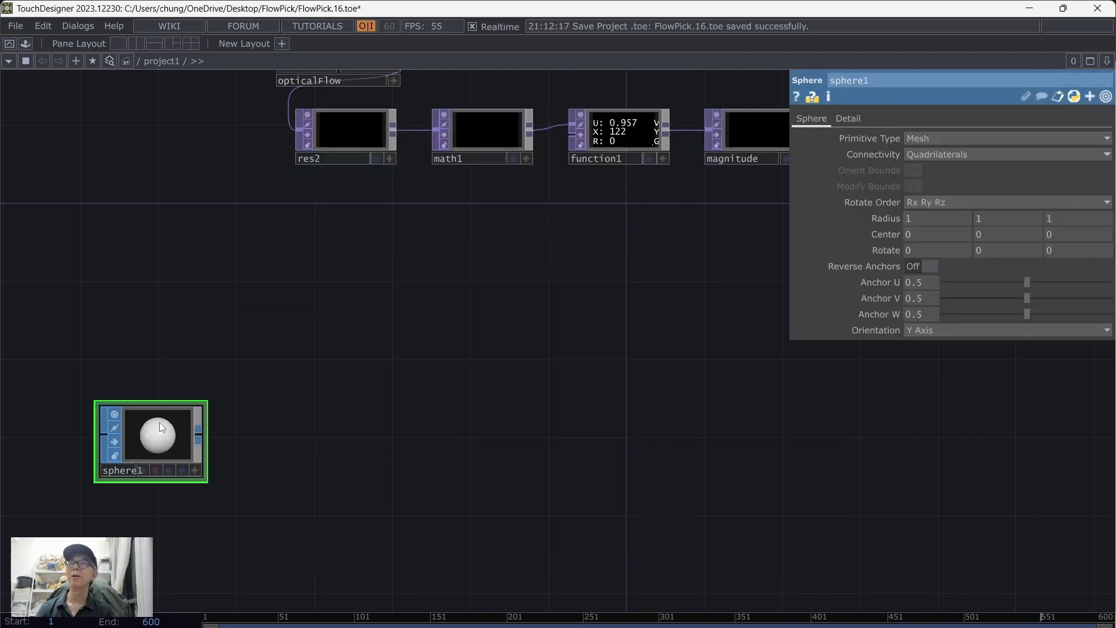
- Append a Transform SOP to sphere1 and set its Uniform Scale to 0.5
left_click(198, 434)
left_click(328, 511)
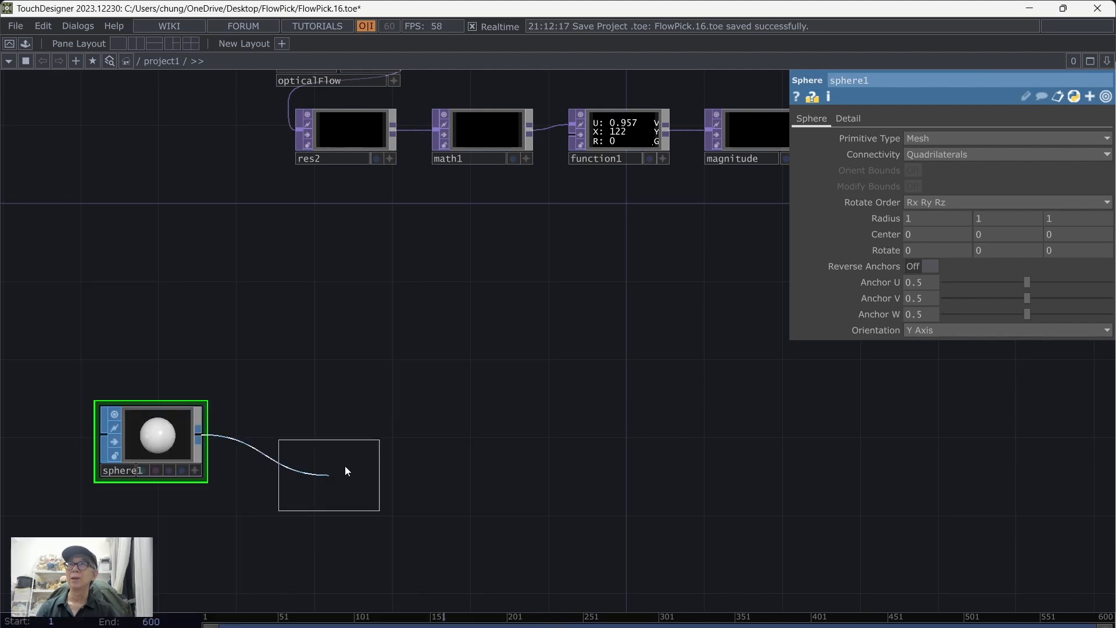
left_click(316, 447)
left_click_drag(443, 484, 465, 420)
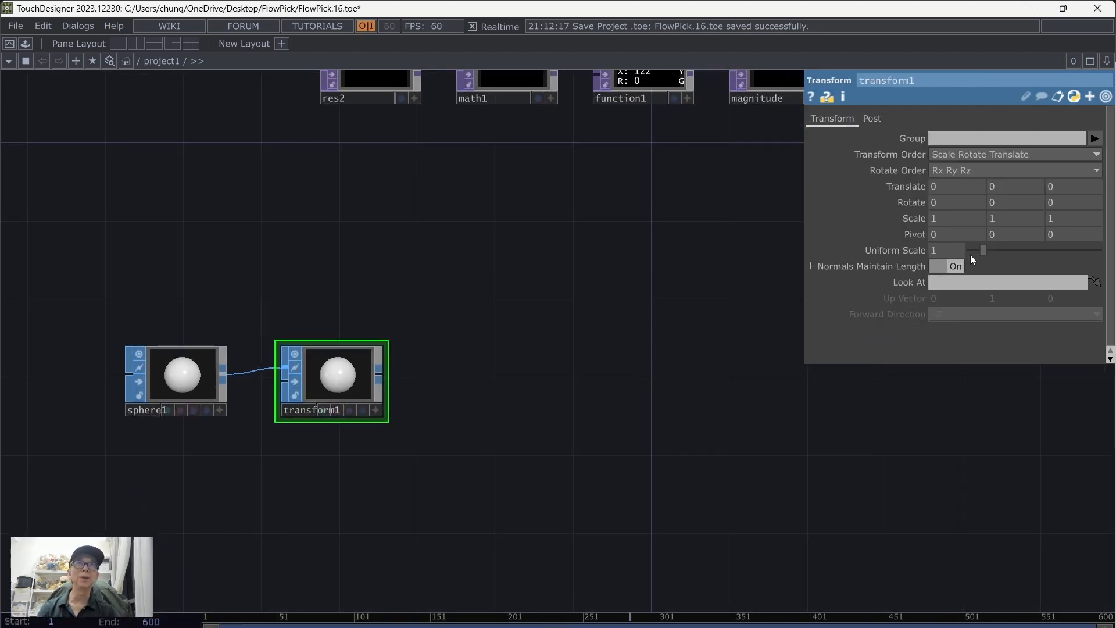
type("0.5")
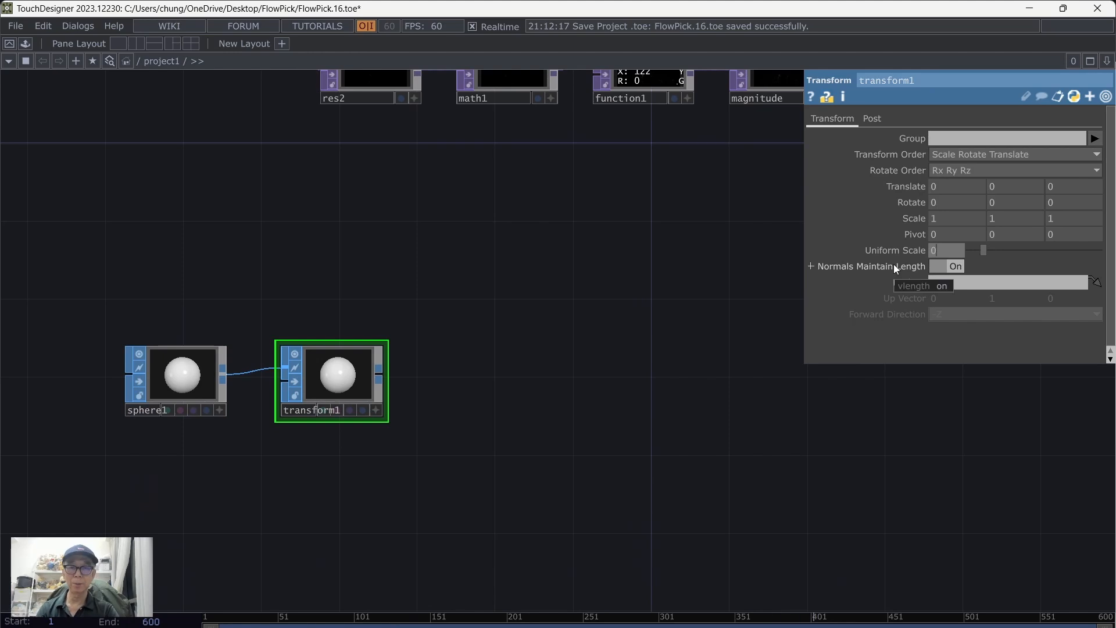
key("Return")
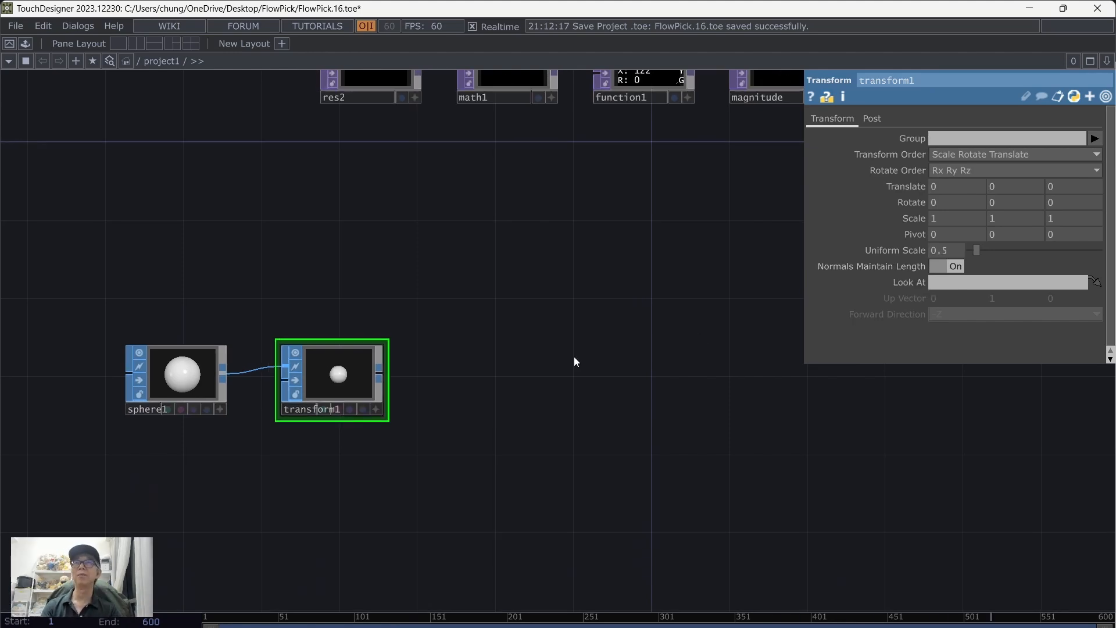
- Add a Geometry COMP fed by transform1's output
left_click(377, 373)
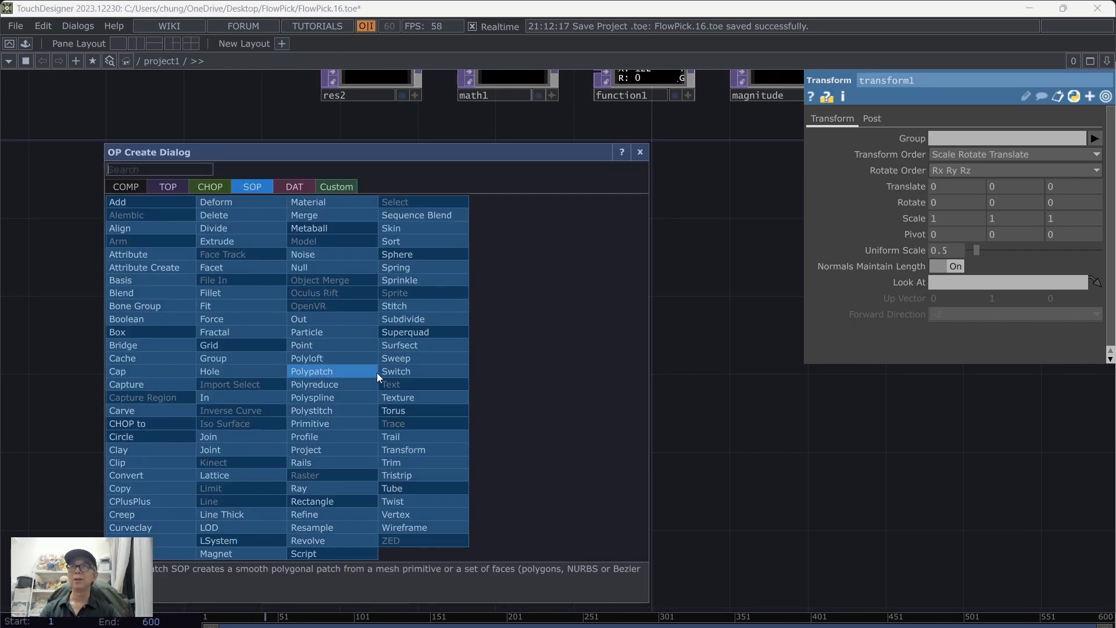
left_click(126, 187)
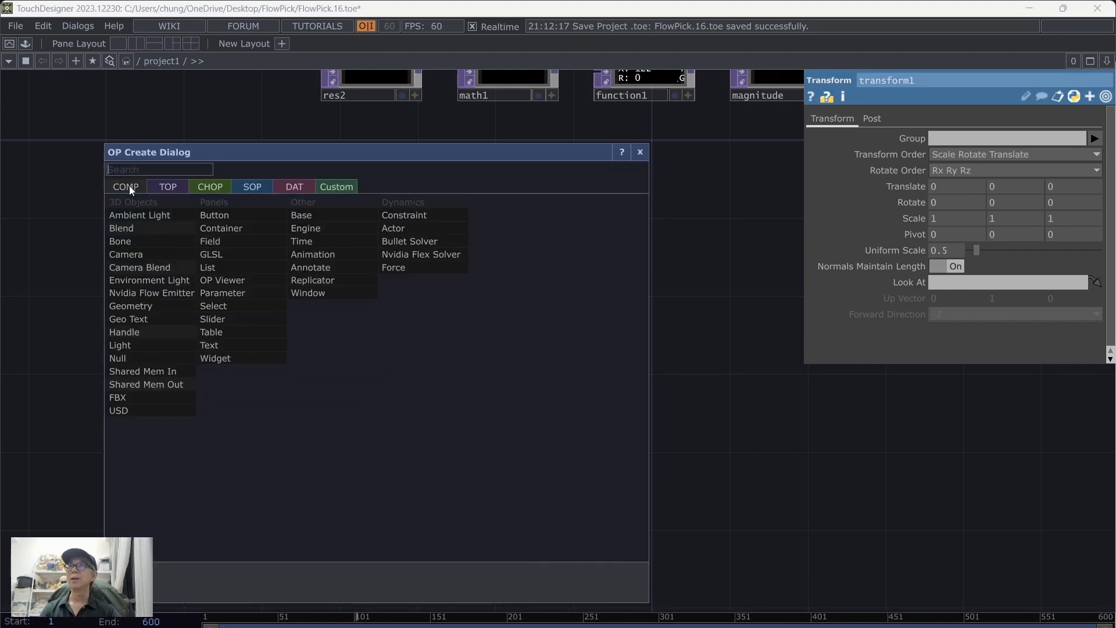
left_click(170, 307)
left_click(495, 387)
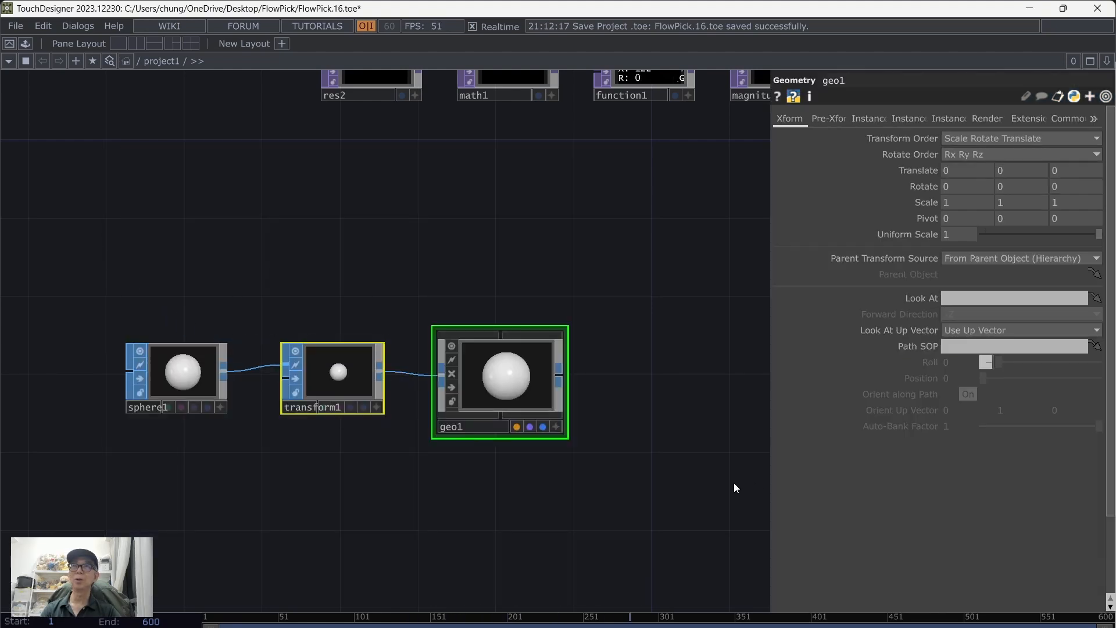
- Add a Light COMP and a Camera COMP in a row beside geo1
left_click_drag(733, 487, 455, 463)
key("Tab")
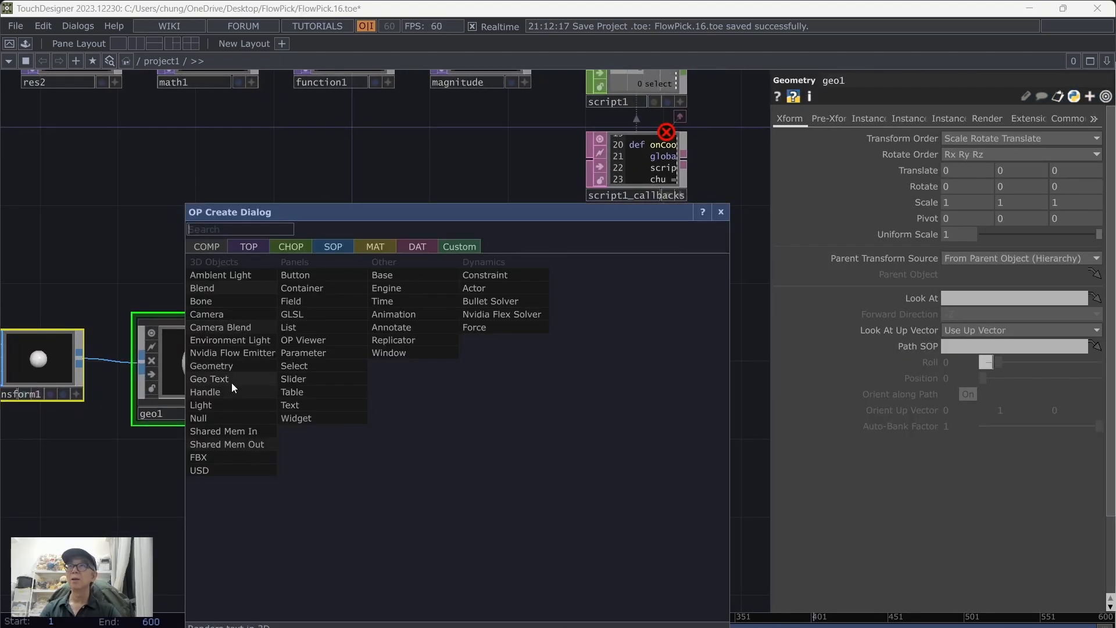
left_click(211, 404)
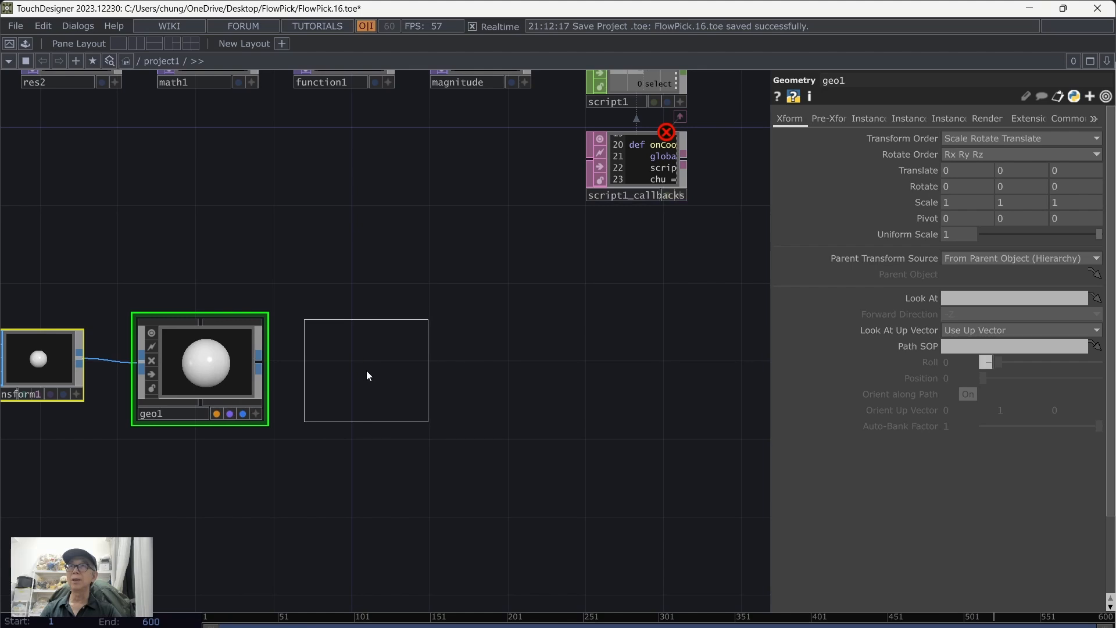
left_click(366, 373)
key("Tab")
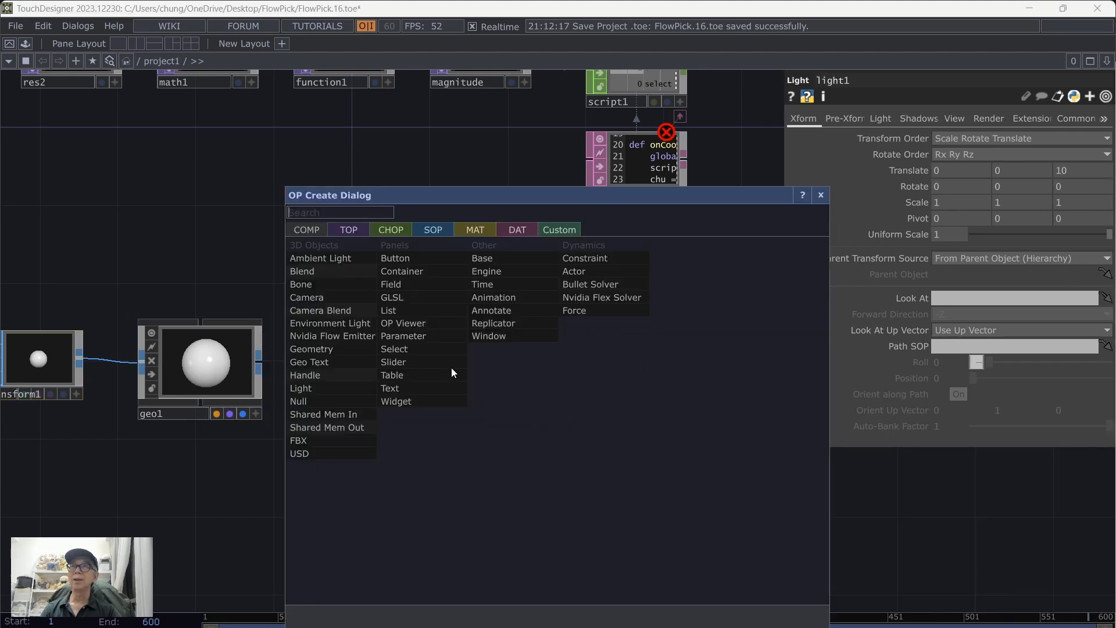
left_click(309, 298)
left_click(548, 374)
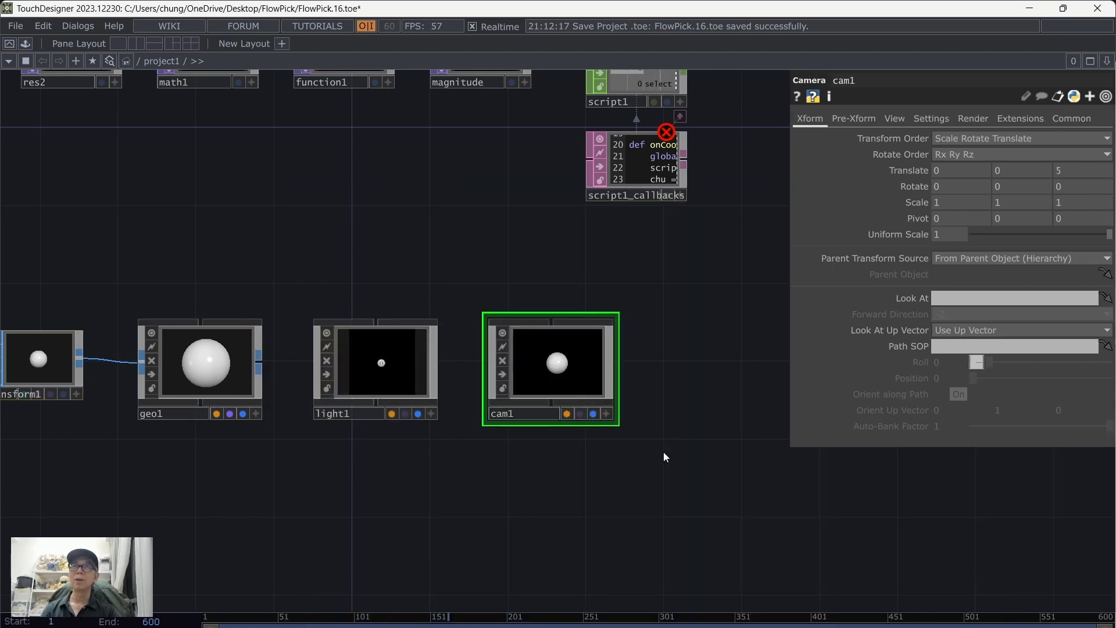
- Add a Render TOP above the geometry, light and camera components
left_click_drag(664, 458, 651, 539)
key("Tab")
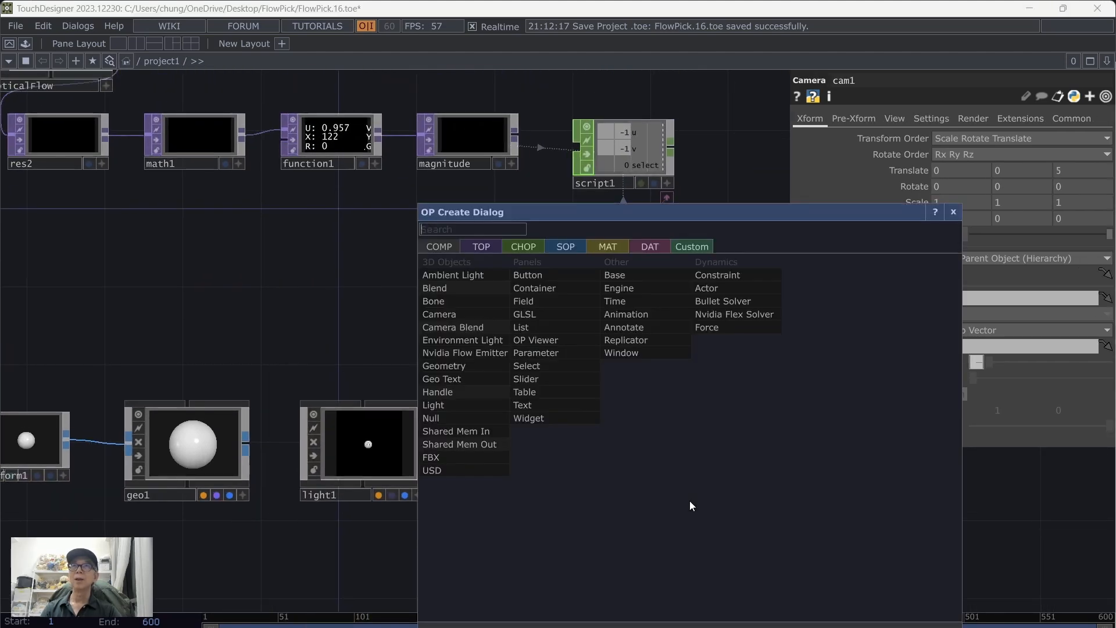
left_click(489, 243)
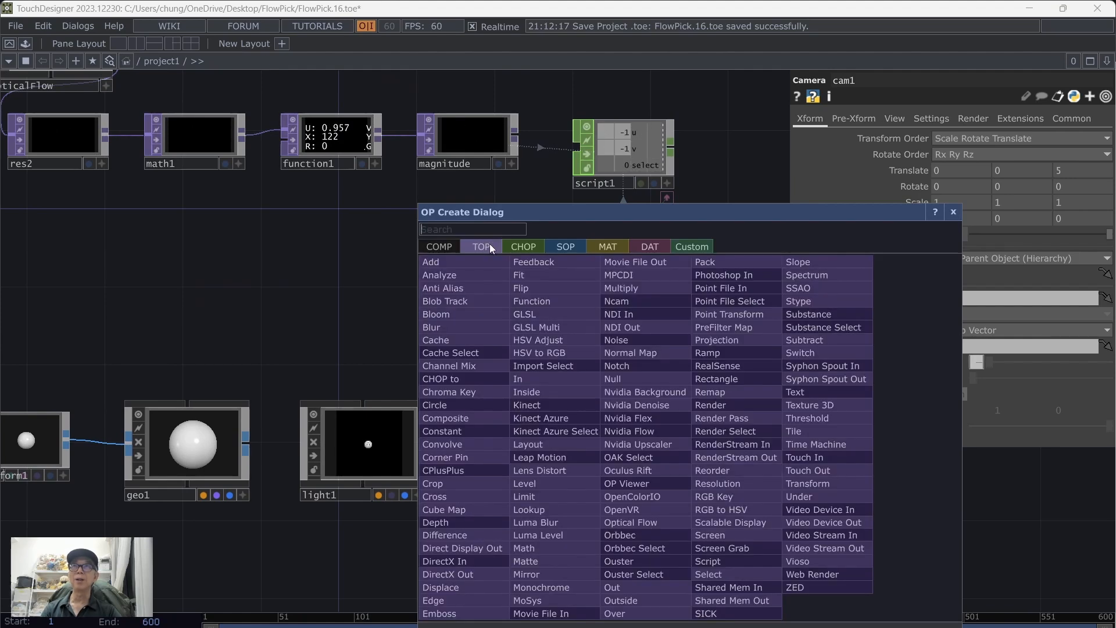
left_click(730, 405)
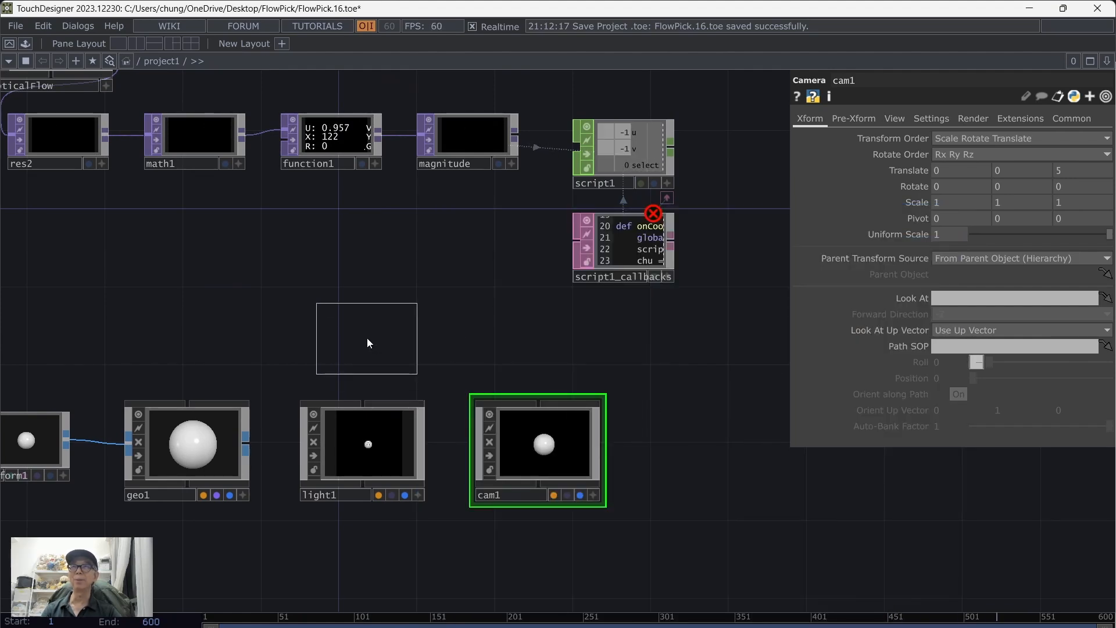
left_click(367, 337)
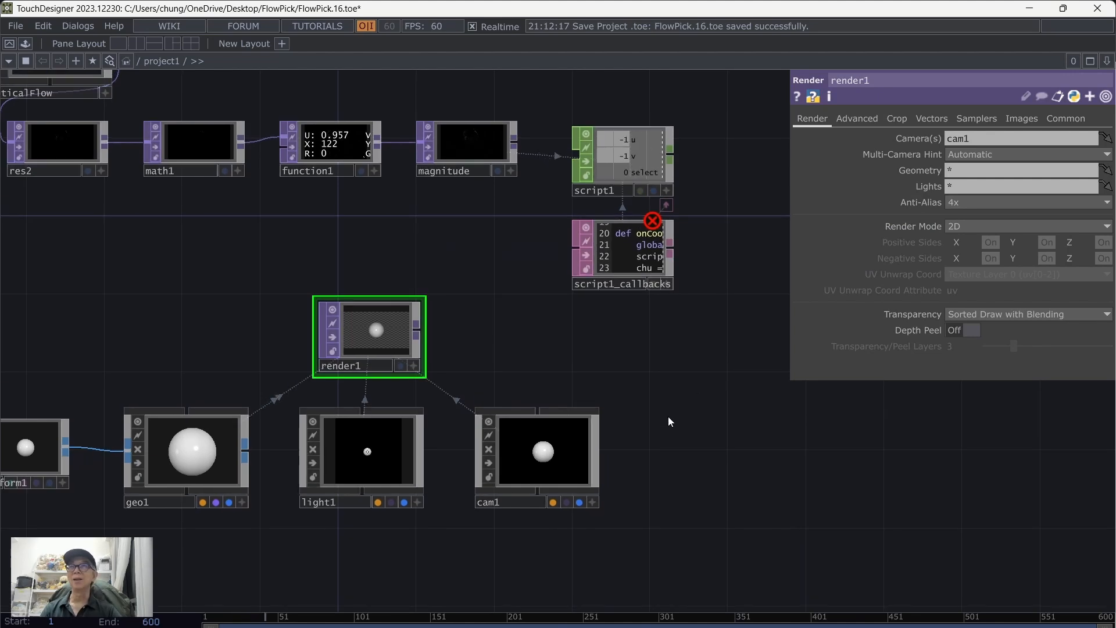
- Add a Phong MAT below geo1 and assign it as the geometry's material
left_click_drag(669, 421, 720, 368)
left_click_drag(232, 473, 377, 483)
left_click_drag(386, 531, 394, 507)
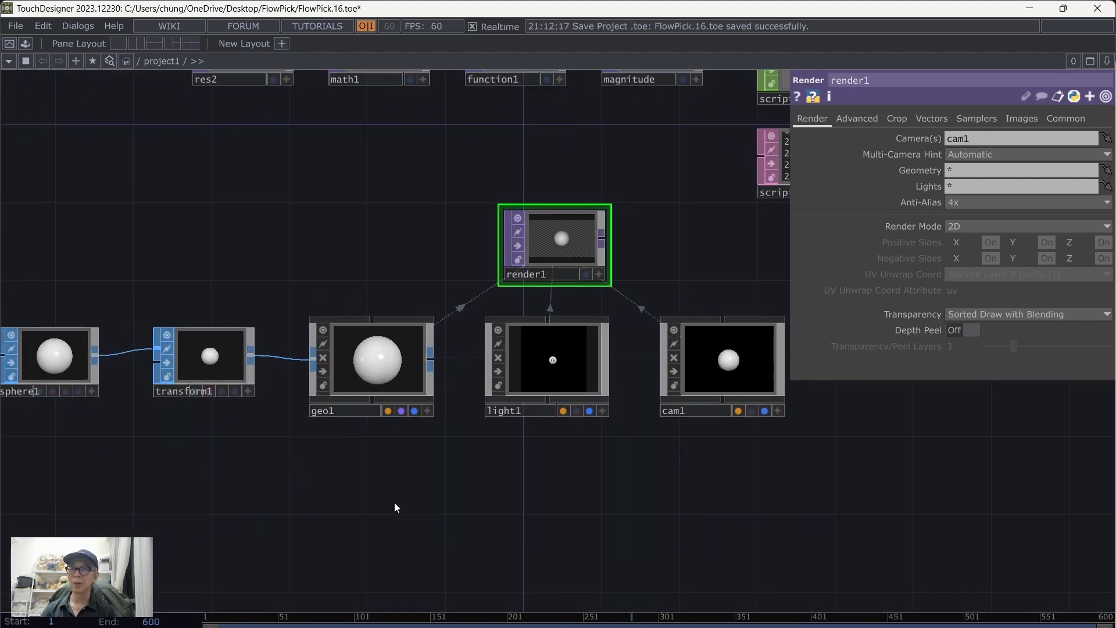
double_click(394, 507)
left_click(317, 249)
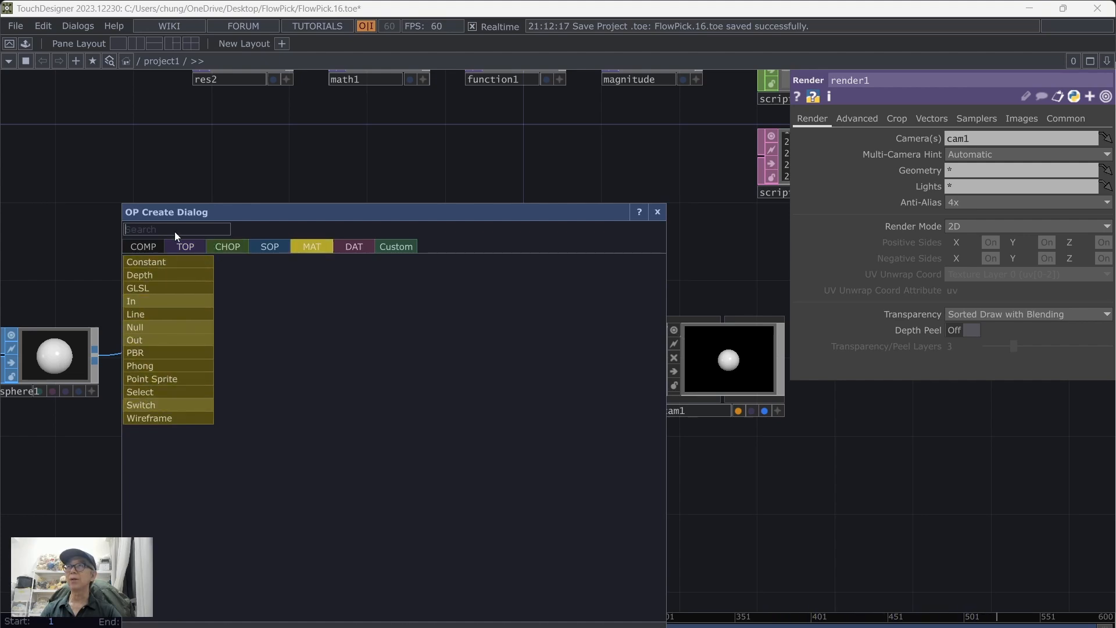
left_click(159, 366)
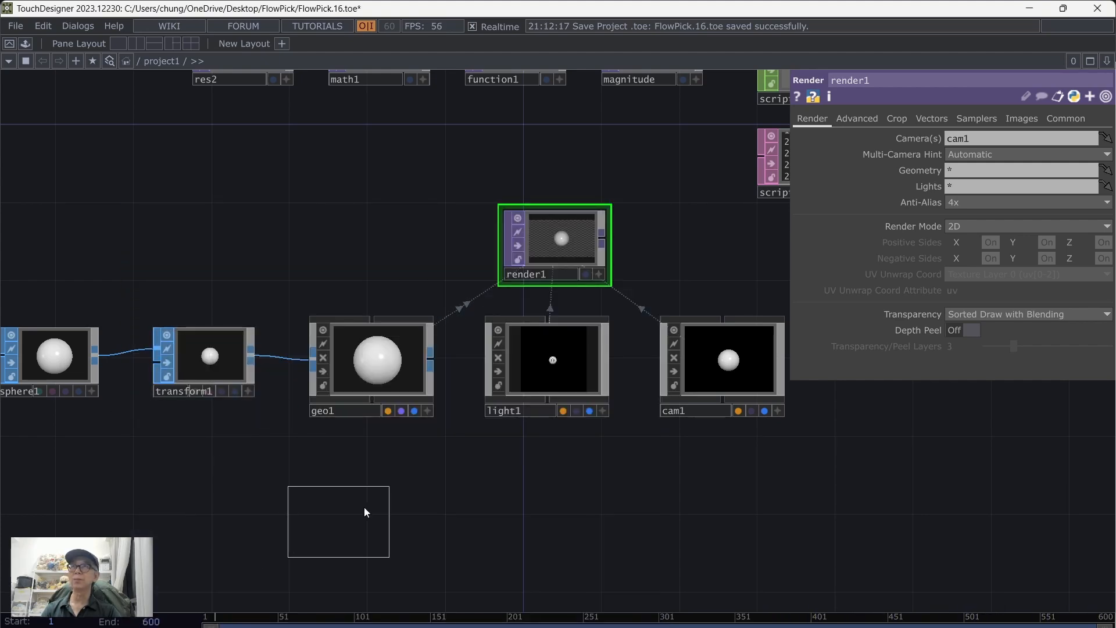
left_click(370, 484)
left_click_drag(370, 485, 371, 368)
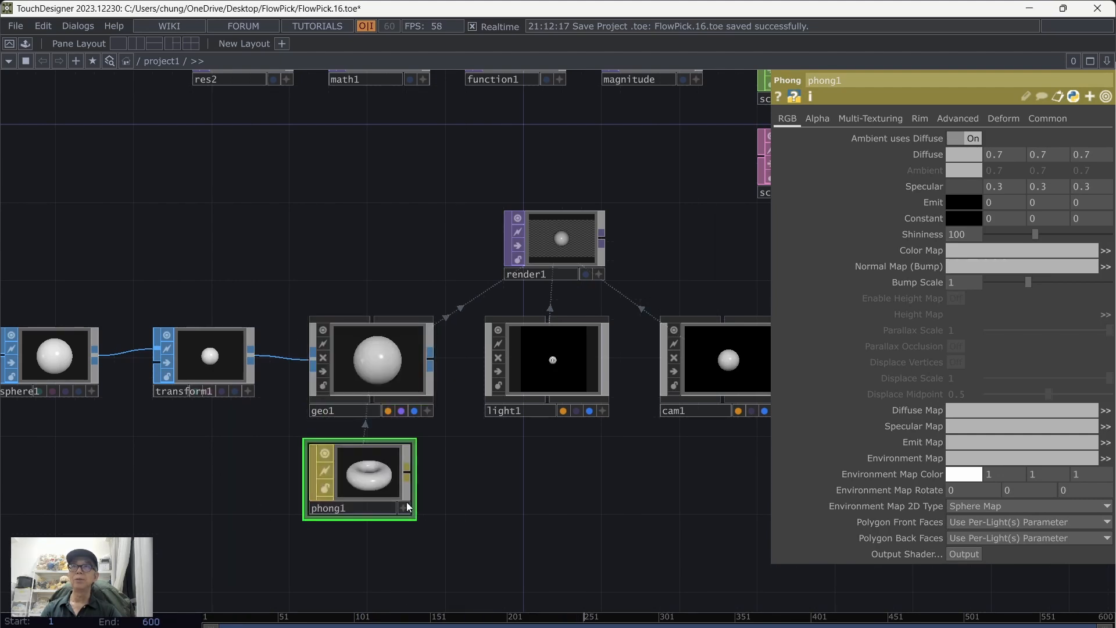
- Set phong1's Diffuse color to light grey with RGB values of 0.9
left_click(965, 155)
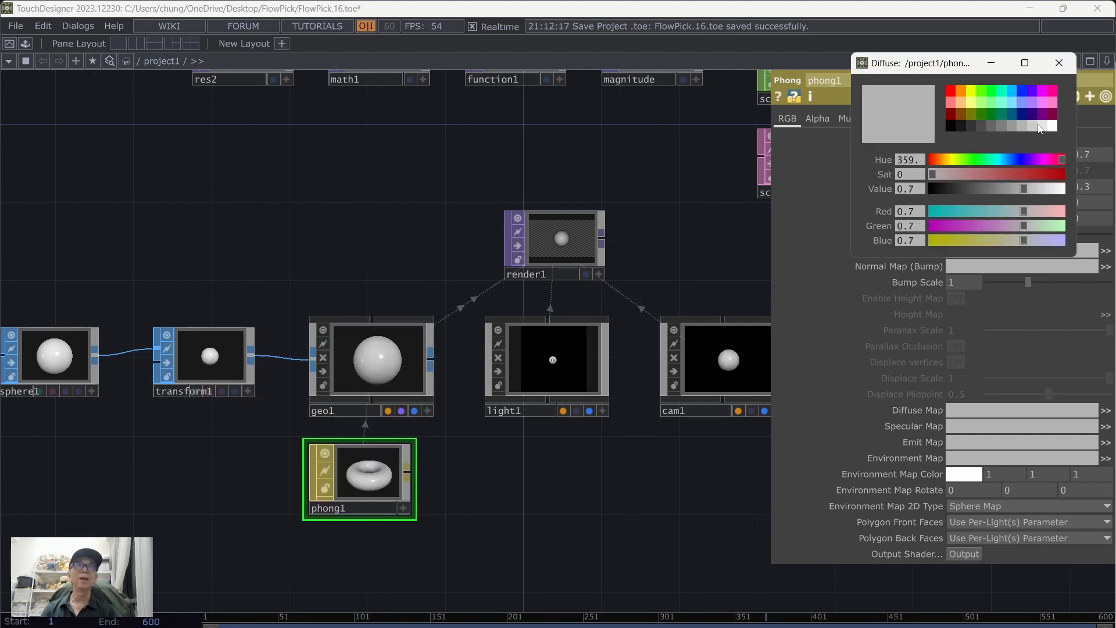
left_click(1039, 126)
left_click(1058, 63)
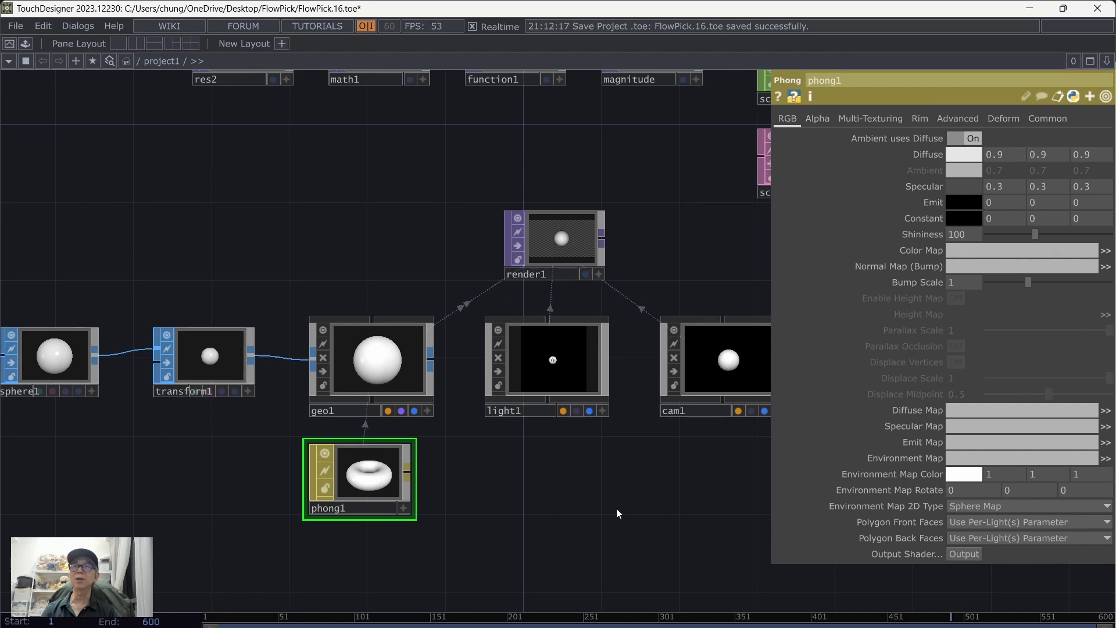
- Save the FlowPick project with the new render setup
key("h")
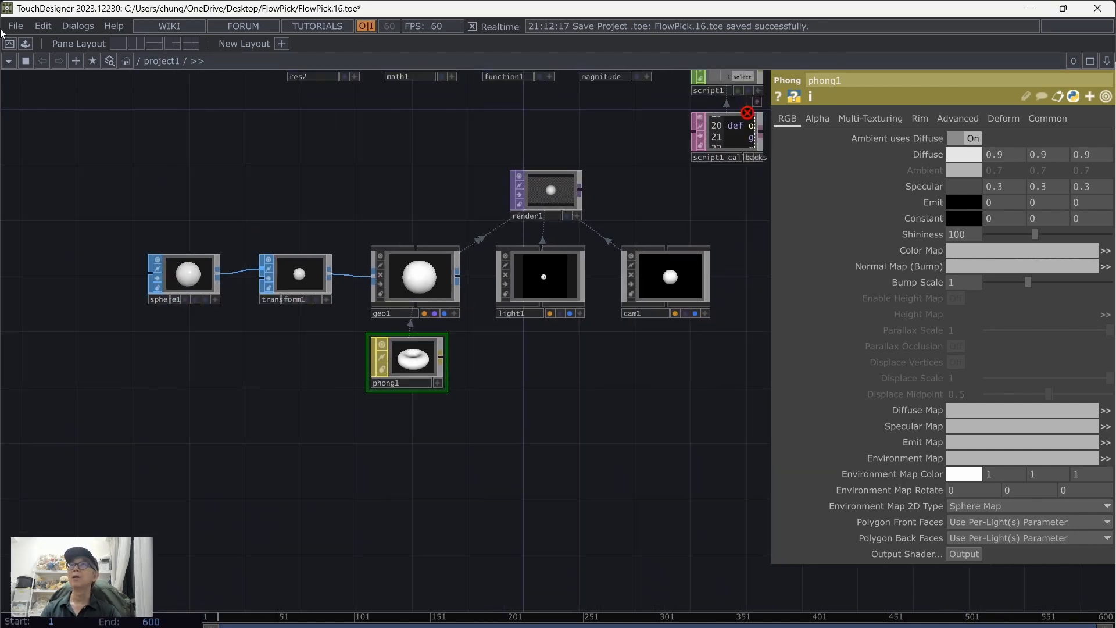
left_click(16, 25)
left_click(28, 103)
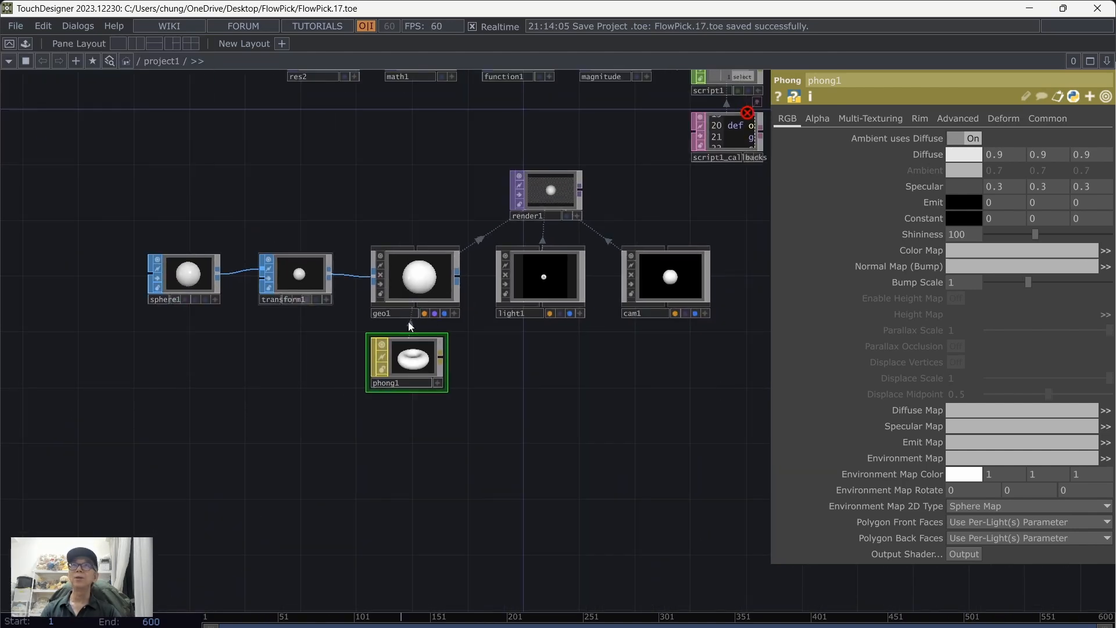
- Turn on Instancing for the geo1 component
left_click_drag(675, 391, 623, 426)
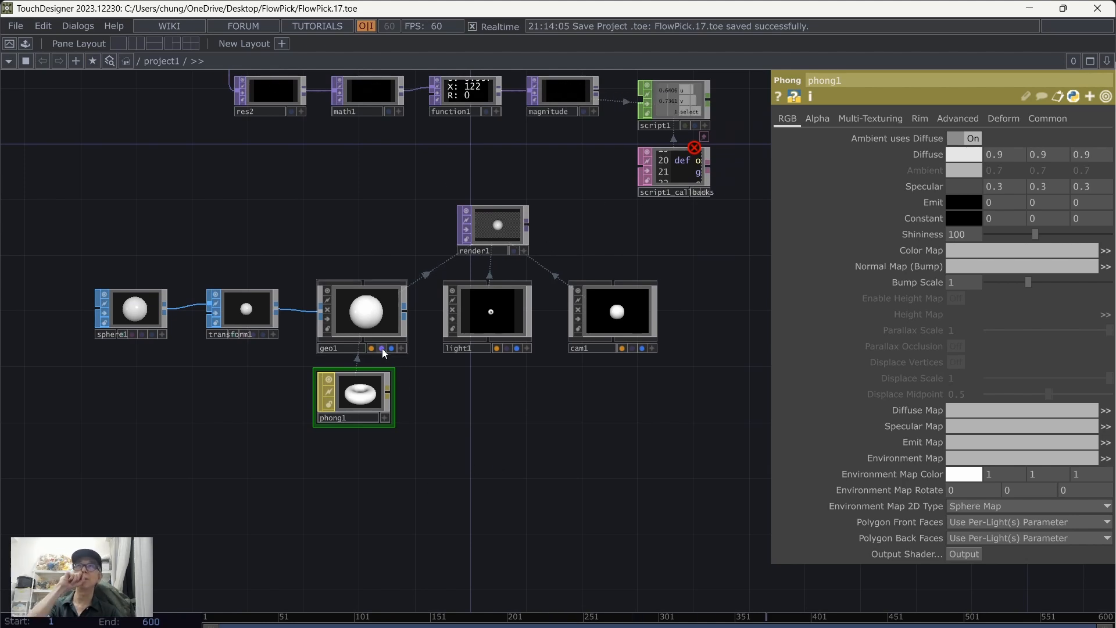
left_click(376, 323)
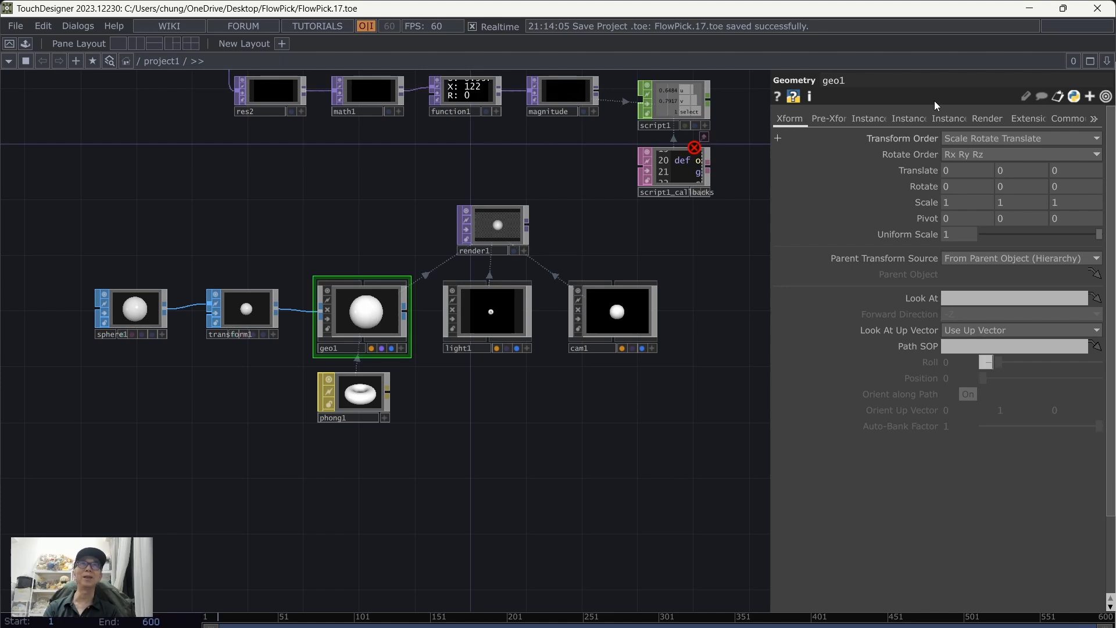
left_click(869, 118)
left_click(954, 140)
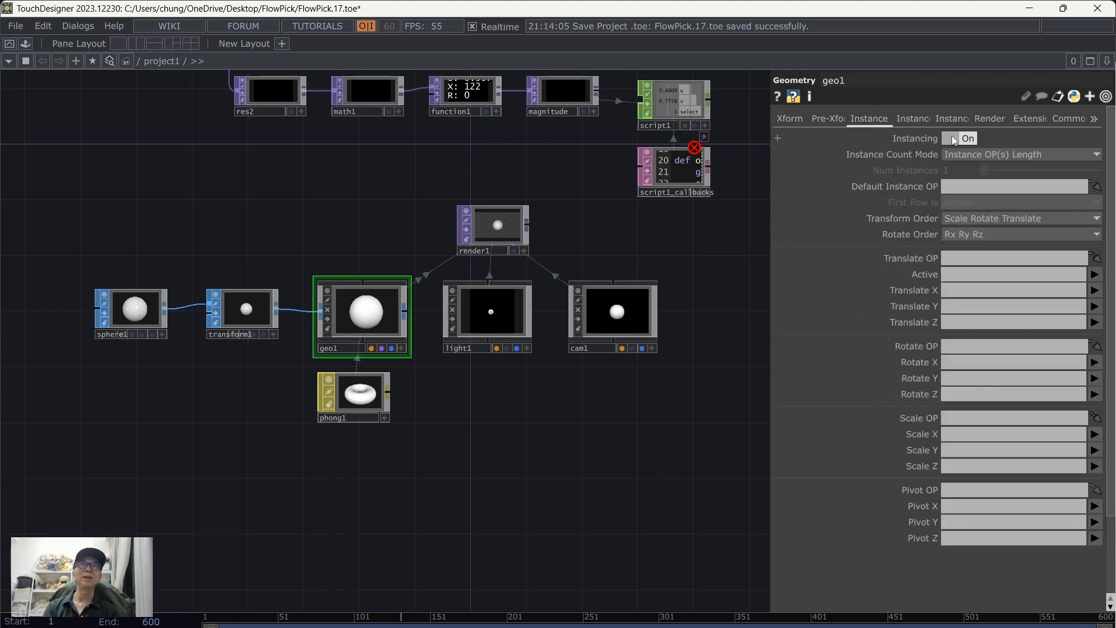
- Examine the videodevin1 webcam image and the network from the optical flow chain to the render setup
scroll(459, 497, "down", 3)
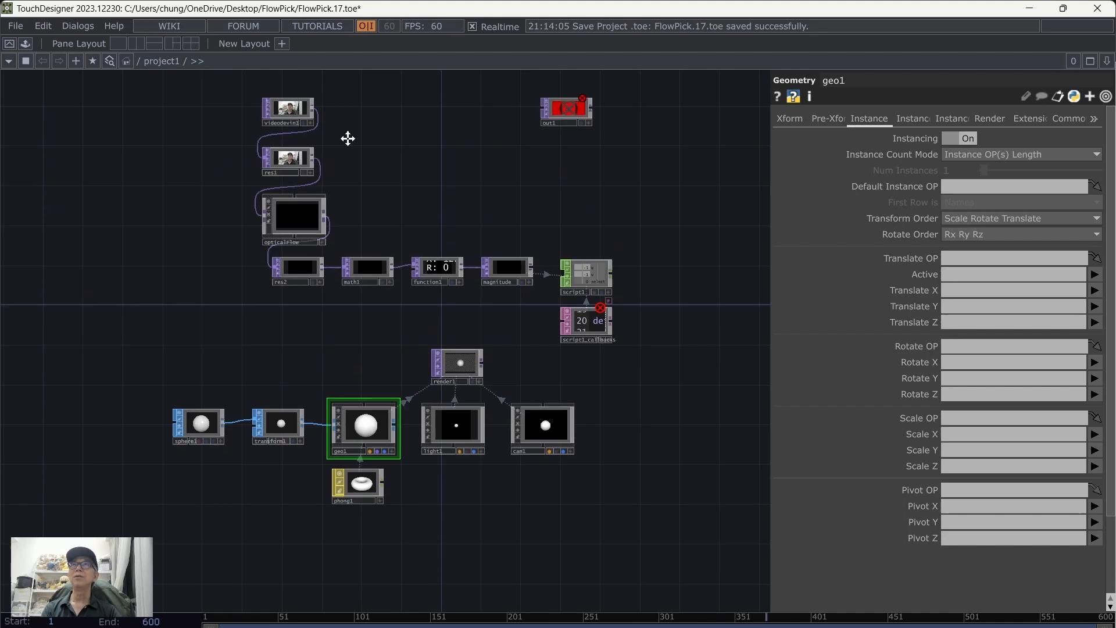
left_click_drag(349, 137, 350, 295)
scroll(352, 291, "up", 5)
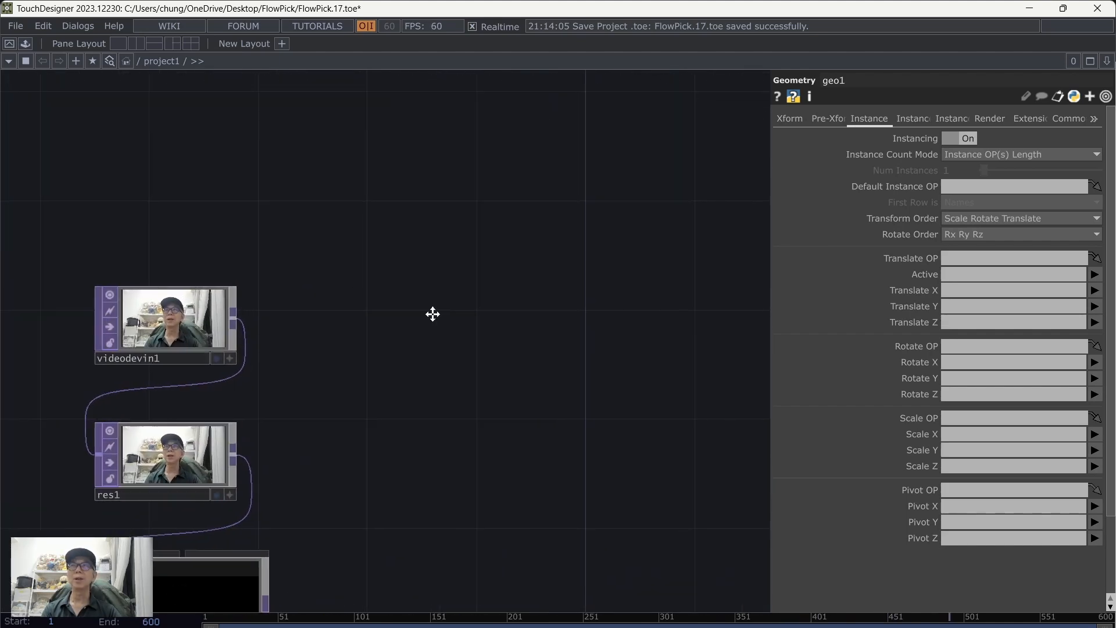
left_click_drag(431, 314, 630, 329)
scroll(630, 323, "up", 5)
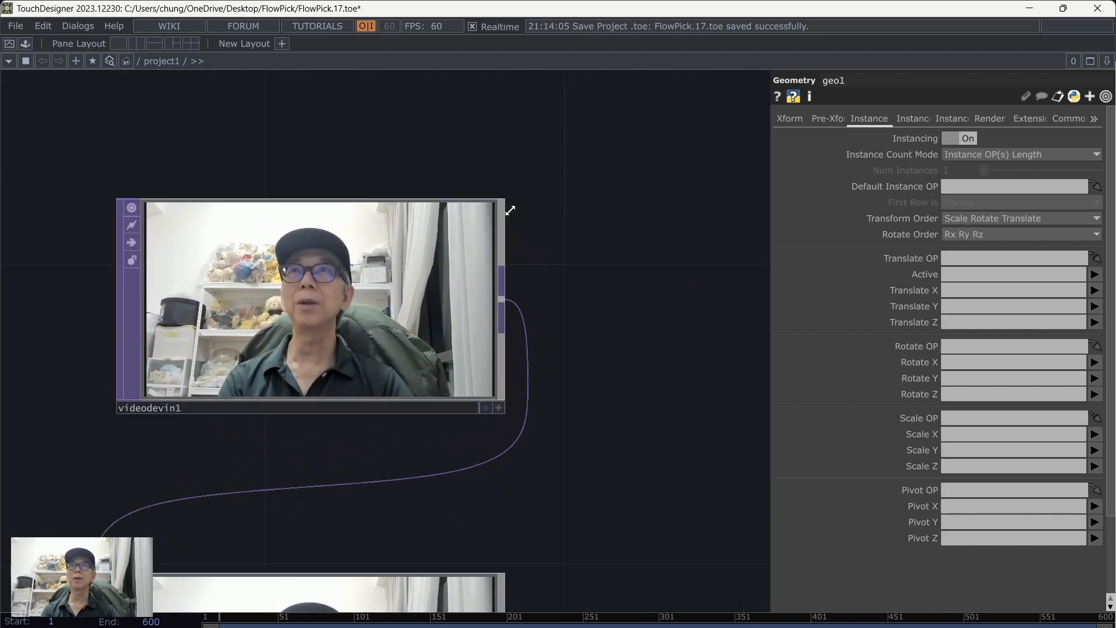
scroll(564, 299, "up", 2)
left_click_drag(560, 303, 648, 340)
scroll(646, 336, "down", 6)
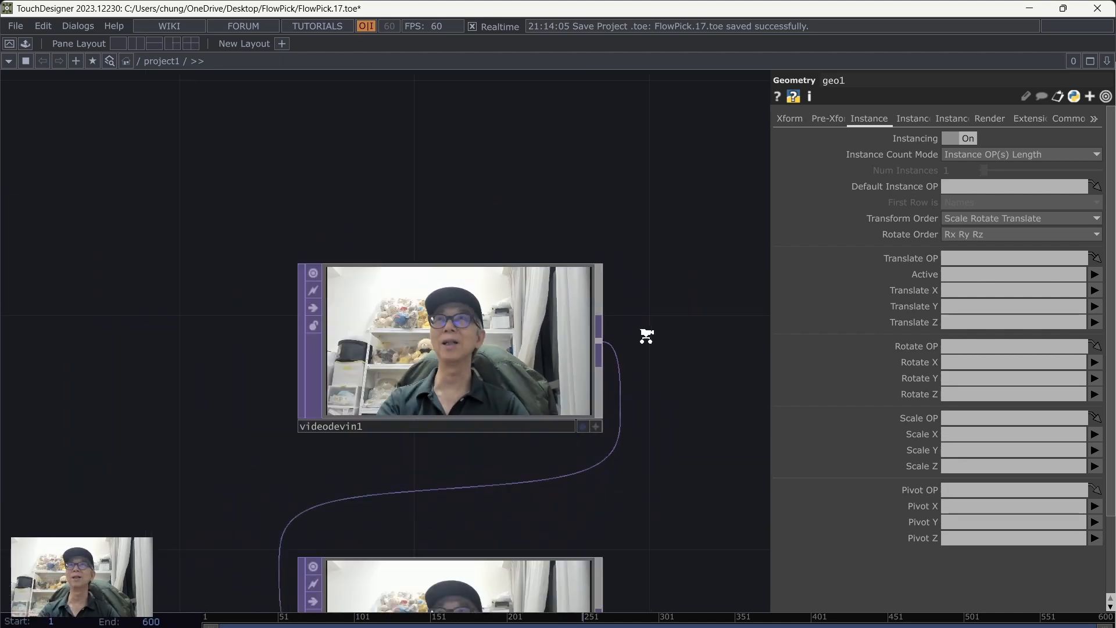
left_click_drag(674, 434, 536, 298)
scroll(558, 352, "down", 2)
scroll(557, 353, "down", 2)
left_click_drag(557, 352, 324, 185)
left_click_drag(567, 423, 558, 265)
left_click_drag(645, 503, 629, 526)
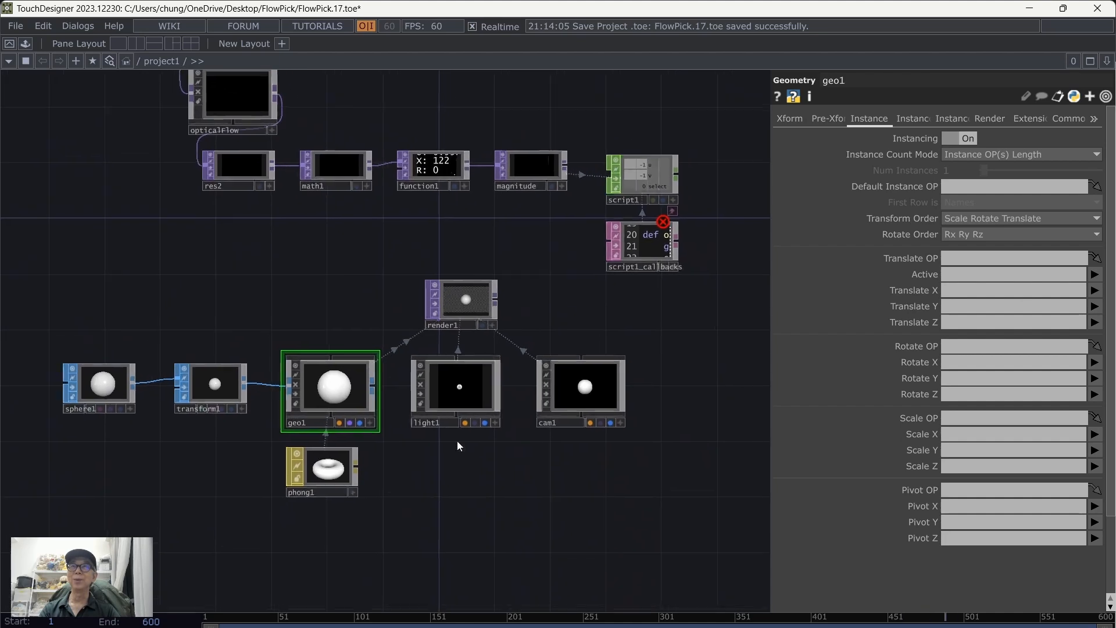
- Set light1's Translate to -1, 2, 2 and save the project
left_click(457, 401)
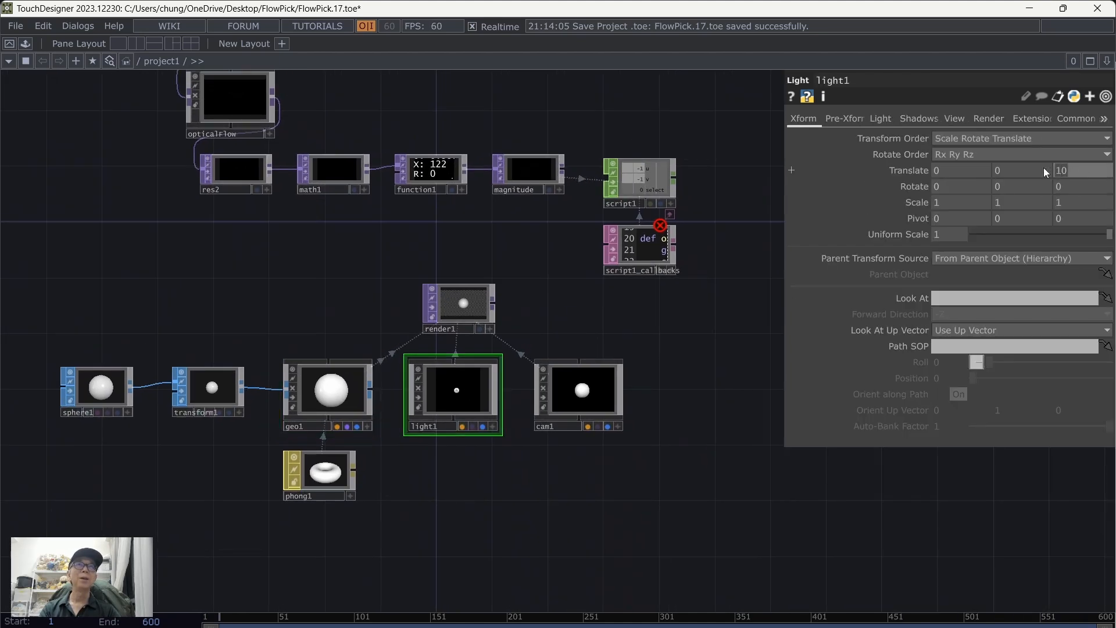
type("2")
key("Return")
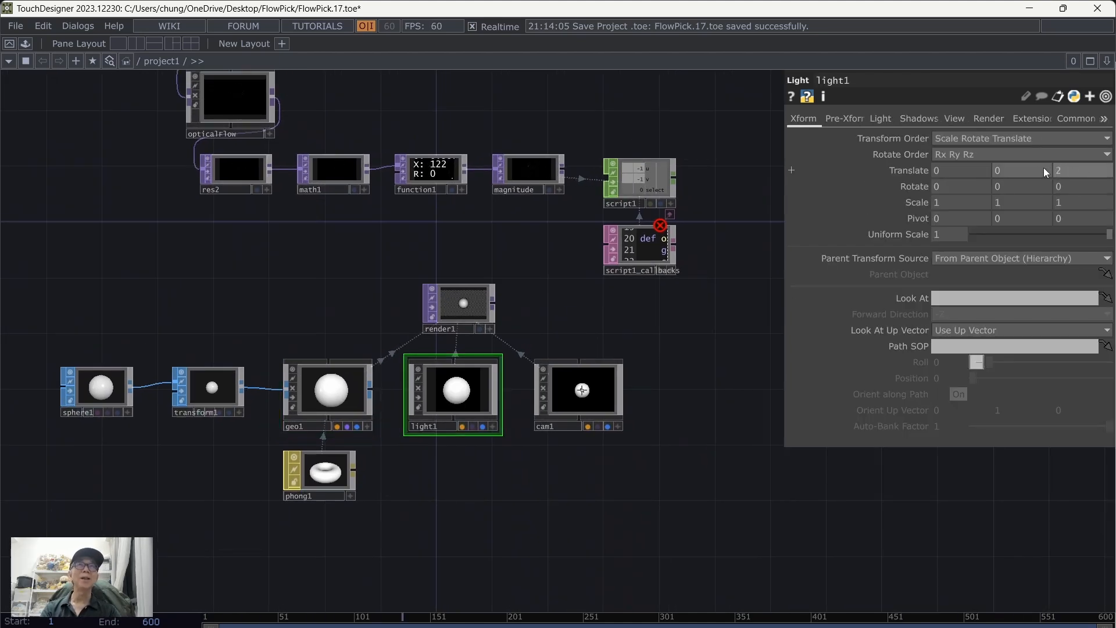
left_click(949, 170)
type("1")
key("Tab")
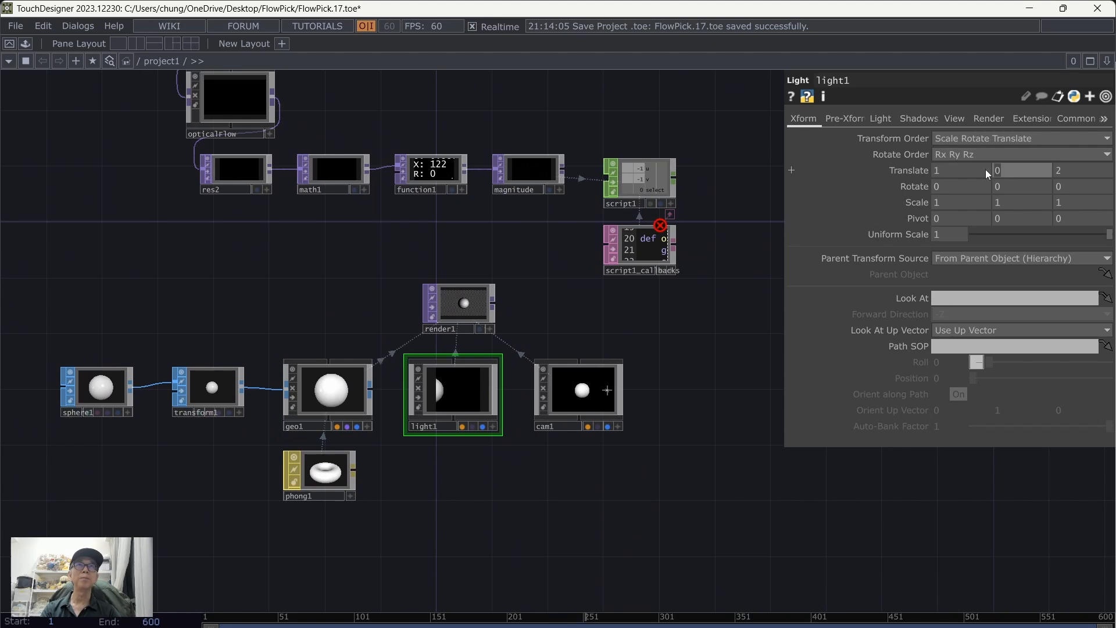
type("2")
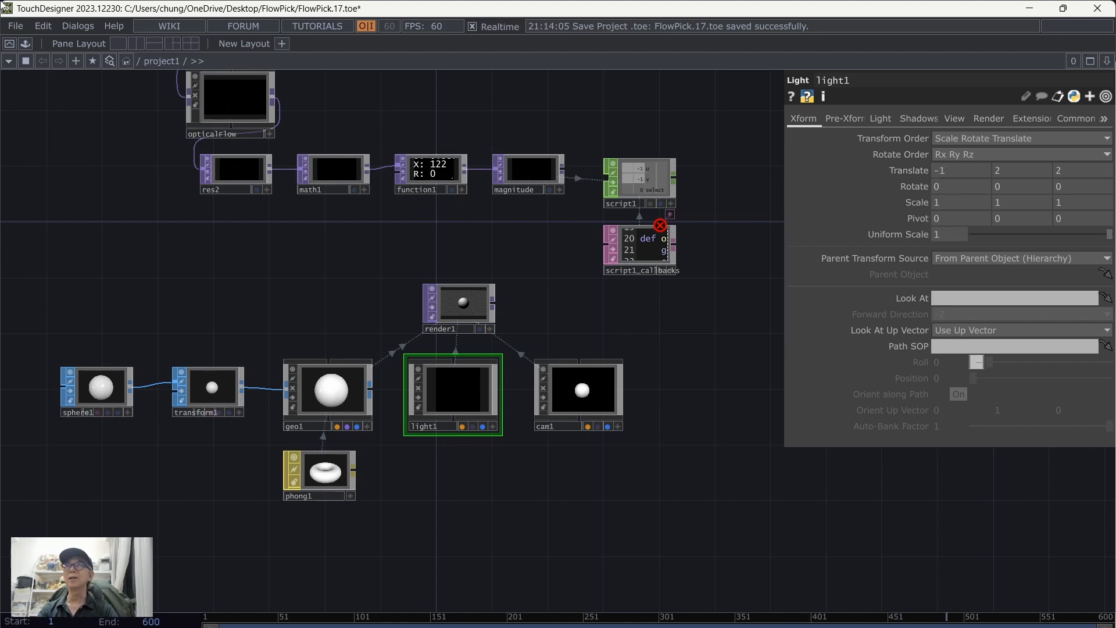
left_click(16, 25)
left_click(35, 102)
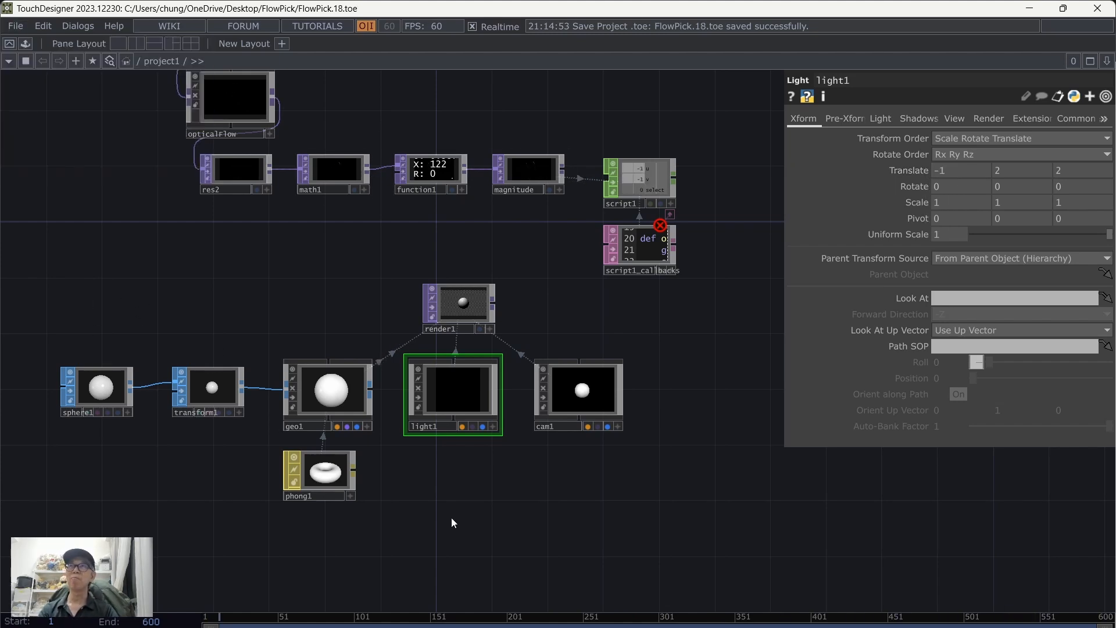
- Add a Circle SOP in the empty area below sphere1 and phong1
left_click_drag(452, 522, 460, 454)
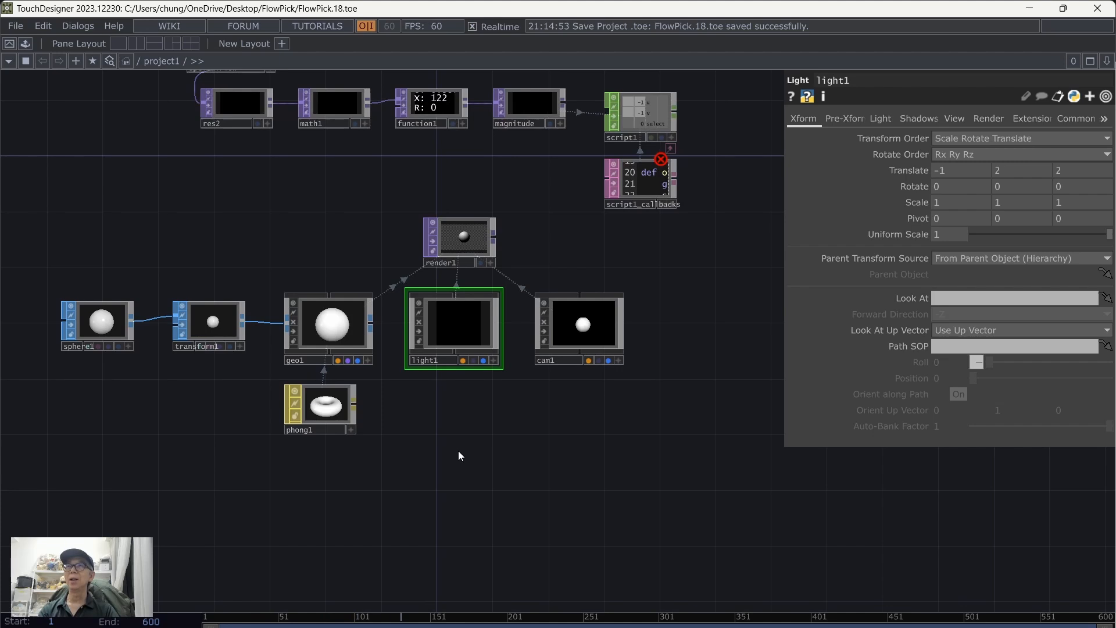
left_click(315, 329)
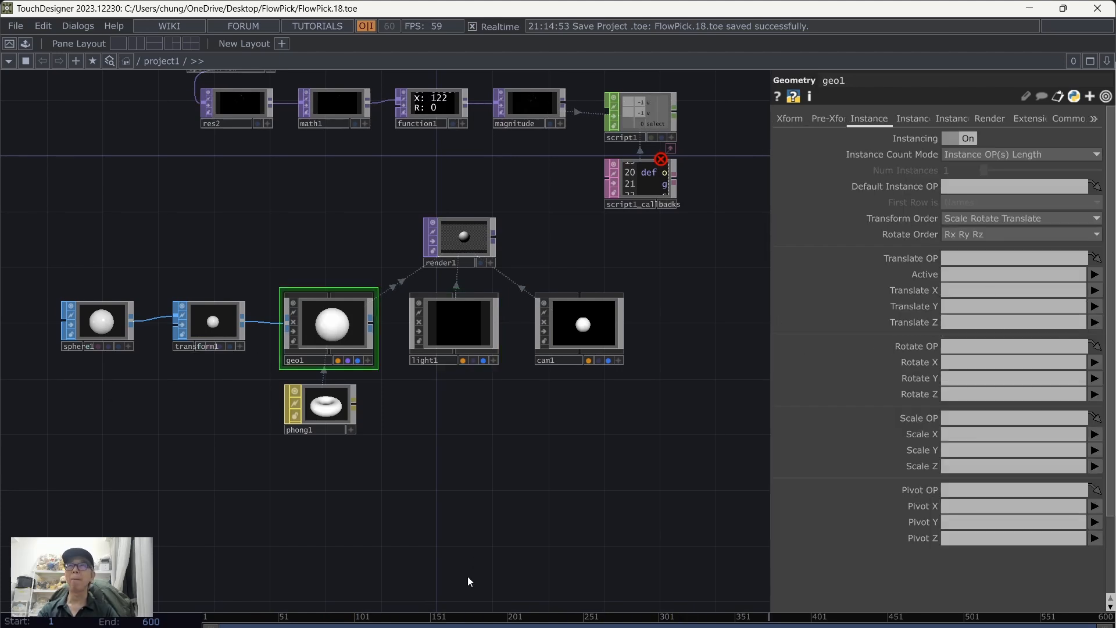
left_click_drag(467, 576, 531, 506)
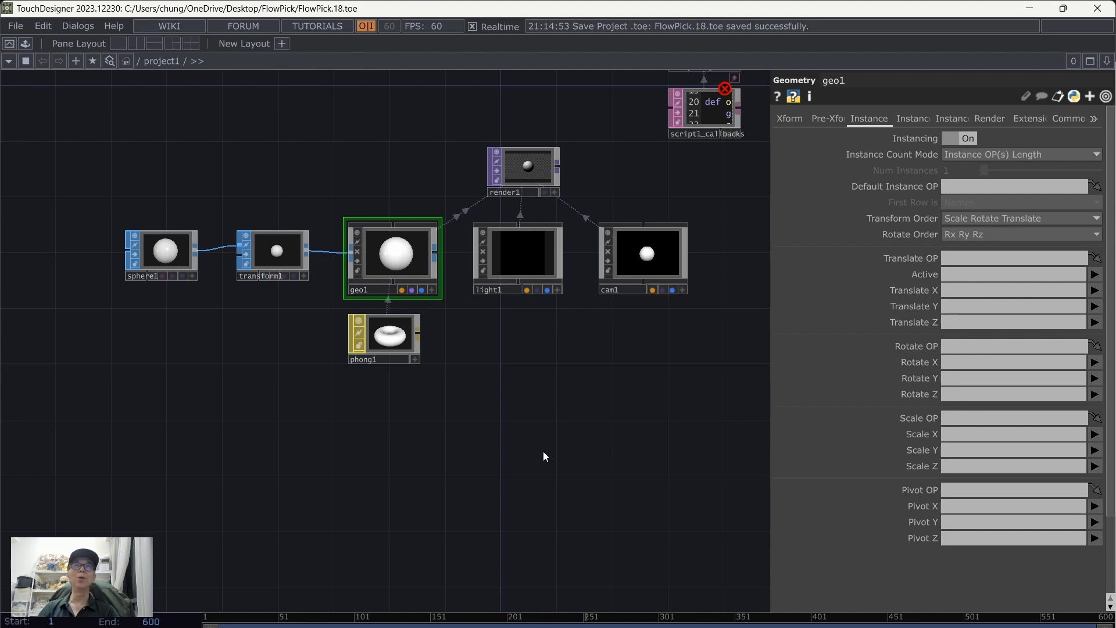
left_click_drag(527, 420, 517, 437)
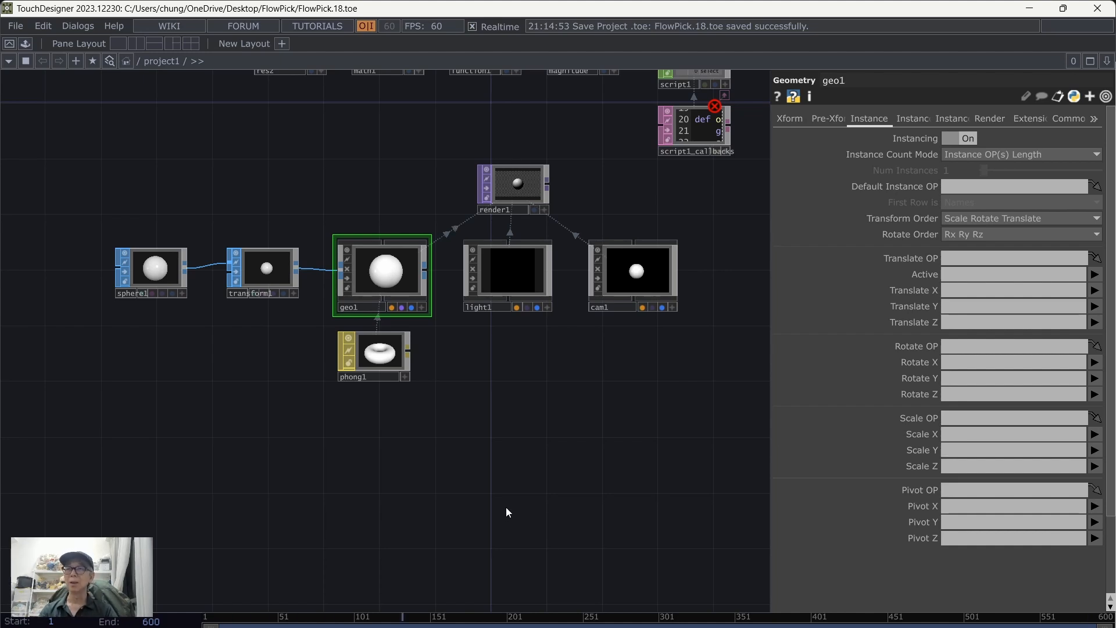
key("Tab")
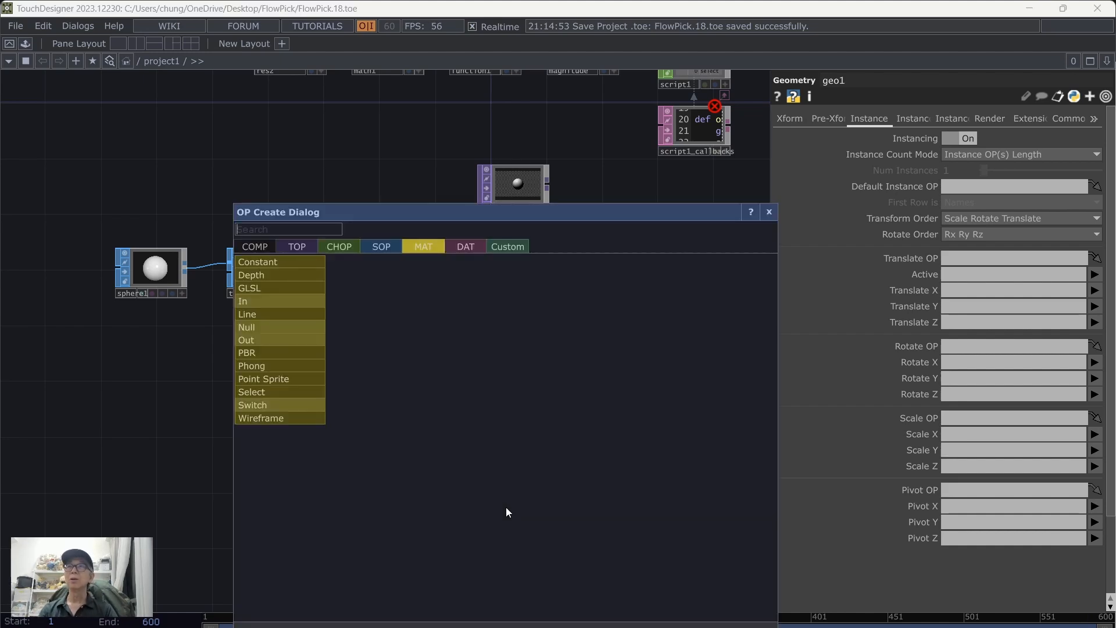
left_click(382, 247)
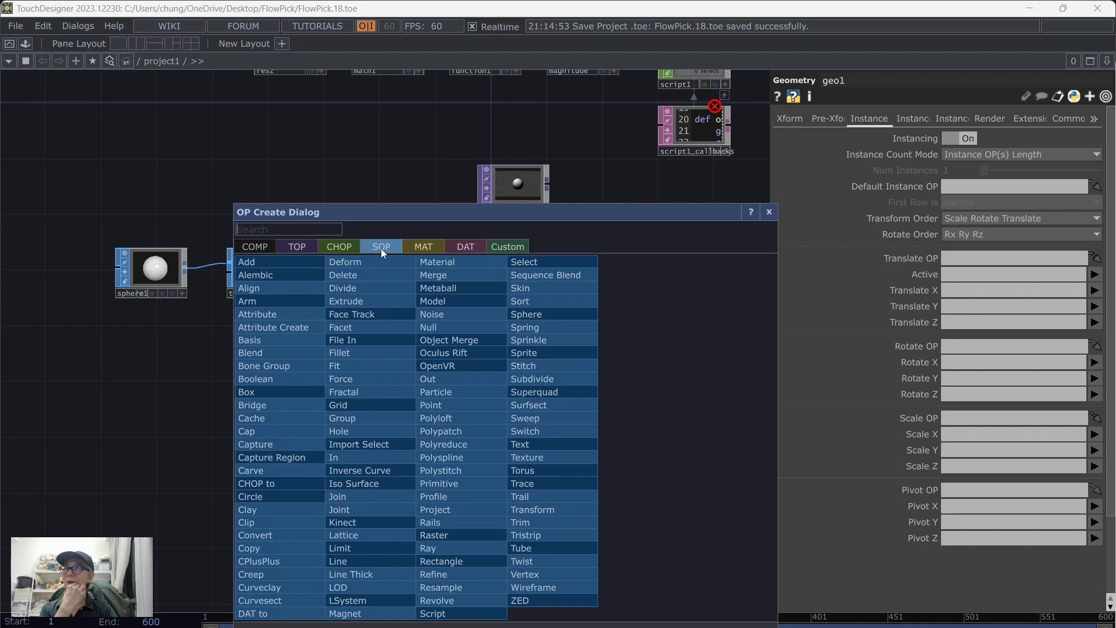
left_click(294, 496)
left_click(166, 476)
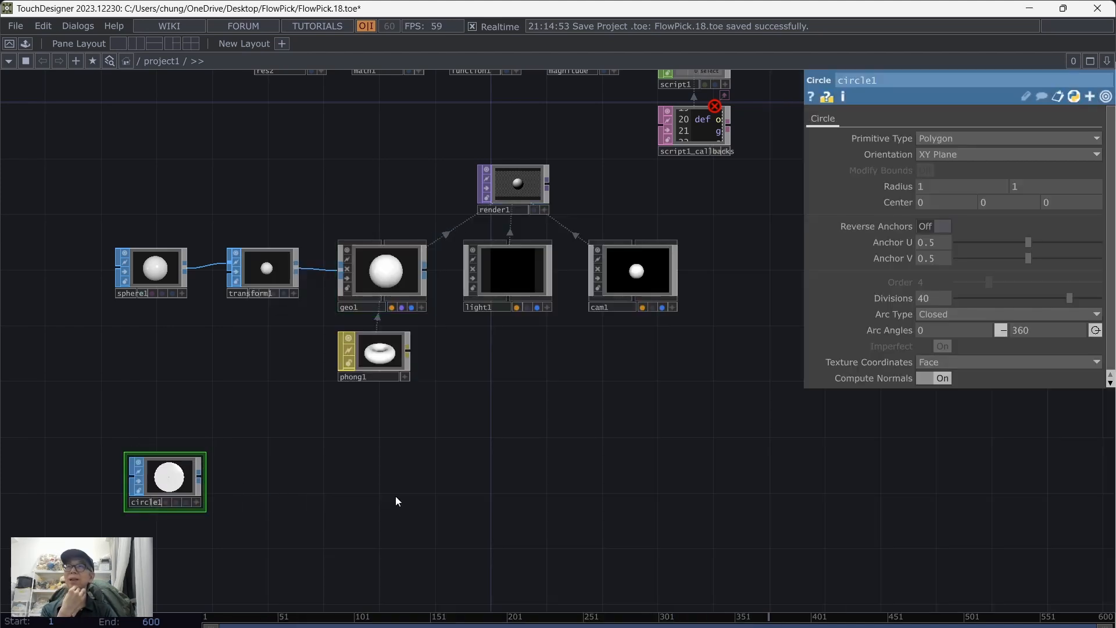
- Set circle1's Divisions to 5 so it forms a pentagon
left_click_drag(395, 496, 449, 478)
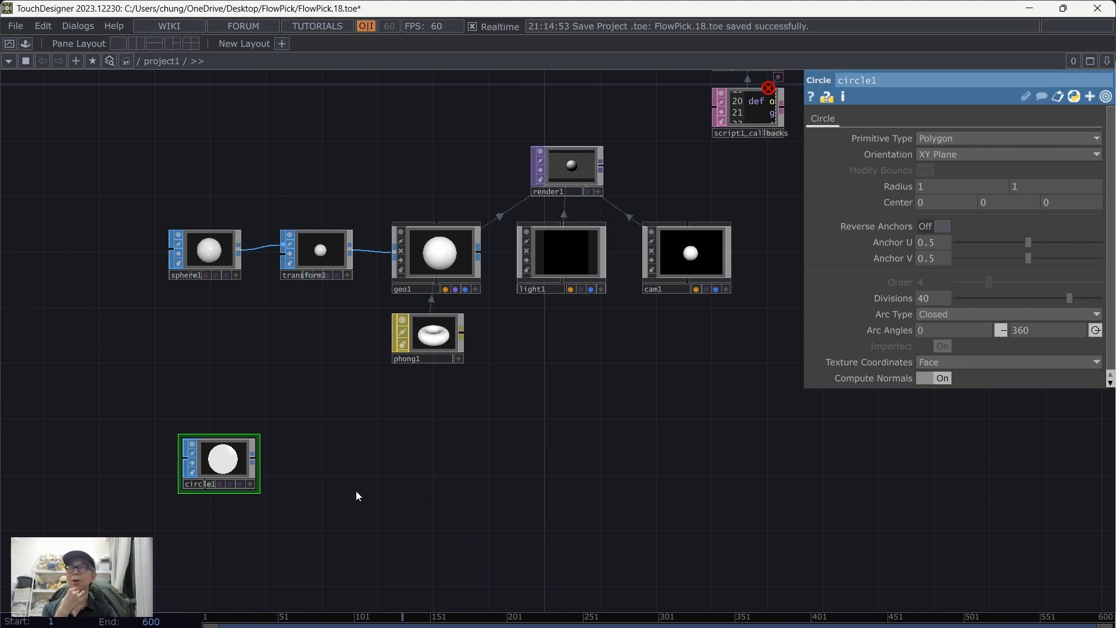
scroll(351, 491, "up", 2)
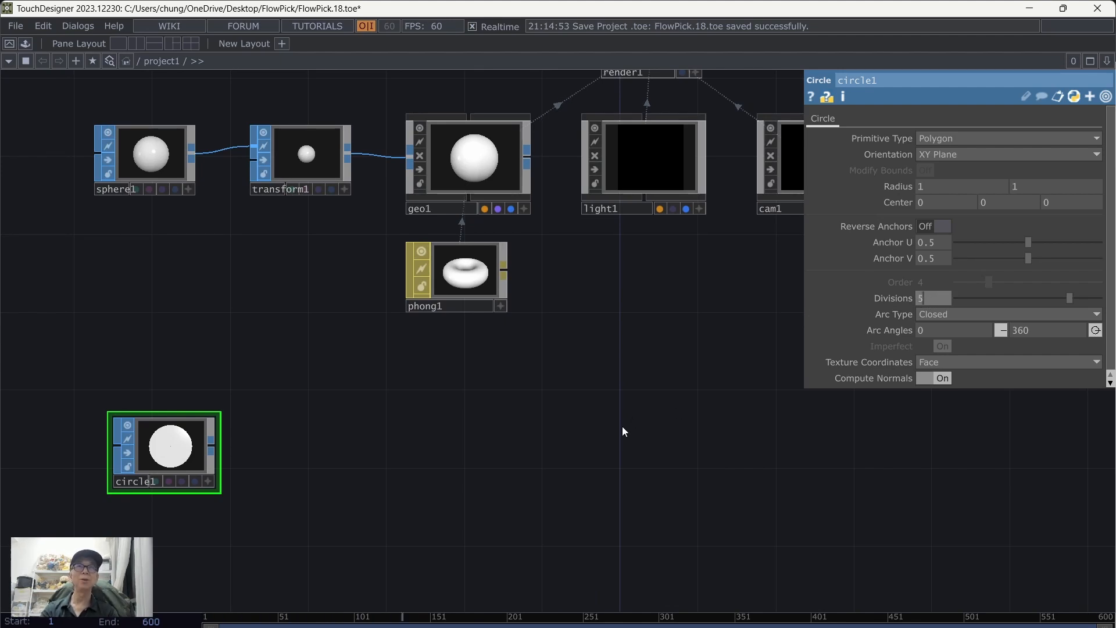
key("Return")
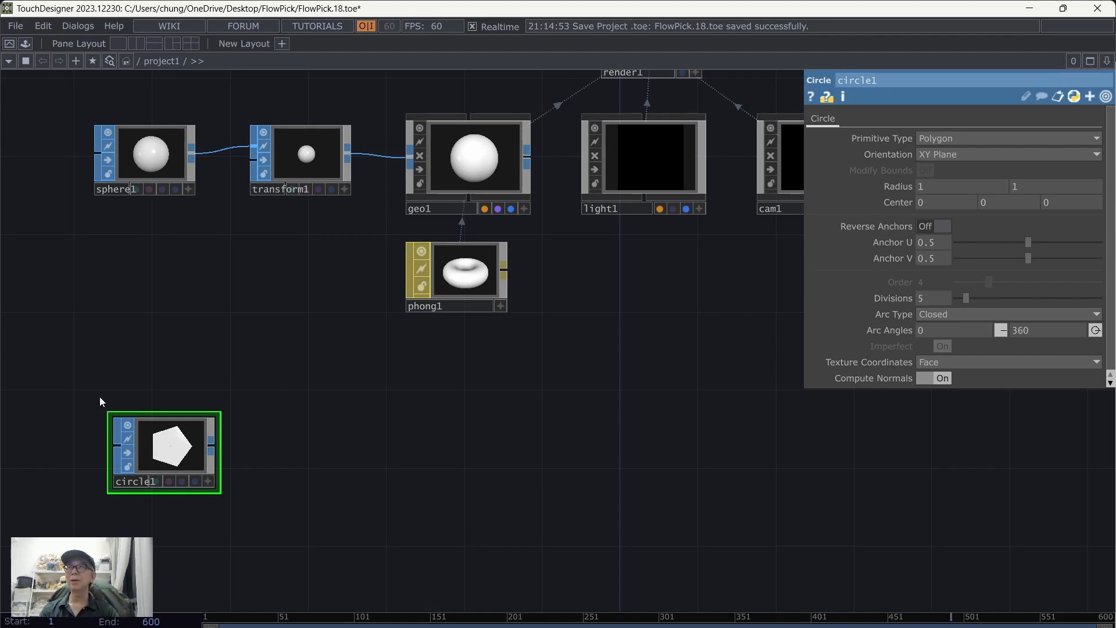
- Append a Null SOP to the output of circle1 and rename it position
right_click(217, 450)
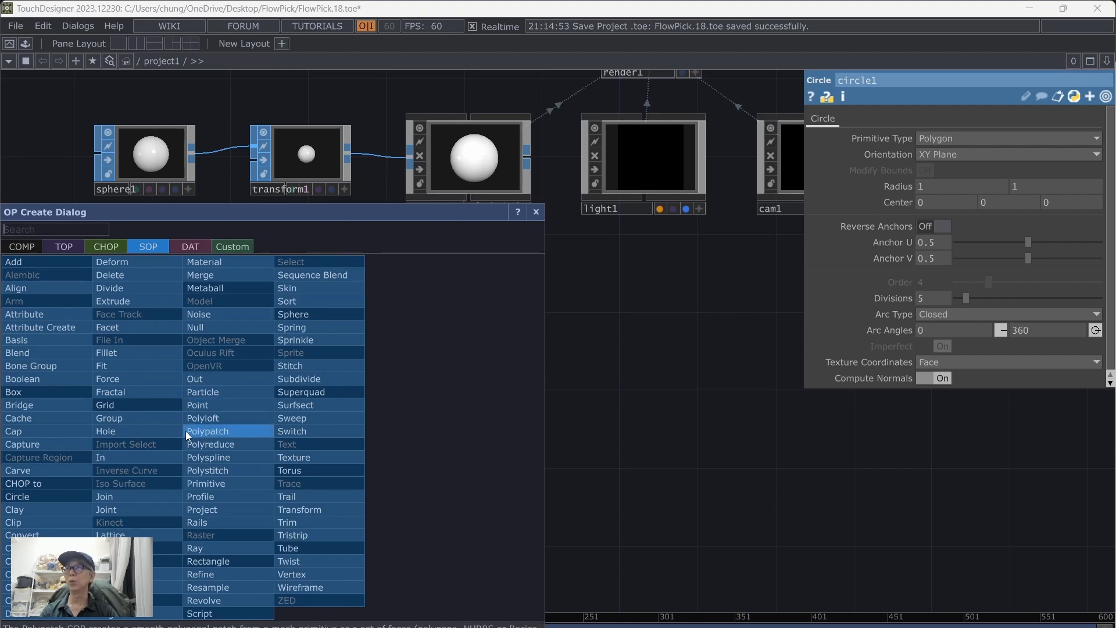
left_click(200, 326)
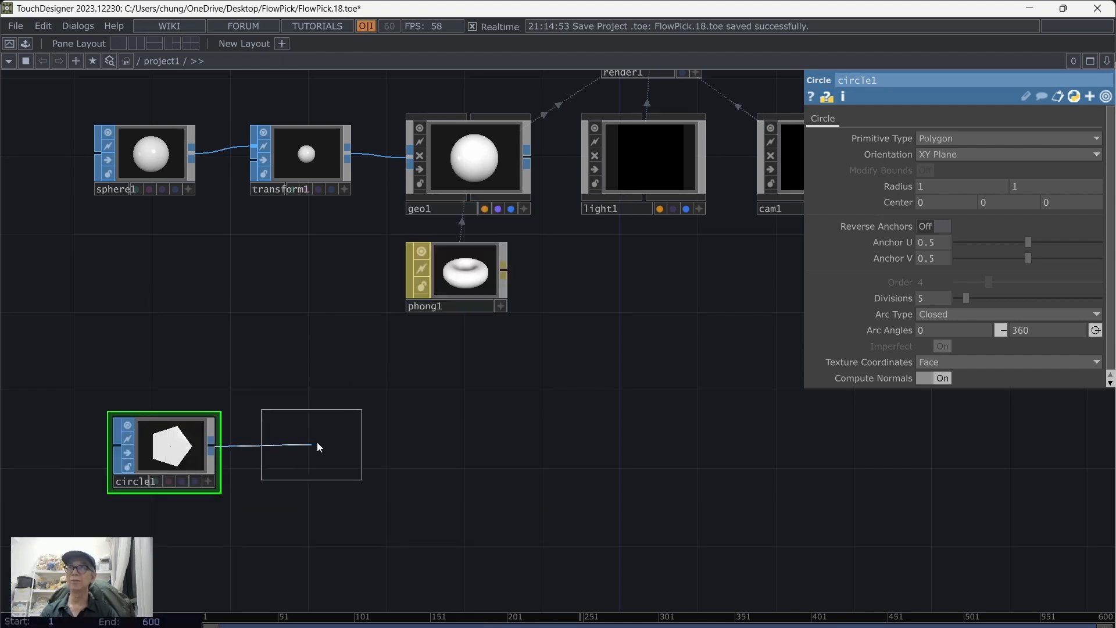
left_click(320, 448)
scroll(451, 497, "up", 3)
left_click_drag(380, 502, 506, 493)
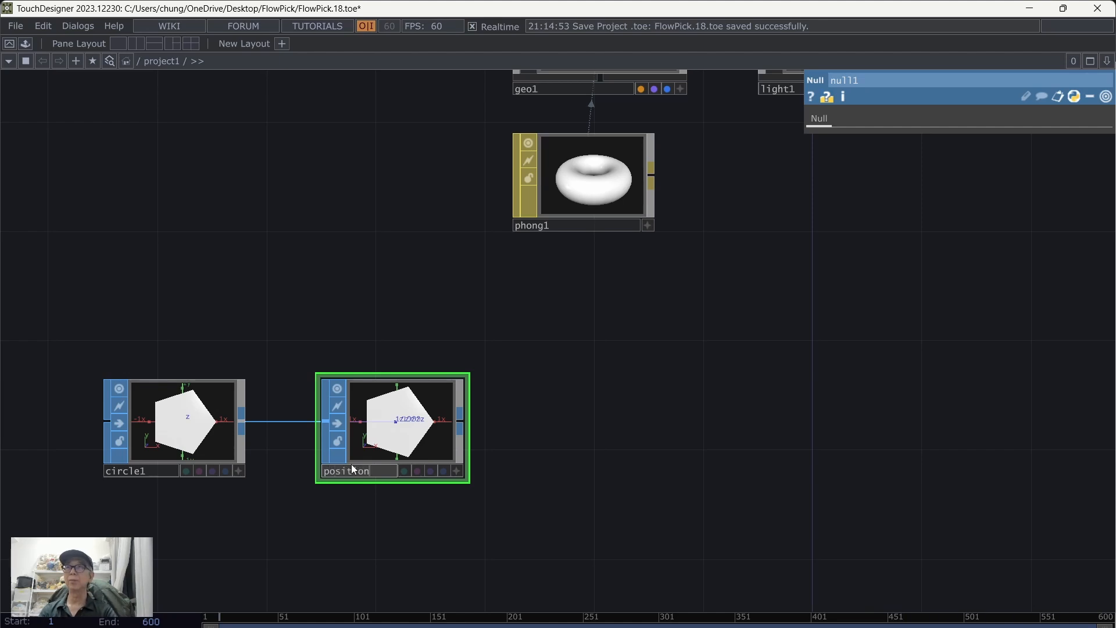
key("Return")
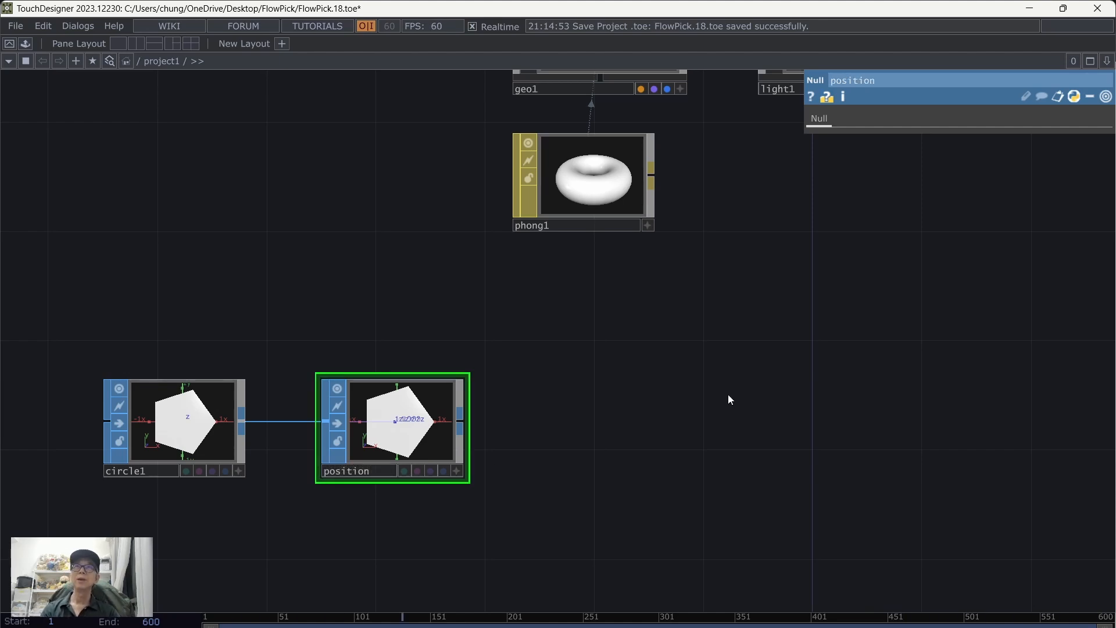
- Assign the position Null SOP as the Translate OP for geo1's instancing
scroll(728, 396, "down", 3)
left_click_drag(790, 403, 613, 465)
left_click(493, 265)
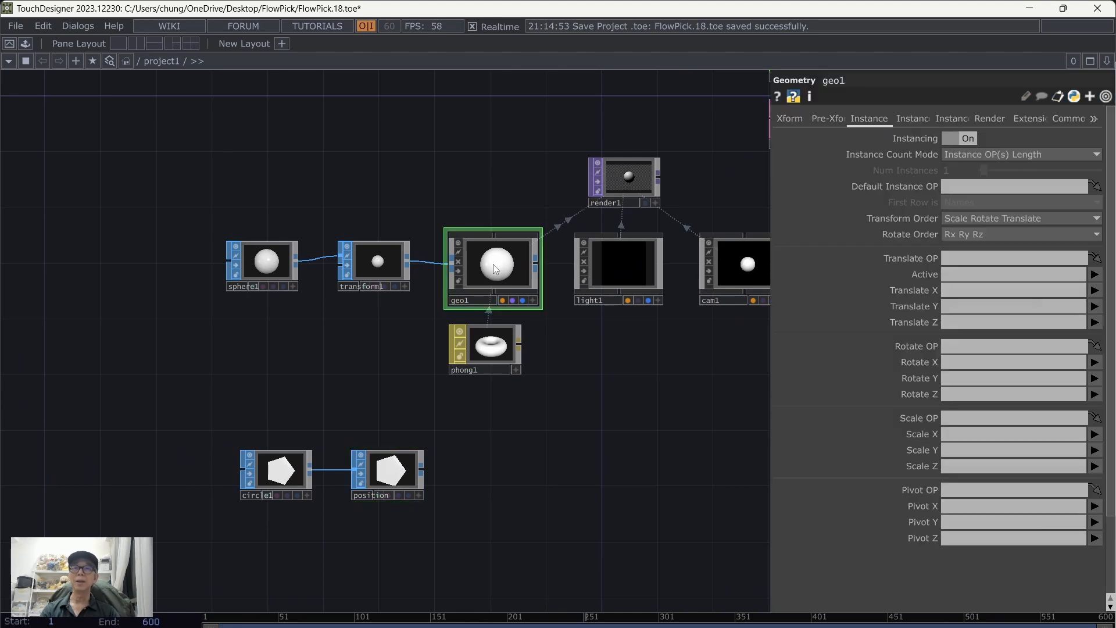
key("p")
key("p")
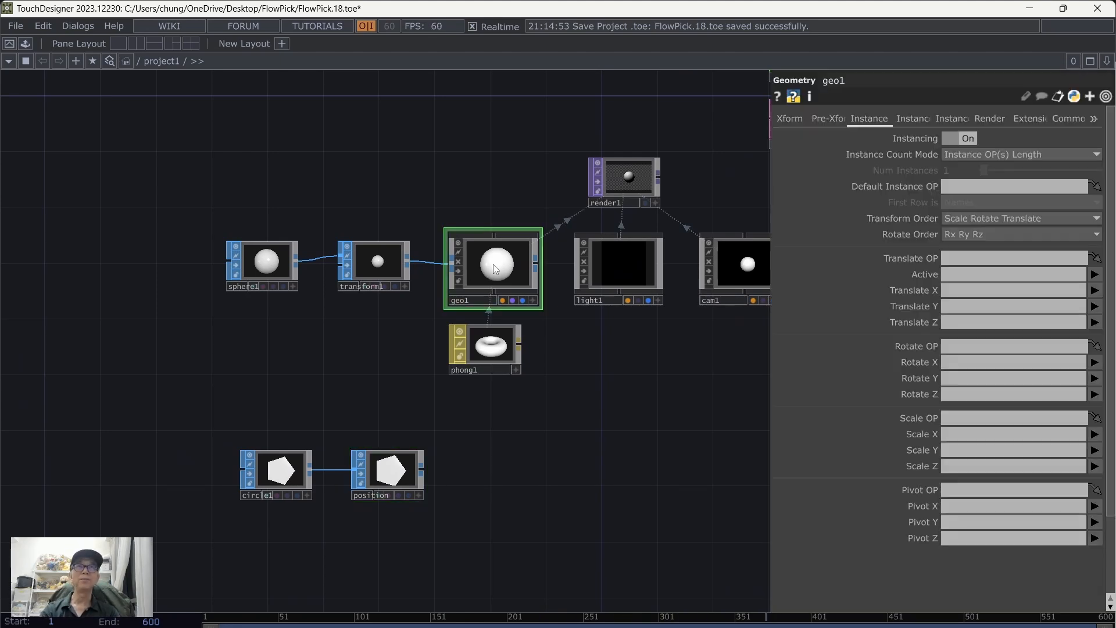
left_click_drag(407, 483, 957, 258)
left_click_drag(608, 451, 581, 454)
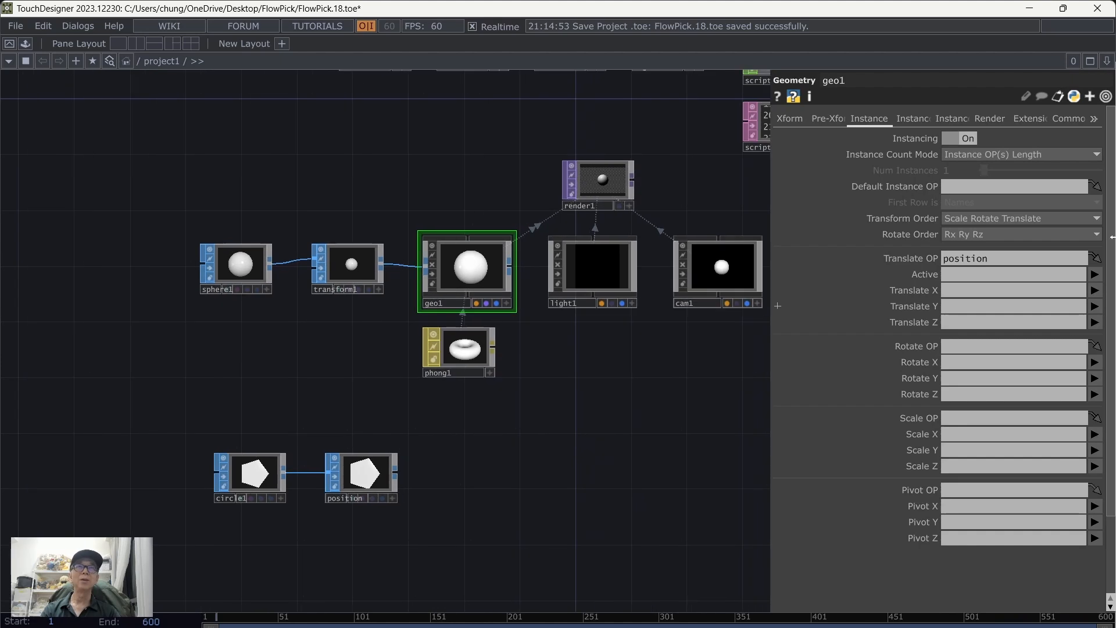
- Map geo1's instance Translate X, Y and Z to P(0), P(1) and P(2)
left_click(1095, 290)
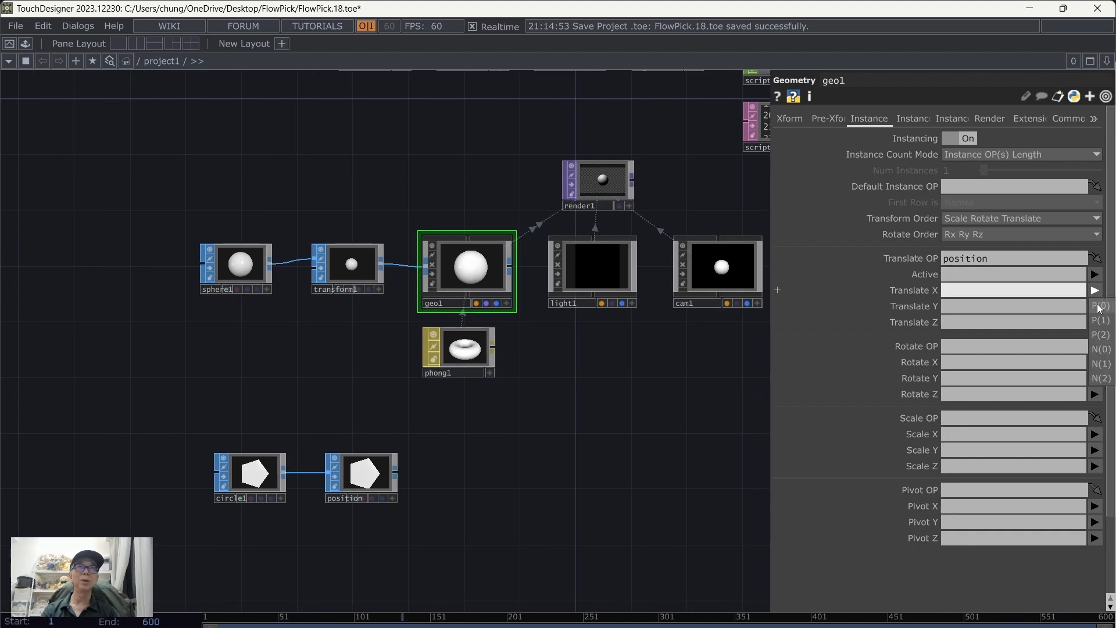
left_click(1098, 306)
left_click(1095, 306)
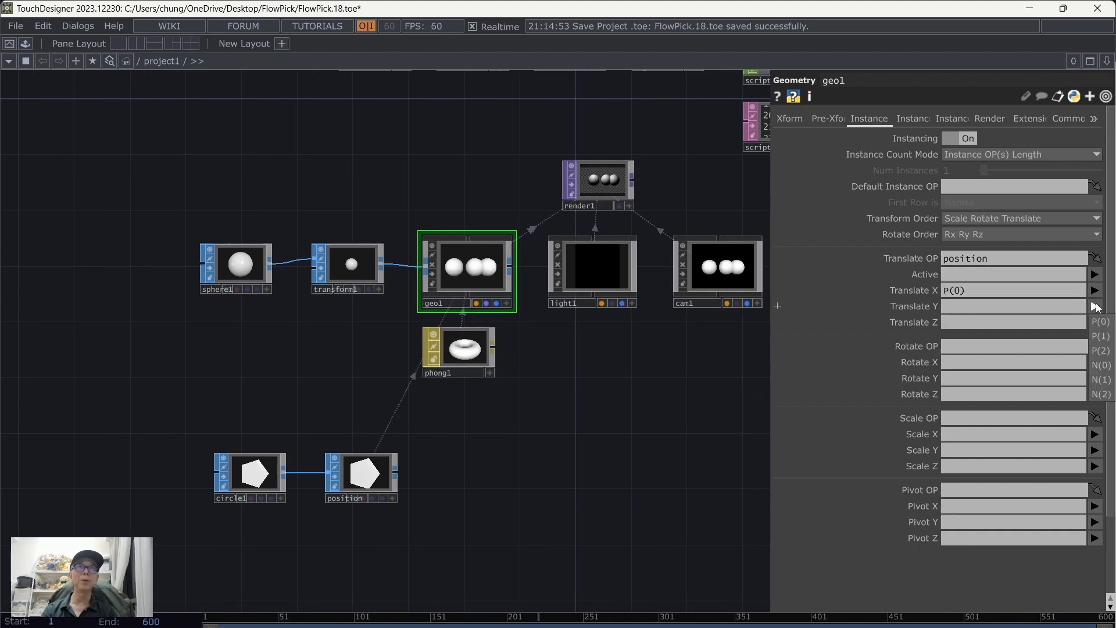
left_click(1103, 341)
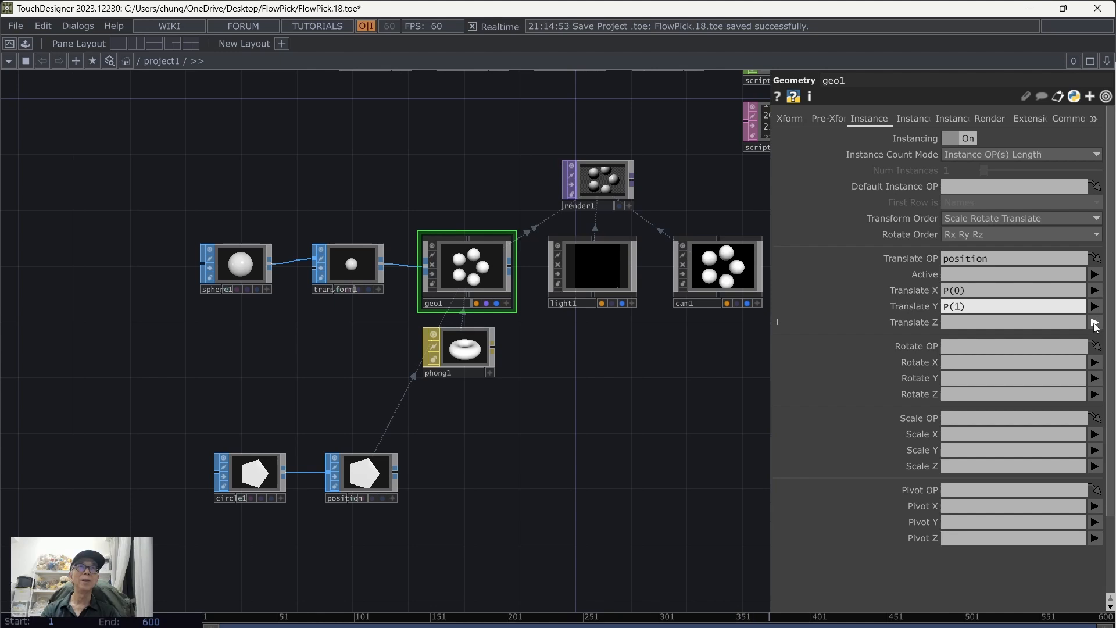
left_click(1095, 323)
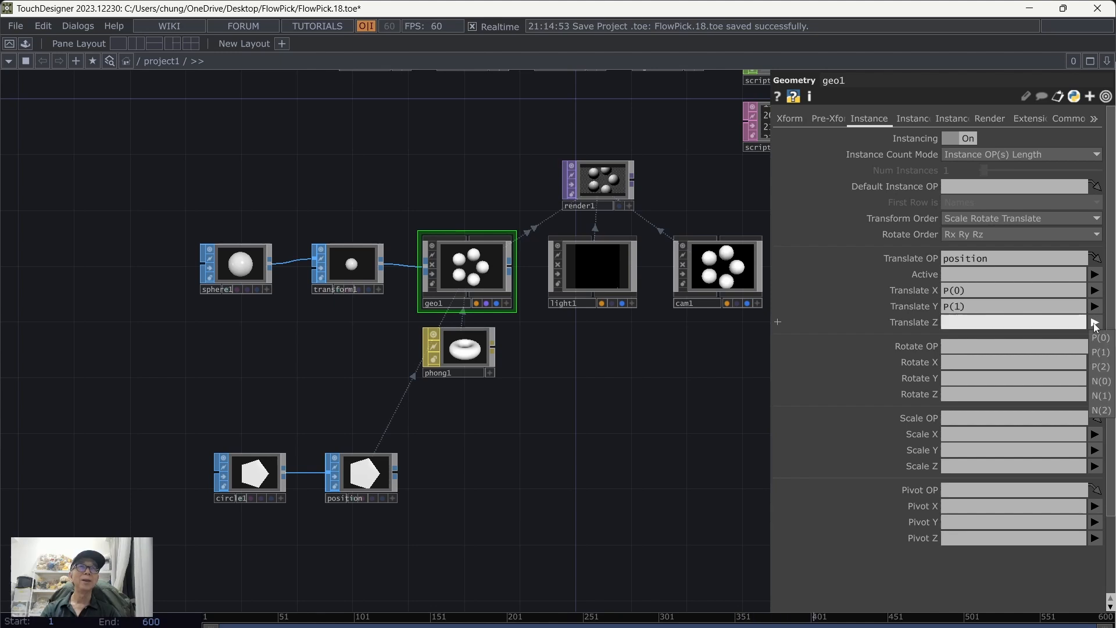
left_click(1100, 367)
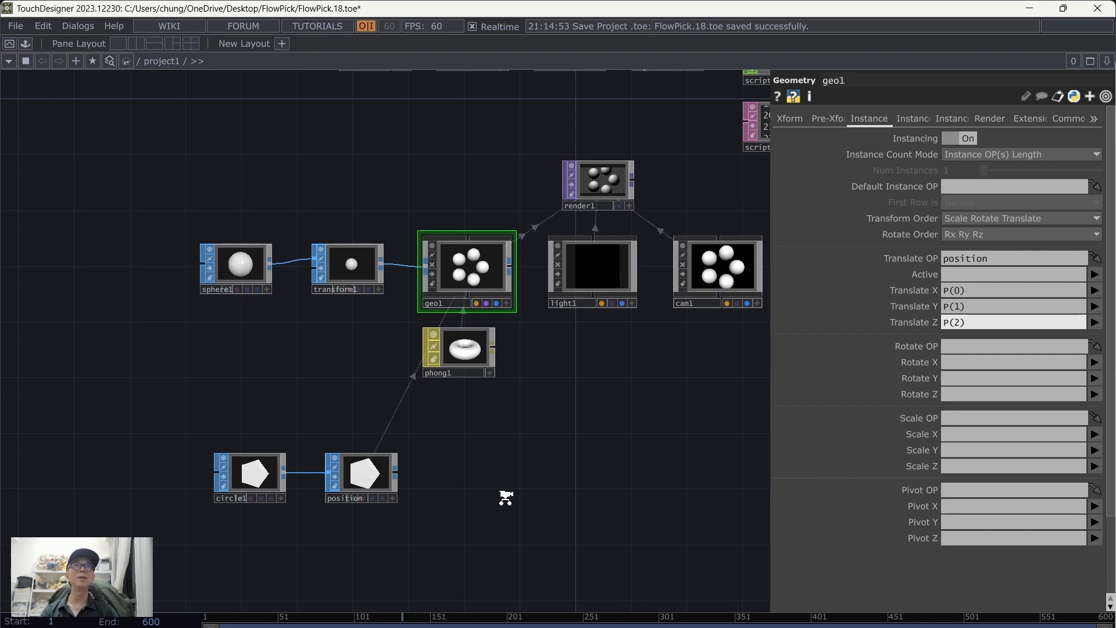
- Reduce the instanced spheres by setting transform1's Uniform Scale to 0.2
scroll(506, 500, "up", 2)
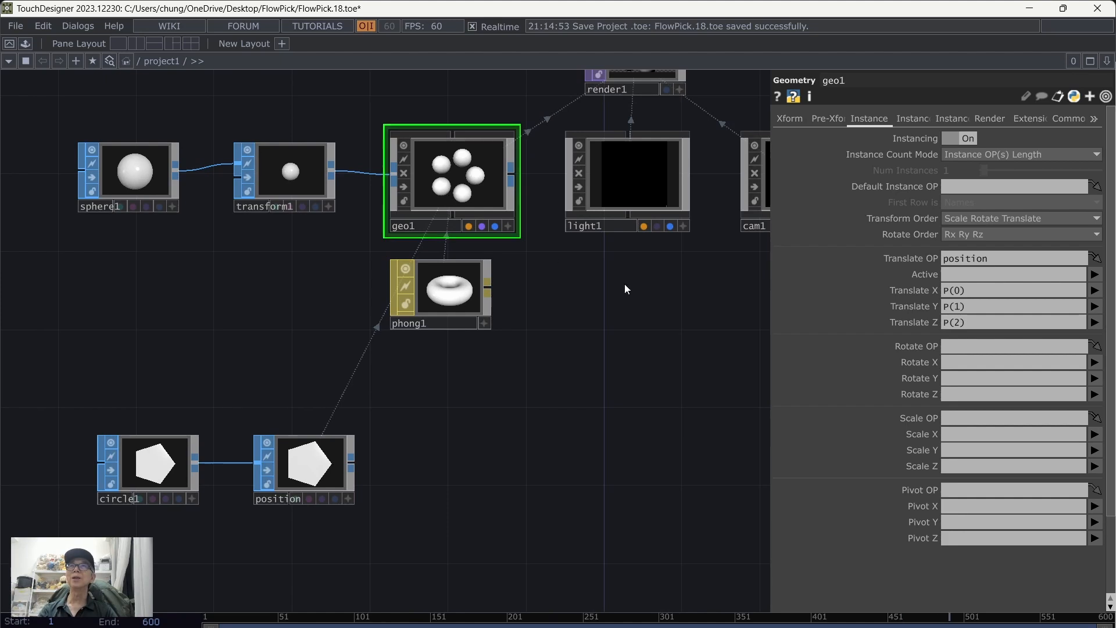
left_click_drag(623, 281, 644, 359)
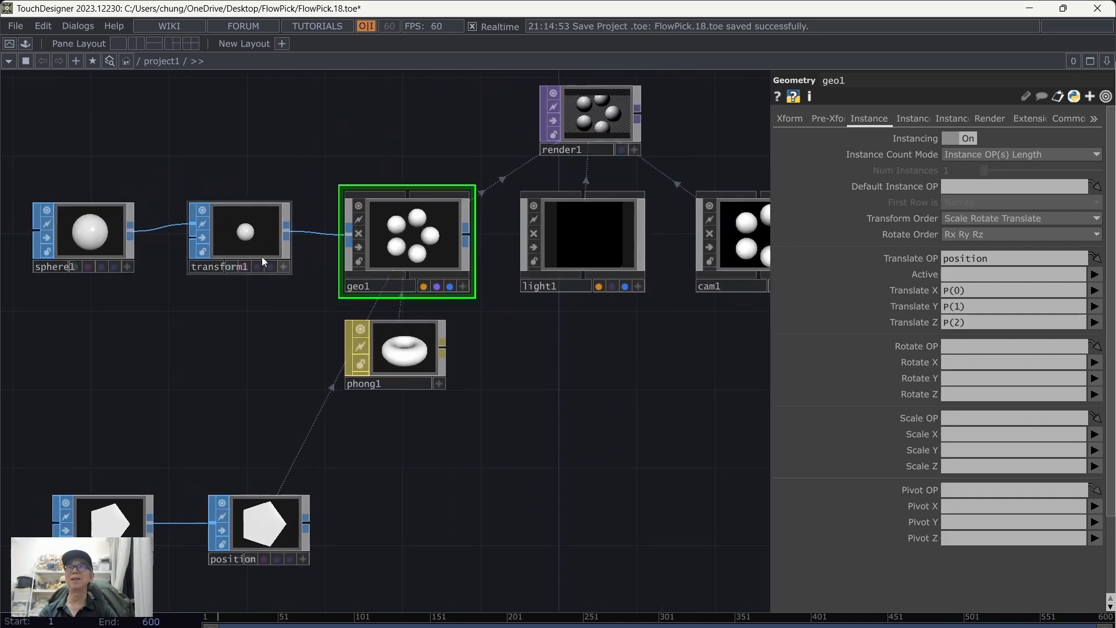
left_click(241, 237)
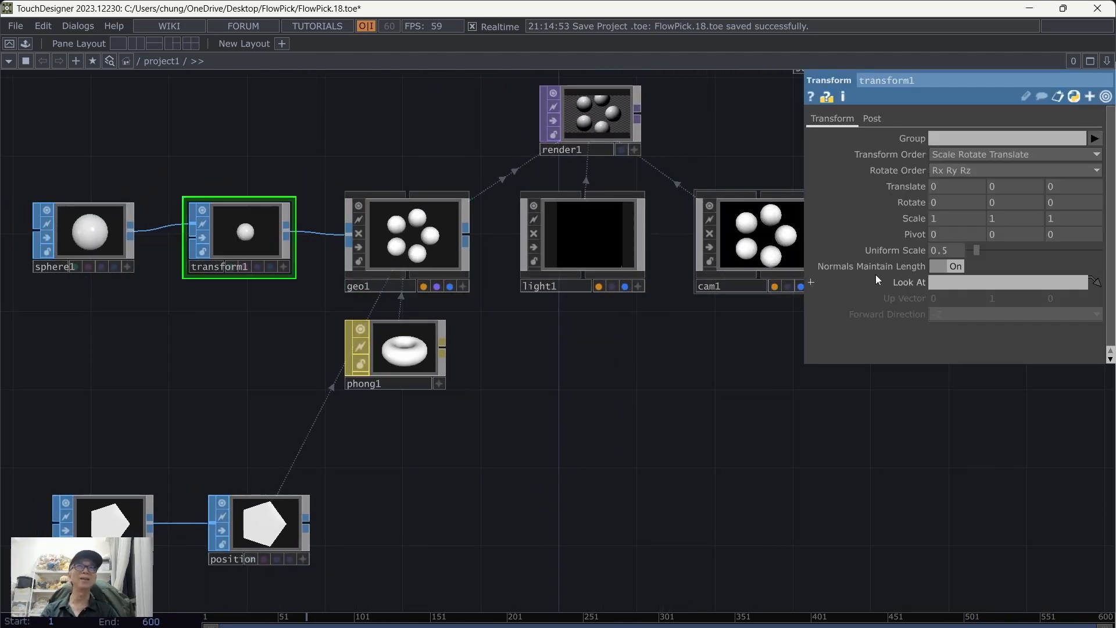
left_click(951, 248)
type("0.2")
key("Return")
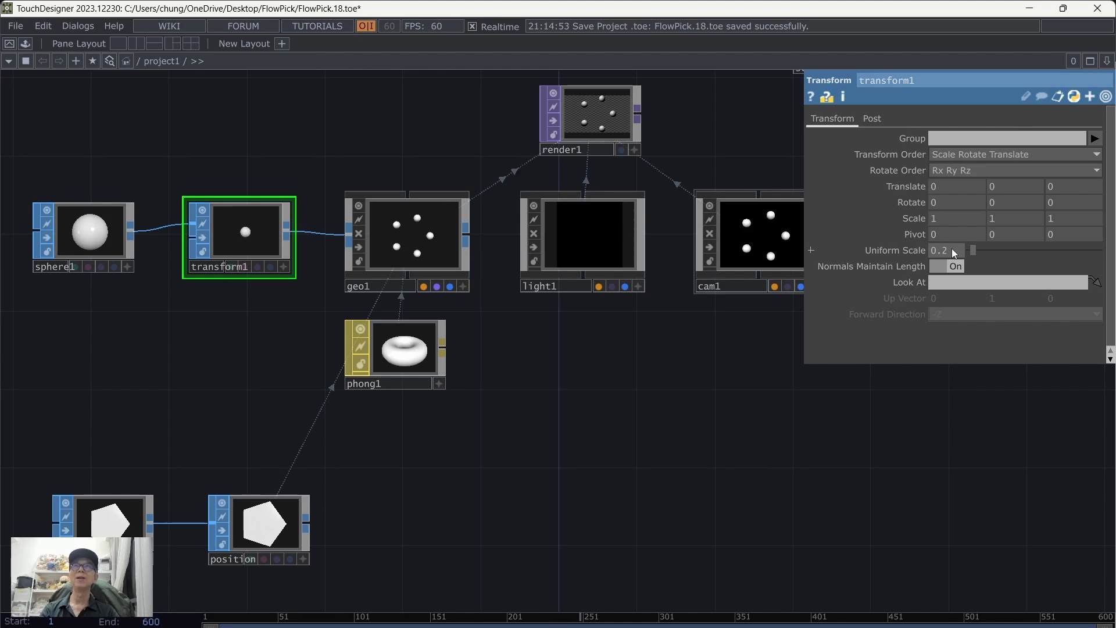
- Move the out1 TOP farther right, away from the webcam chain, to make room for more operators
scroll(761, 416, "down", 2)
scroll(741, 425, "down", 2)
left_click_drag(680, 468, 466, 536)
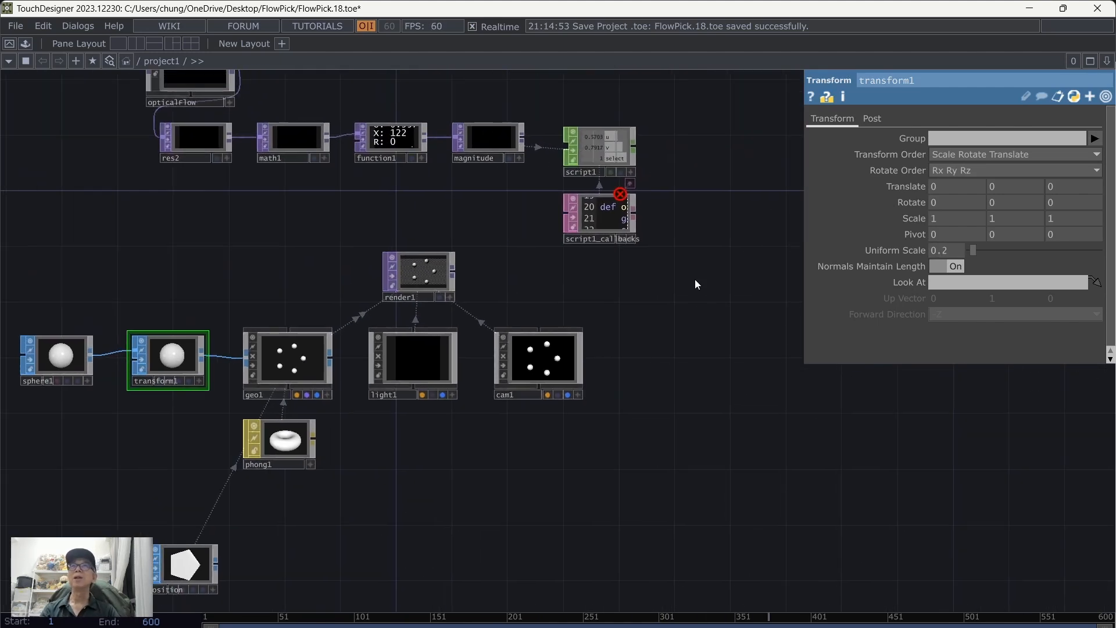
left_click_drag(695, 283, 725, 385)
scroll(726, 386, "down", 3)
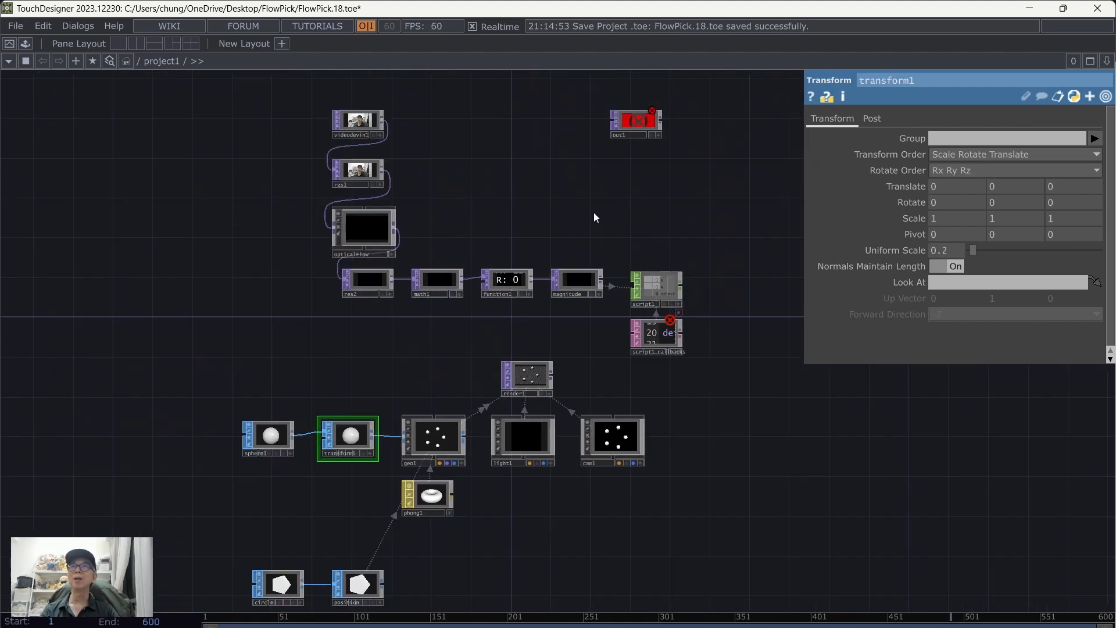
left_click_drag(540, 215, 426, 222)
left_click_drag(521, 129, 770, 138)
- Add a Composite TOP in the open space between the webcam chain and the out1 TOP
key("Tab")
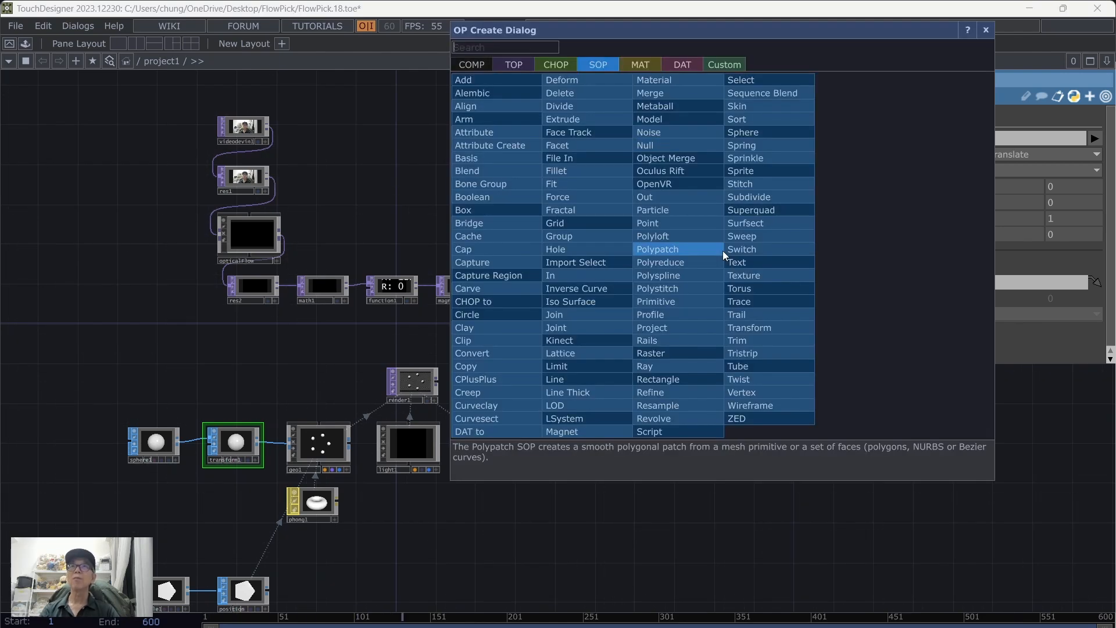
left_click(512, 64)
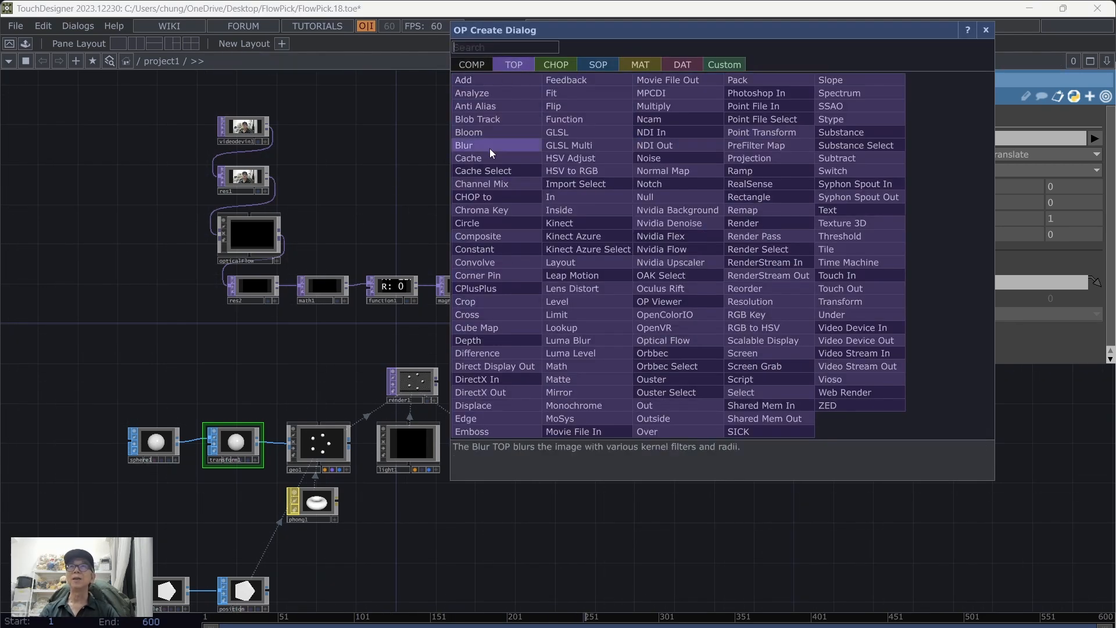
left_click(493, 236)
left_click(631, 138)
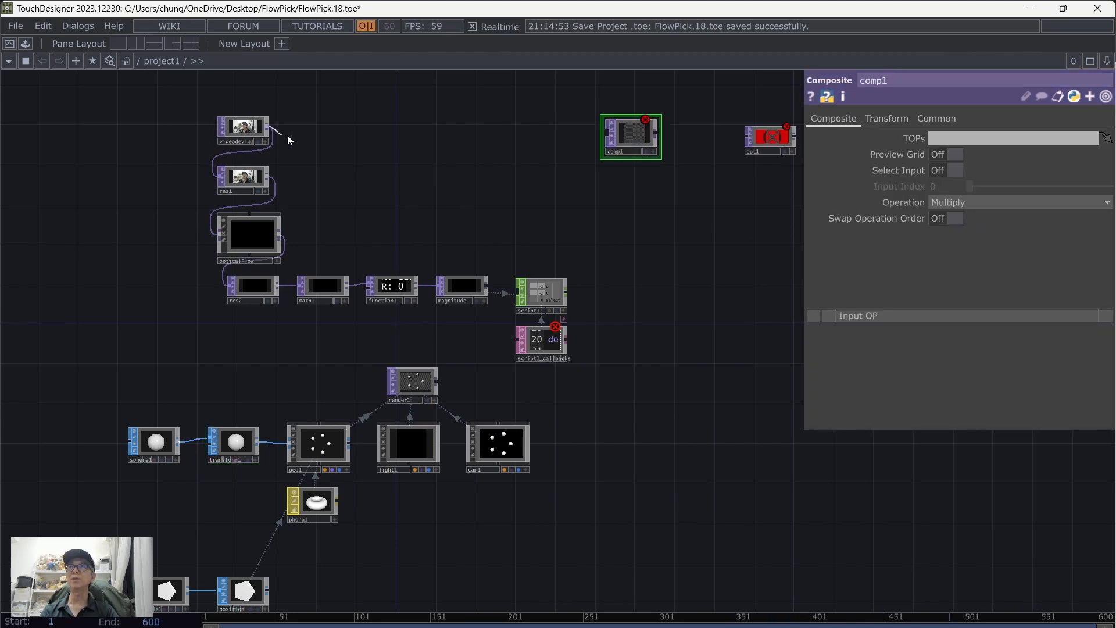
- Connect videodevin1 as the first input and render1 as the second input of comp1
scroll(289, 176, "up", 2)
left_click_drag(289, 178, 237, 211)
left_click_drag(207, 142, 683, 148)
left_click_drag(702, 389, 646, 306)
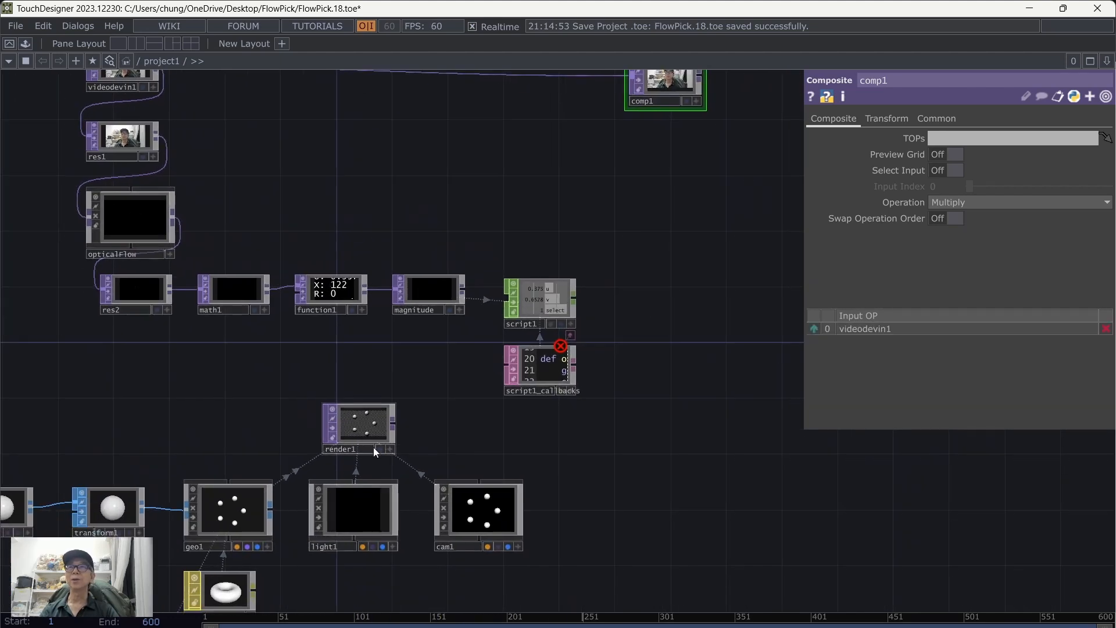
left_click(395, 420)
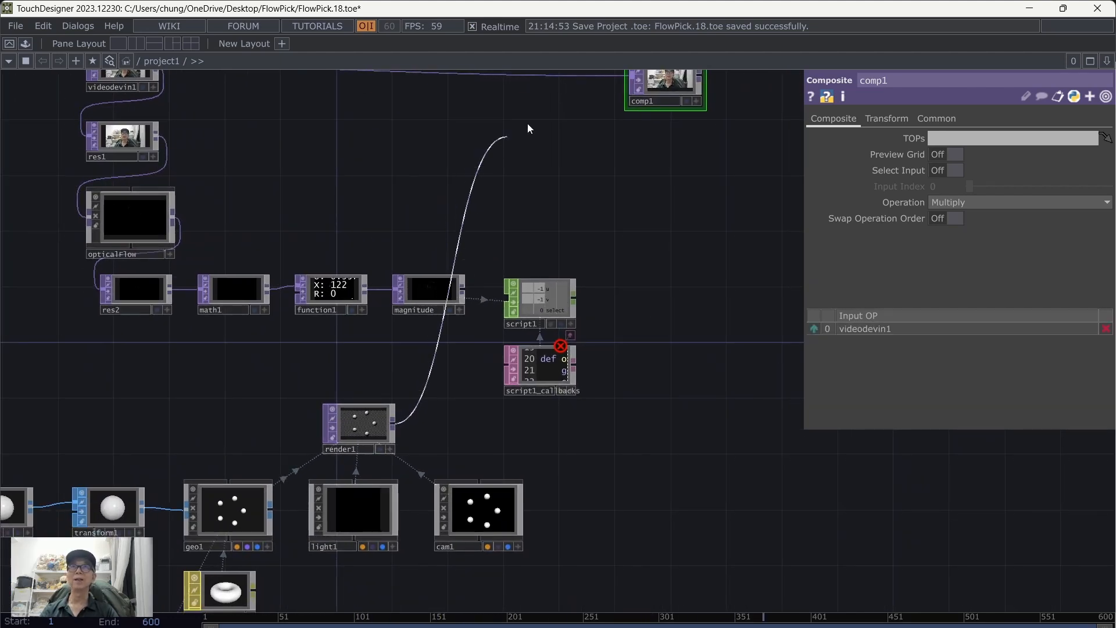
left_click(632, 83)
- Connect comp1 to the out1 TOP and set comp1's Operation to Under
left_click_drag(639, 229, 520, 358)
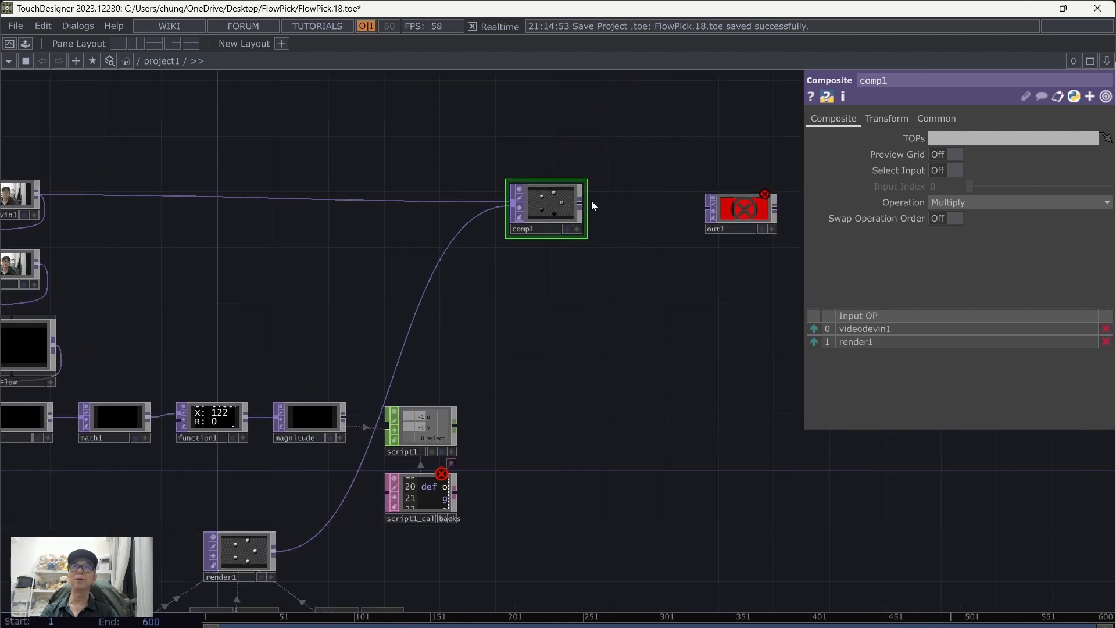
left_click_drag(582, 202, 706, 208)
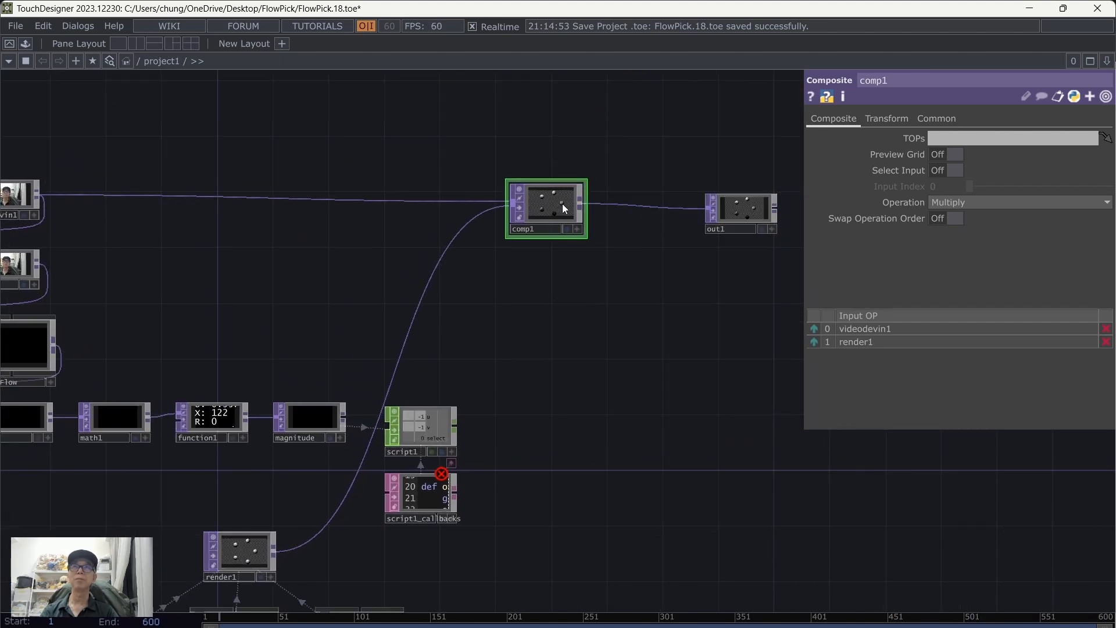
left_click(992, 202)
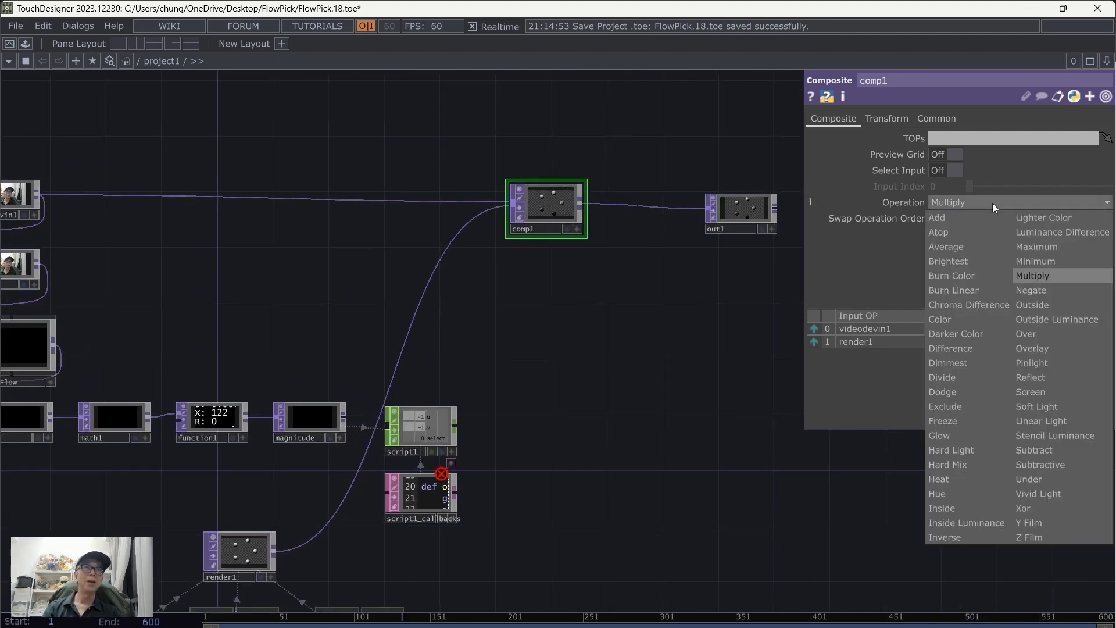
left_click(1043, 479)
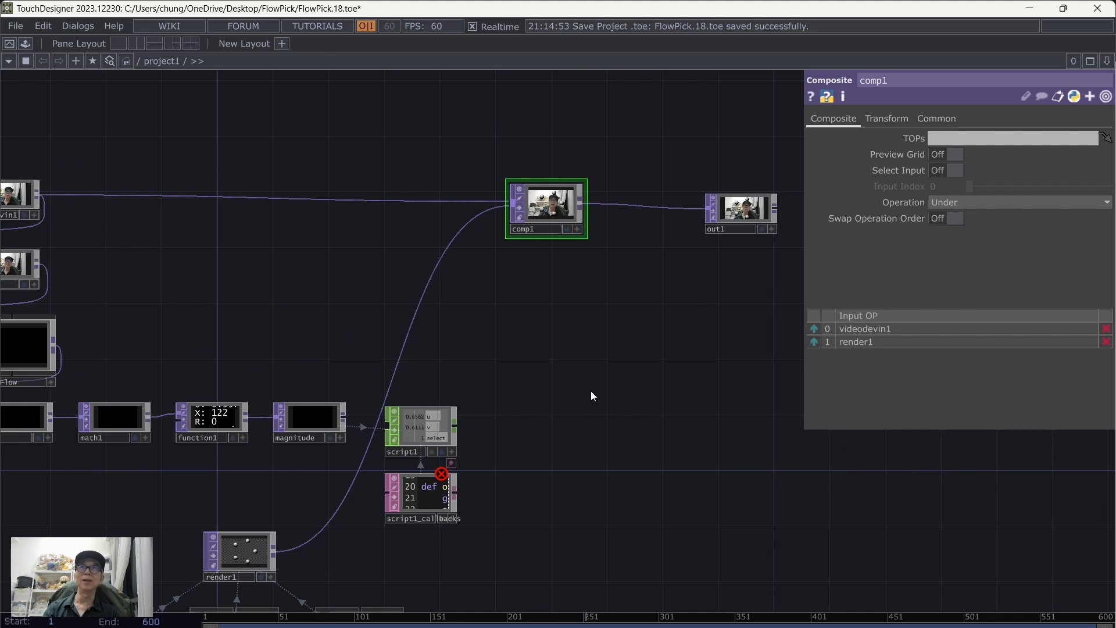
- Save the project and preview the composited output in Perform Mode, returning to the network editor
left_click_drag(315, 373, 456, 326)
left_click_drag(459, 259, 551, 201)
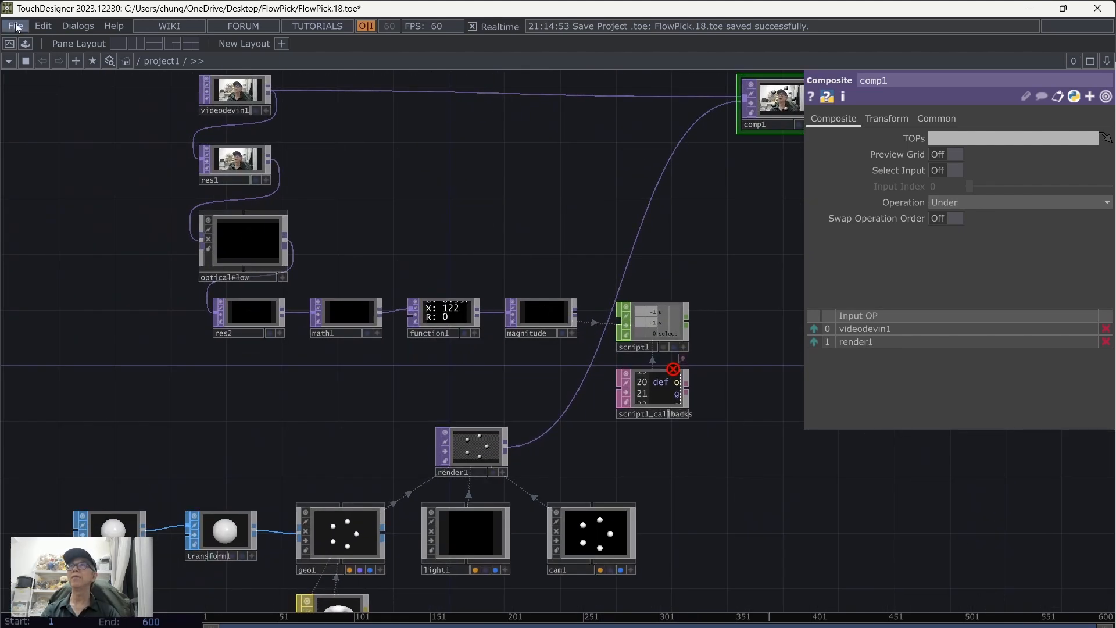
left_click(16, 26)
left_click(14, 102)
left_click(12, 44)
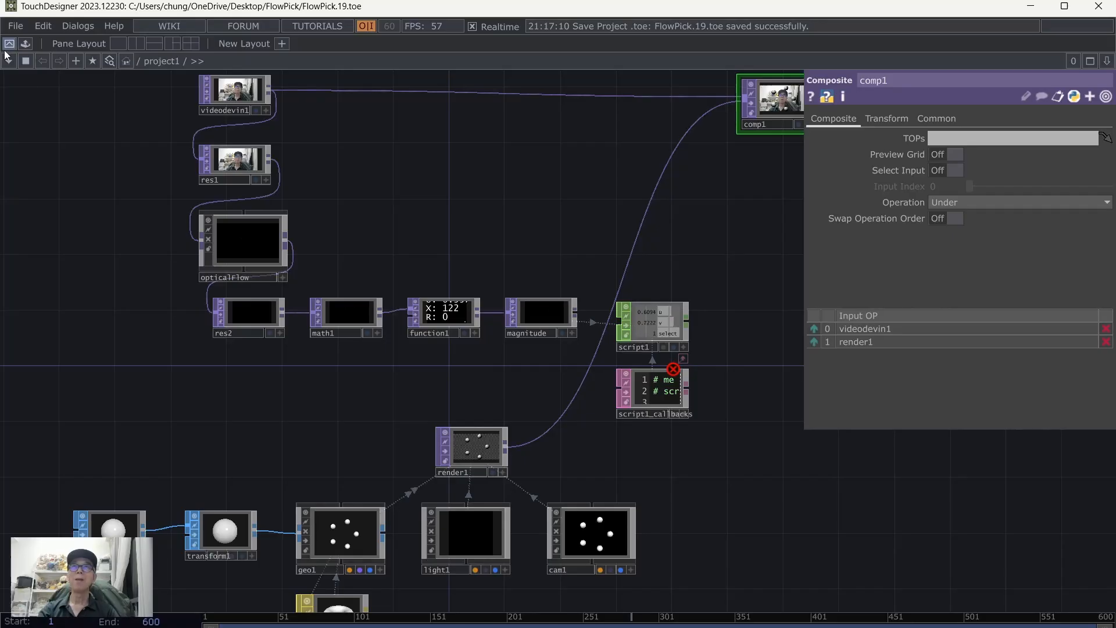
key("Escape")
- Try cam1 with a Translate Z of 8 and preview the composited output in Perform Mode
left_click_drag(697, 529, 701, 436)
left_click(603, 420)
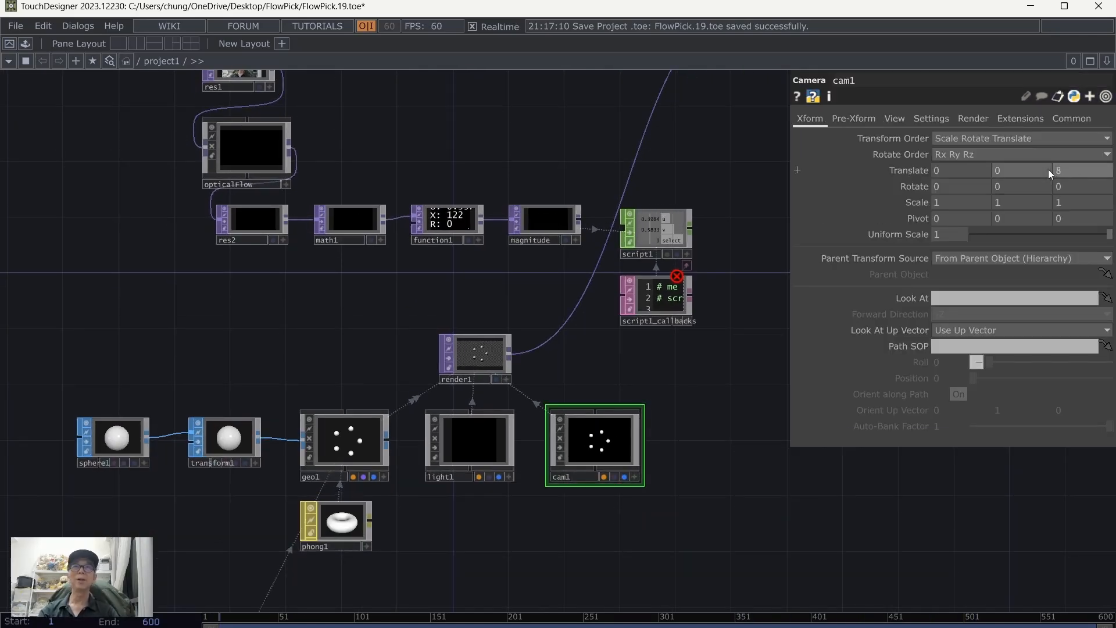
left_click(9, 45)
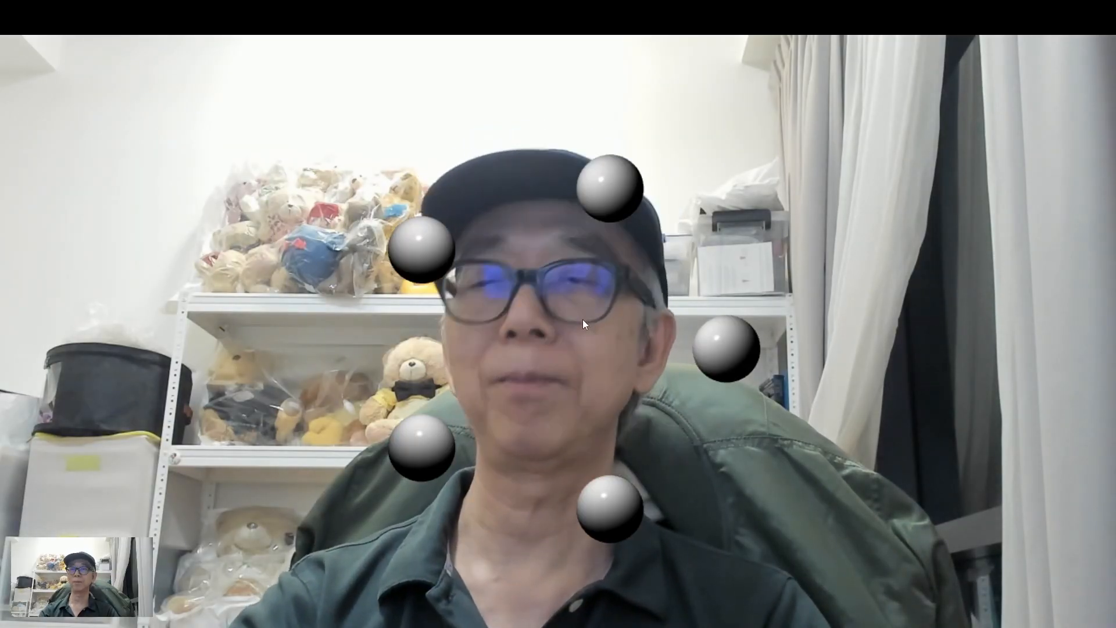
key("Escape")
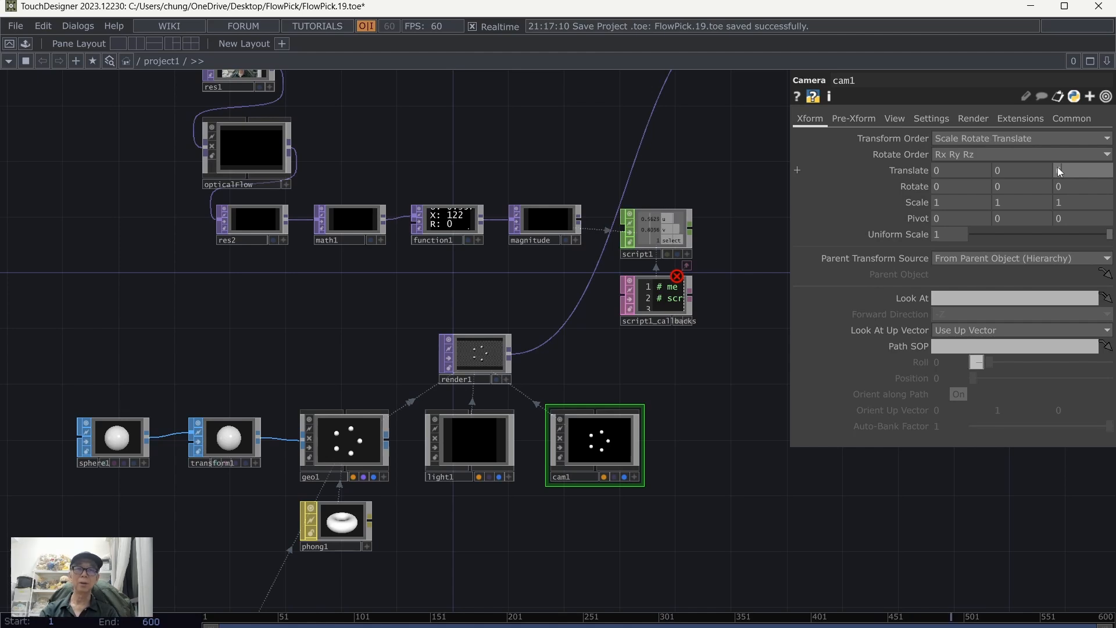
- Set cam1's Translate Z to 6 and save the project
type("6")
key("Return")
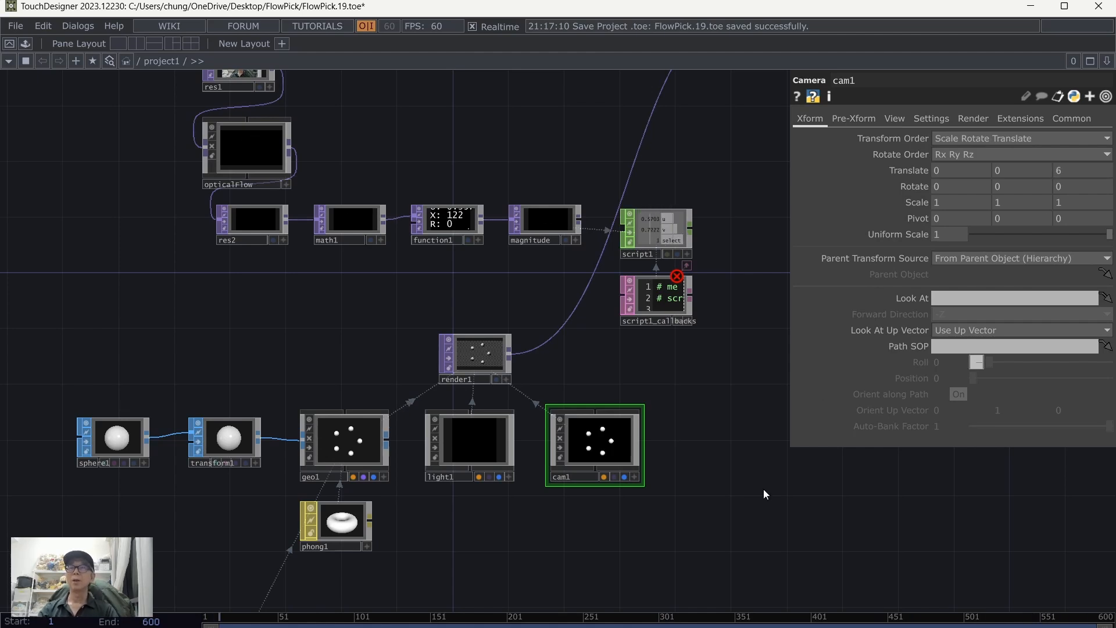
left_click_drag(758, 496, 737, 402)
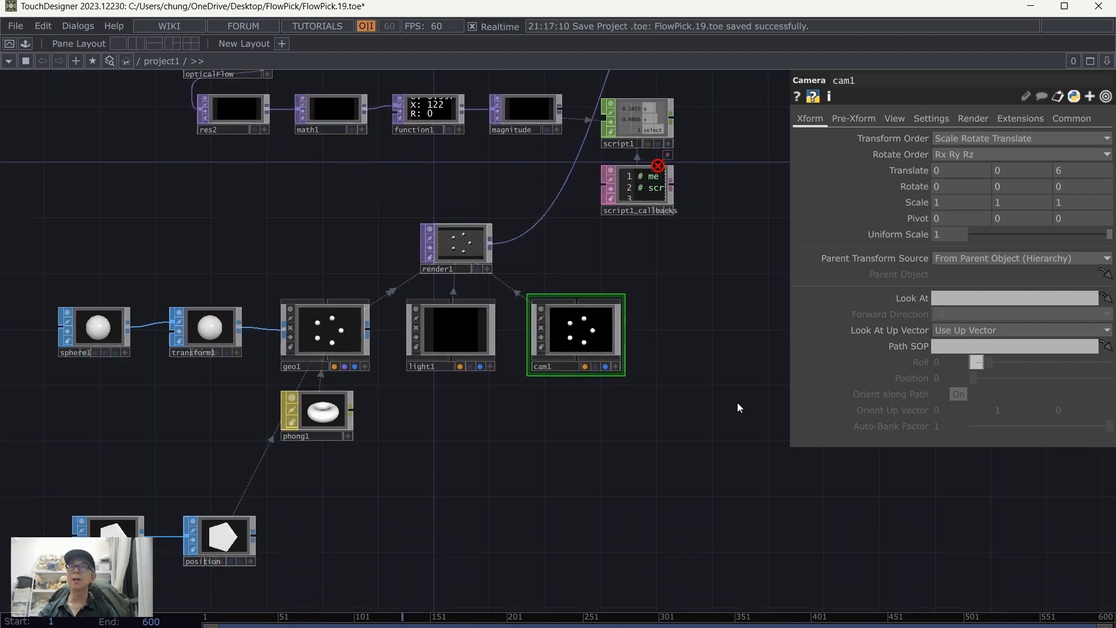
left_click(15, 26)
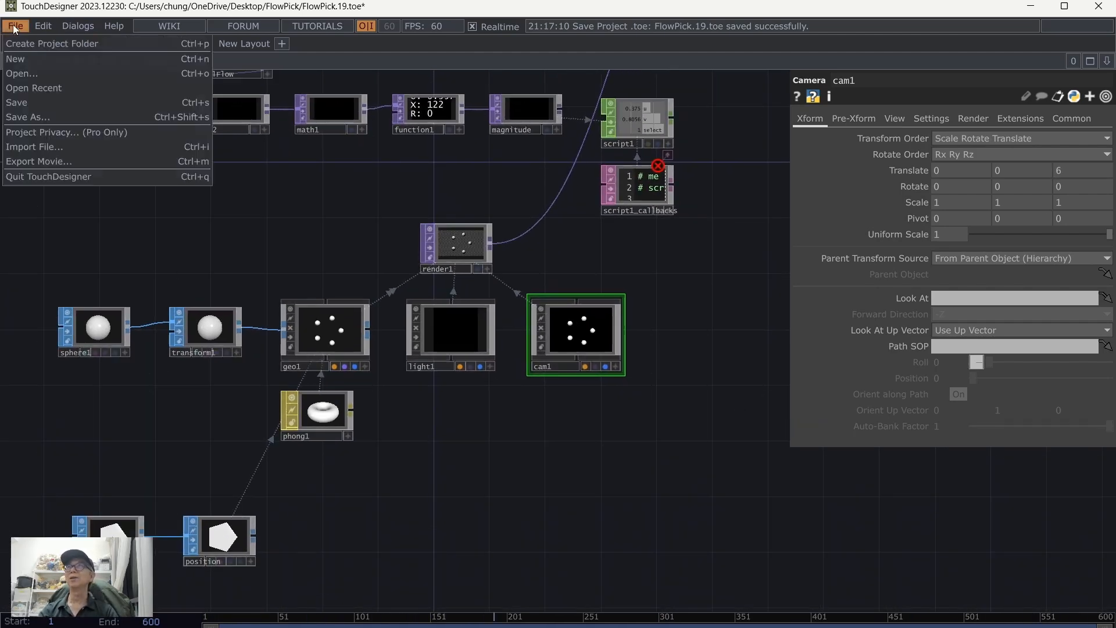
left_click(33, 105)
- Add a Ramp TOP beside the position Null SOP, below phong1
key("Tab")
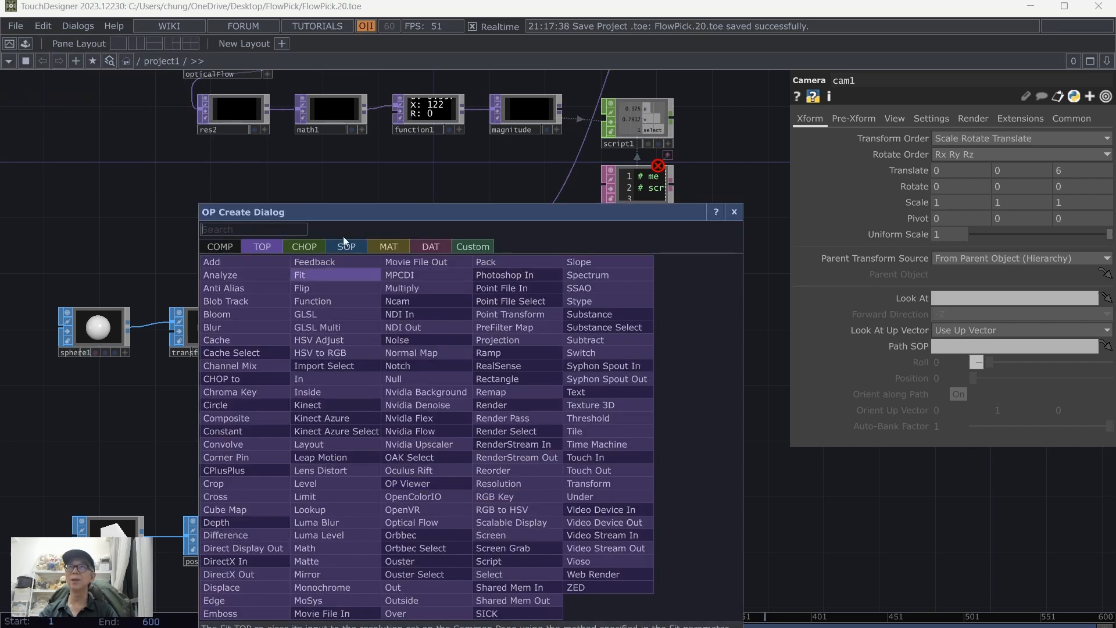
left_click_drag(482, 215, 676, 135)
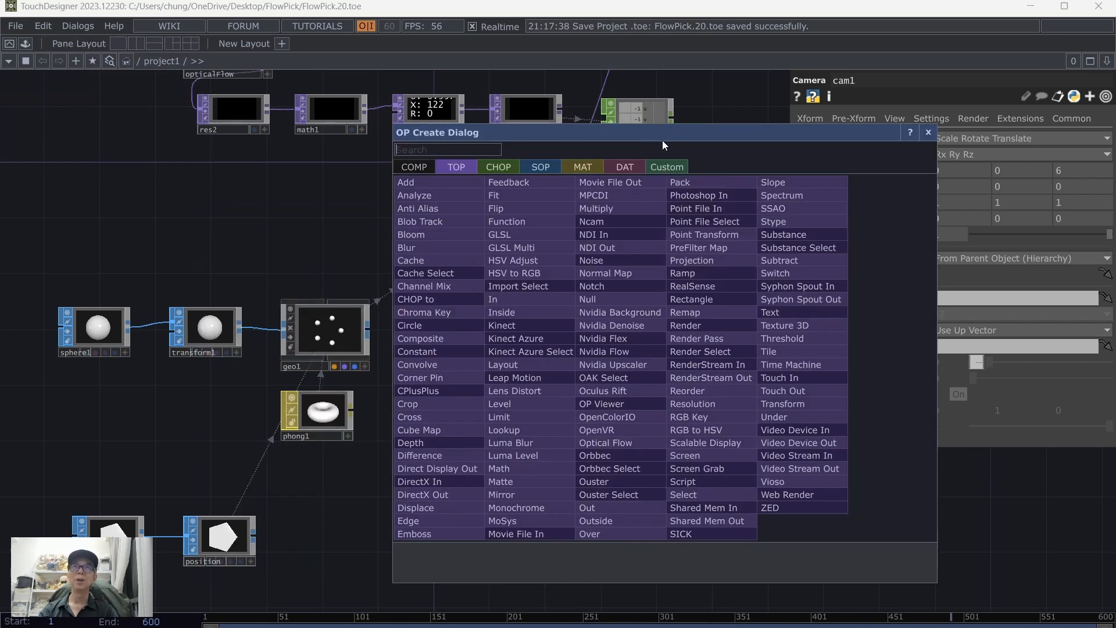
left_click(685, 274)
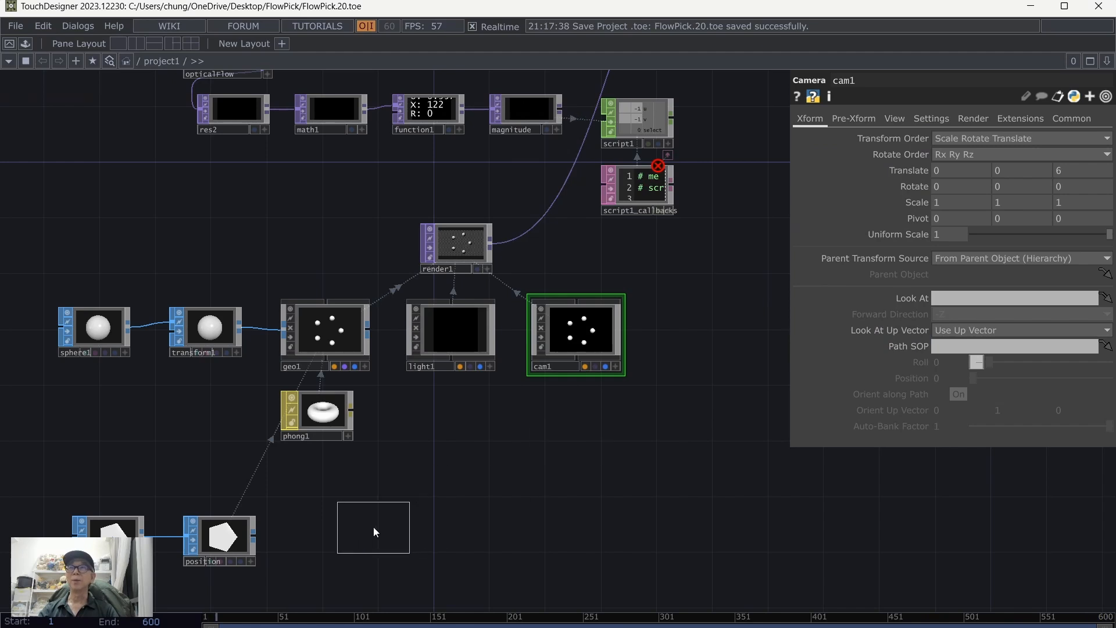
left_click(347, 544)
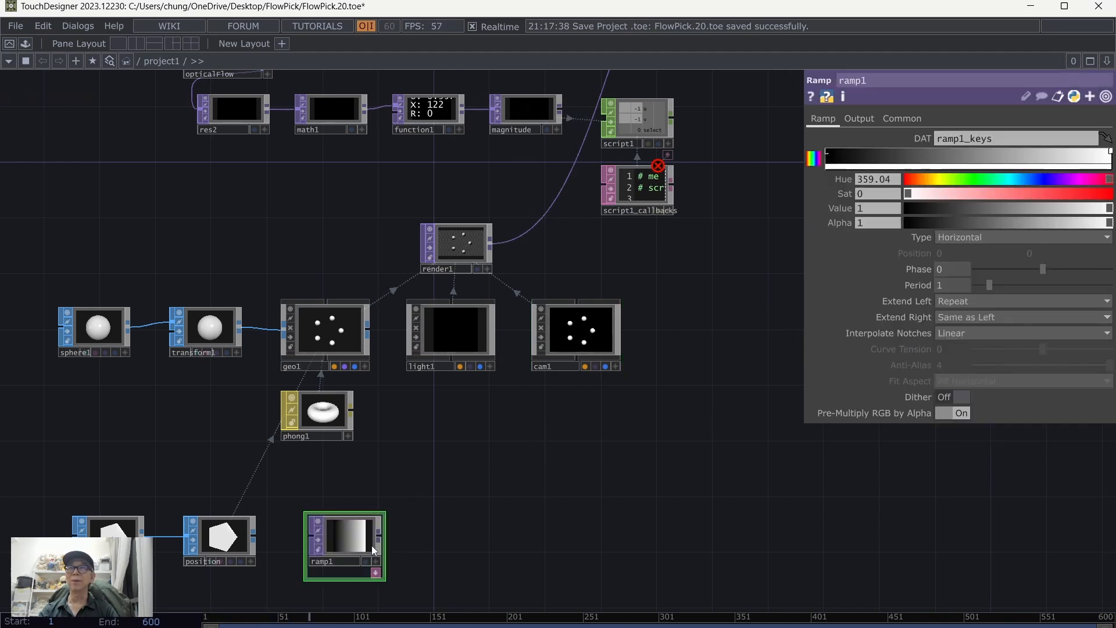
- Give ramp1 a Custom Resolution of 5 by 1 and reduce the height of its node
left_click(896, 120)
left_click(979, 138)
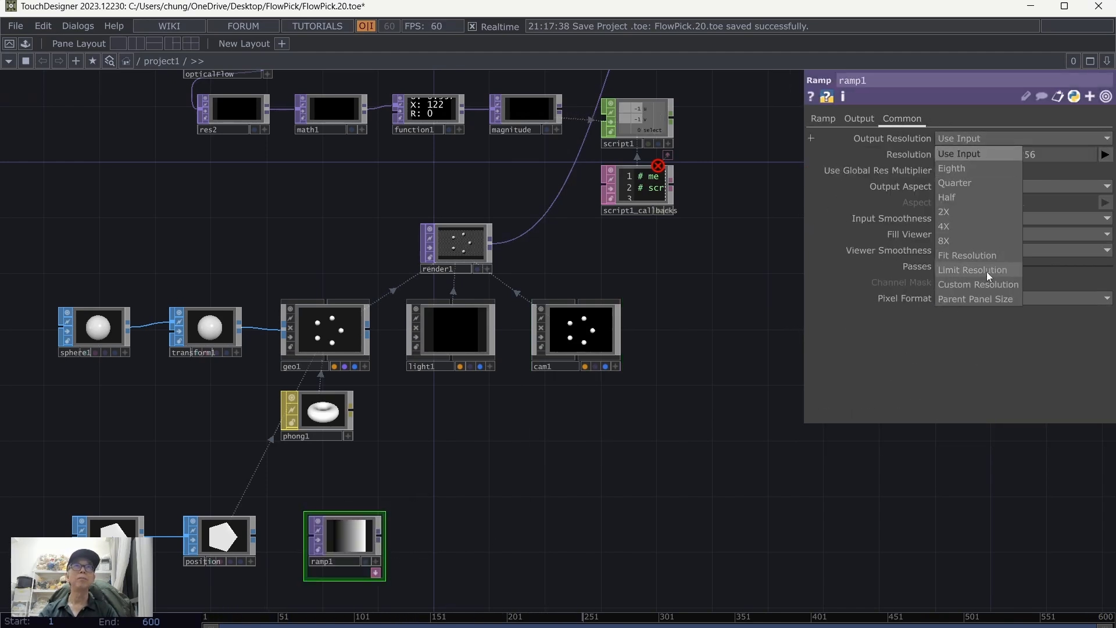
left_click(985, 287)
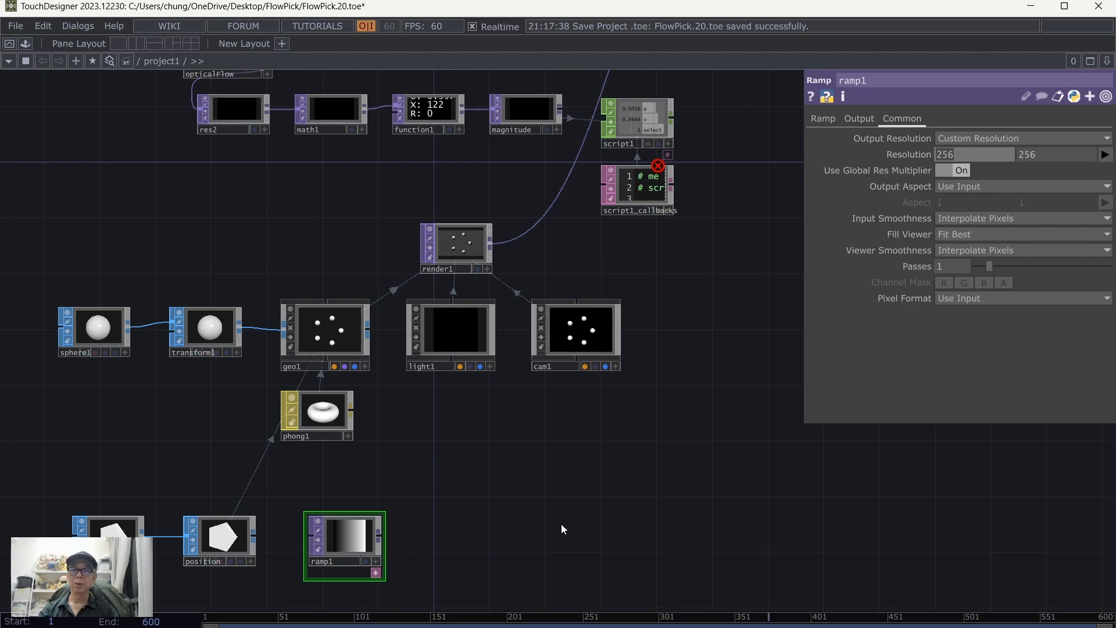
type("5")
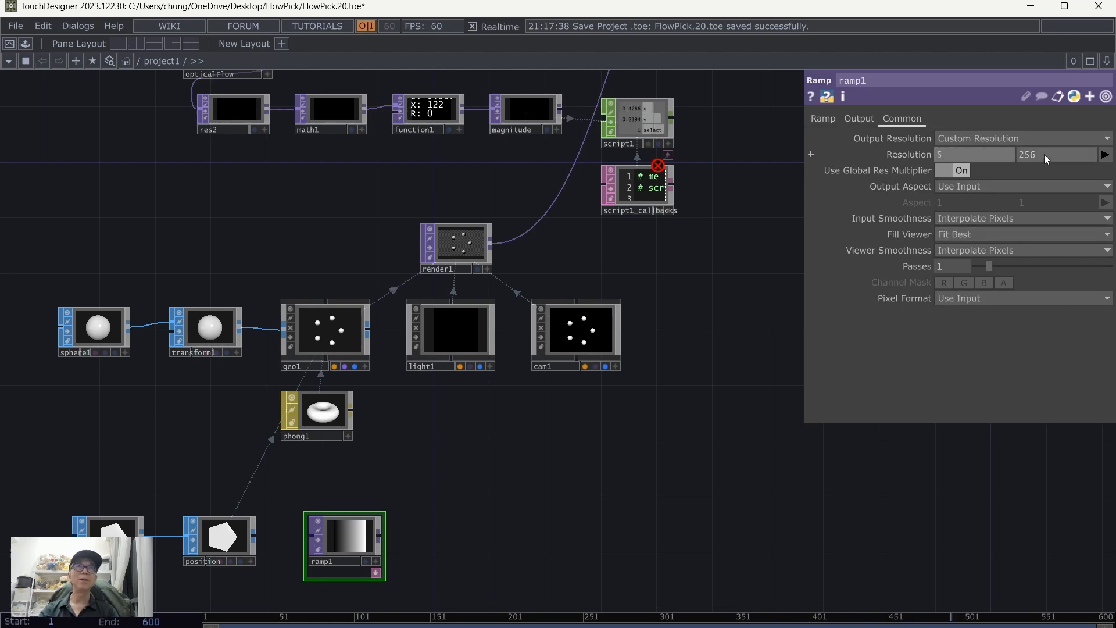
key("Tab")
type("1")
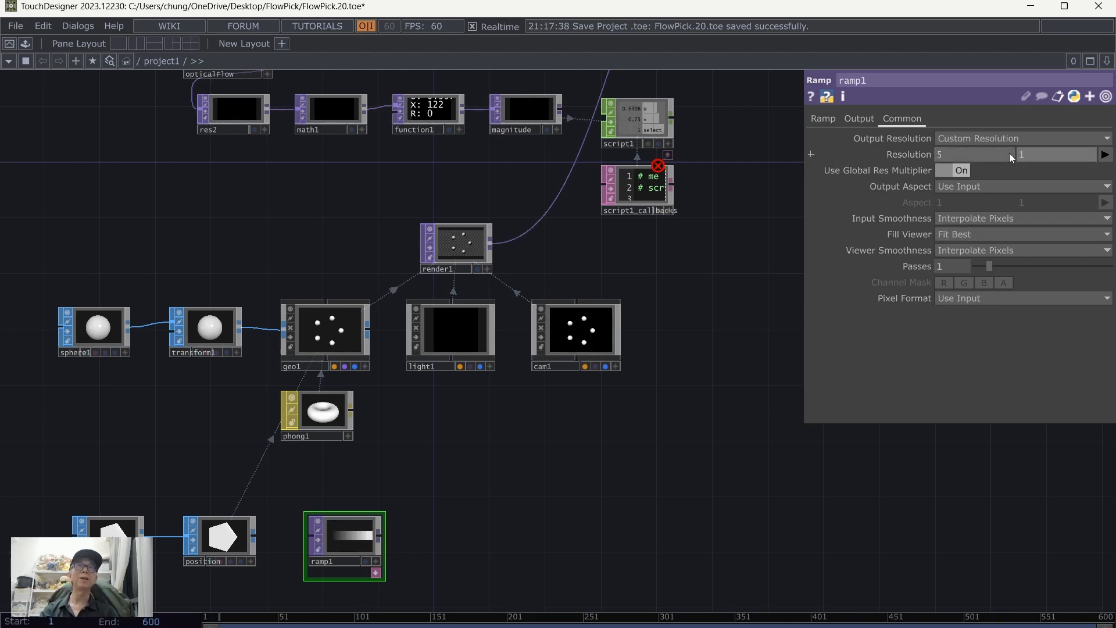
key("Return")
left_click_drag(382, 511, 382, 535)
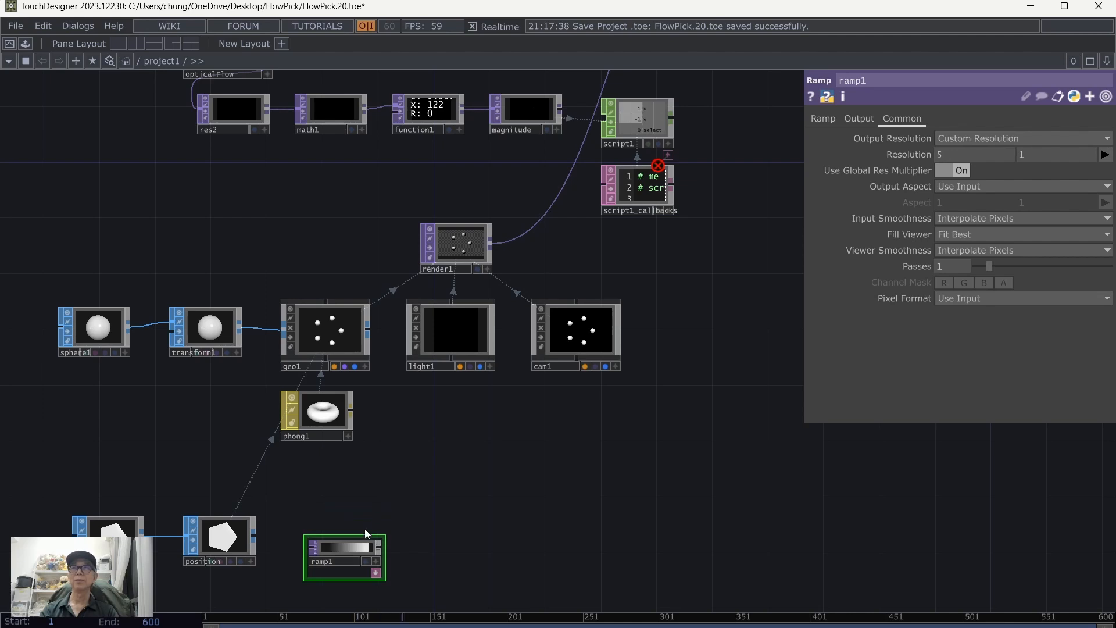
- Colour ramp1's first key yellow with Hue 60, Saturation 1 and Value 1
left_click(823, 120)
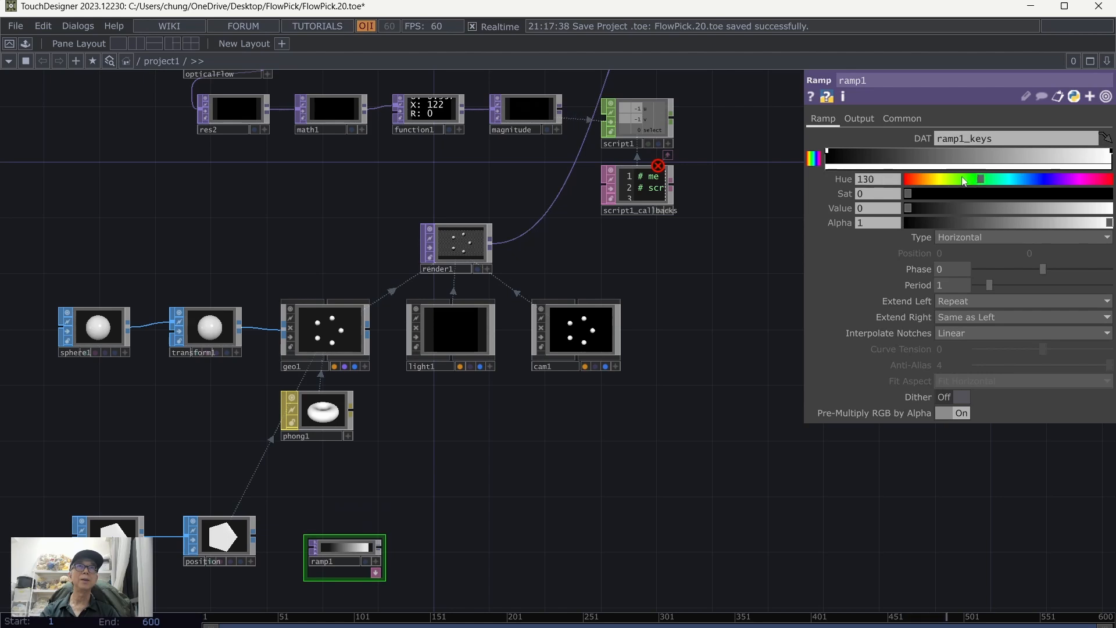
left_click(925, 179)
left_click_drag(909, 194, 1111, 196)
left_click_drag(909, 204, 1110, 210)
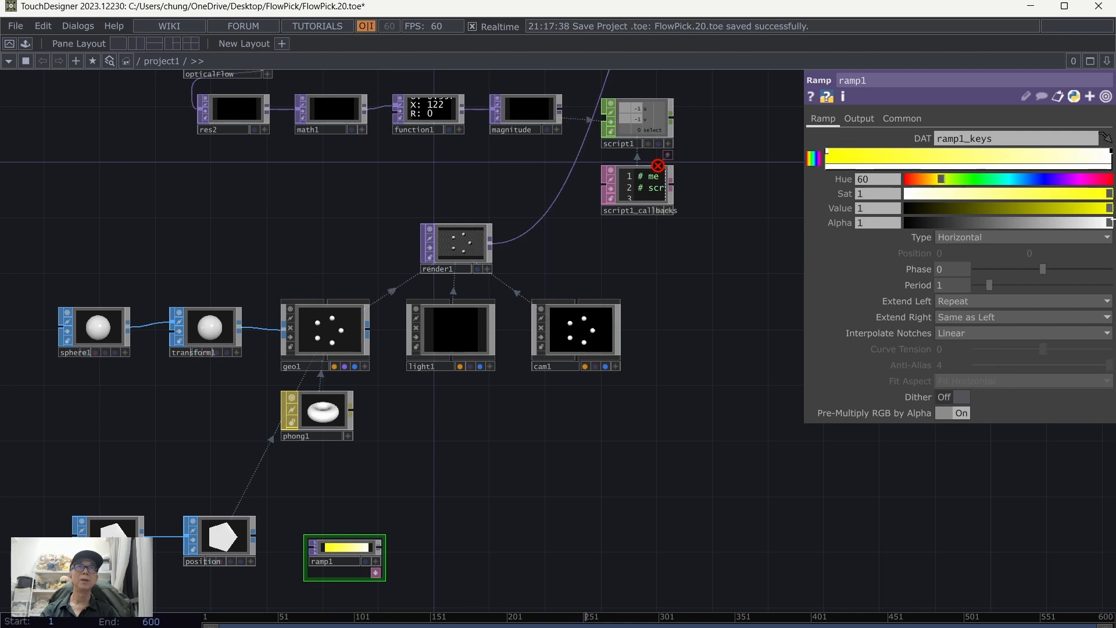
- Colour ramp1's last key cyan with a Hue of about 179 and Saturation 1
left_click(1110, 151)
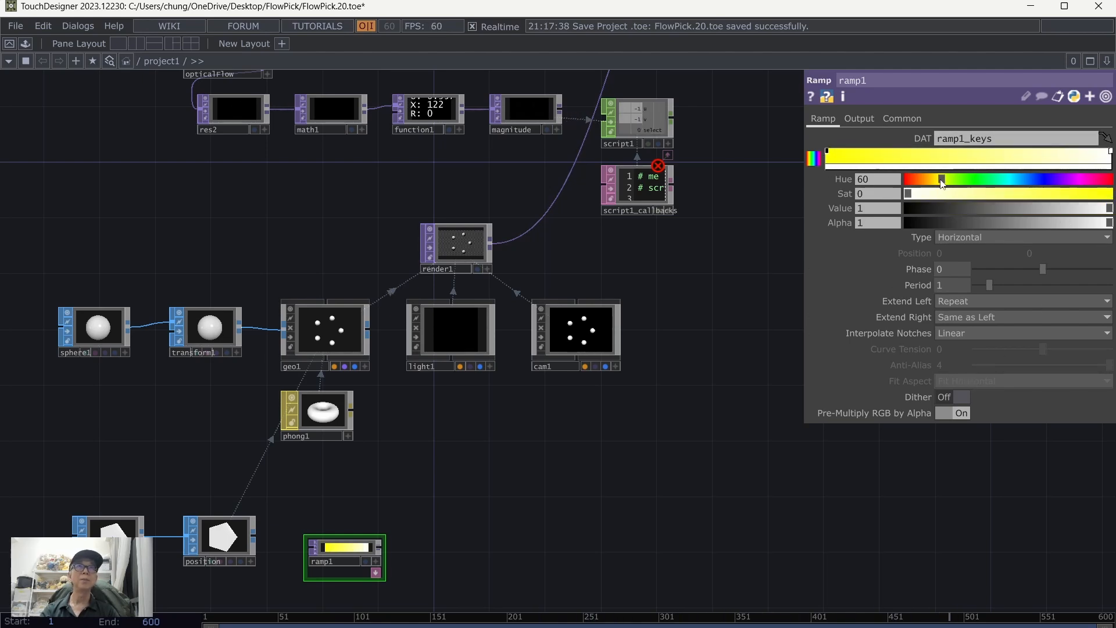
left_click_drag(942, 184, 1005, 187)
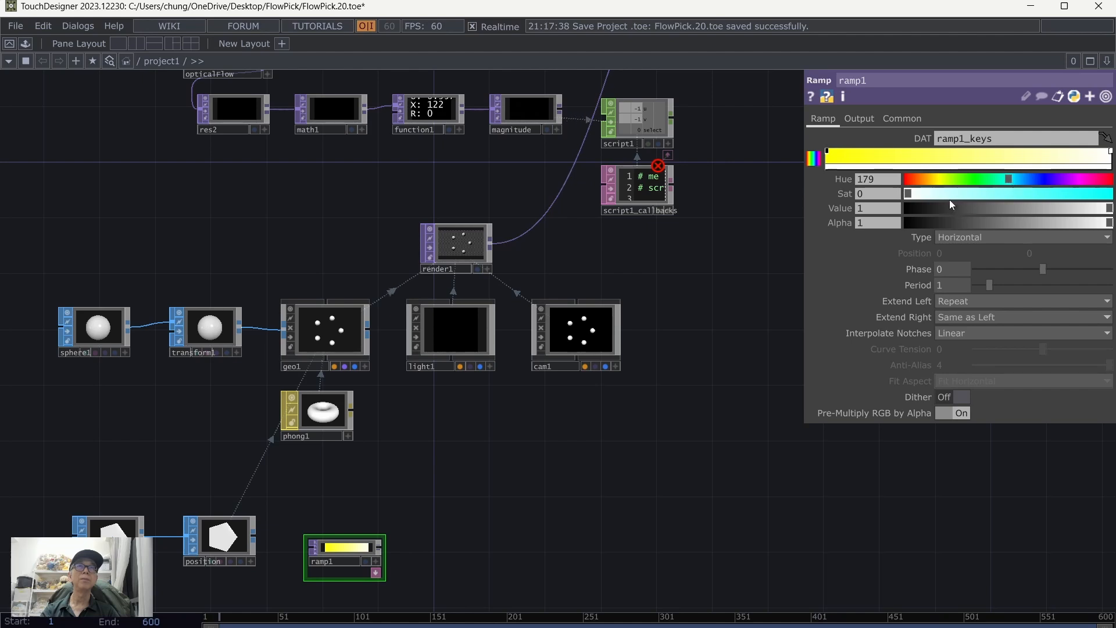
left_click_drag(914, 195, 1111, 194)
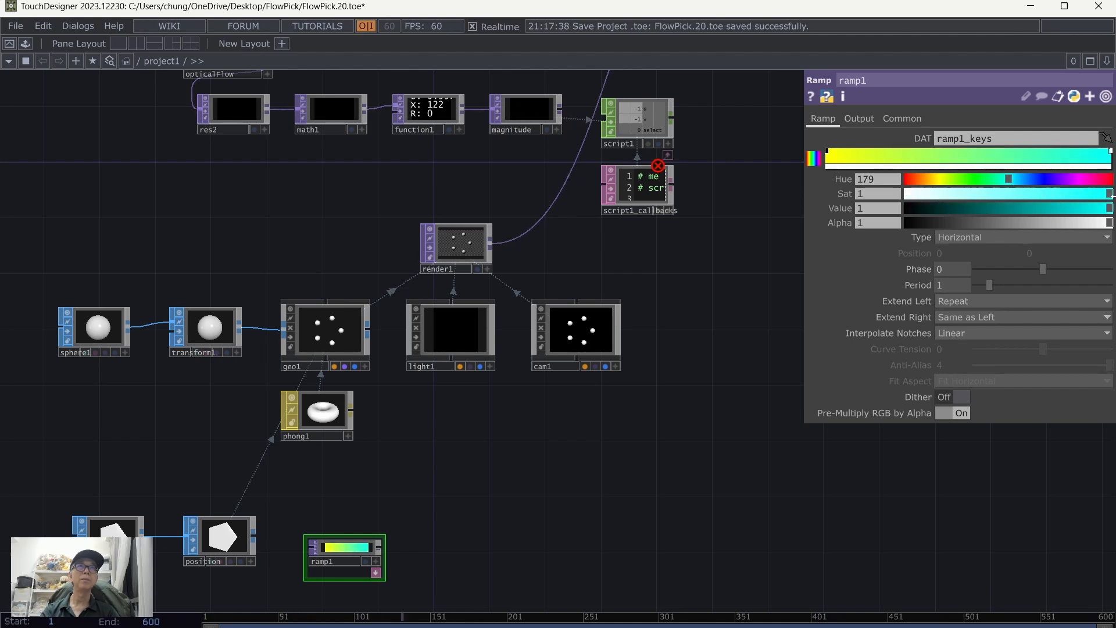
left_click_drag(1008, 179, 1008, 182)
- Add a key in the middle of ramp1 and colour it red with Hue 360 and Saturation 1
left_click(968, 150)
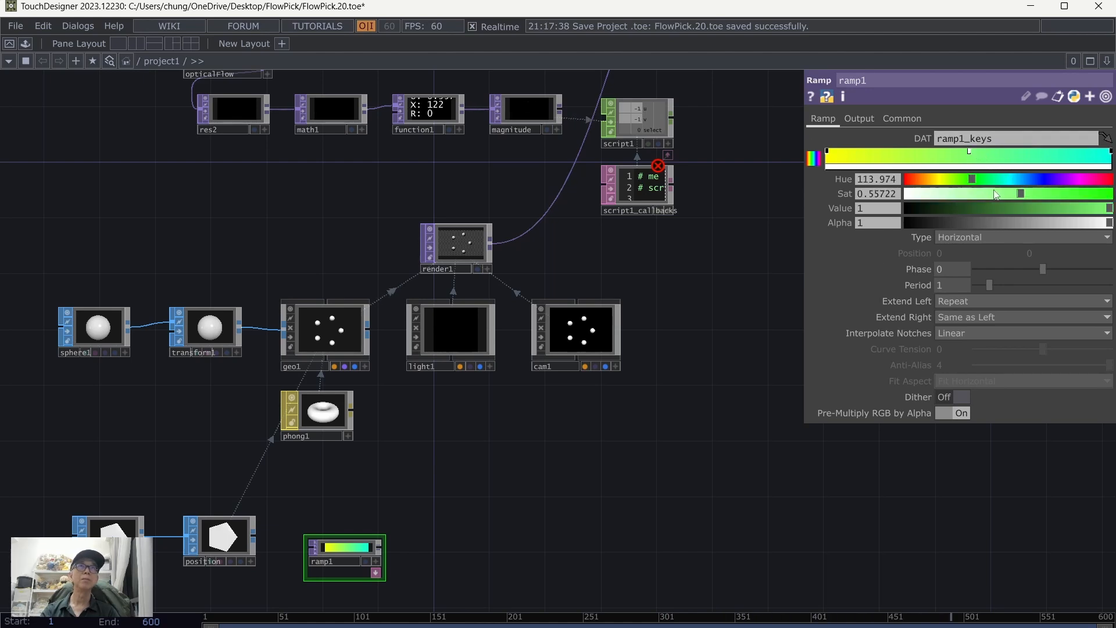
left_click_drag(971, 179, 1111, 180)
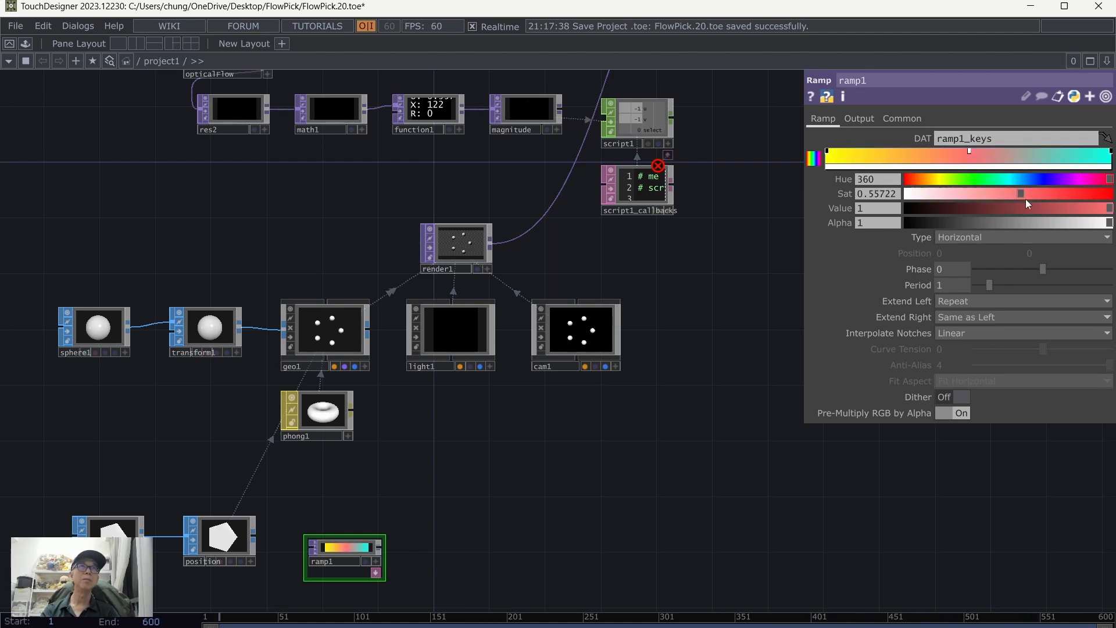
left_click_drag(1019, 193, 1111, 194)
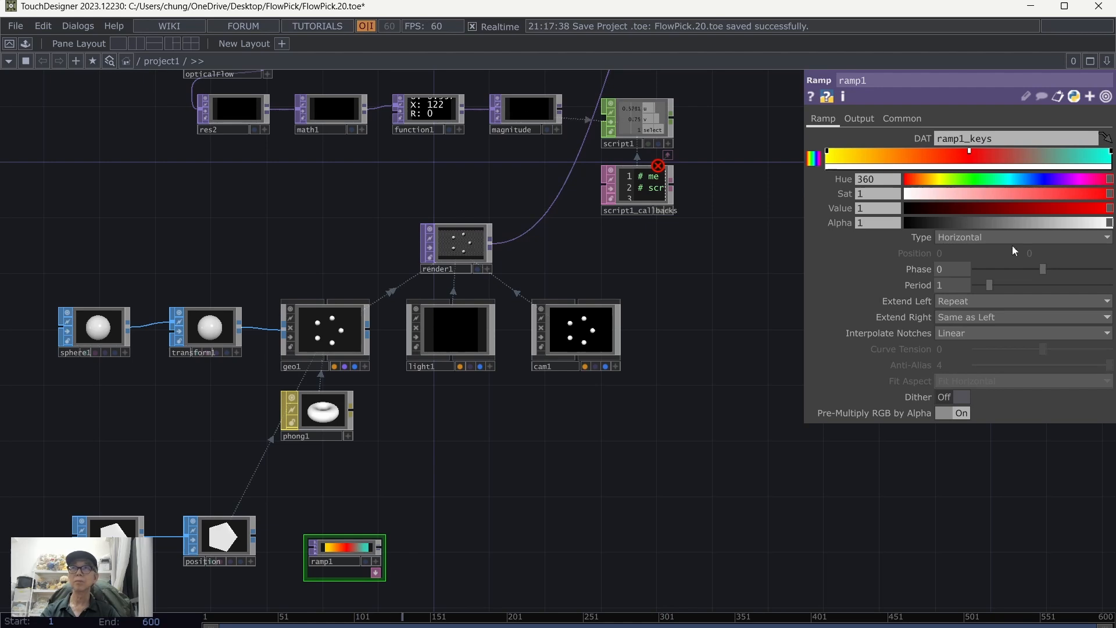
- Append a Null TOP to the output of ramp1
scroll(454, 533, "up", 3)
left_click_drag(439, 525, 523, 432)
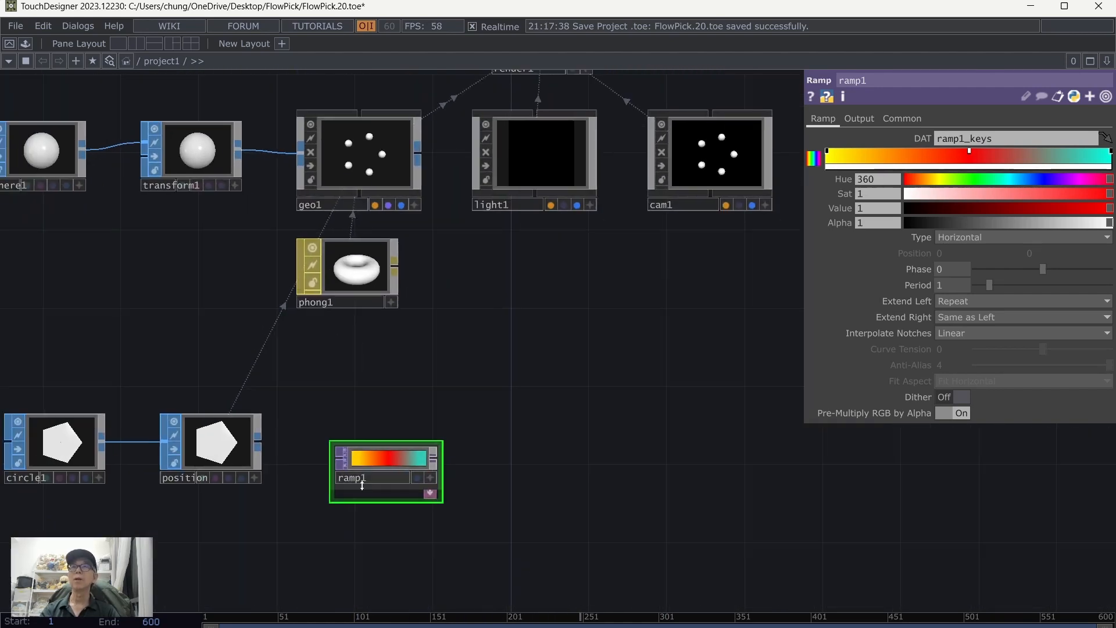
left_click(436, 457)
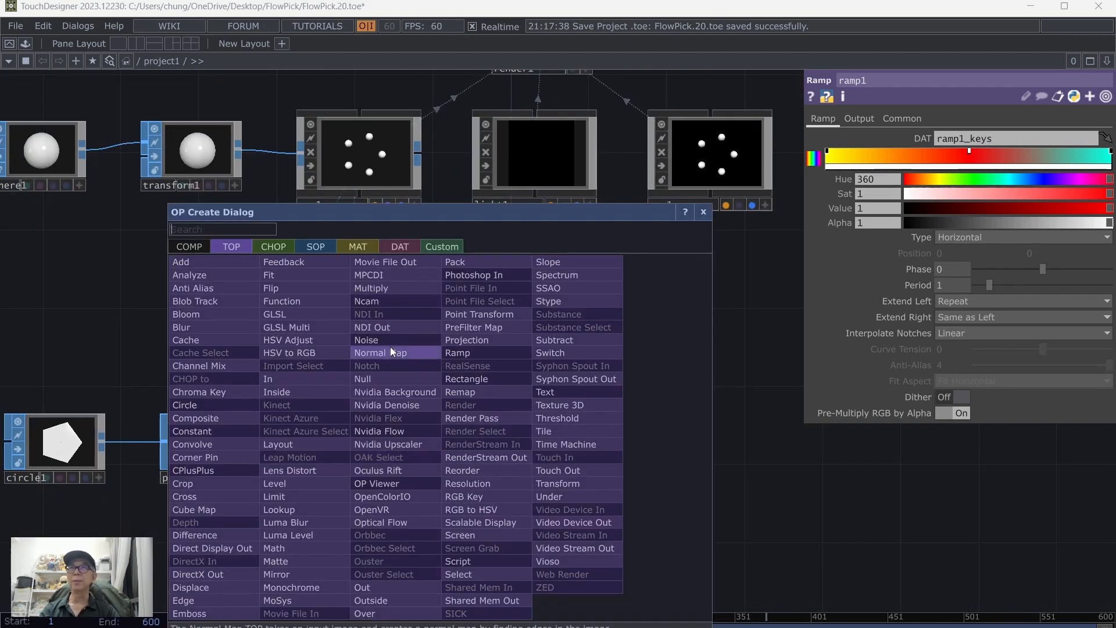
left_click(394, 376)
left_click(543, 461)
- Rename the Null TOP connected to ramp1 as colour
scroll(701, 509, "up", 2)
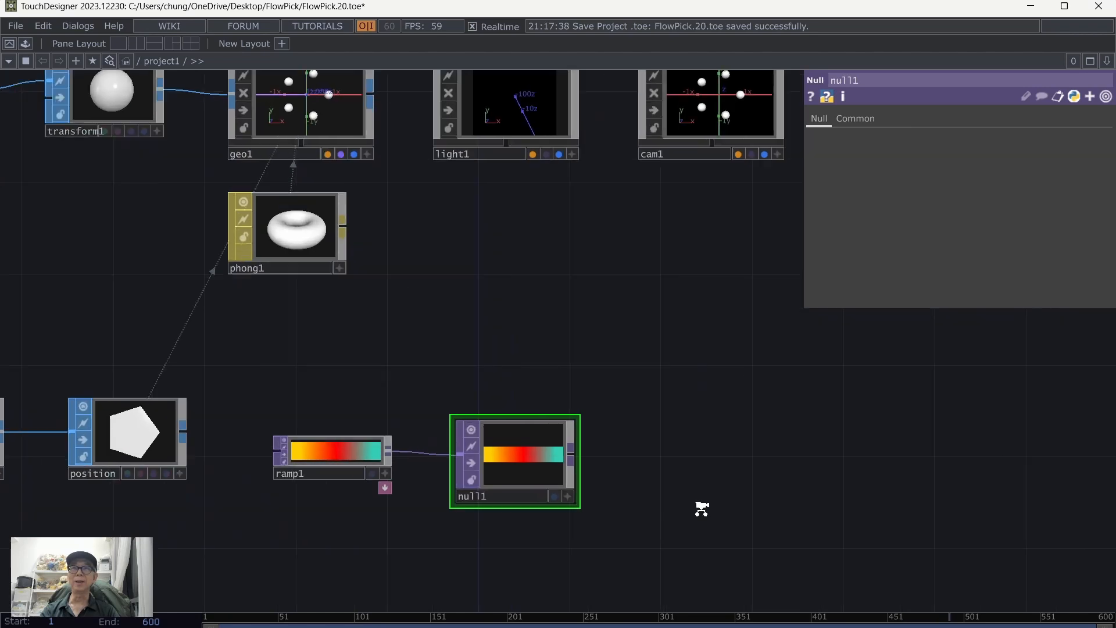
scroll(702, 508, "up", 2)
left_click(376, 488)
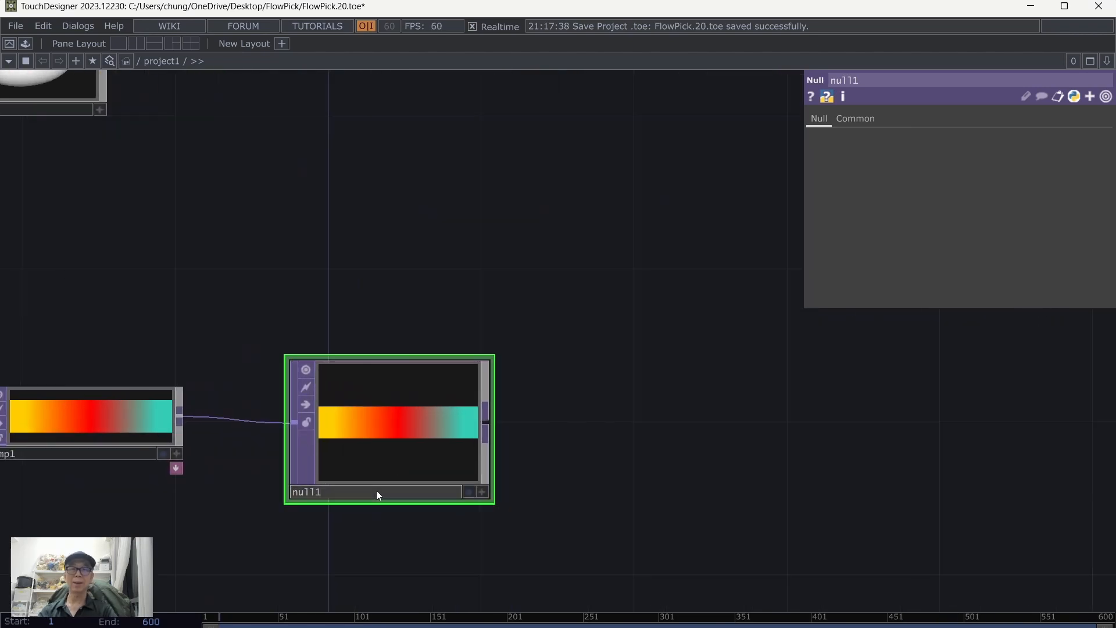
key("BackSpace")
type("colour")
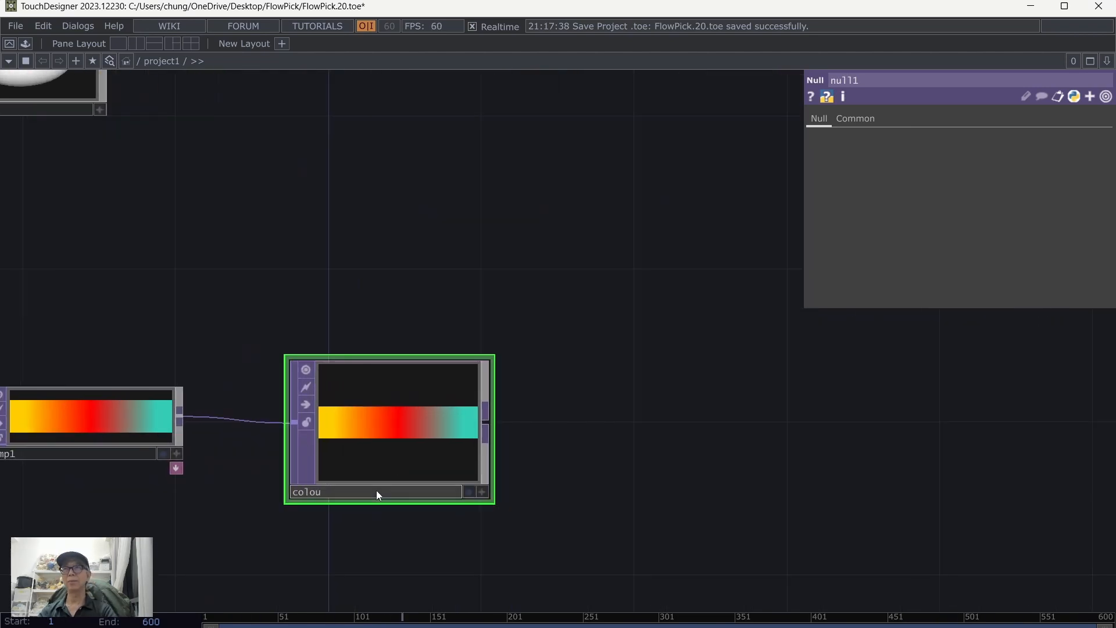
key("Return")
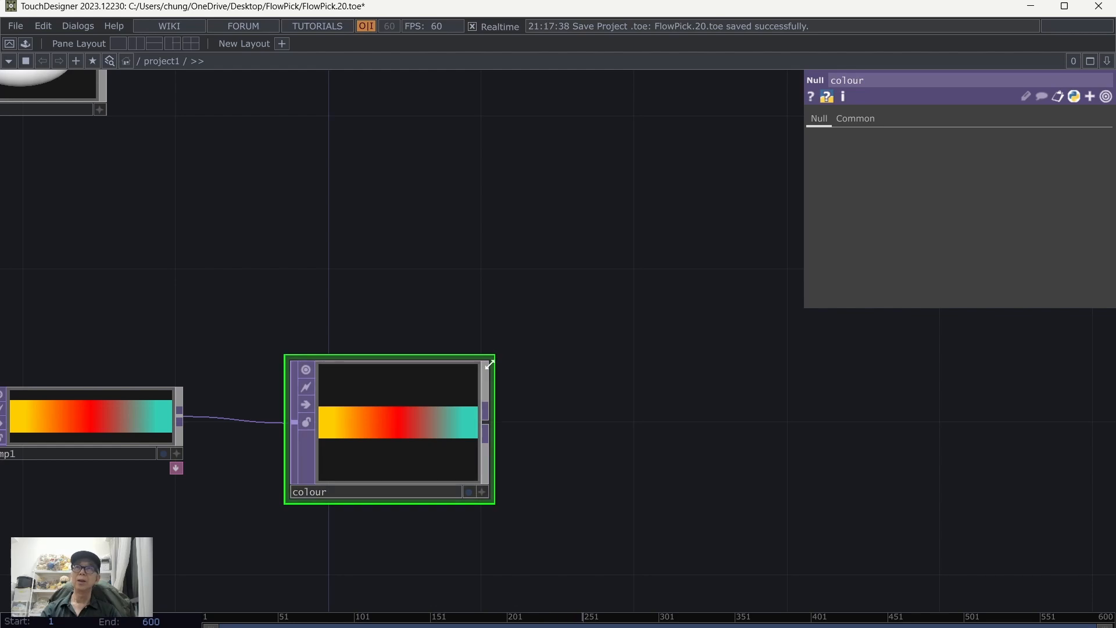
- Shrink the colour Null's tile, line it up beside ramp1, and set its viewer smoothness to Nearest Pixel
left_click_drag(496, 359, 495, 420)
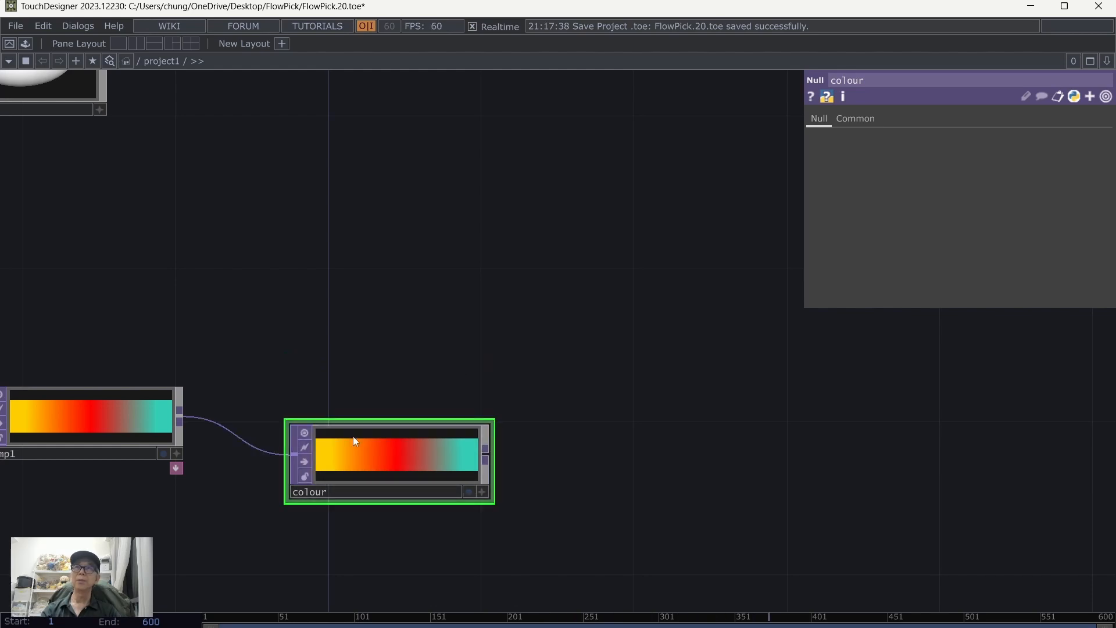
left_click_drag(354, 442, 317, 406)
left_click(853, 120)
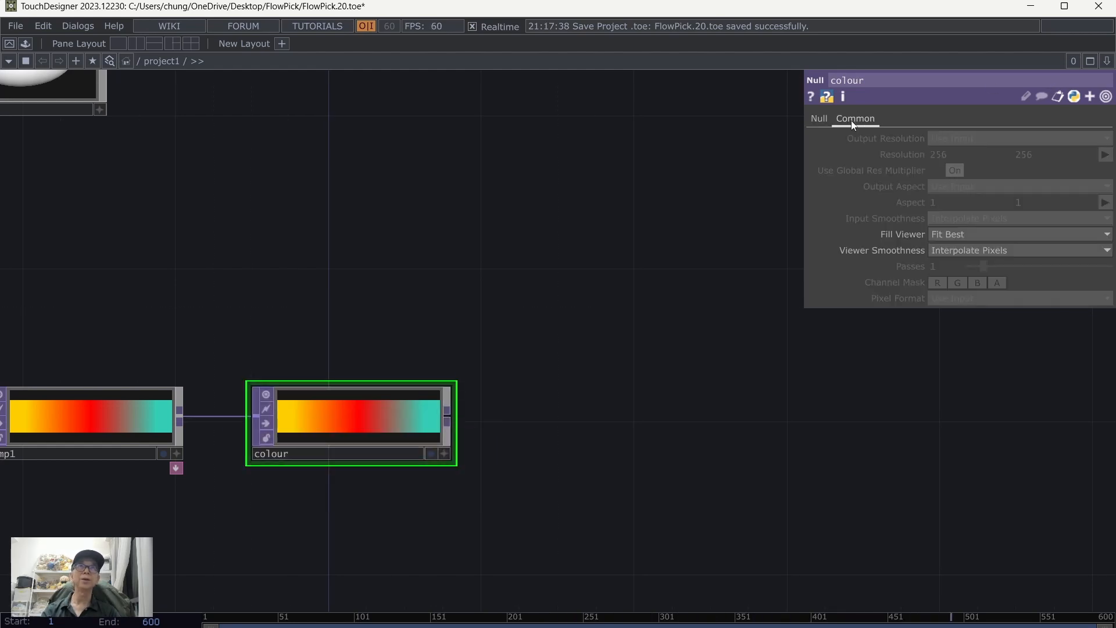
left_click(948, 252)
left_click(953, 277)
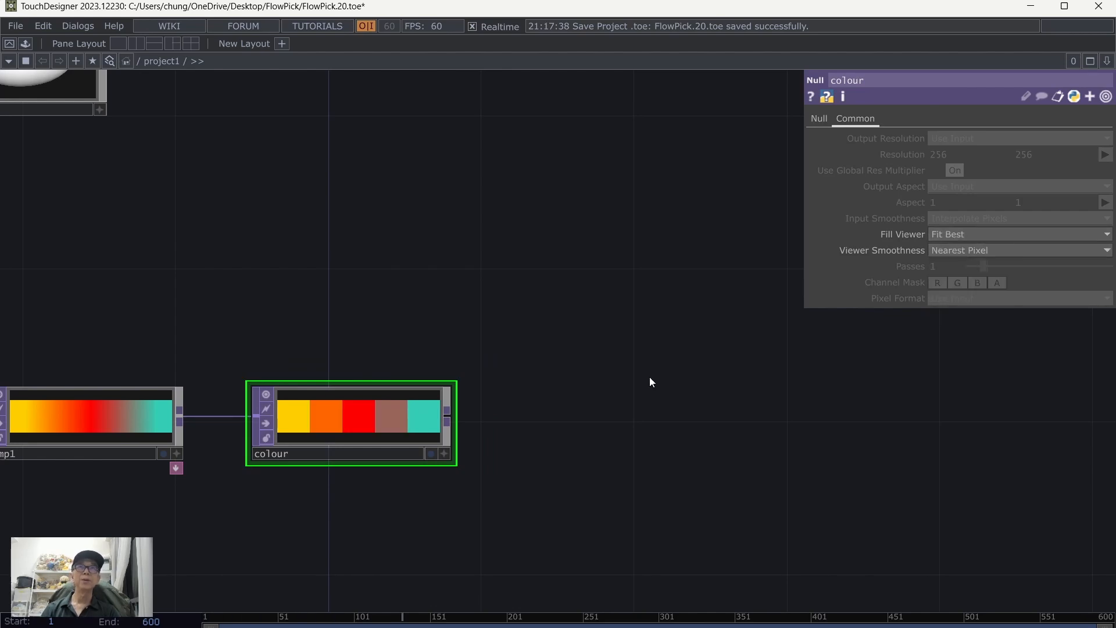
- Assign the colour Null as the Color OP for geo1's instancing
scroll(610, 364, "down", 3)
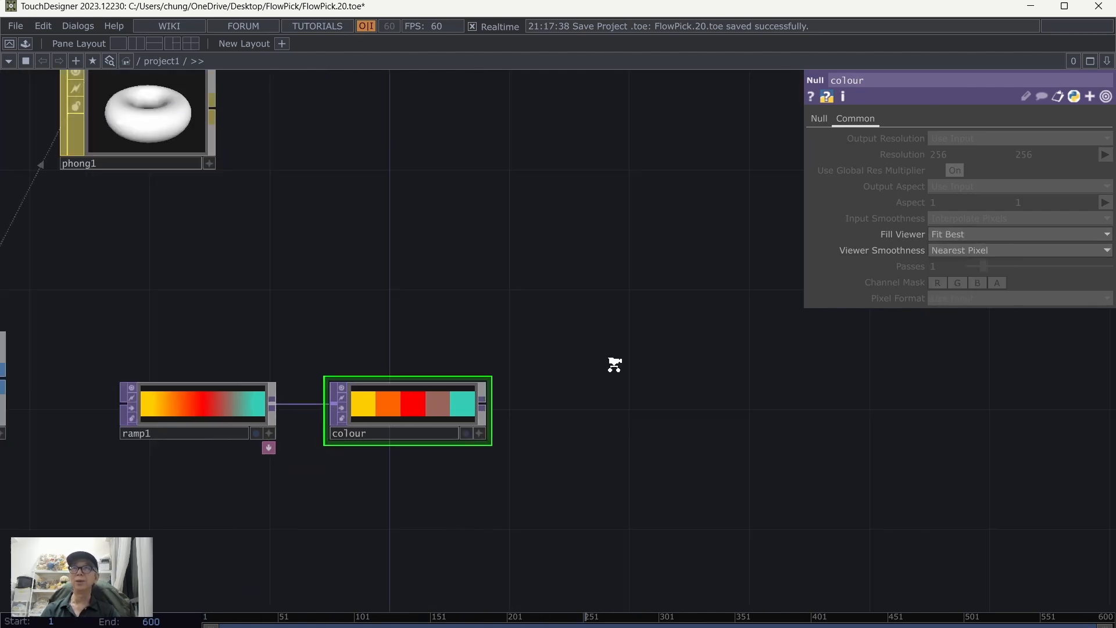
scroll(651, 278, "down", 3)
left_click_drag(636, 326, 622, 398)
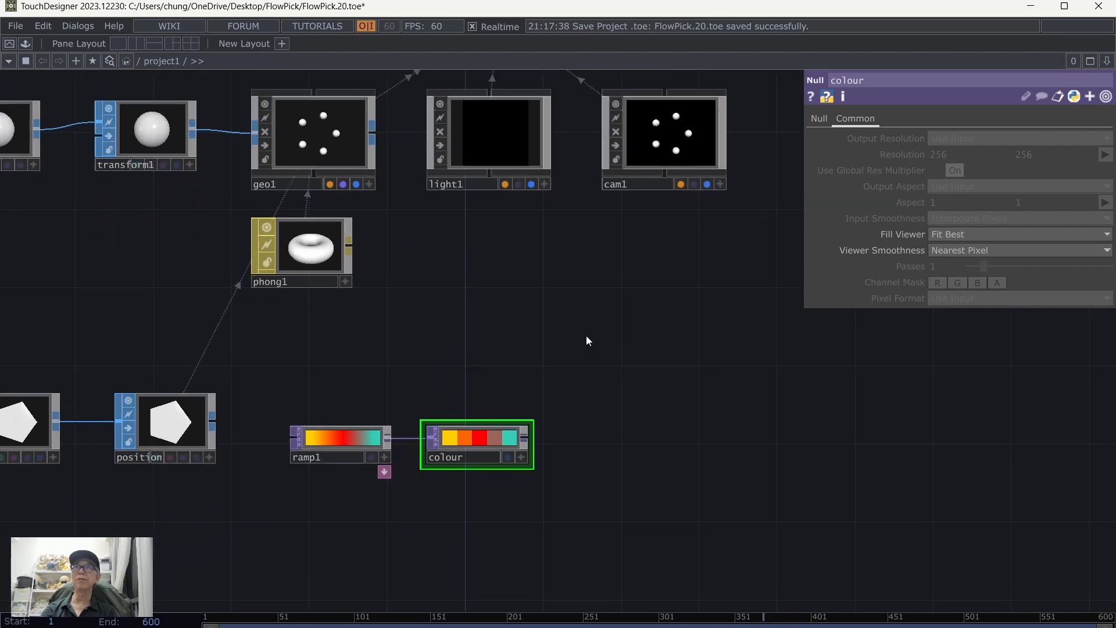
left_click(318, 150)
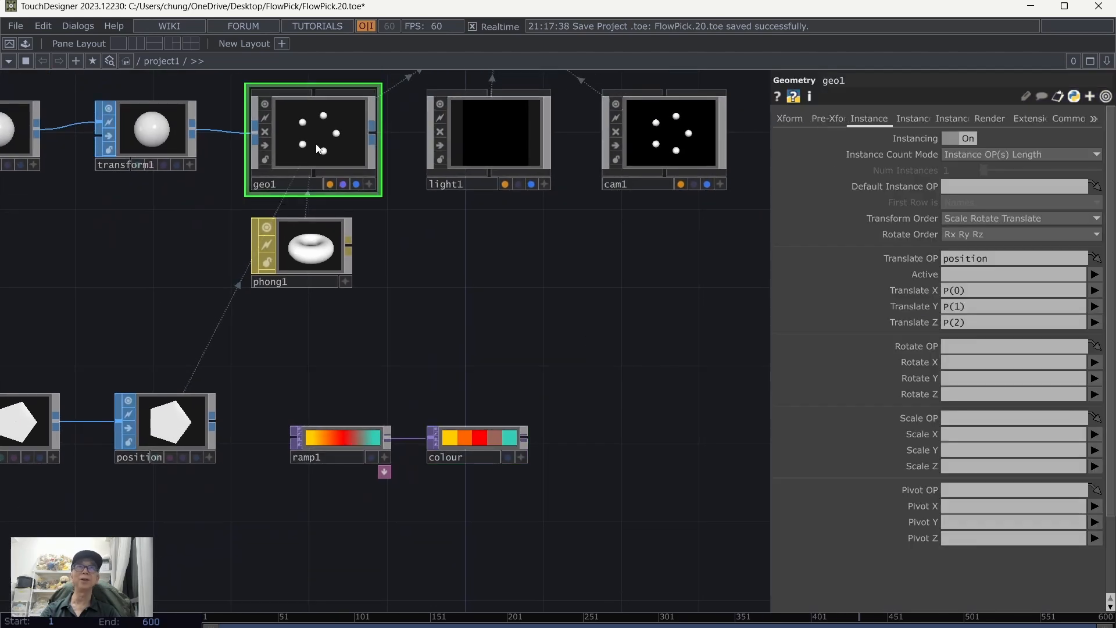
left_click(911, 120)
scroll(968, 417, "down", 3)
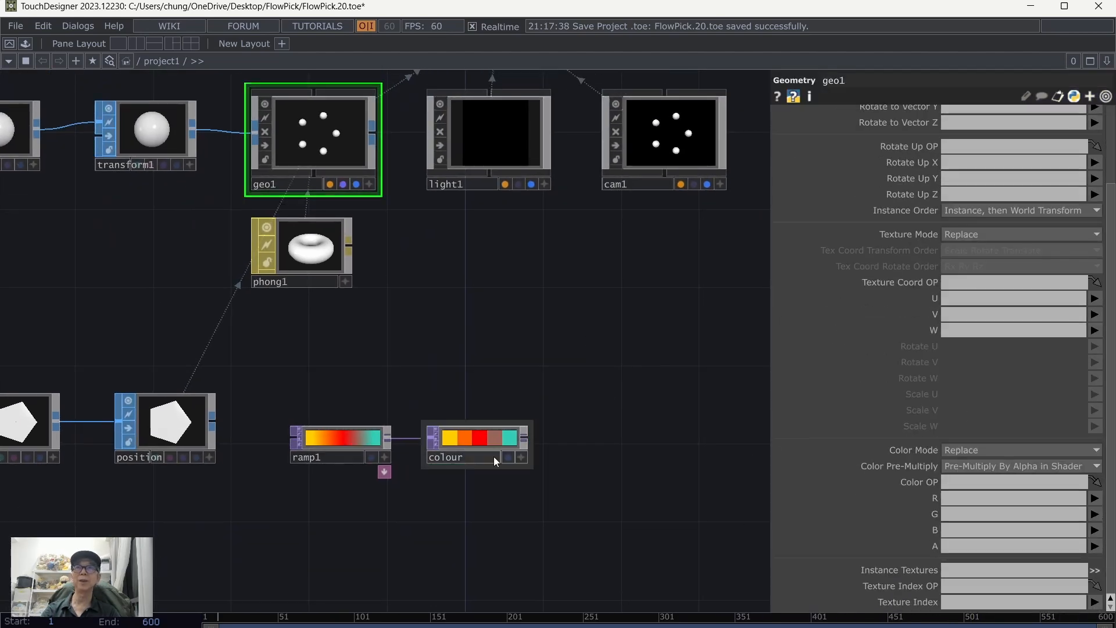
left_click_drag(512, 444, 994, 482)
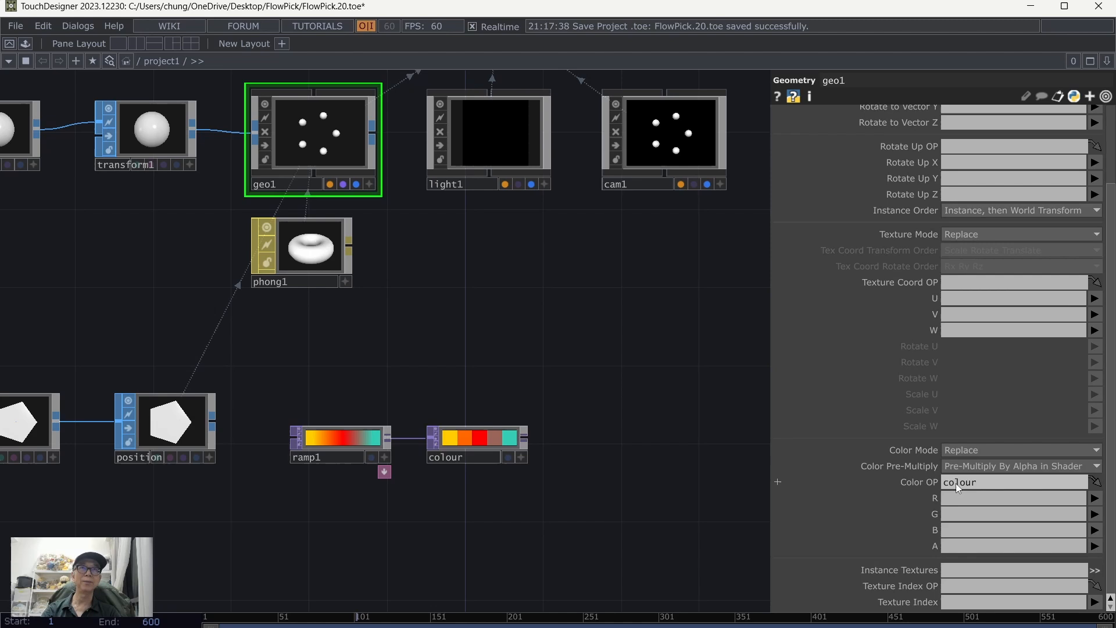
- Map geo1's instance color R, G and B to the r, g and b channels of the colour operator
left_click(1095, 498)
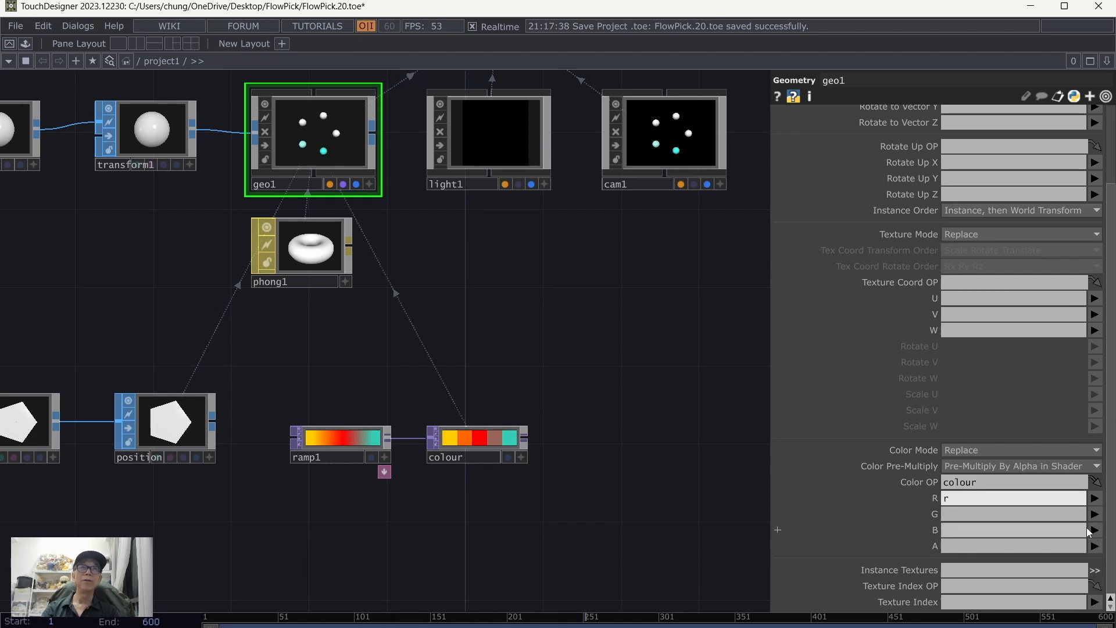
left_click(1094, 515)
left_click(1095, 514)
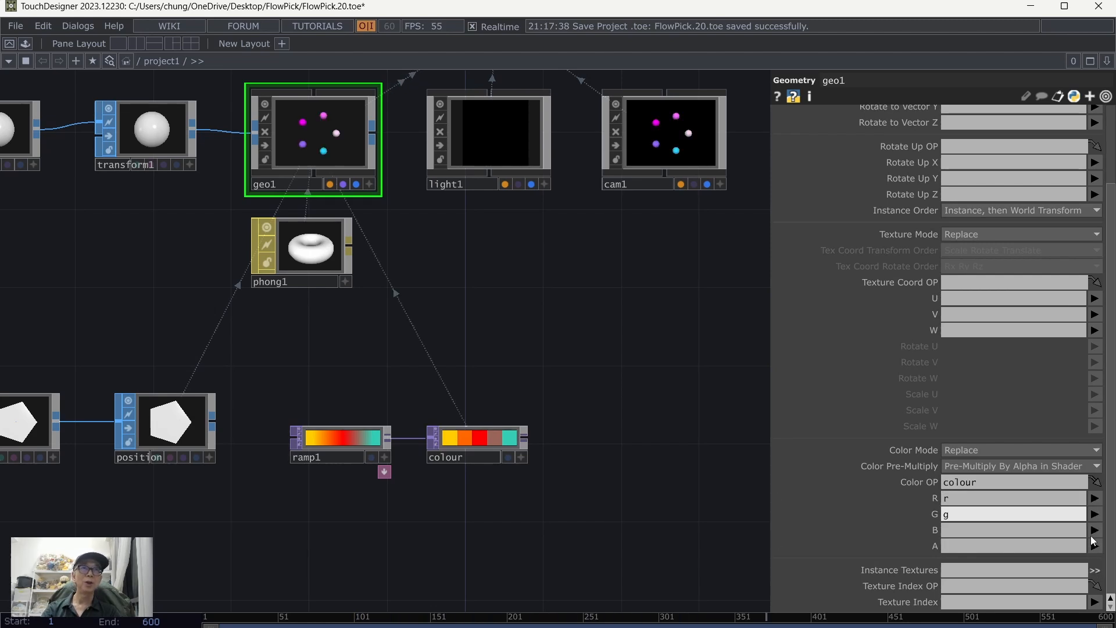
left_click(1094, 545)
left_click(1093, 530)
left_click(1092, 575)
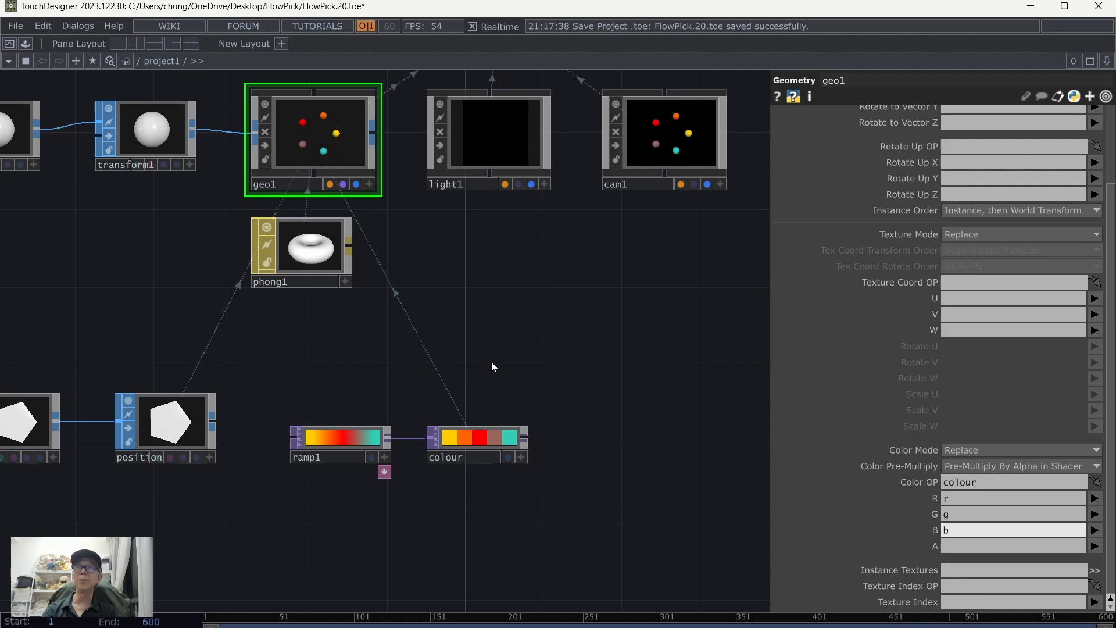
- Hide geo1's parameters and save the project
left_click_drag(595, 328, 577, 419)
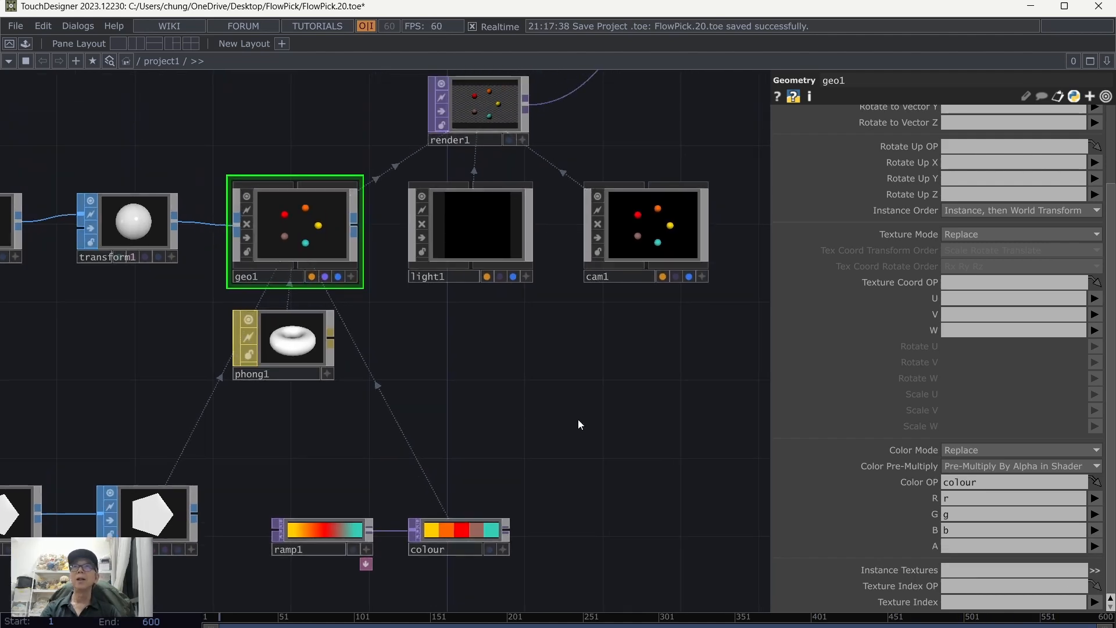
key("p")
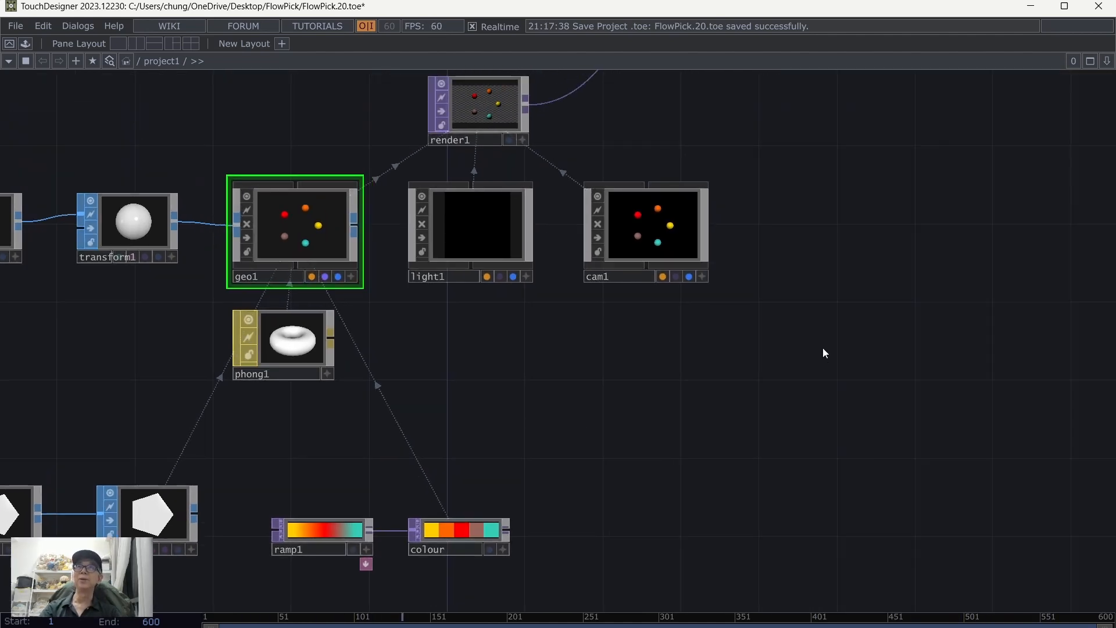
left_click_drag(822, 354, 804, 501)
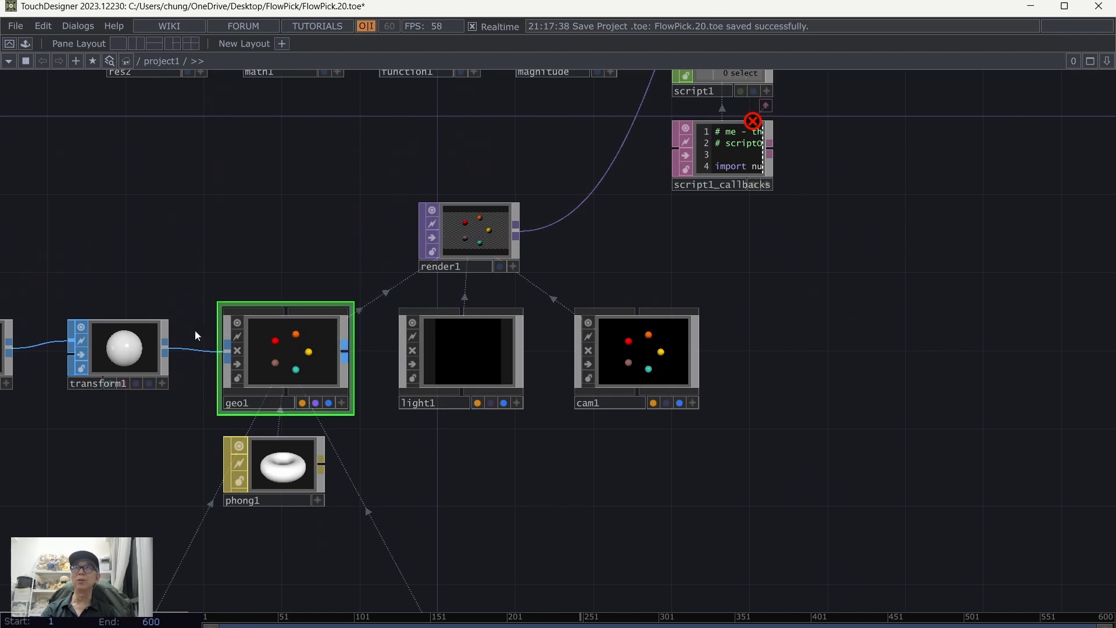
left_click_drag(242, 196, 254, 262)
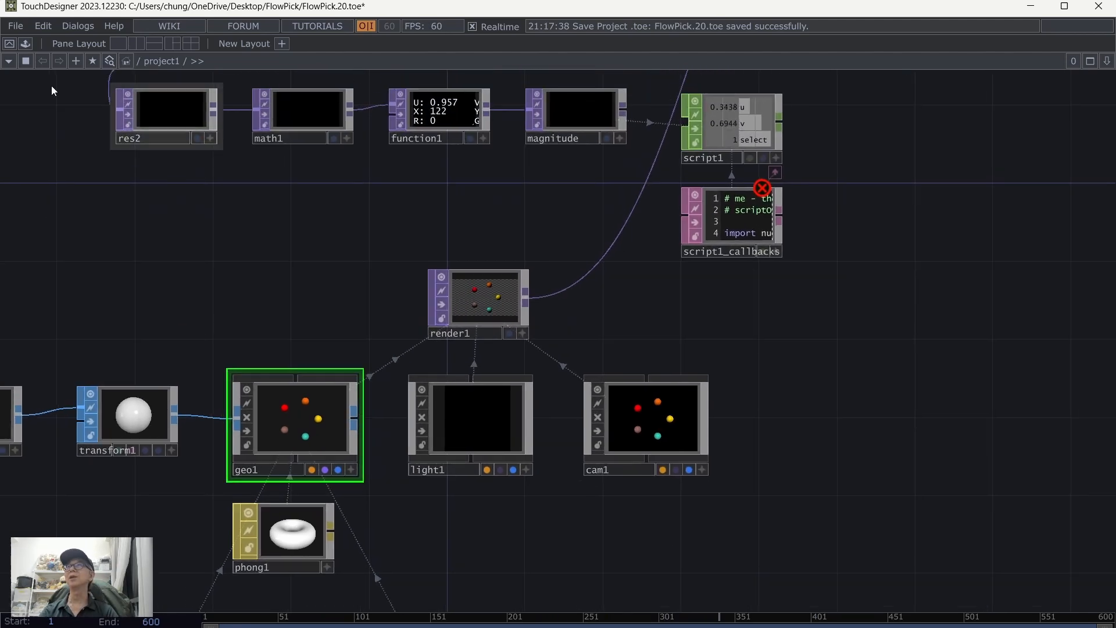
left_click(16, 25)
left_click(26, 104)
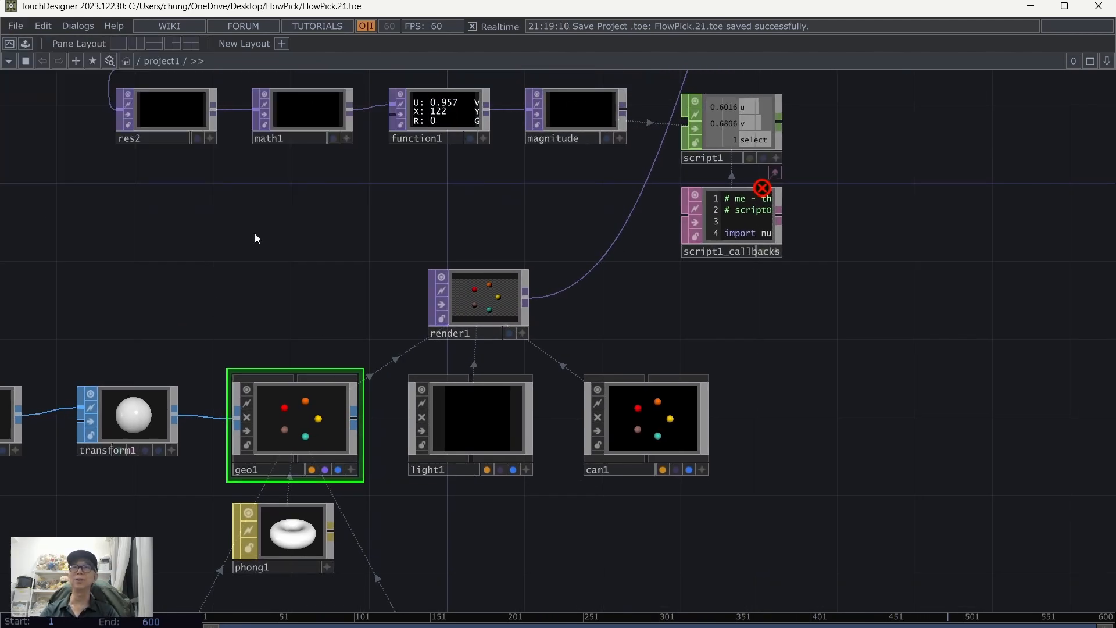
- Preview the coloured spheres over the webcam image in Perform Mode and return to the network editor
left_click_drag(813, 338, 524, 494)
scroll(604, 329, "down", 3)
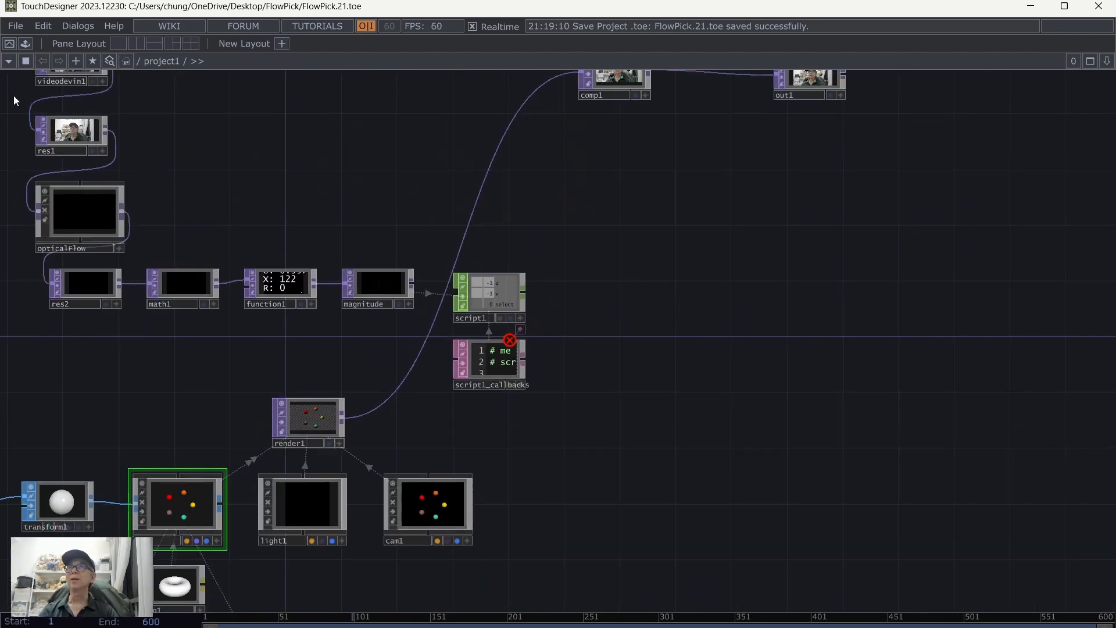
left_click(8, 44)
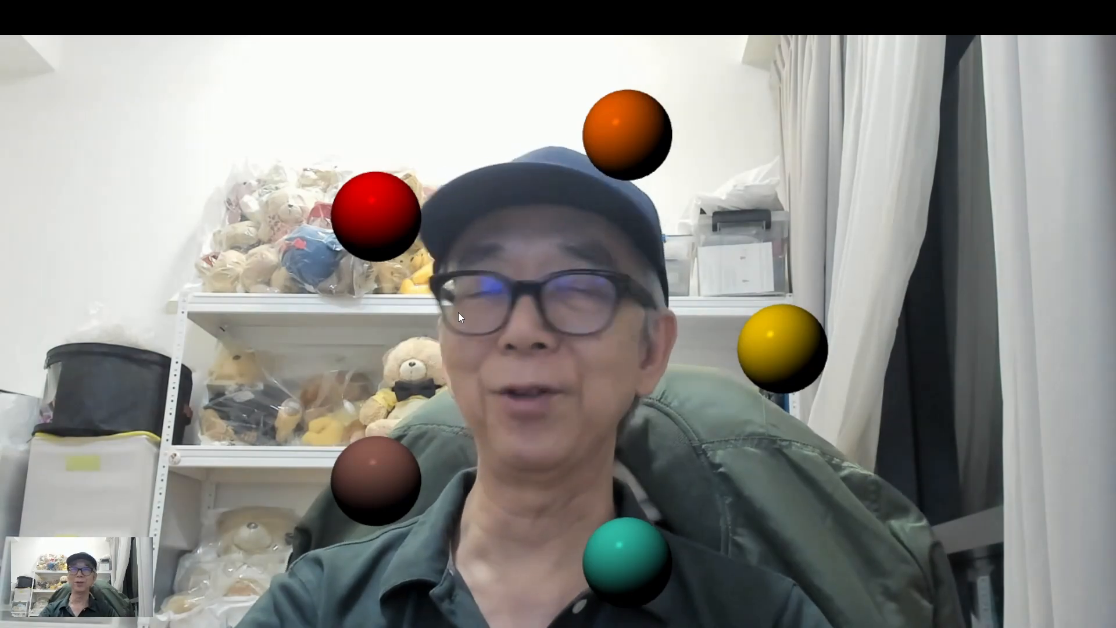
key("Escape")
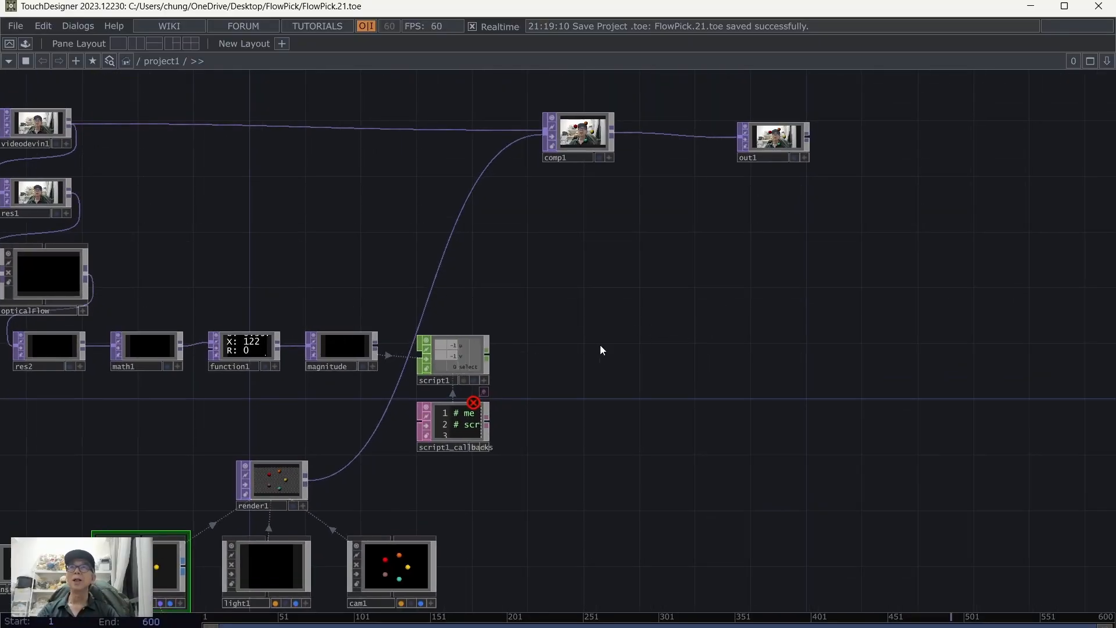
- Add a Render Pick CHOP beside the script1 operator
left_click_drag(600, 349, 692, 329)
scroll(692, 324, "up", 1)
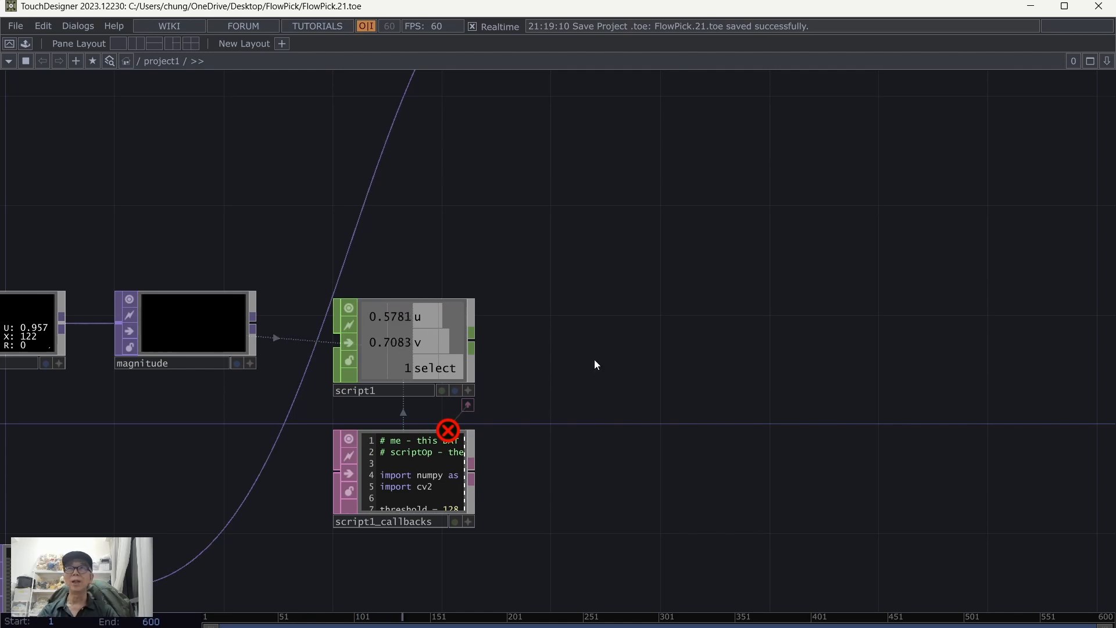
scroll(596, 369, "up", 3)
left_click(269, 320)
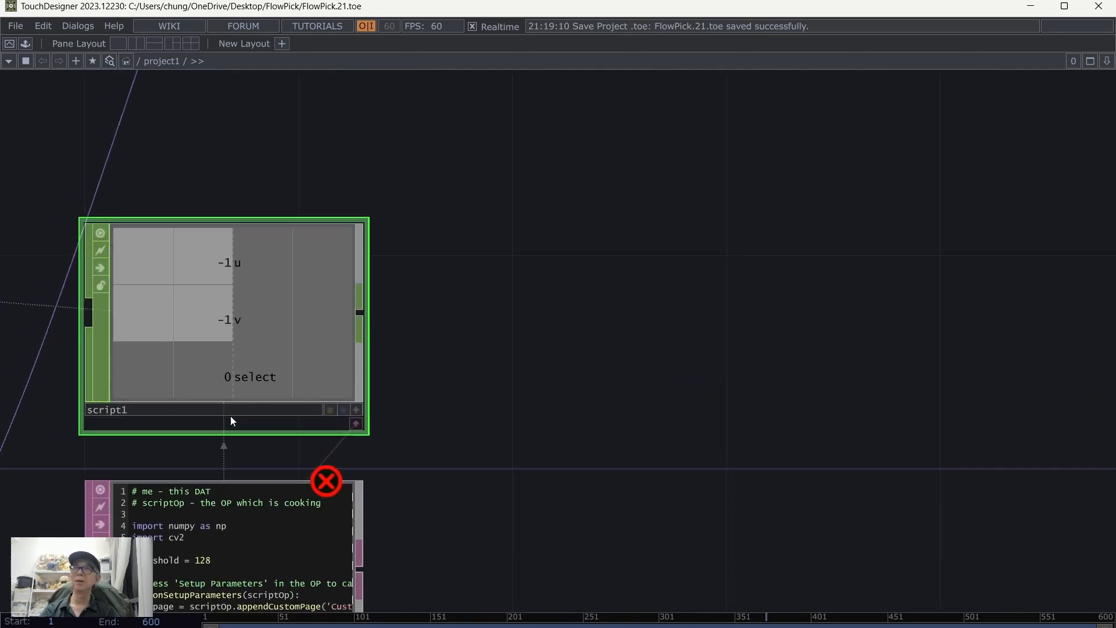
scroll(595, 381, "down", 4)
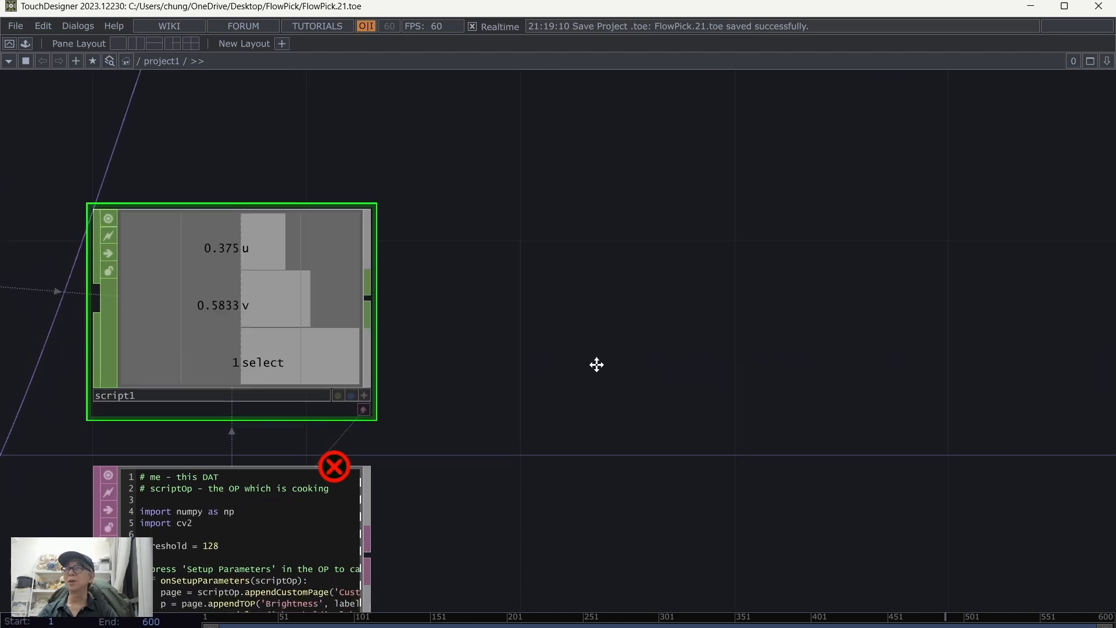
key("Tab")
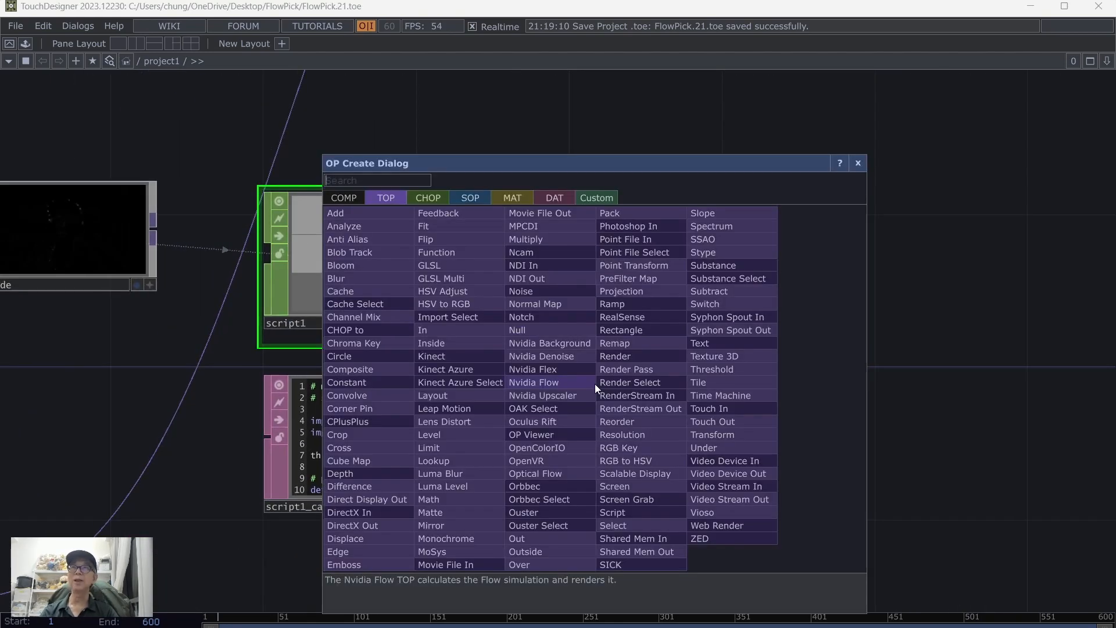
left_click(428, 197)
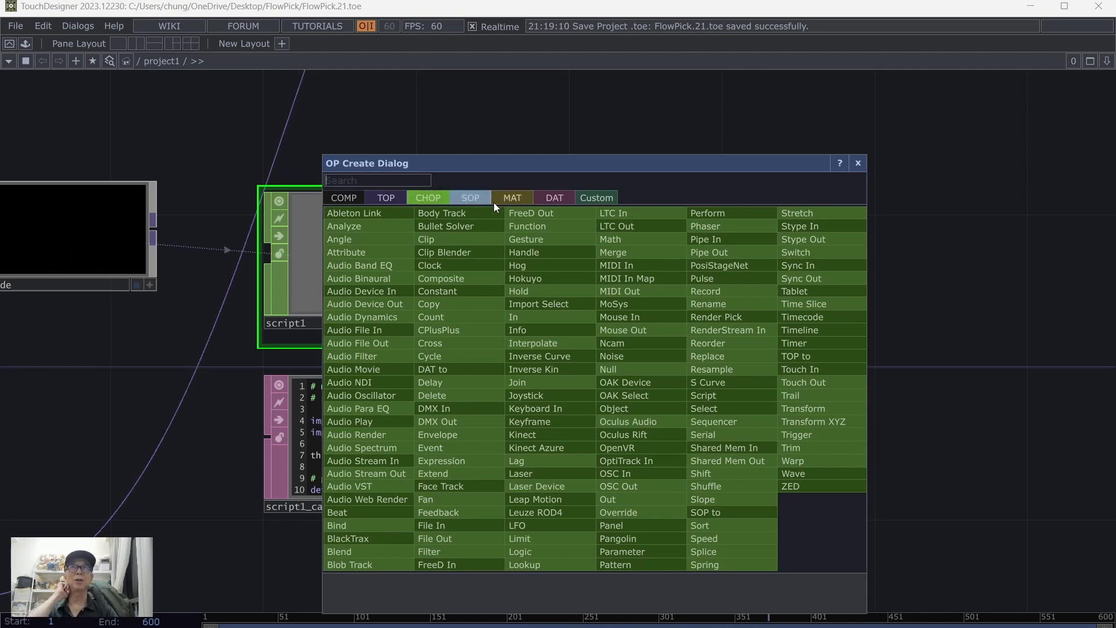
left_click(556, 200)
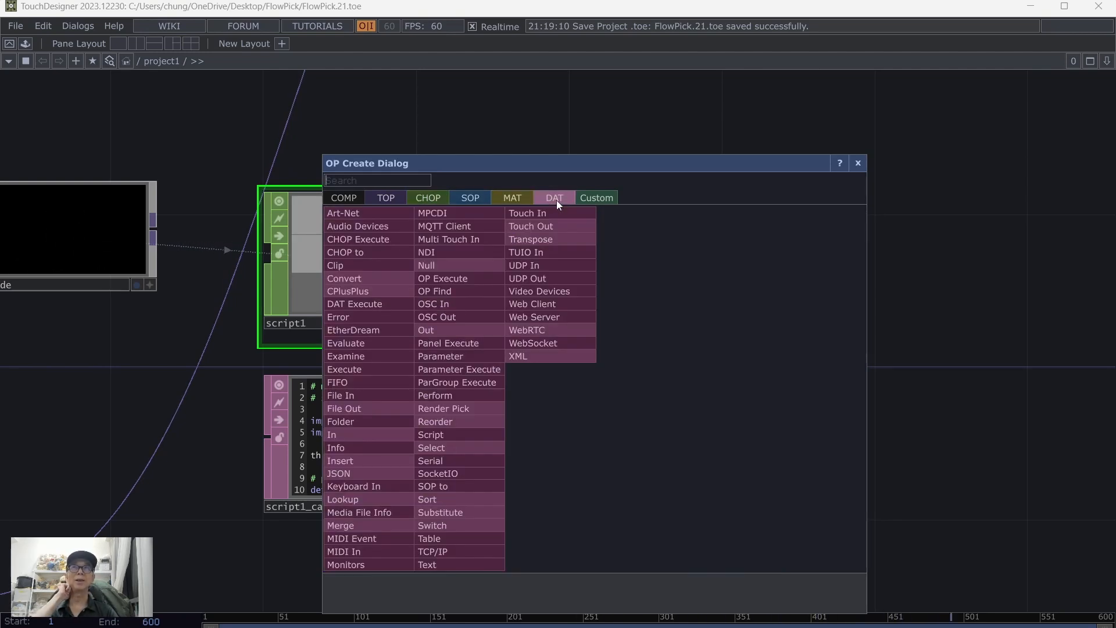
left_click(427, 200)
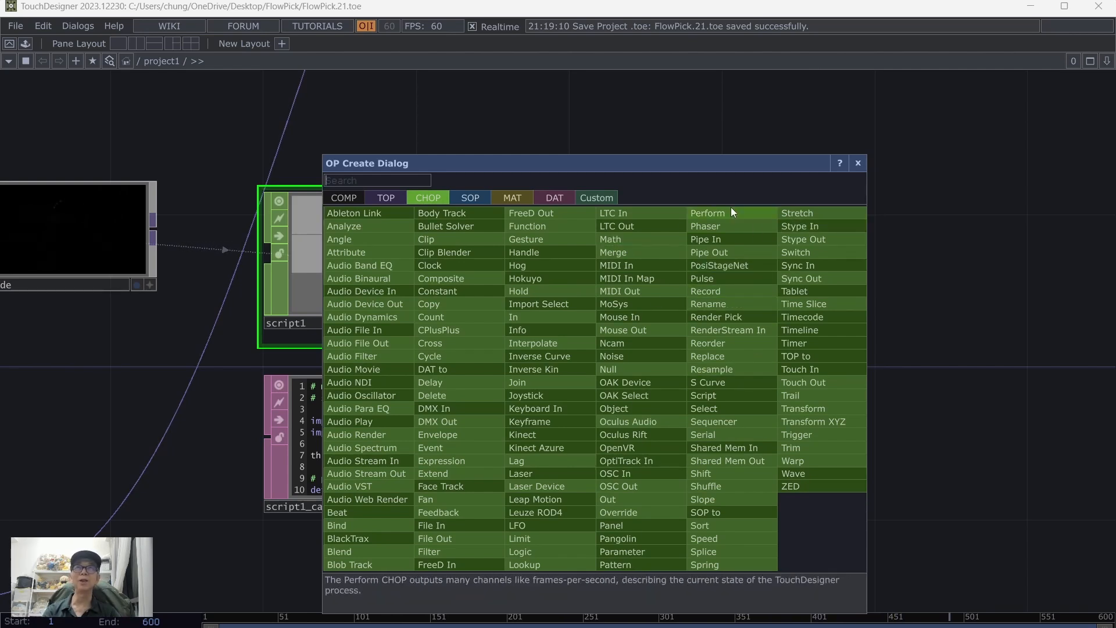
left_click(720, 317)
left_click(693, 263)
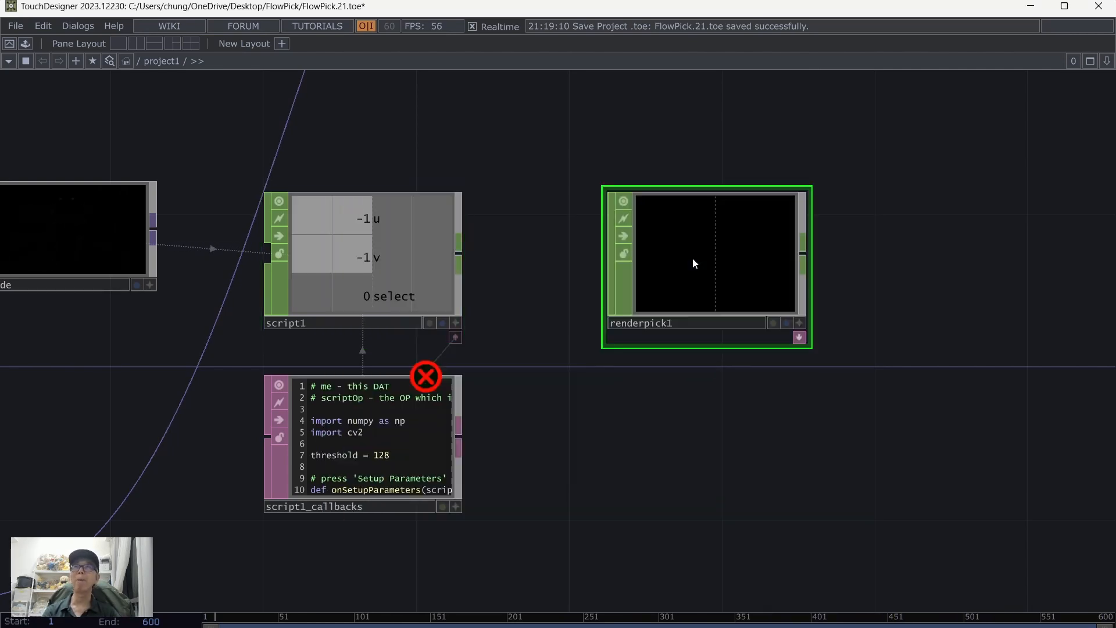
left_click_drag(744, 288, 665, 284)
- Show renderpick1's parameters and set its Strategy to Always
left_click_drag(861, 392, 731, 429)
key("p")
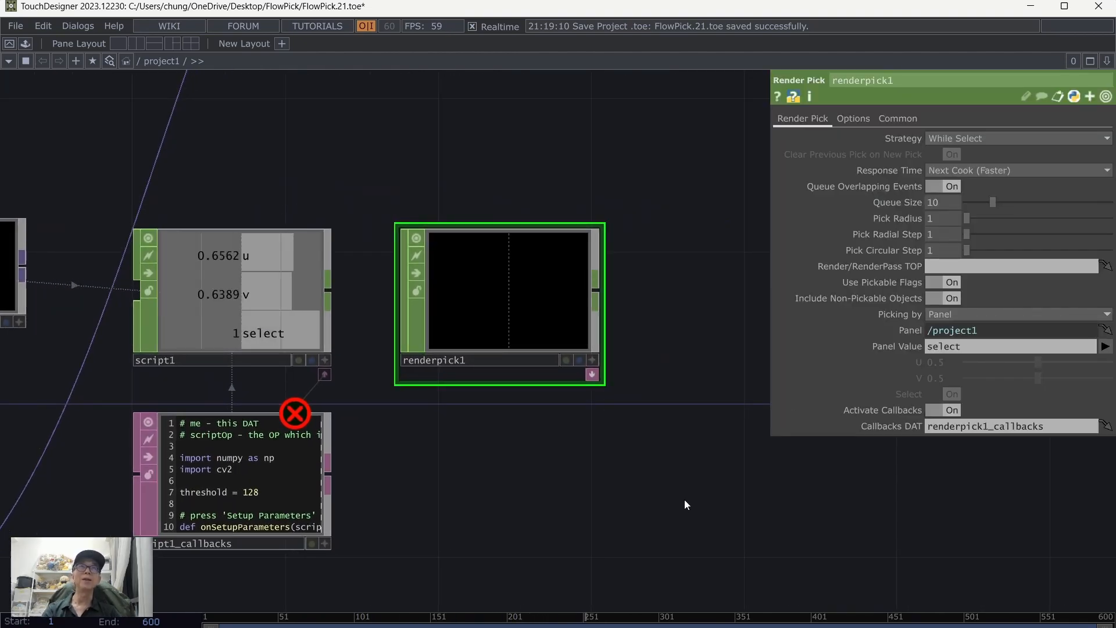
left_click_drag(685, 499, 727, 473)
left_click(944, 137)
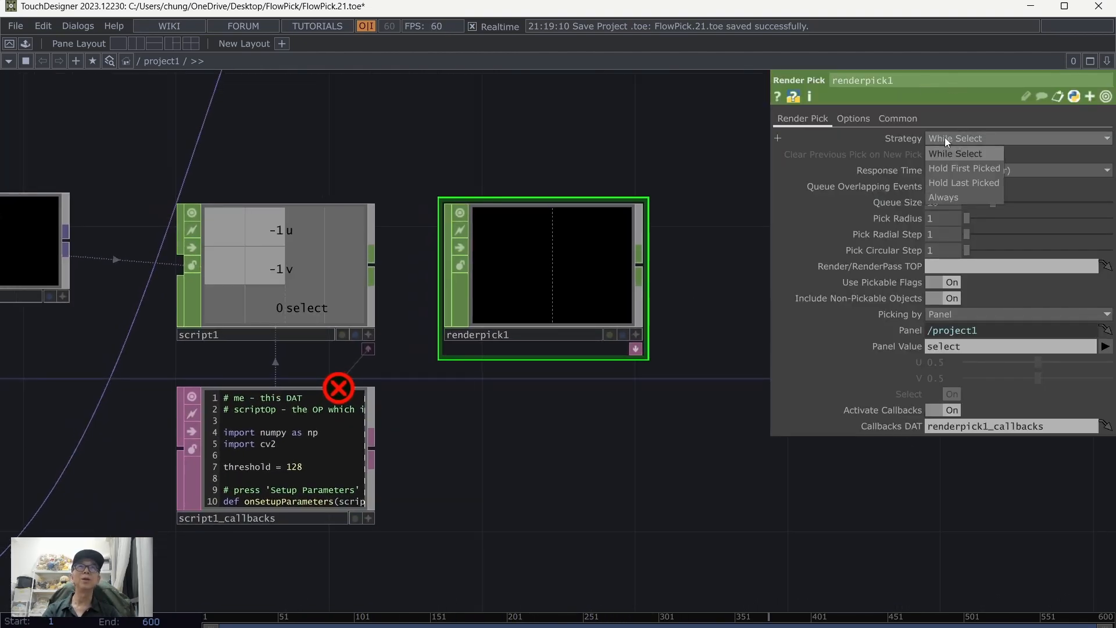
left_click(944, 198)
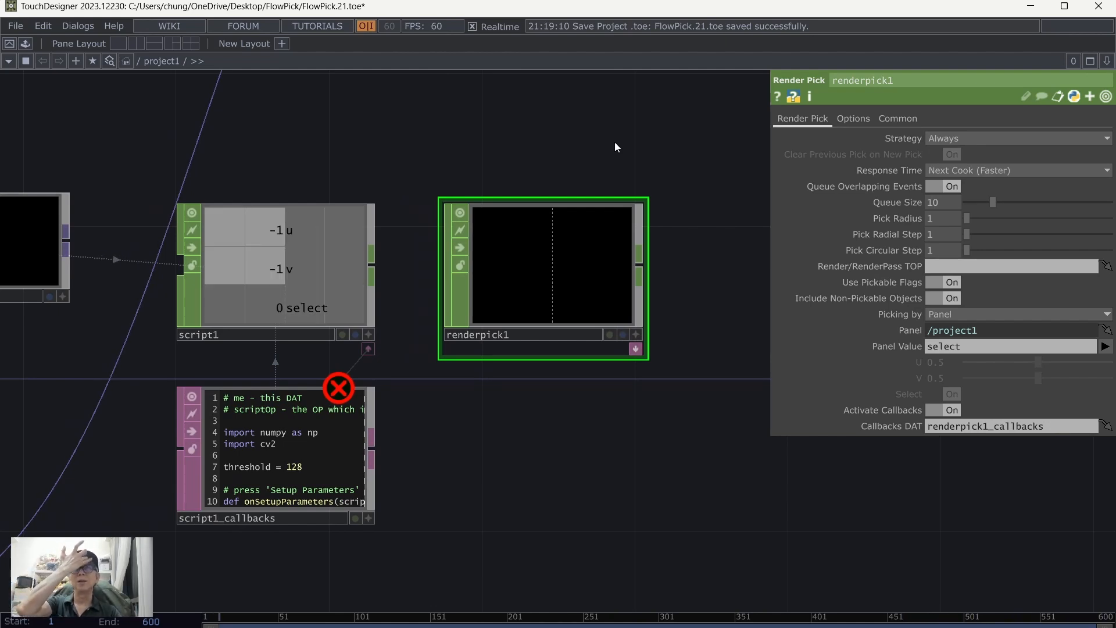
- Assign render1 as renderpick1's Render/RenderPass TOP
left_click(940, 265)
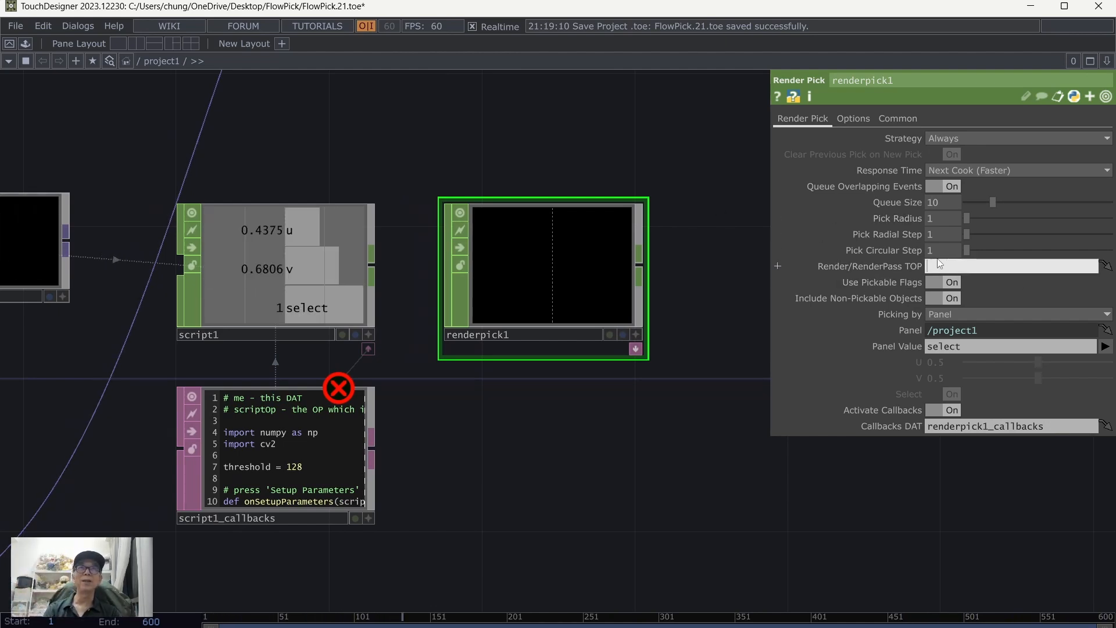
scroll(637, 416, "down", 3)
scroll(636, 486, "up", 1)
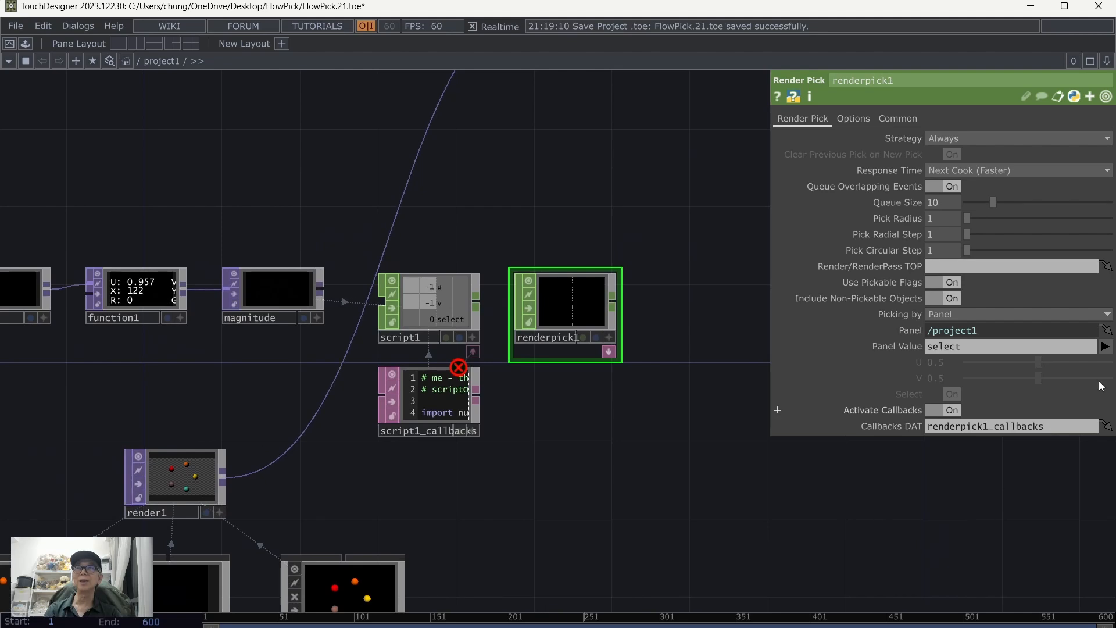
left_click_drag(183, 489, 939, 267)
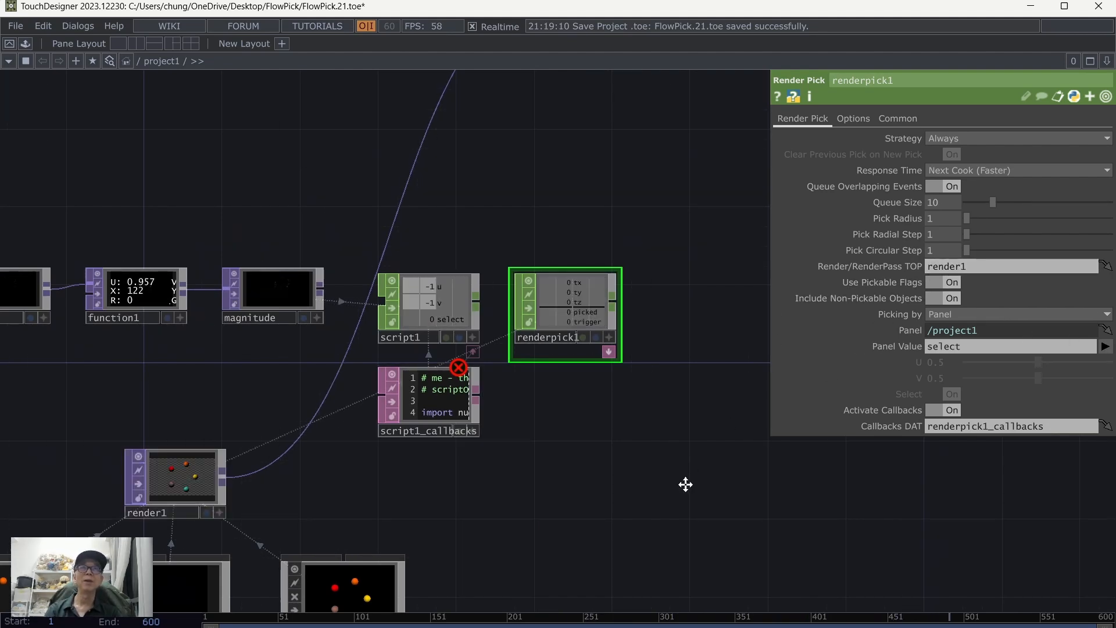
scroll(675, 465, "up", 2)
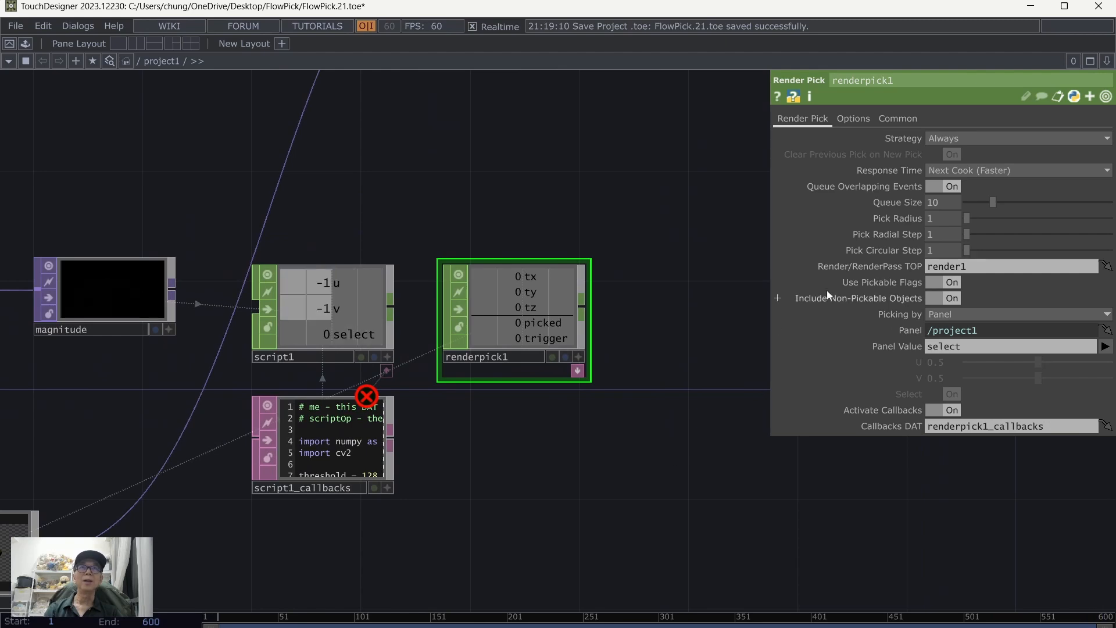
left_click_drag(685, 451, 735, 429)
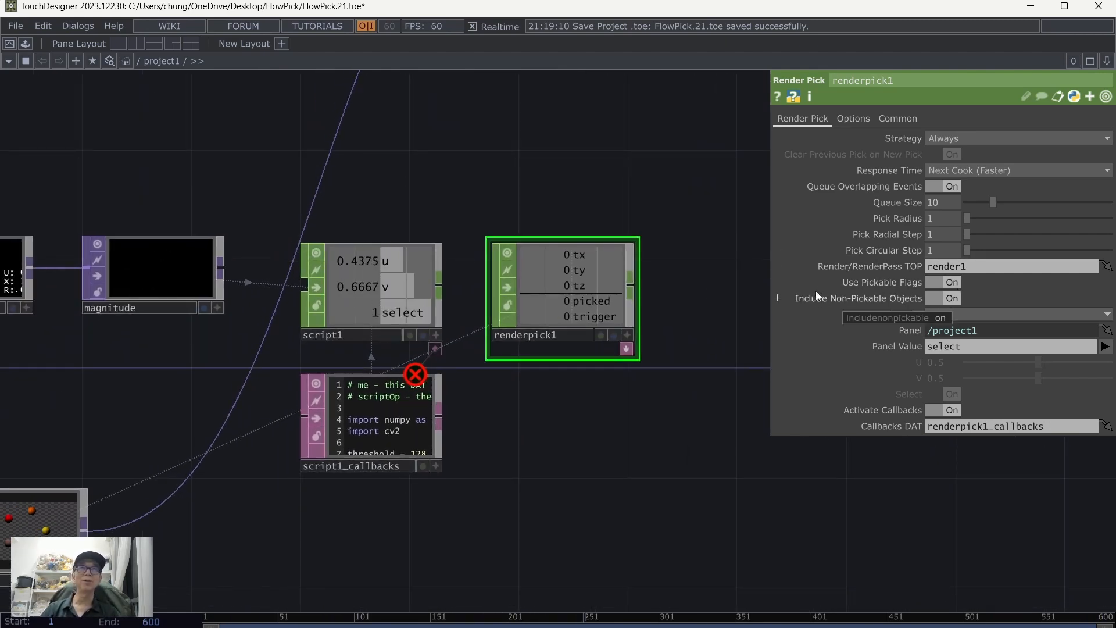
- Turn off Include Non-Pickable Objects for renderpick1 and save the project
left_click(937, 296)
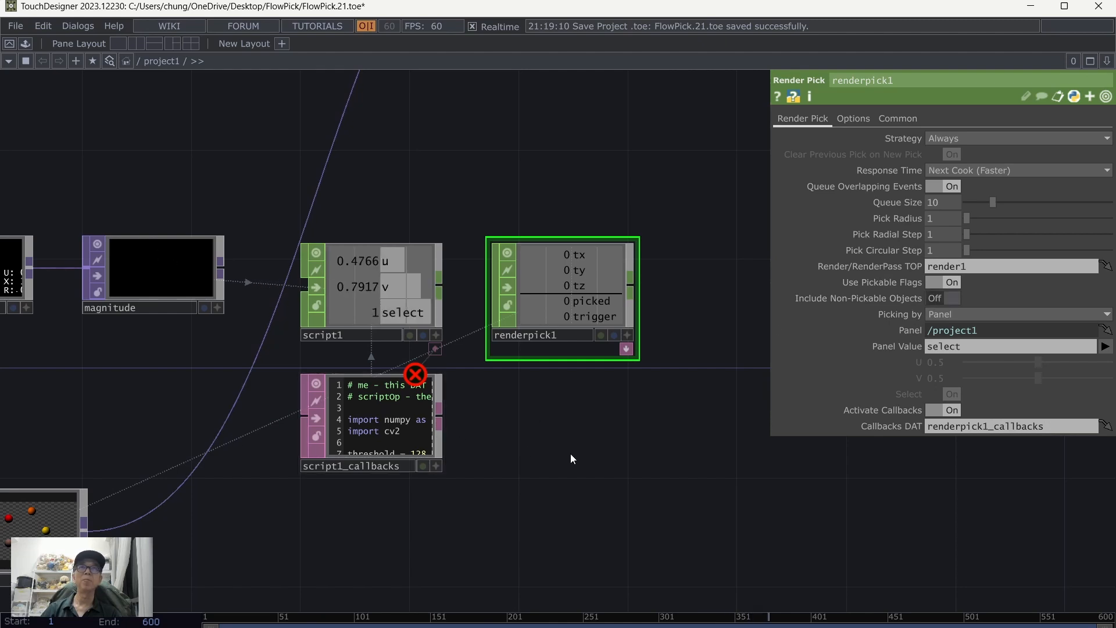
left_click_drag(571, 454, 605, 429)
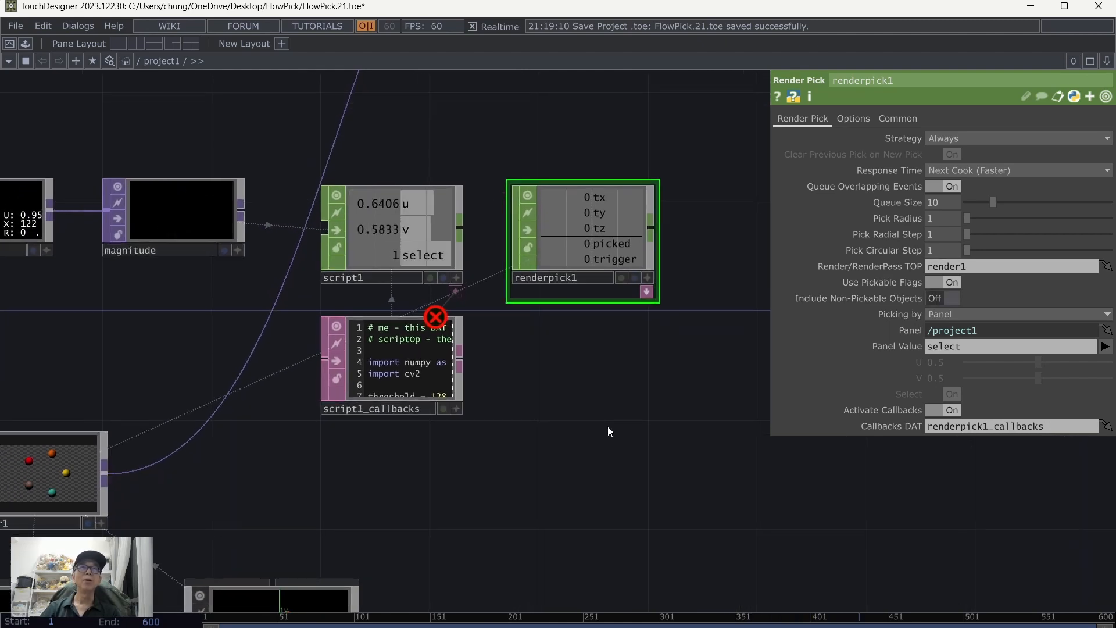
left_click(9, 26)
left_click(36, 102)
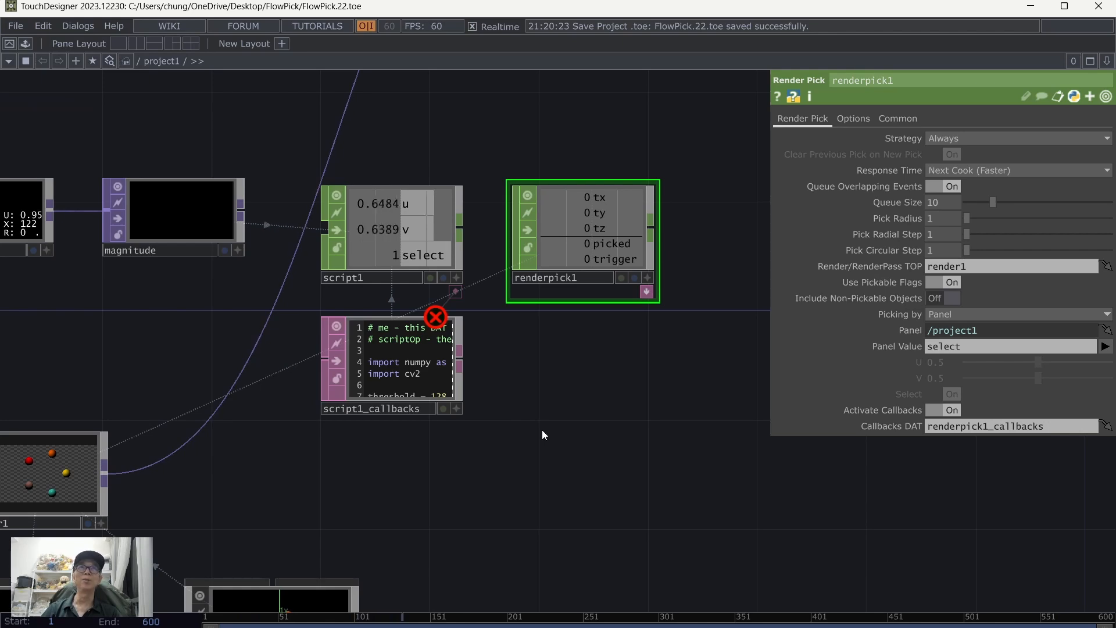
left_click_drag(511, 490, 531, 464)
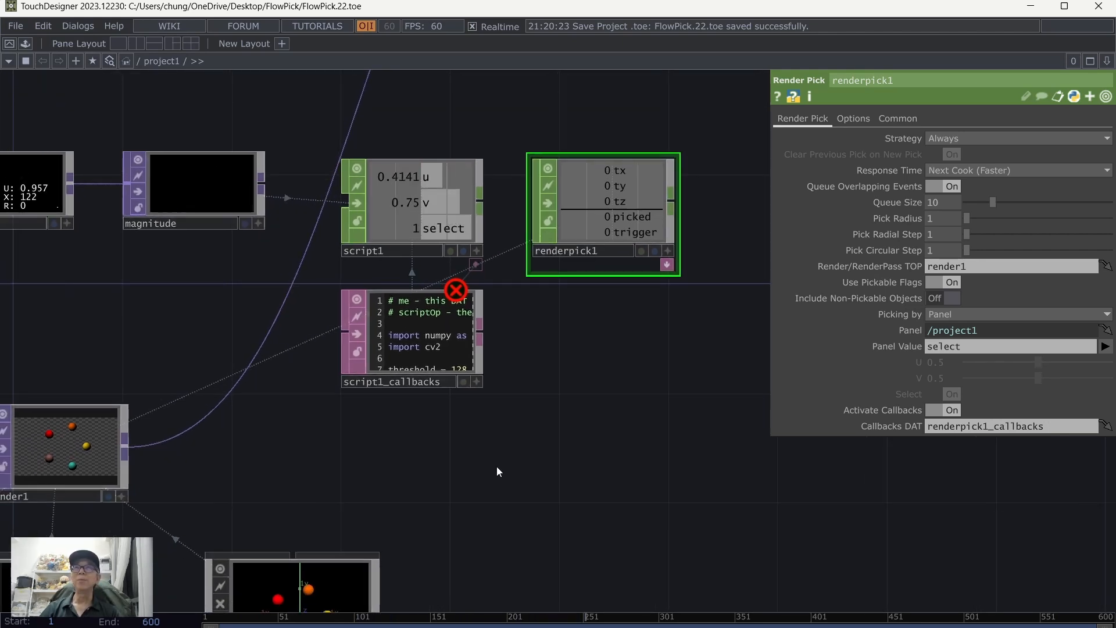
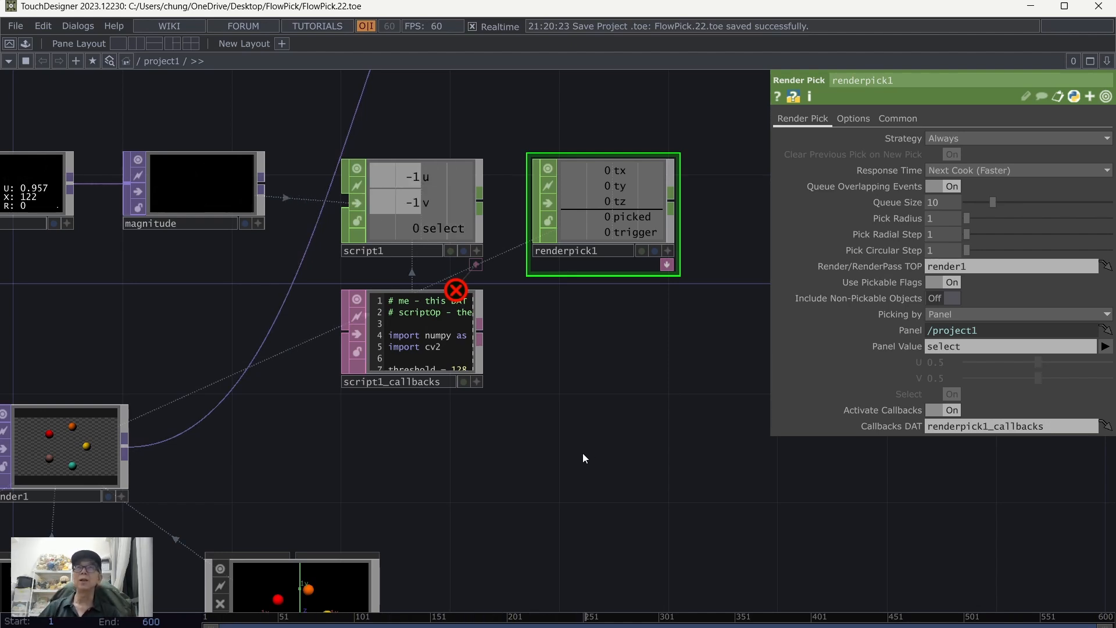
- Move renderpick1 down beside script1_callbacks and set its Picking by option to Parameters
left_click_drag(633, 393, 529, 458)
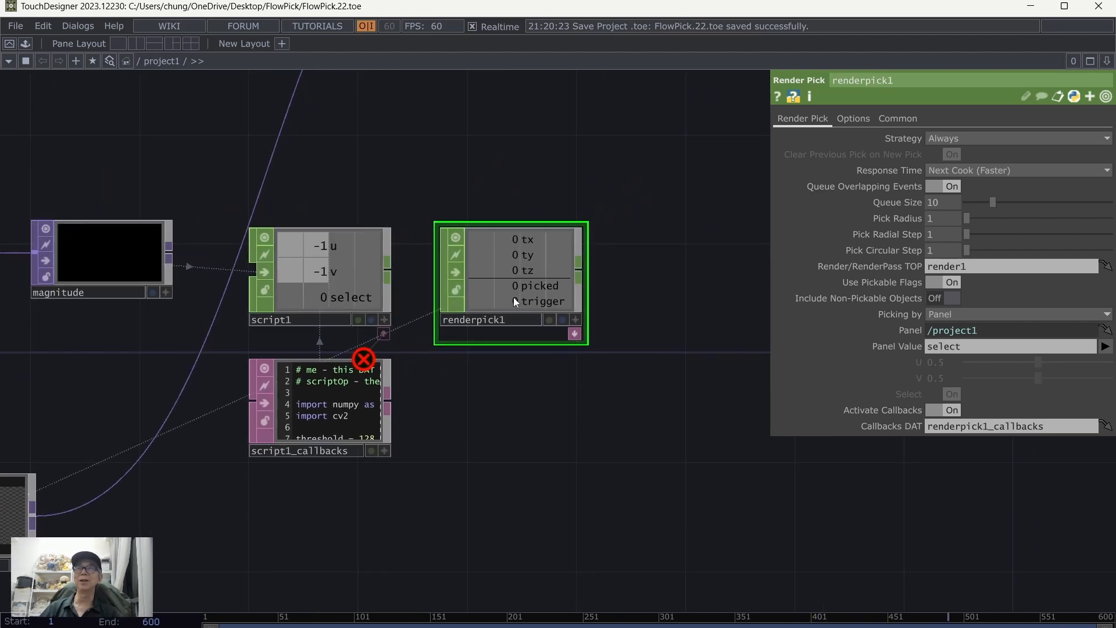
left_click_drag(529, 287, 549, 438)
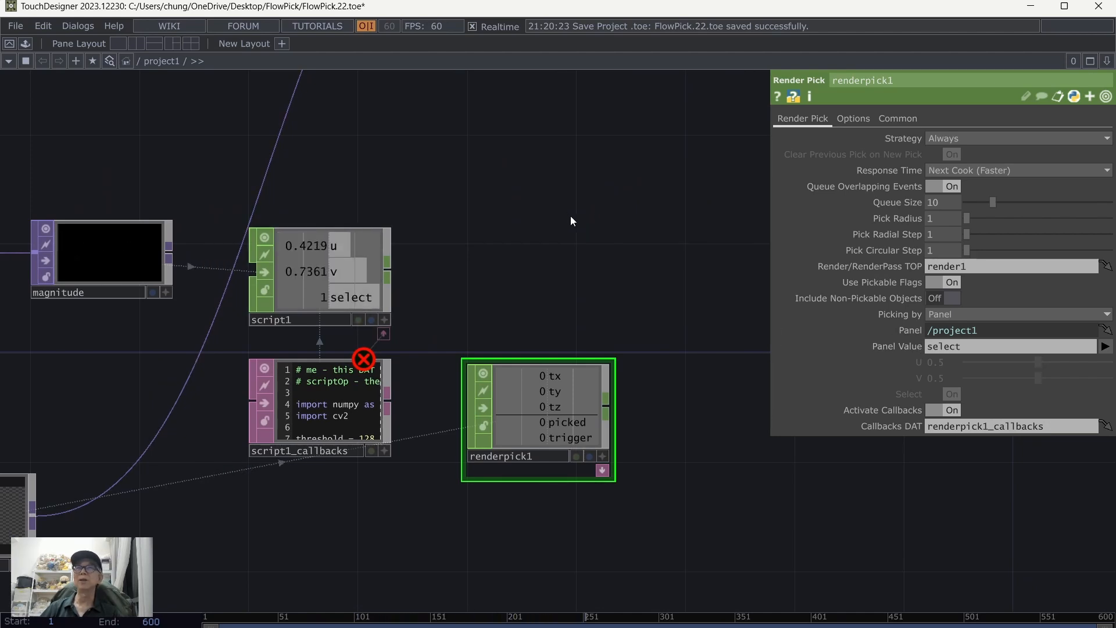
left_click_drag(570, 215, 557, 191)
left_click(947, 312)
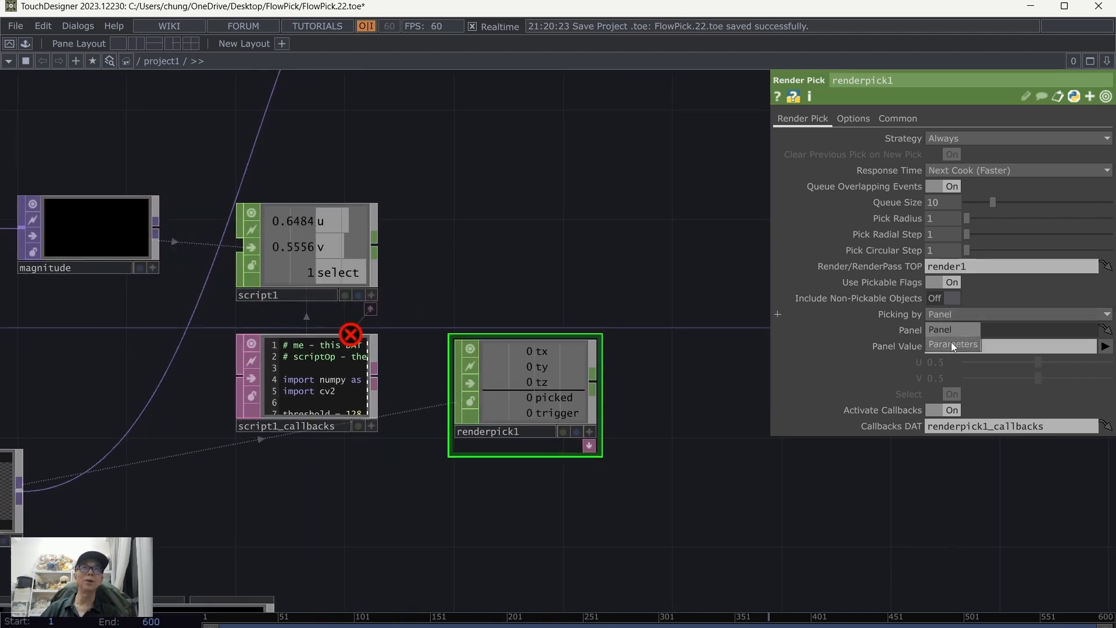
left_click(944, 345)
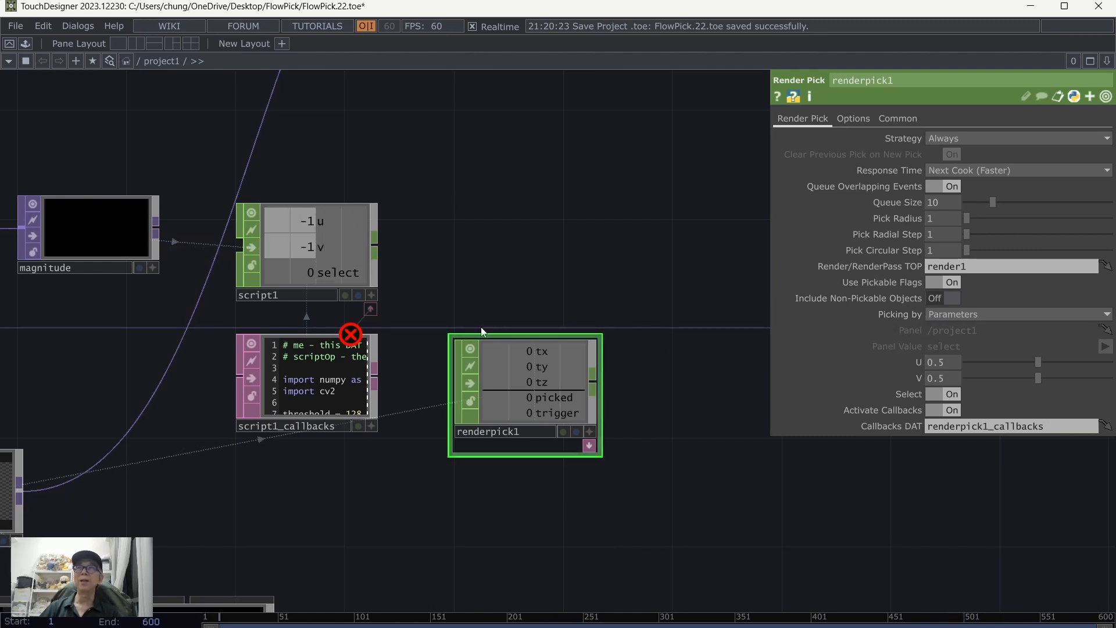
- Add a Null CHOP connected to script1's output, placed above renderpick1
left_click(371, 296)
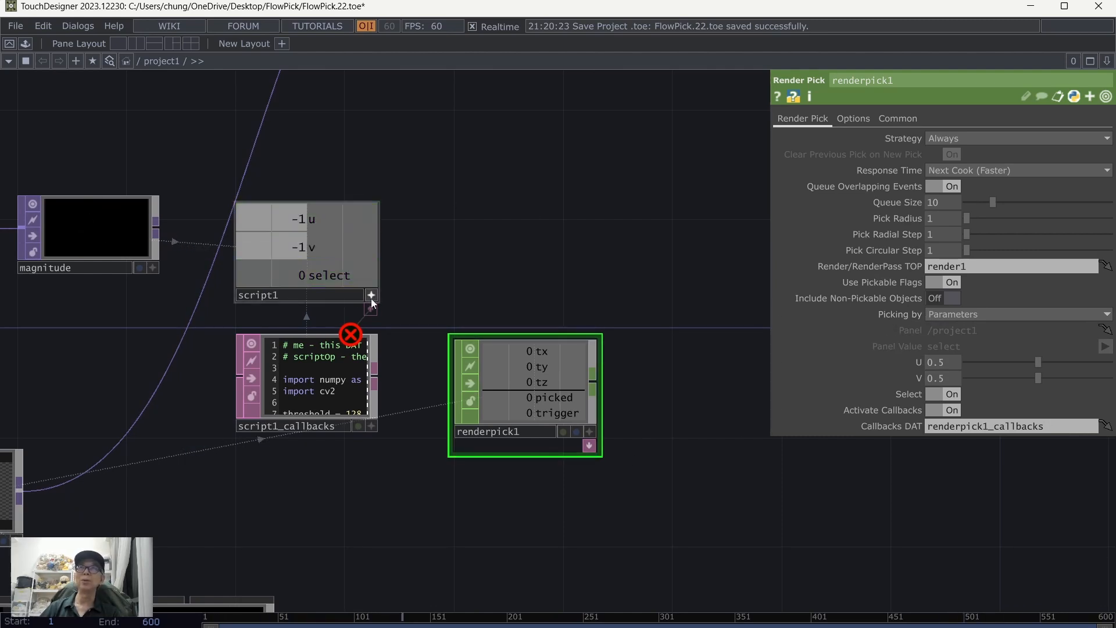
right_click(377, 244)
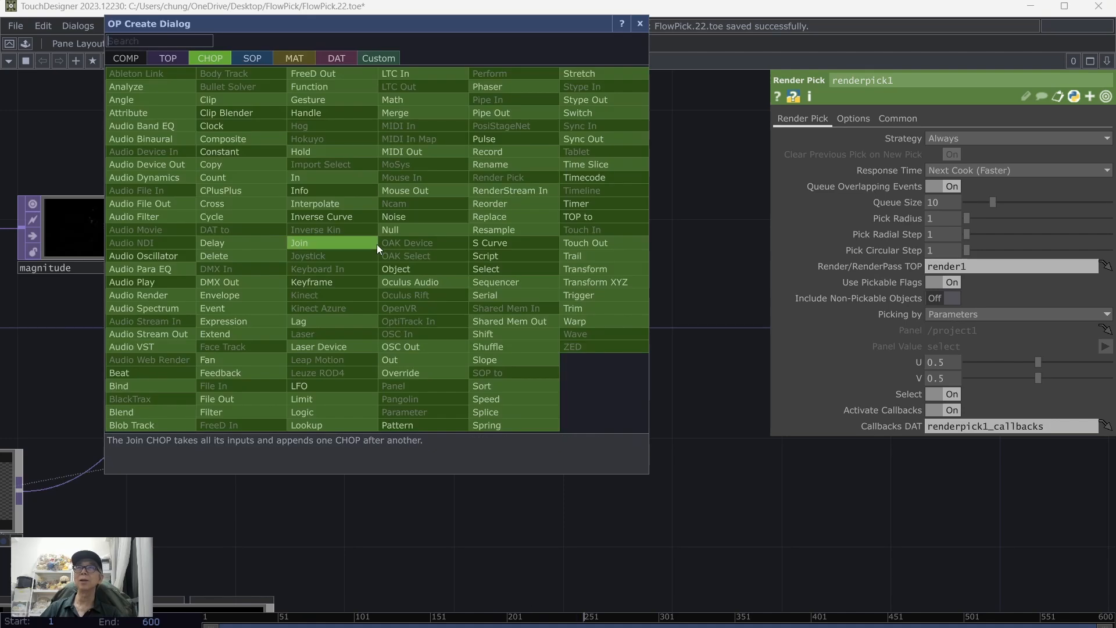
left_click(377, 243)
left_click(491, 250)
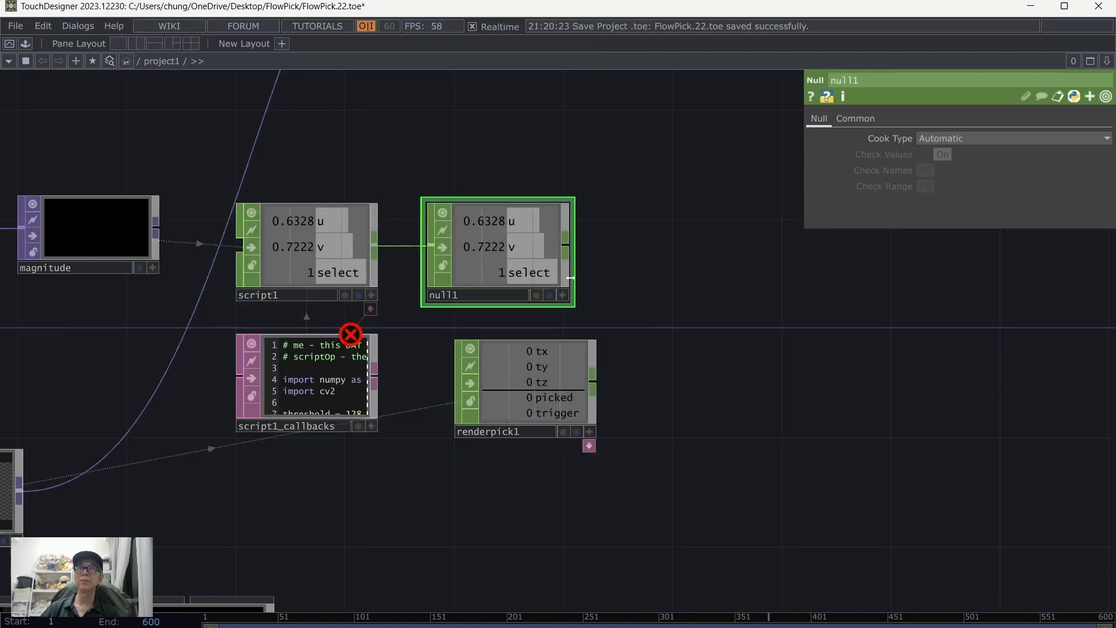
- Export null1's u, v and select channels to renderpick1's U, V and Select parameters
left_click(562, 295)
left_click(539, 399)
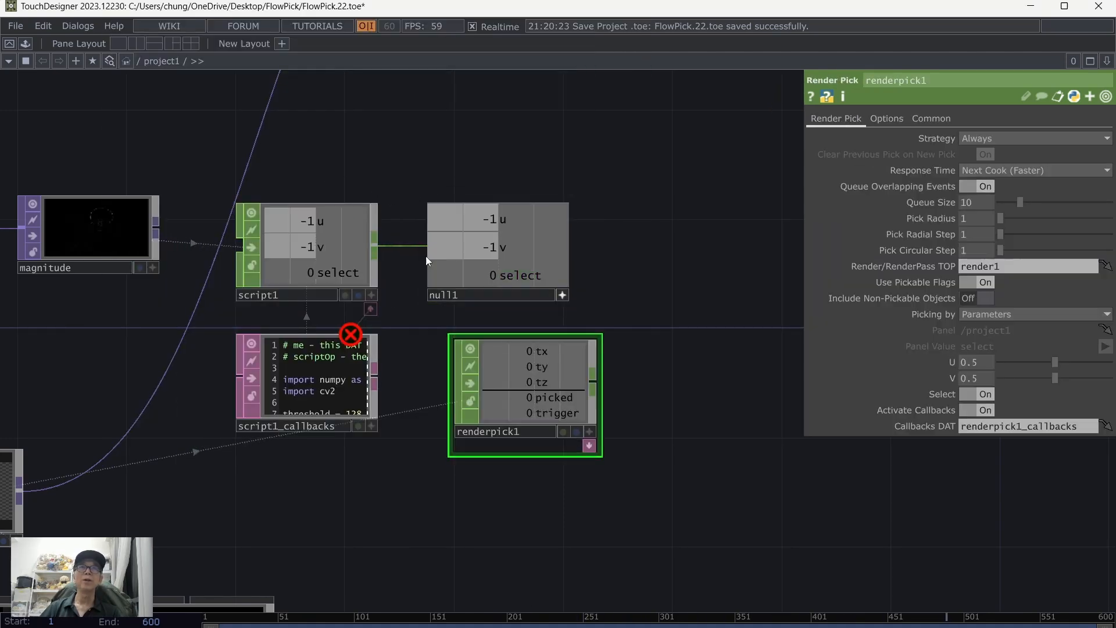
left_click_drag(501, 224, 987, 354)
left_click(987, 348)
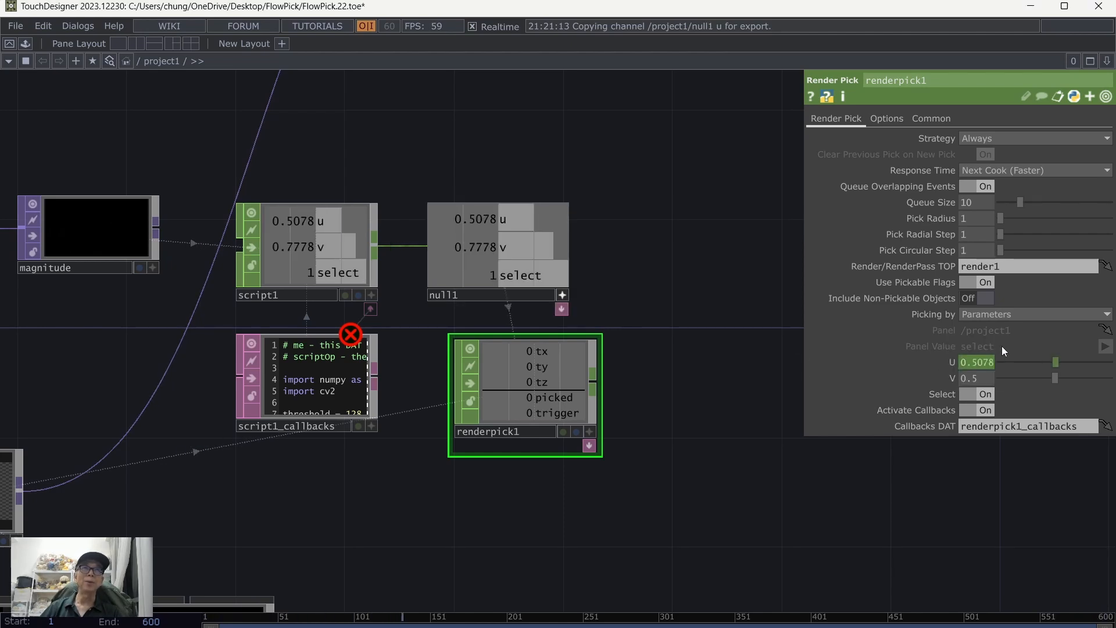
left_click_drag(498, 248, 985, 379)
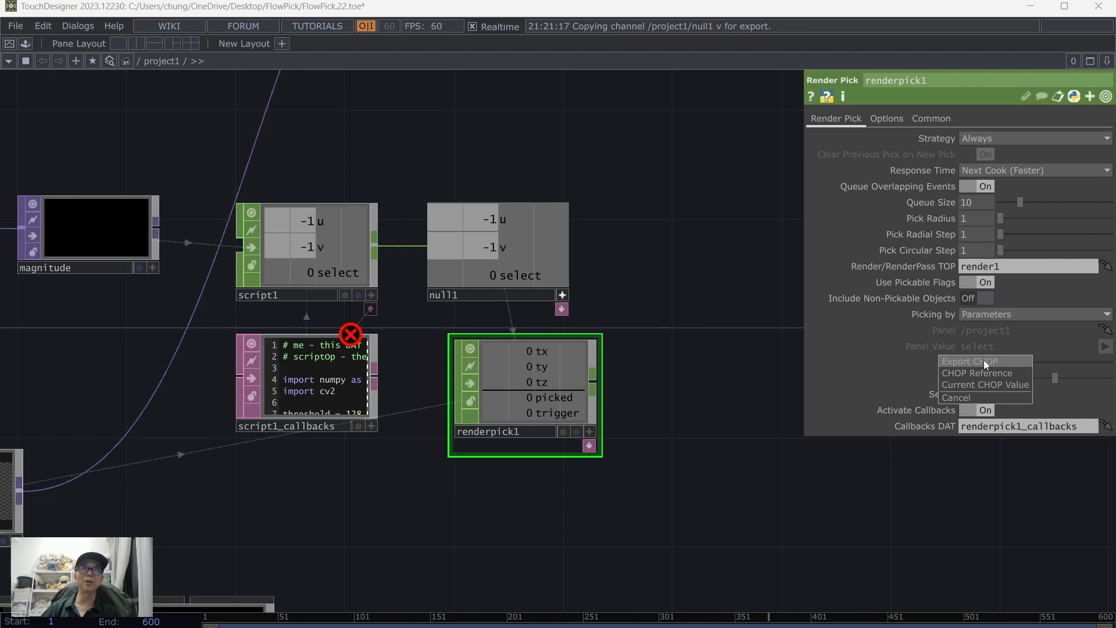
left_click(984, 360)
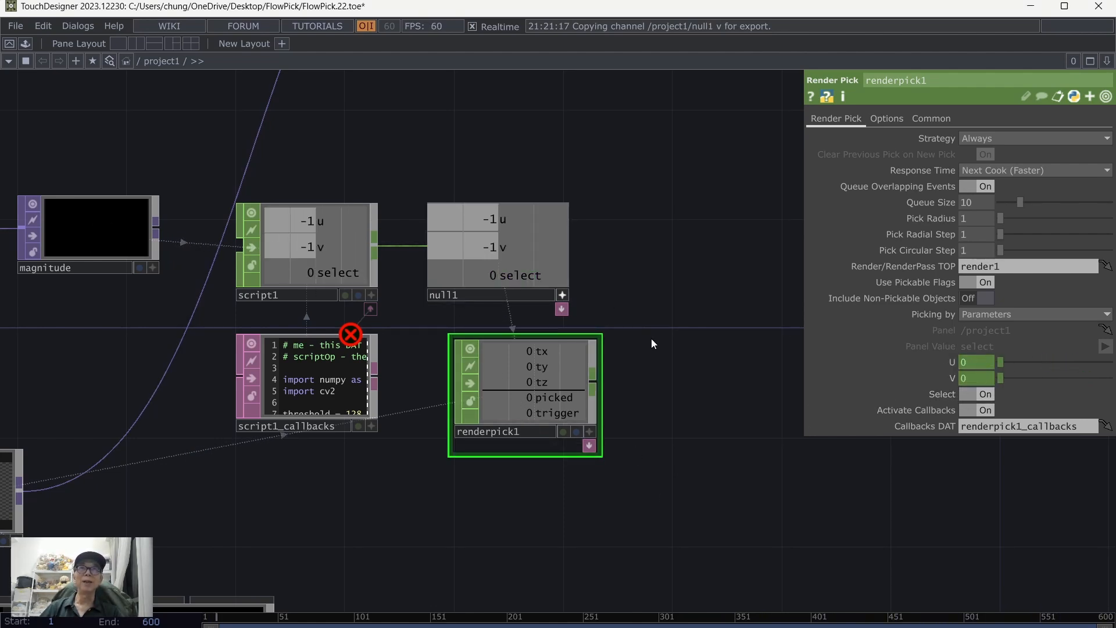
left_click_drag(514, 275, 977, 394)
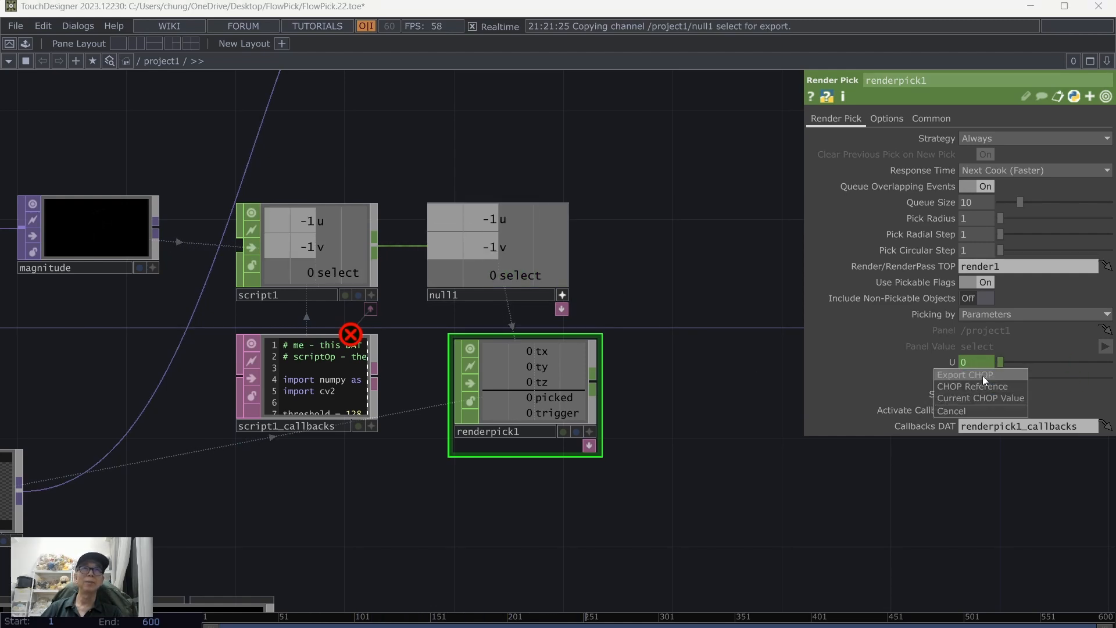
left_click(982, 375)
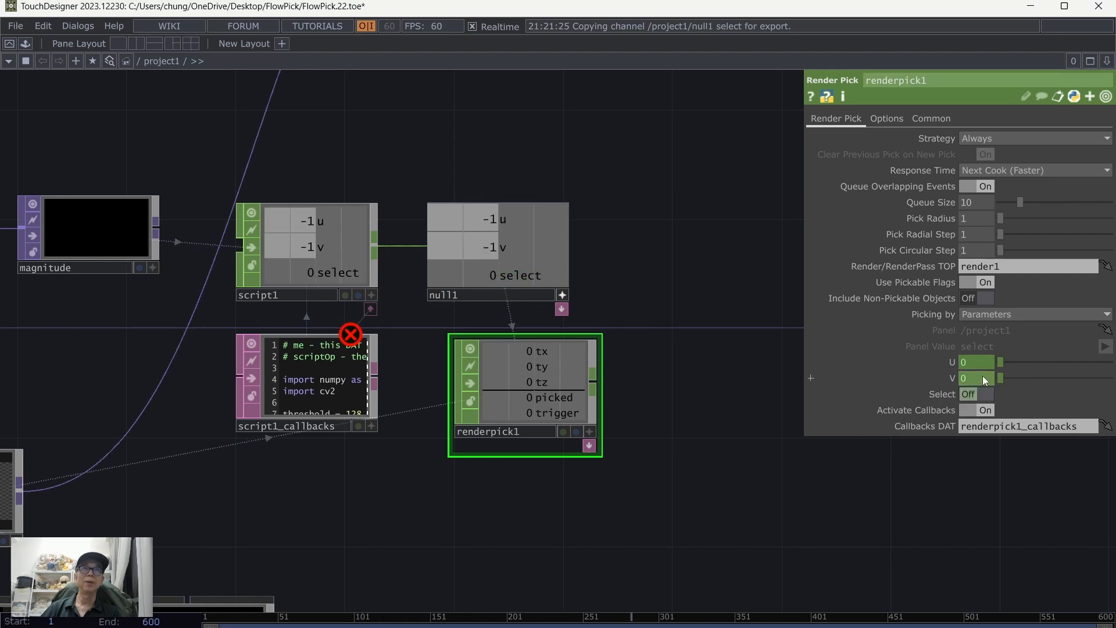
left_click(563, 294)
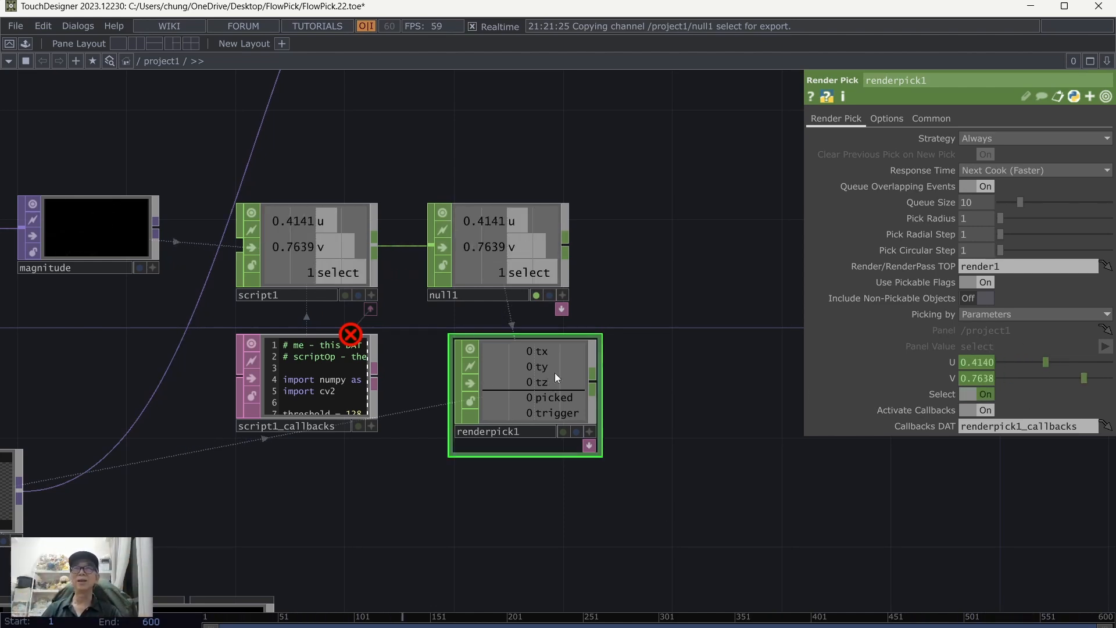
- Set renderpick1's Fetch Position to No, turn off Fetch Object Path and turn on Fetch Instance ID
left_click_drag(717, 541, 638, 526)
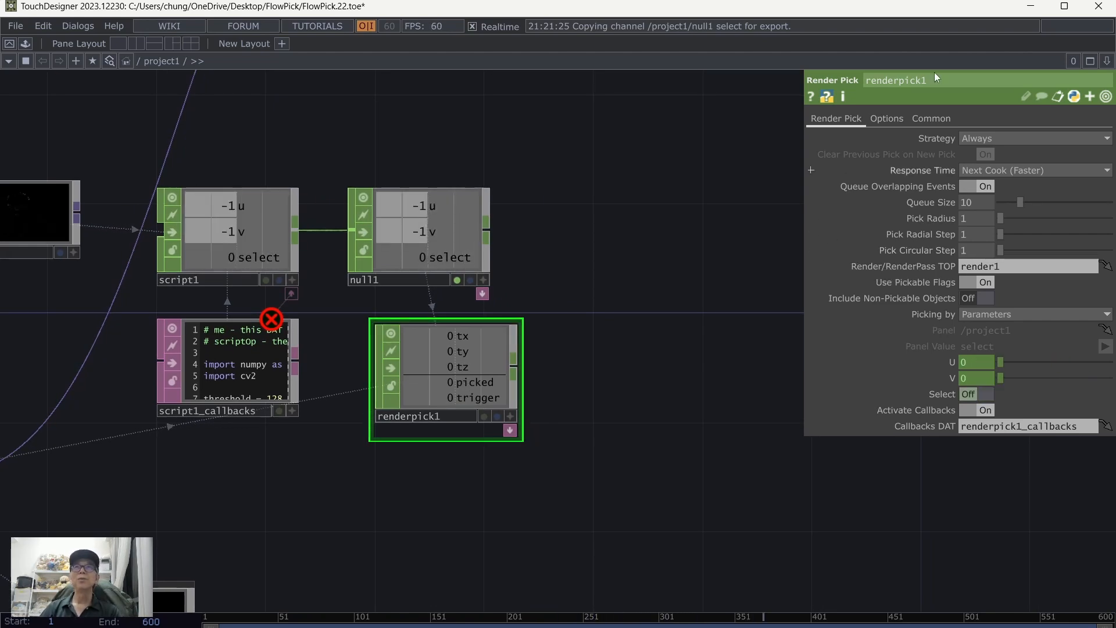
left_click(884, 120)
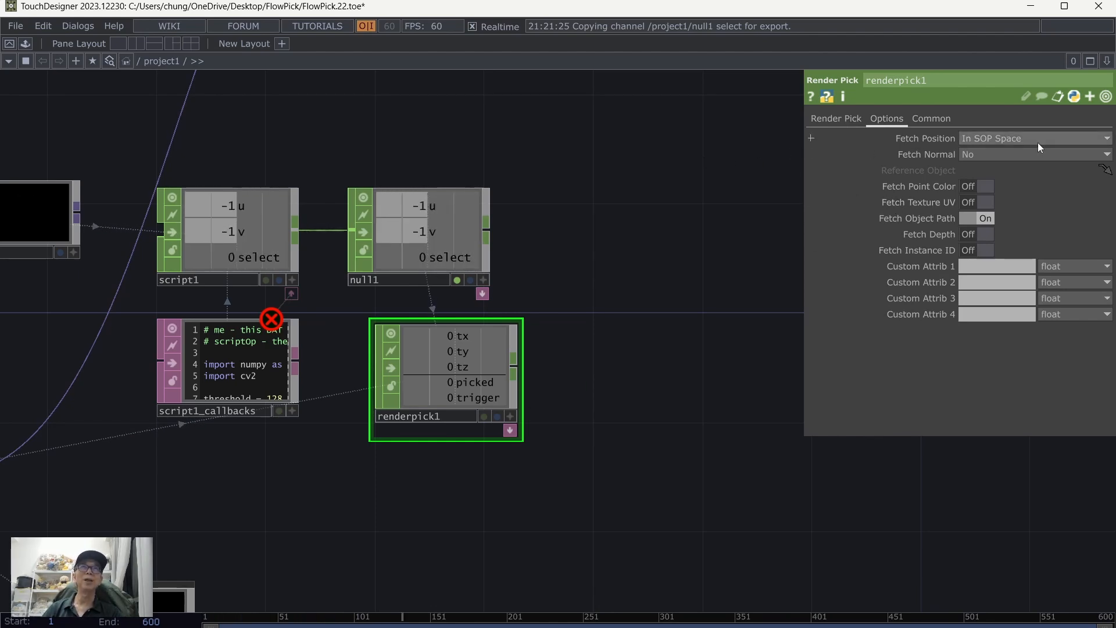
left_click(986, 138)
left_click(982, 155)
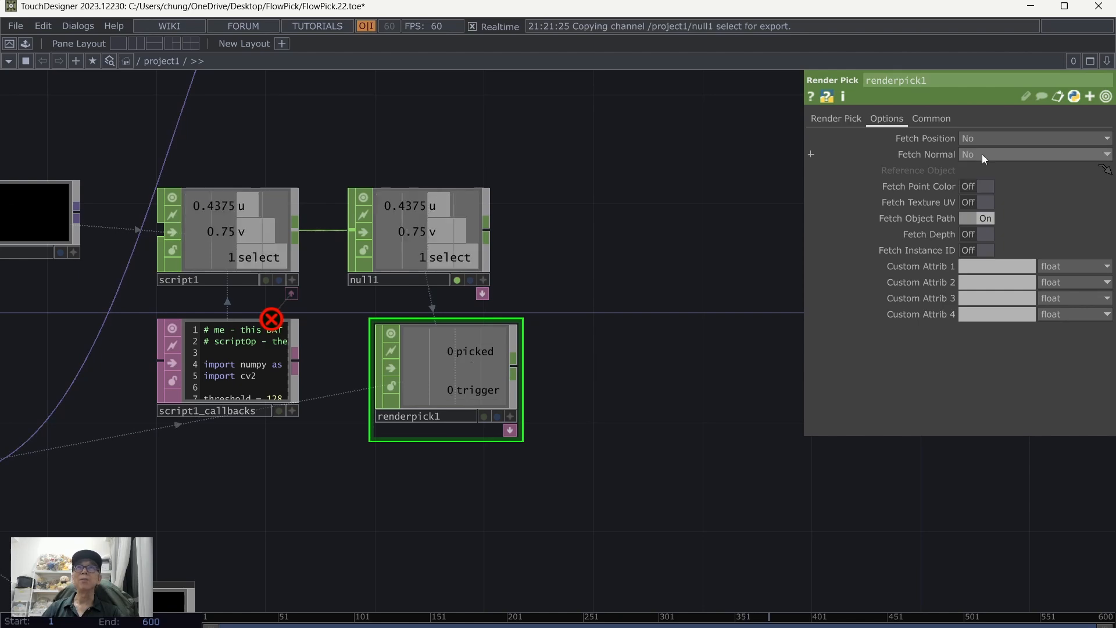
left_click(984, 218)
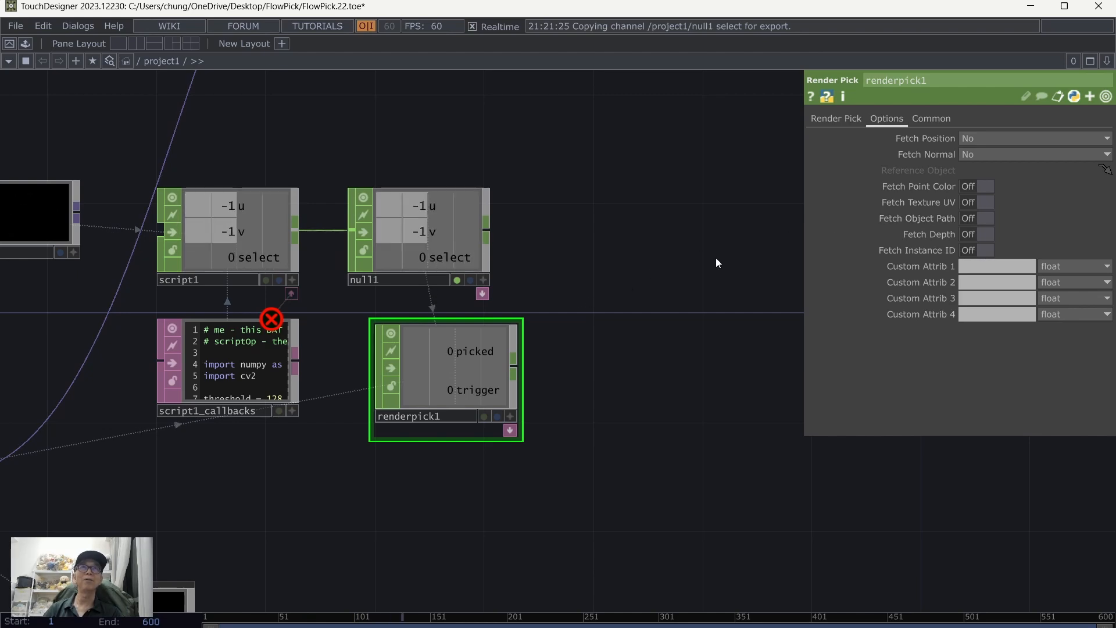
left_click(964, 249)
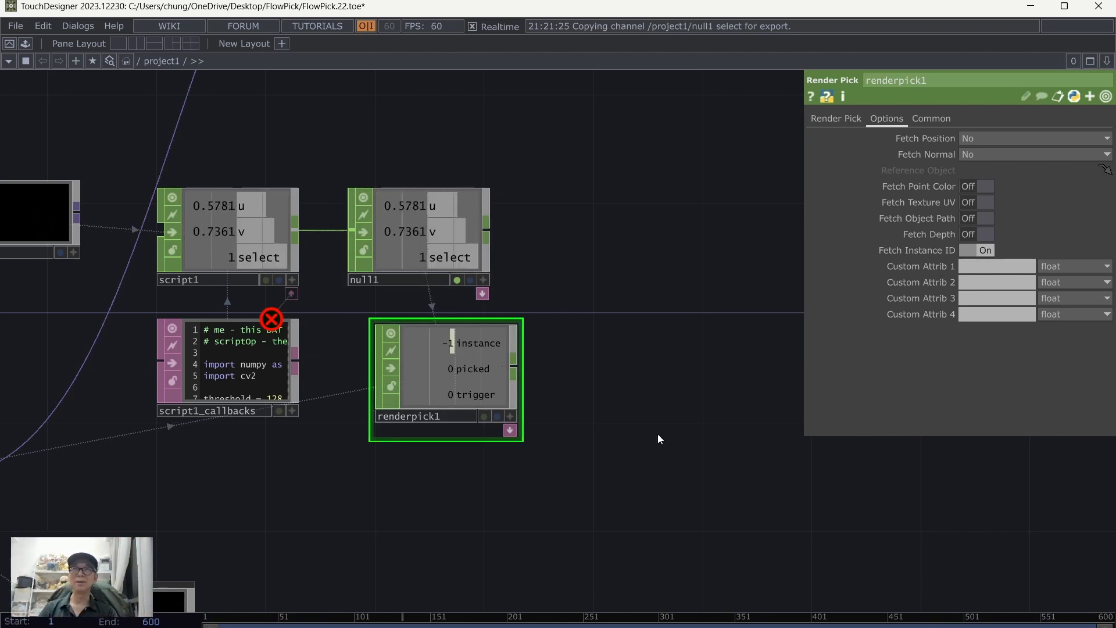
- Examine the instanced geo1, light1 and cam1 setup feeding render1, and compare it with renderpick1's instance channel
scroll(636, 483, "down", 3)
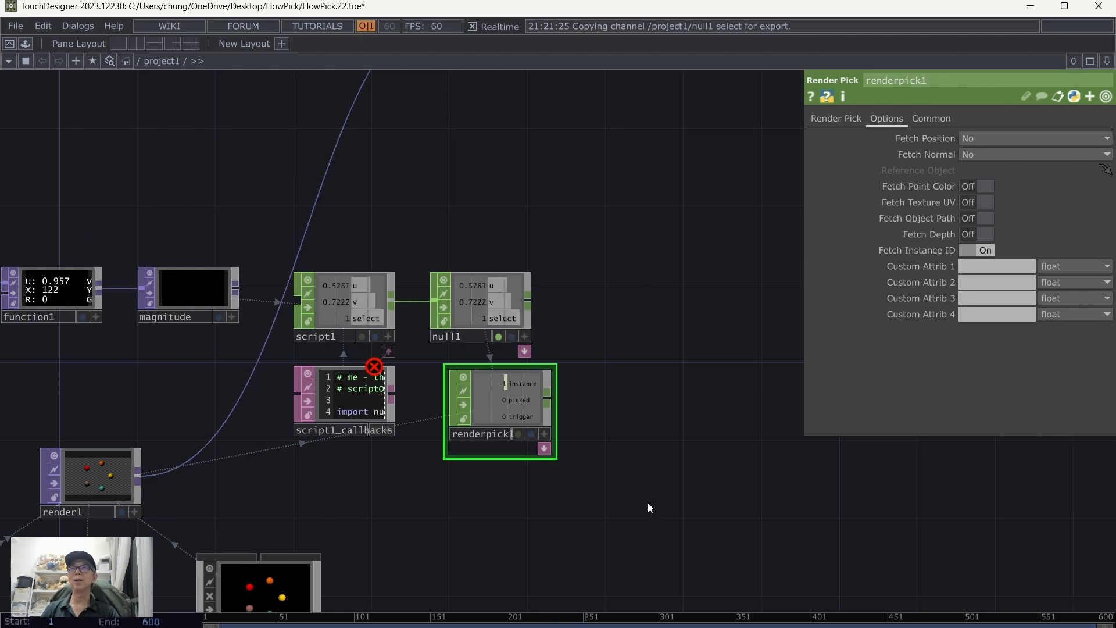
left_click_drag(647, 502, 734, 356)
mouse_move(587, 472)
left_mouse_down()
mouse_move(672, 414)
mouse_move(846, 438)
mouse_move(853, 424)
left_mouse_up()
scroll(597, 534, "up", 3)
left_click_drag(598, 529, 700, 487)
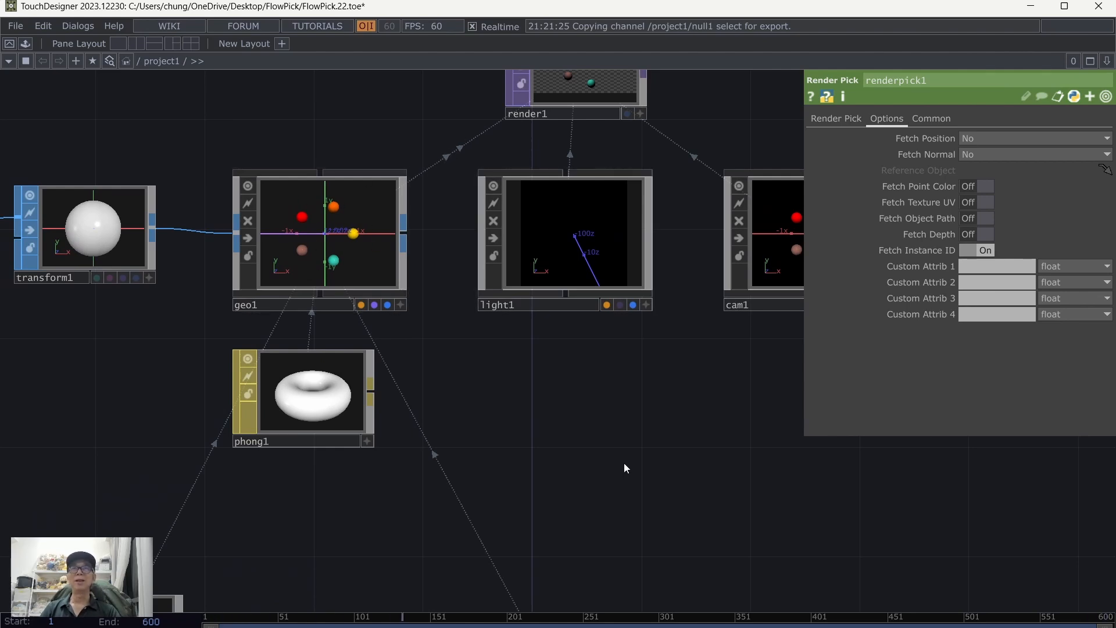
left_click_drag(705, 460, 590, 497)
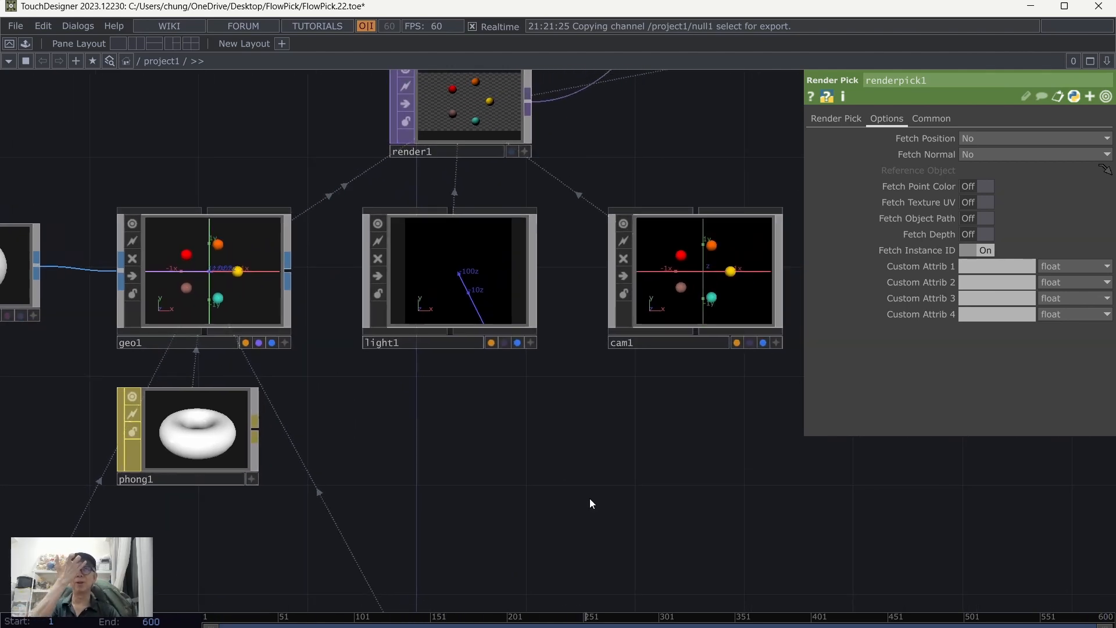
scroll(615, 490, "down", 2)
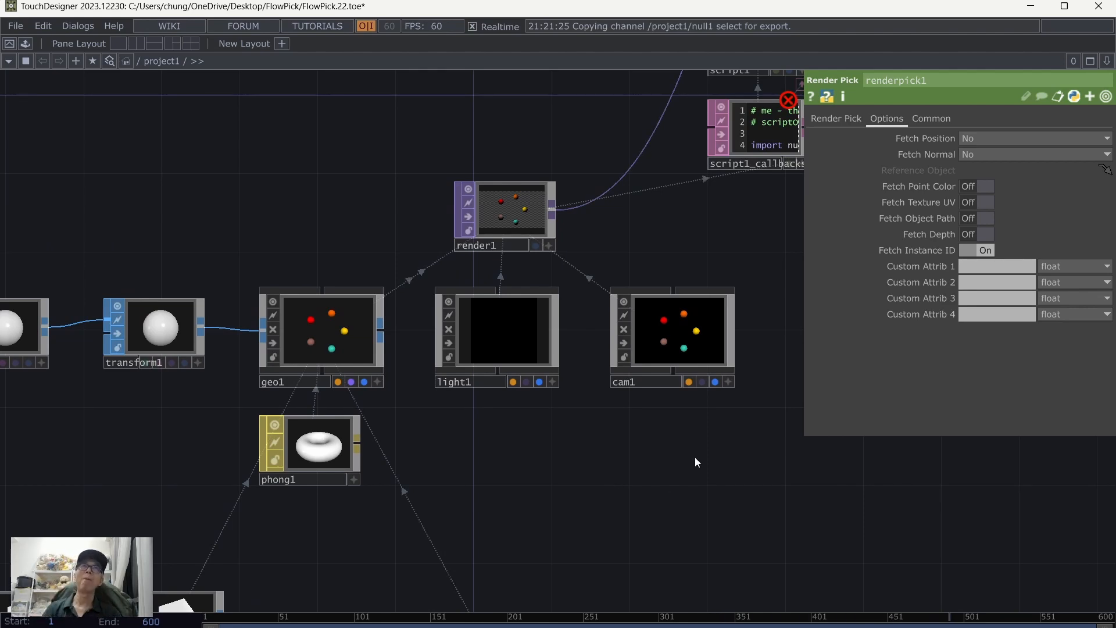
left_click_drag(694, 460, 397, 510)
mouse_move(634, 427)
left_mouse_down()
mouse_move(584, 443)
mouse_move(551, 502)
left_mouse_up()
scroll(579, 445, "up", 3)
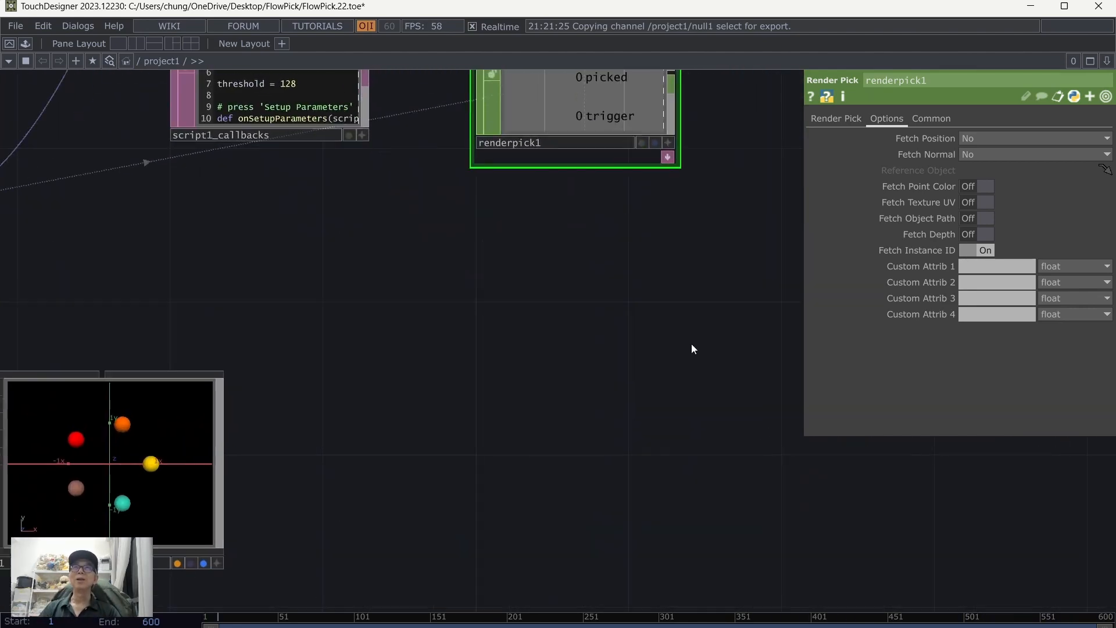
left_click_drag(758, 242, 641, 417)
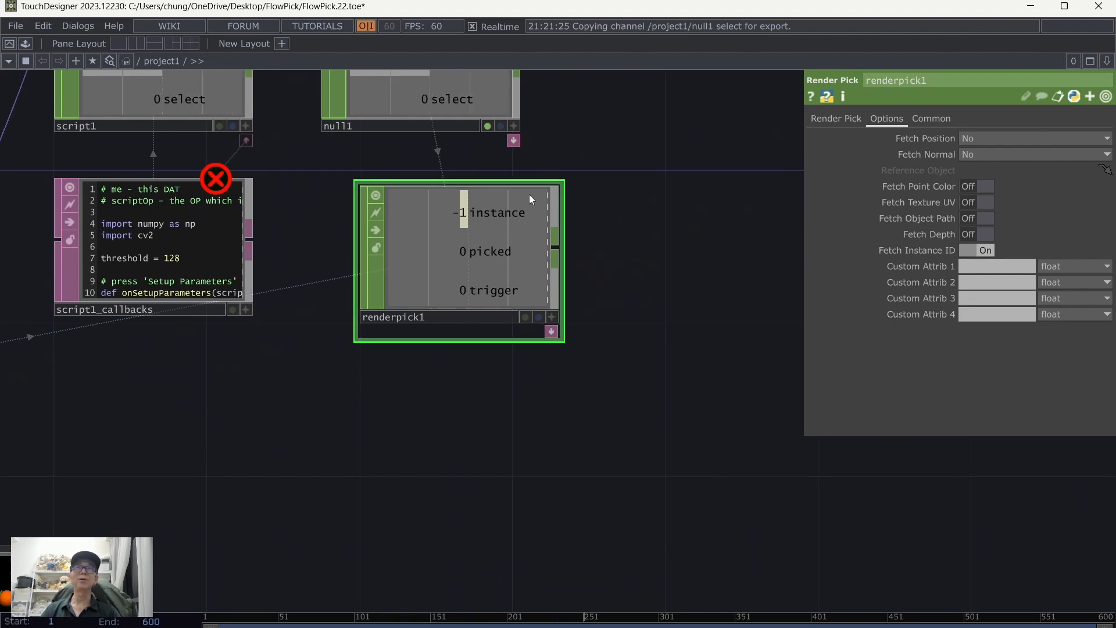
left_click_drag(649, 265, 567, 337)
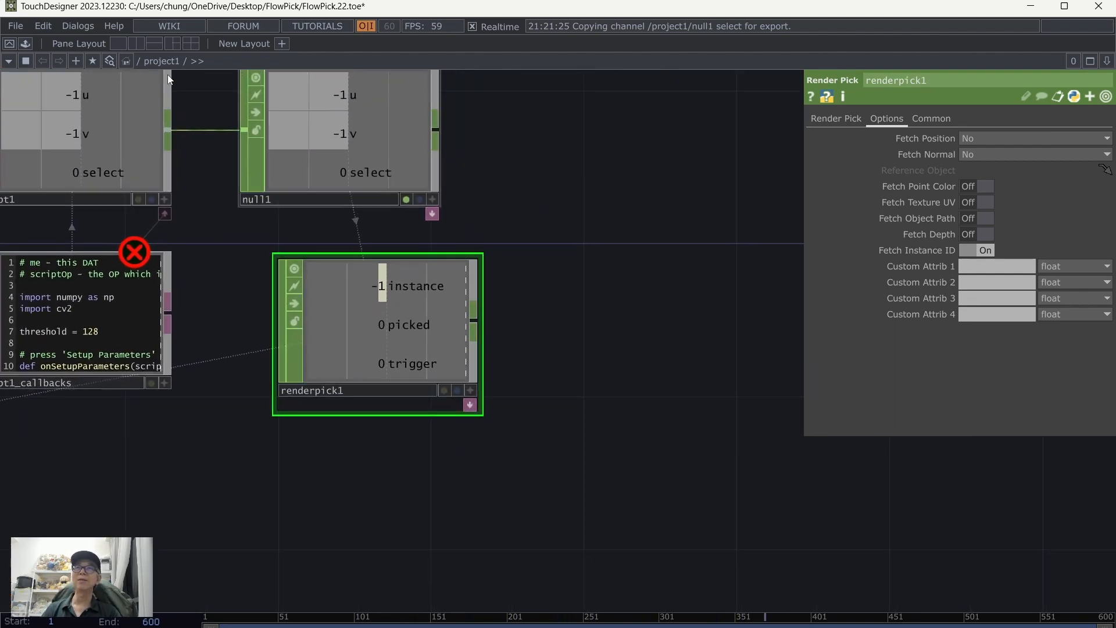
- Save the project with the instance-picking setup
left_click(17, 26)
left_click(23, 102)
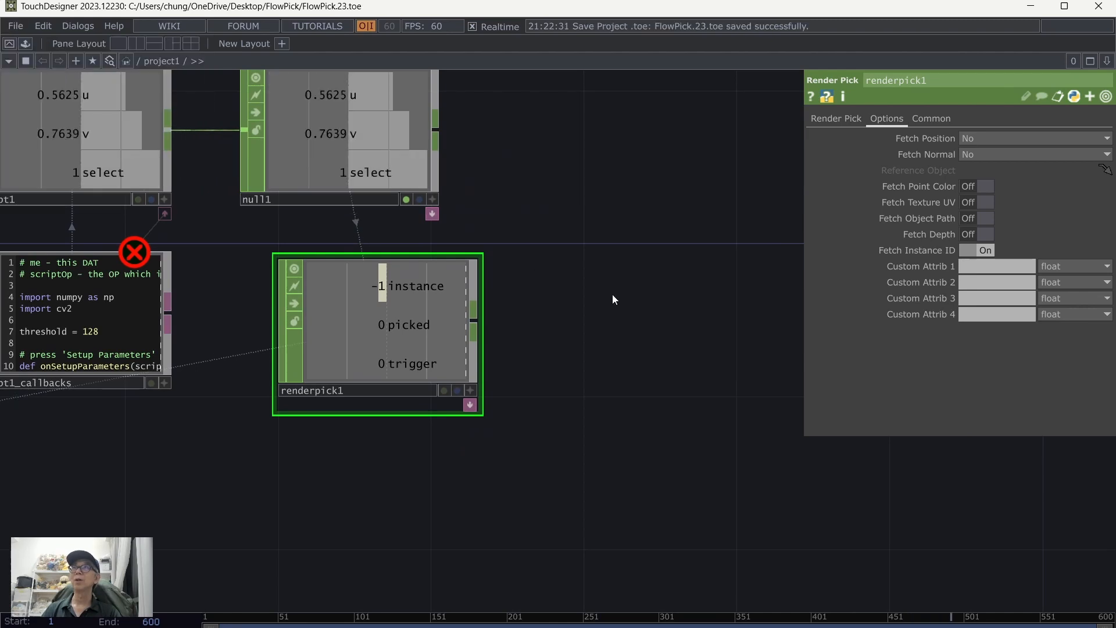
left_click_drag(612, 296, 461, 325)
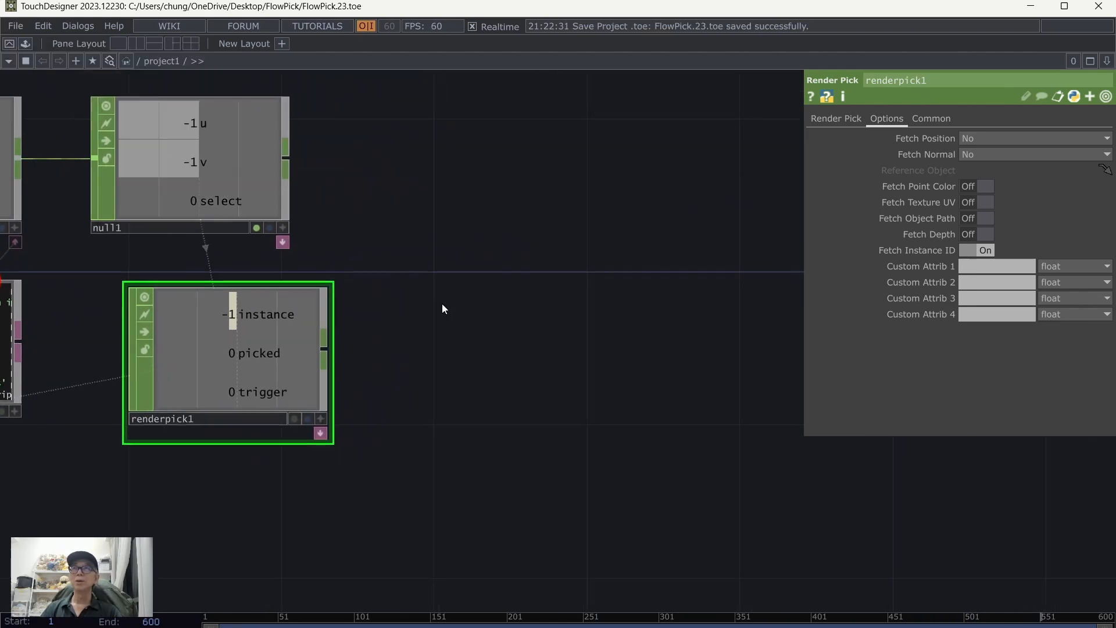
right_click(325, 346)
left_click(668, 395)
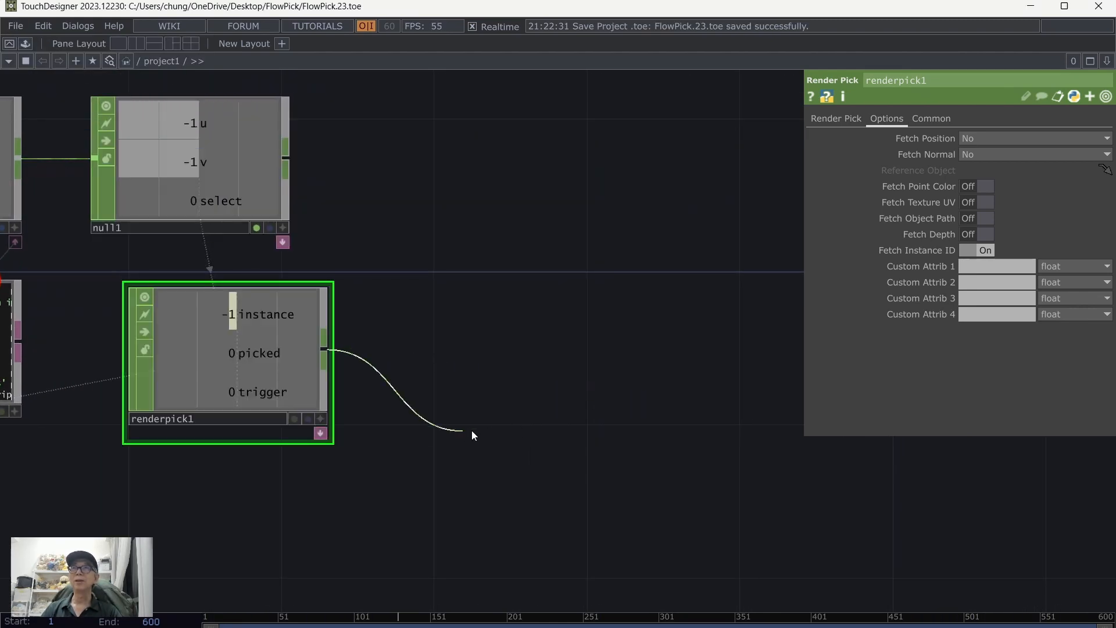
left_click(528, 351)
left_click_drag(647, 450, 650, 455)
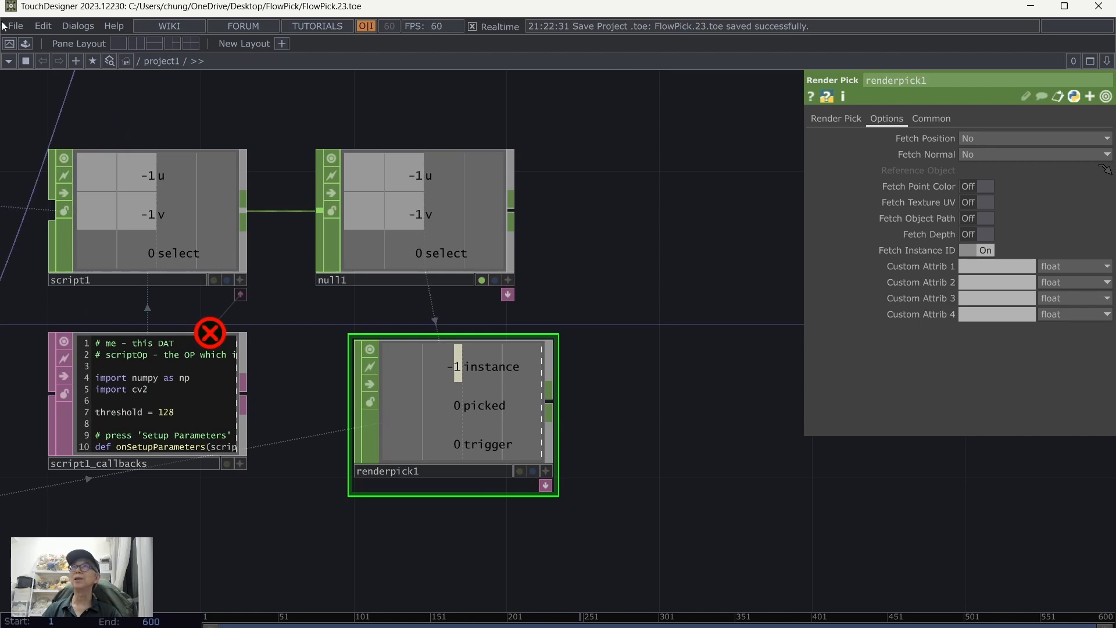
- Save the project as a new incremental version
left_click(16, 26)
left_click(36, 105)
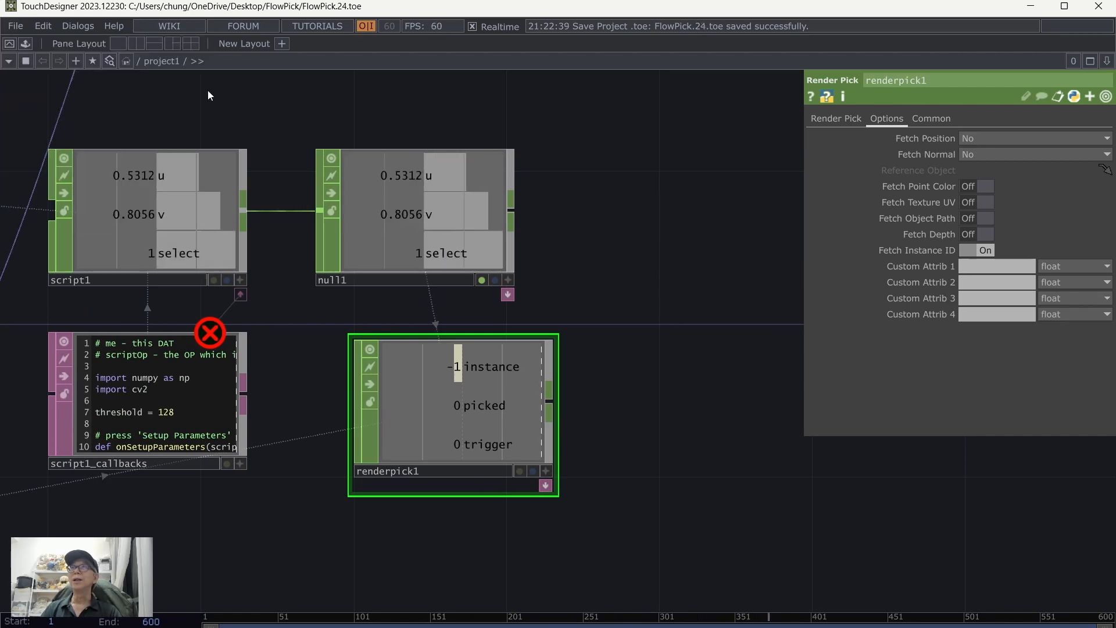
- Examine the Render Pick CHOP examples in Operator Snippets, covering custom SOP attributes, custom instance attributes and rotating picked instances
left_click(111, 28)
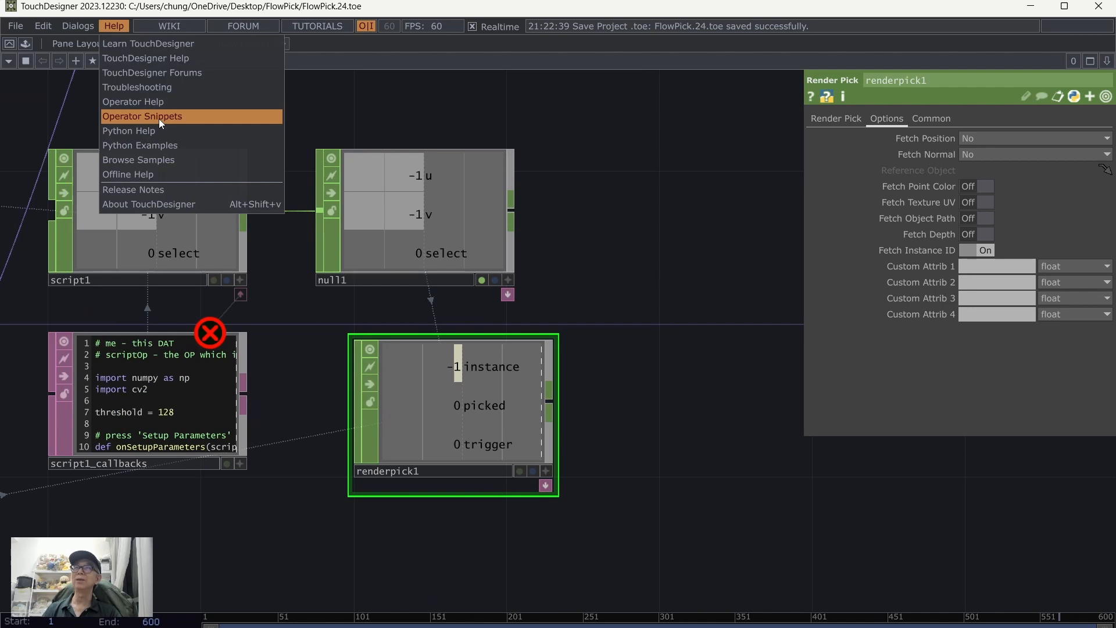
key("Return")
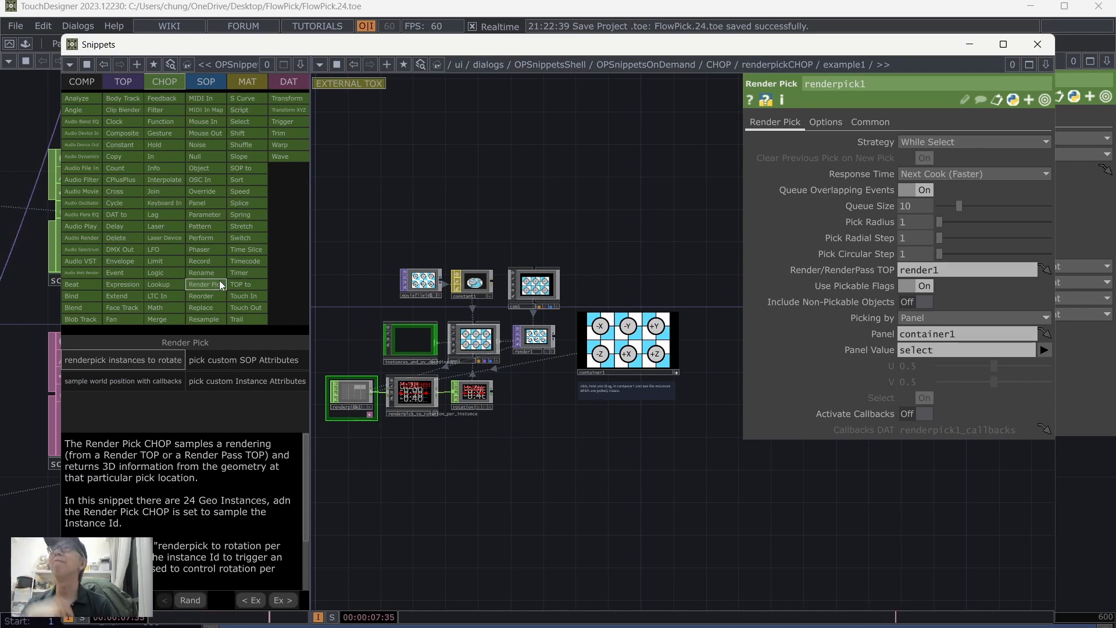
left_click(113, 382)
left_click(232, 360)
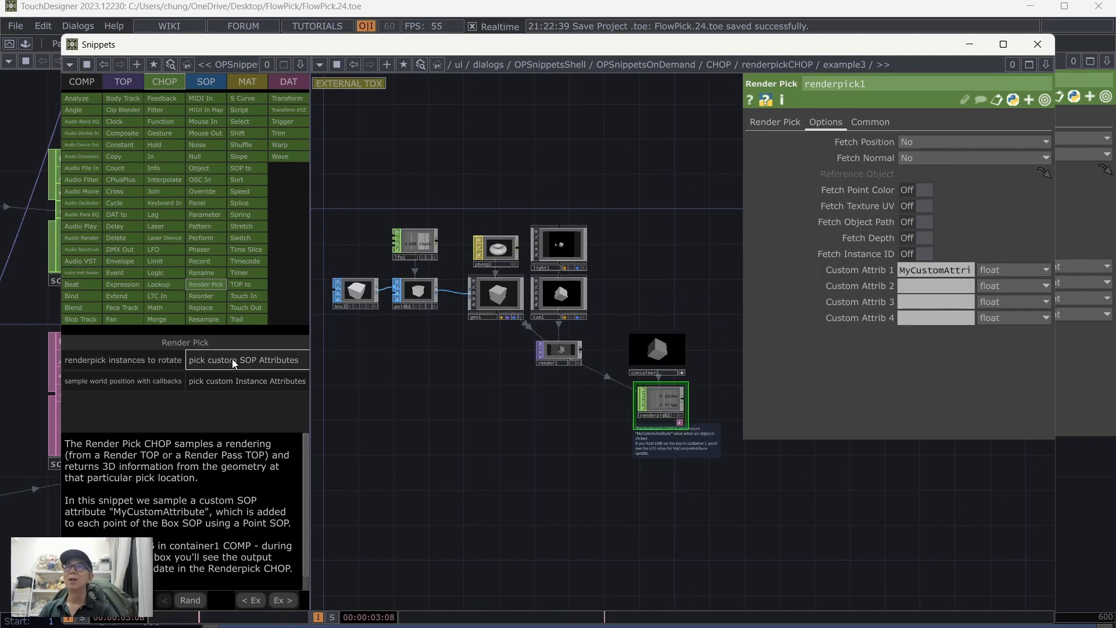
left_click(238, 378)
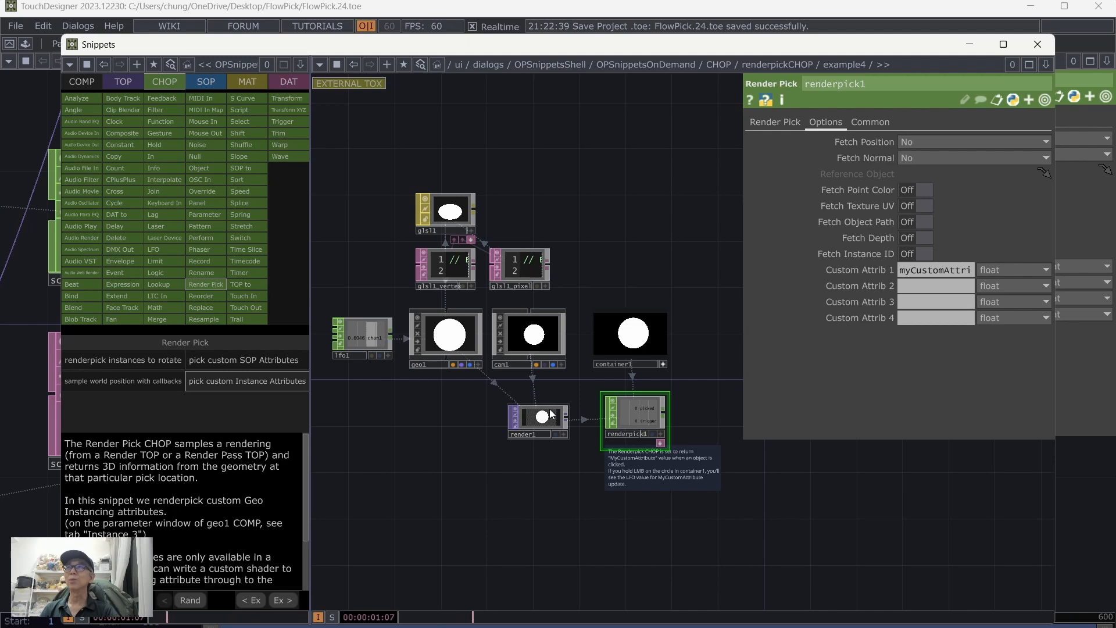
left_click(159, 361)
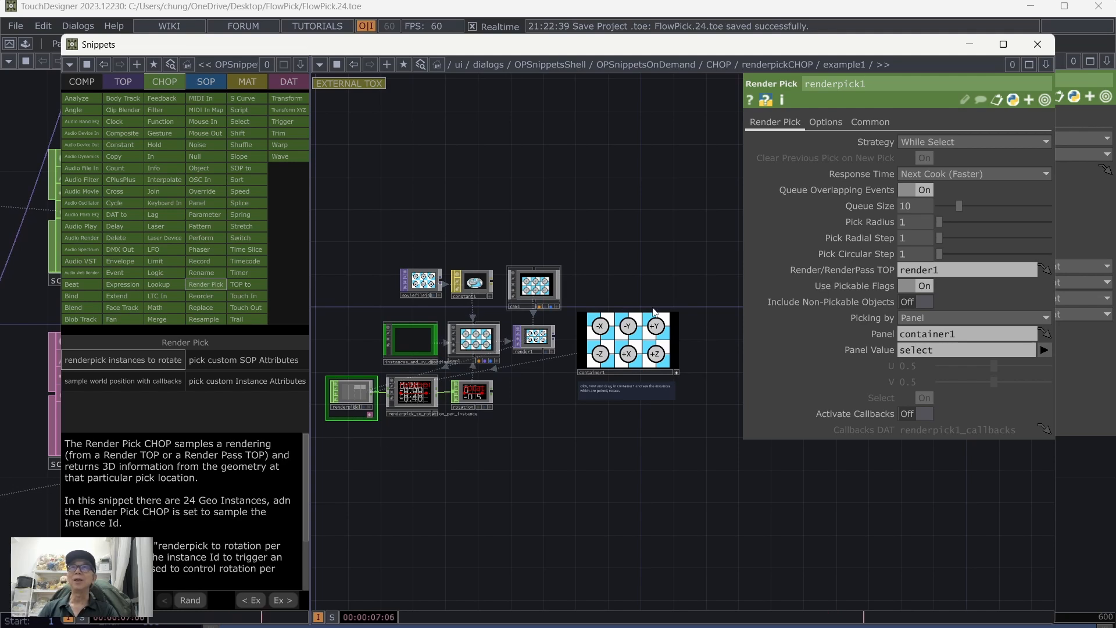
left_click(1037, 44)
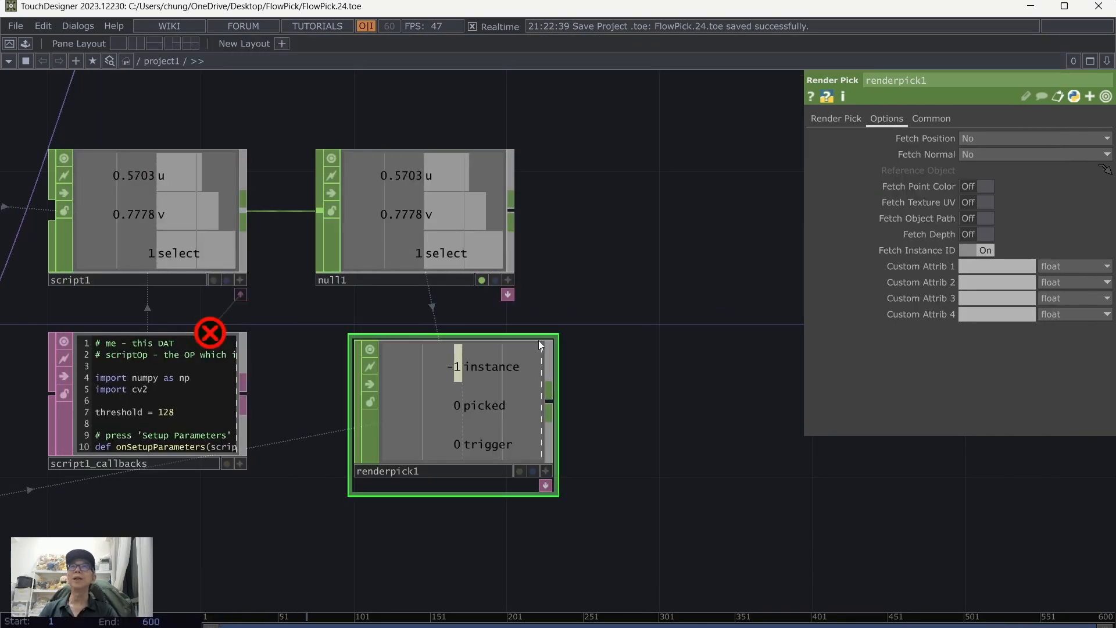
- Add a Select CHOP after renderpick1 and set its Channel Names to instance
left_click_drag(591, 434, 456, 336)
left_click_drag(527, 308, 336, 436)
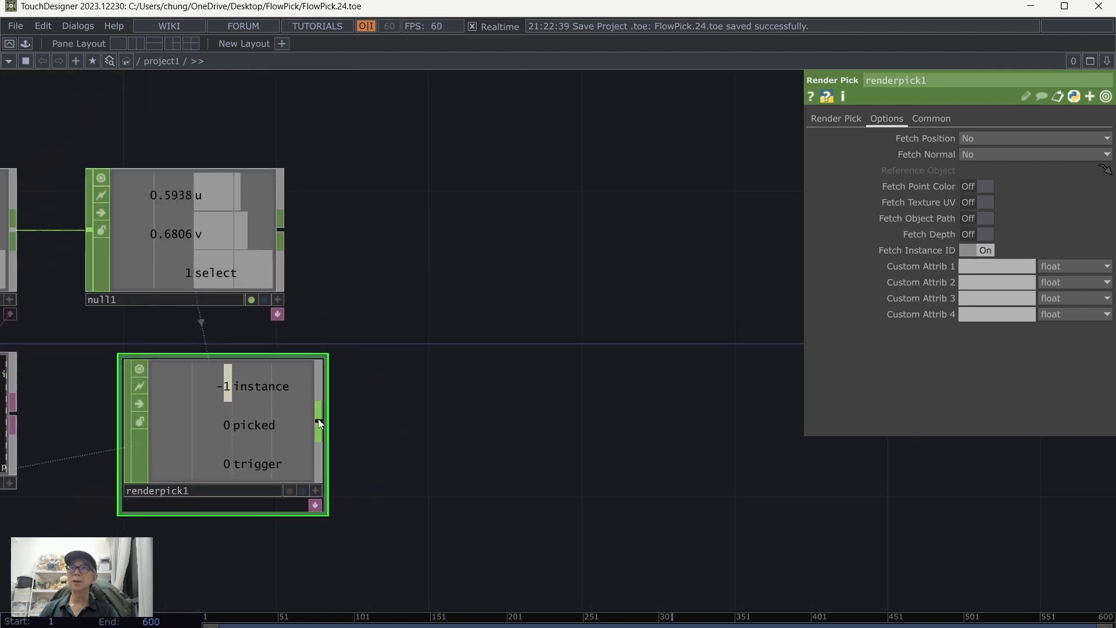
right_click(318, 420)
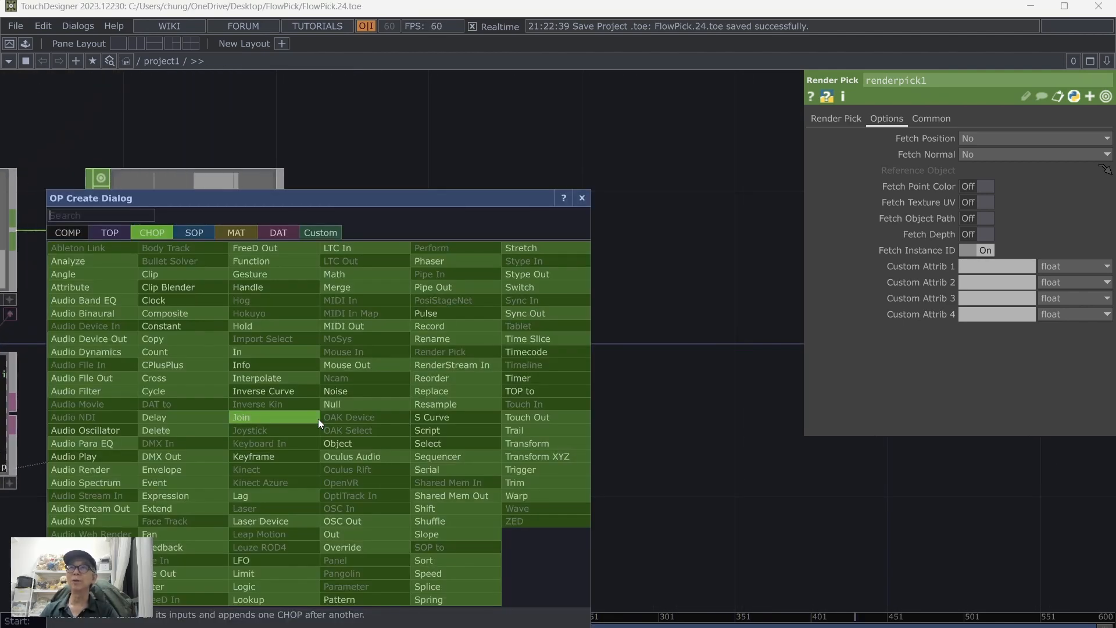
left_click(454, 444)
left_click(530, 322)
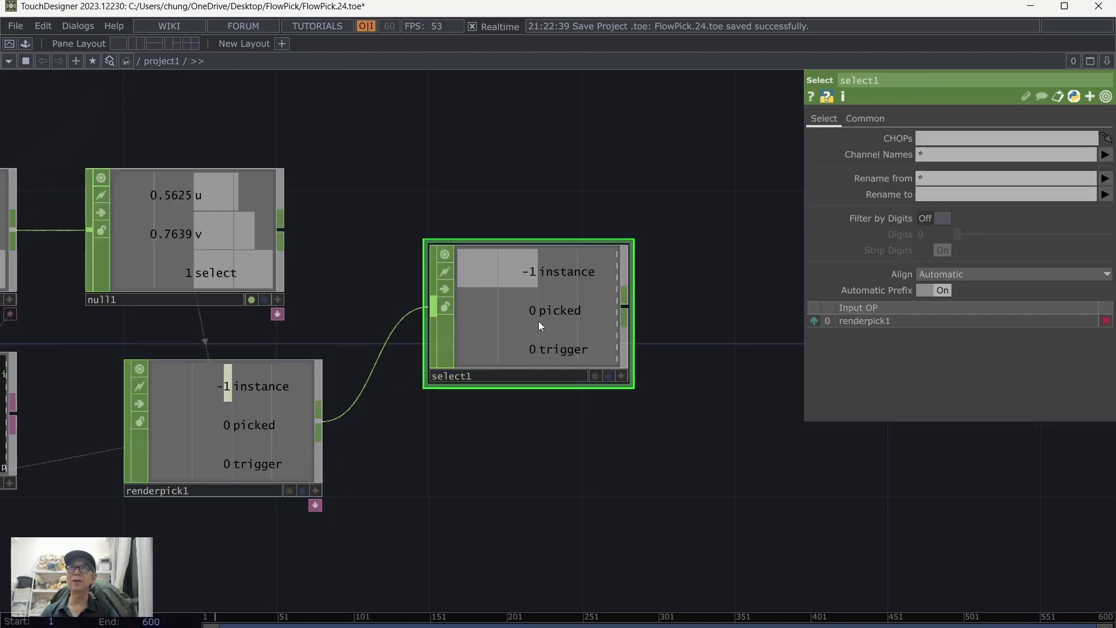
left_click(1103, 156)
left_click(1091, 184)
- Duplicate select1 with its renderpick1 input and set the copy's Channel Names to picked
left_click_drag(675, 456, 678, 358)
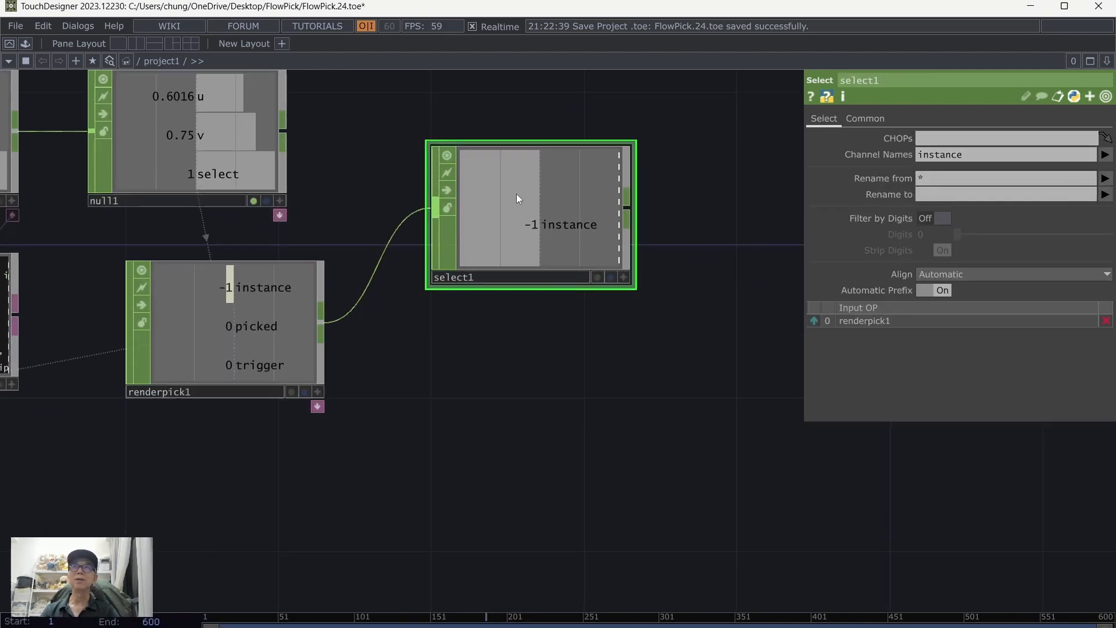
key("ctrl+c")
key("ctrl+v")
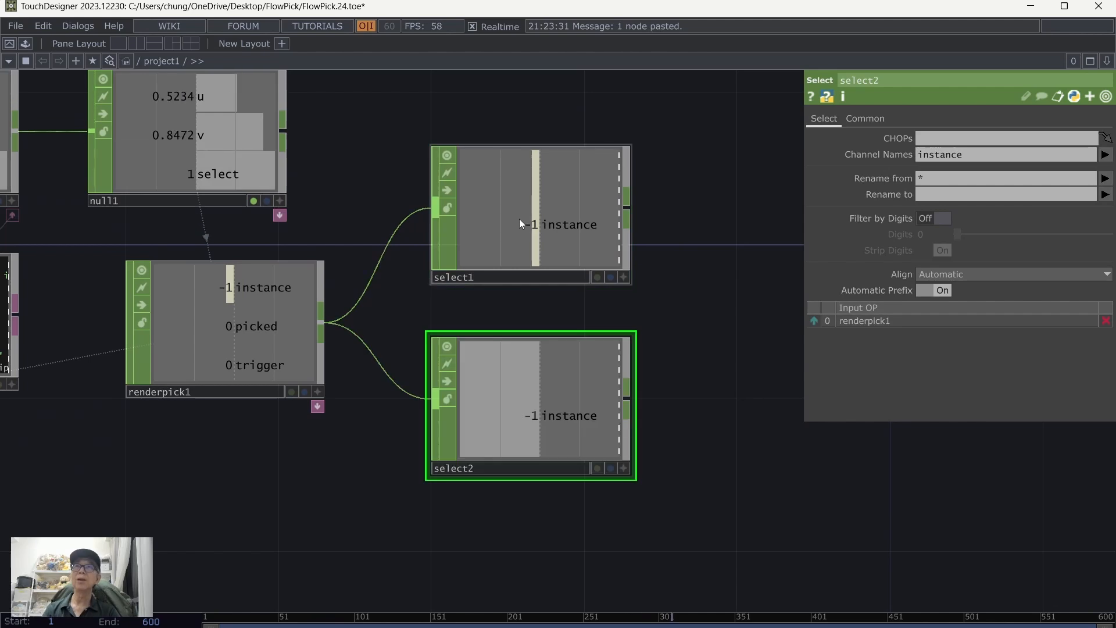
left_click(988, 154)
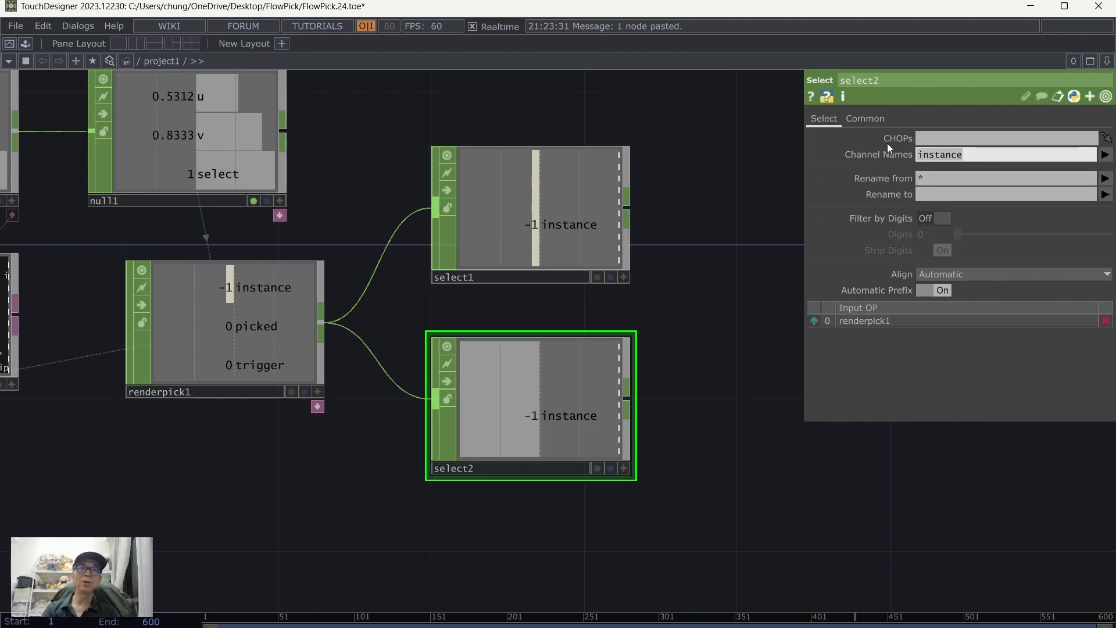
key("BackSpace")
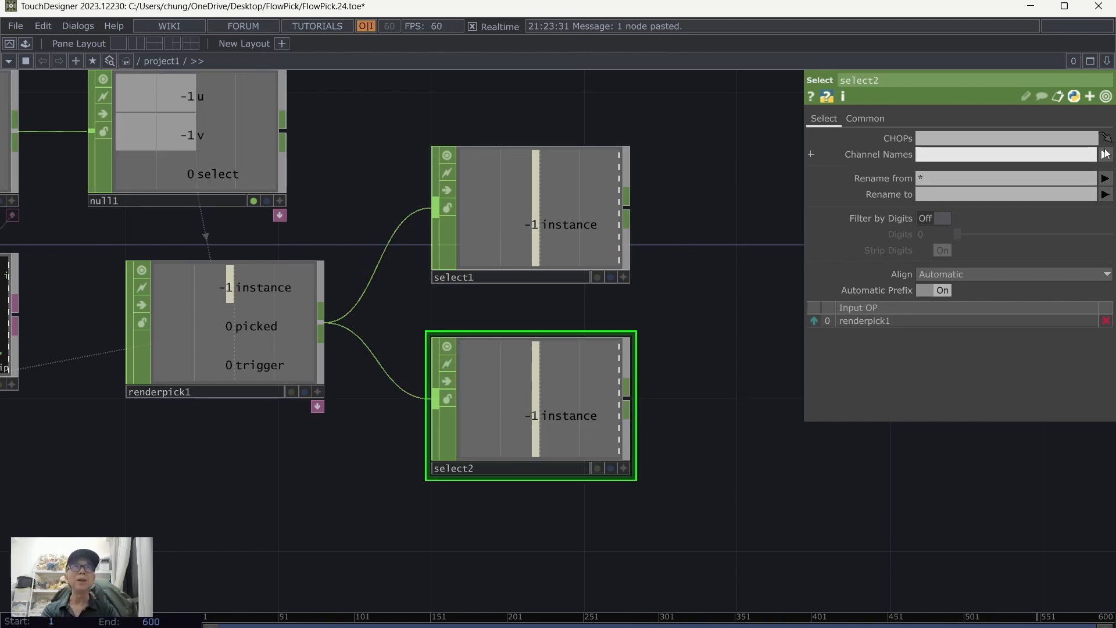
left_click(1105, 155)
left_click(1087, 198)
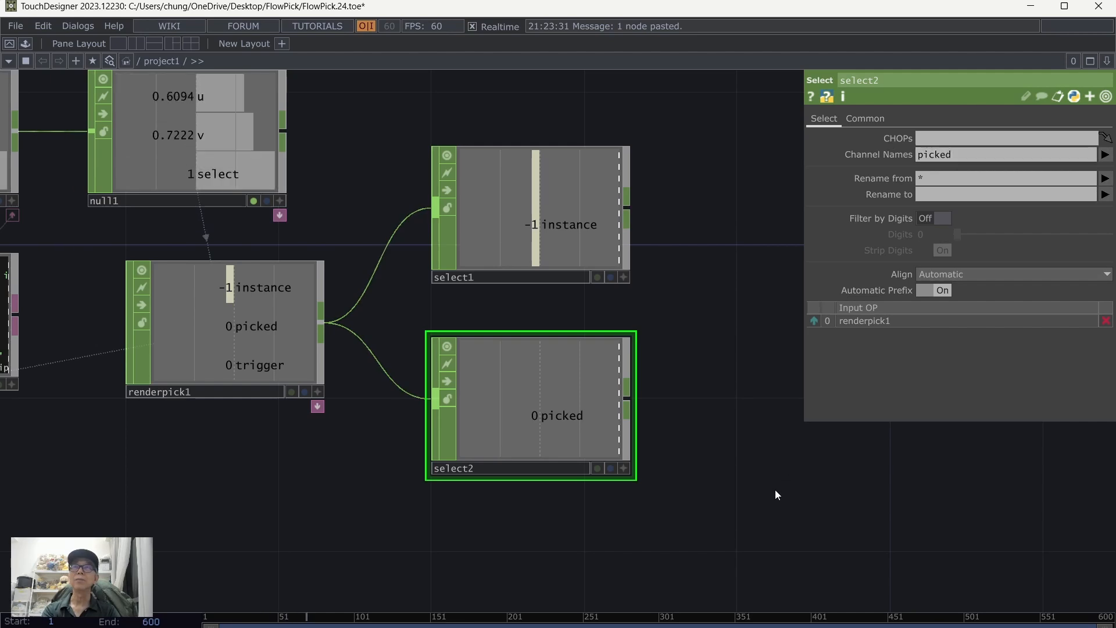
- Temporarily display comp1 behind the network and examine how select1 and select2 respond to motion over the spheres
left_click_drag(759, 508, 722, 465)
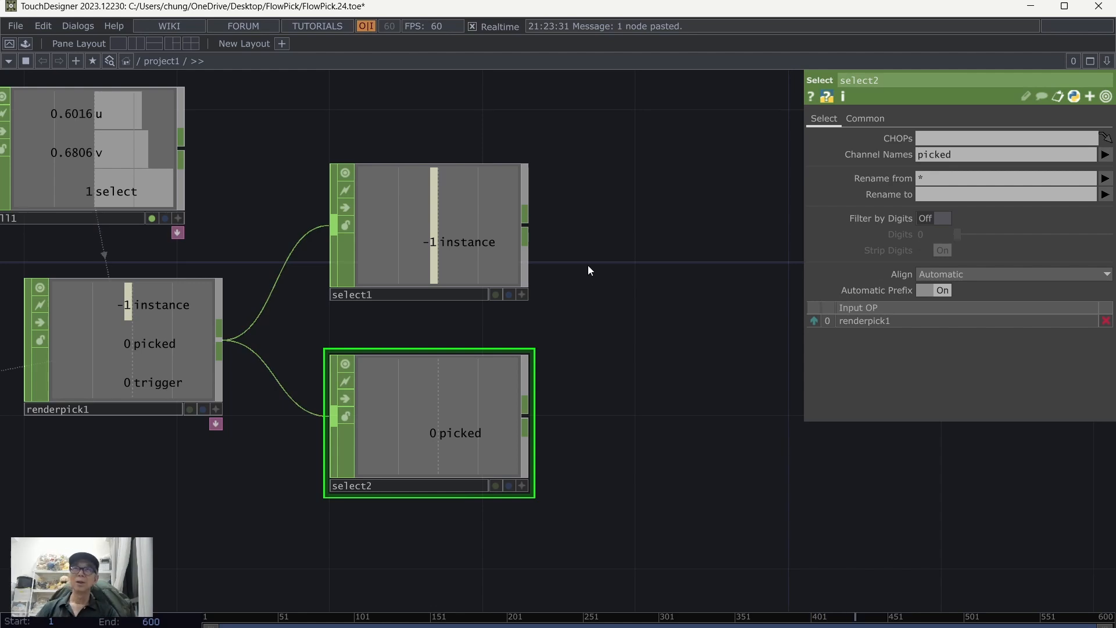
scroll(628, 345, "down", 6)
left_click_drag(609, 316, 532, 416)
left_click(399, 173)
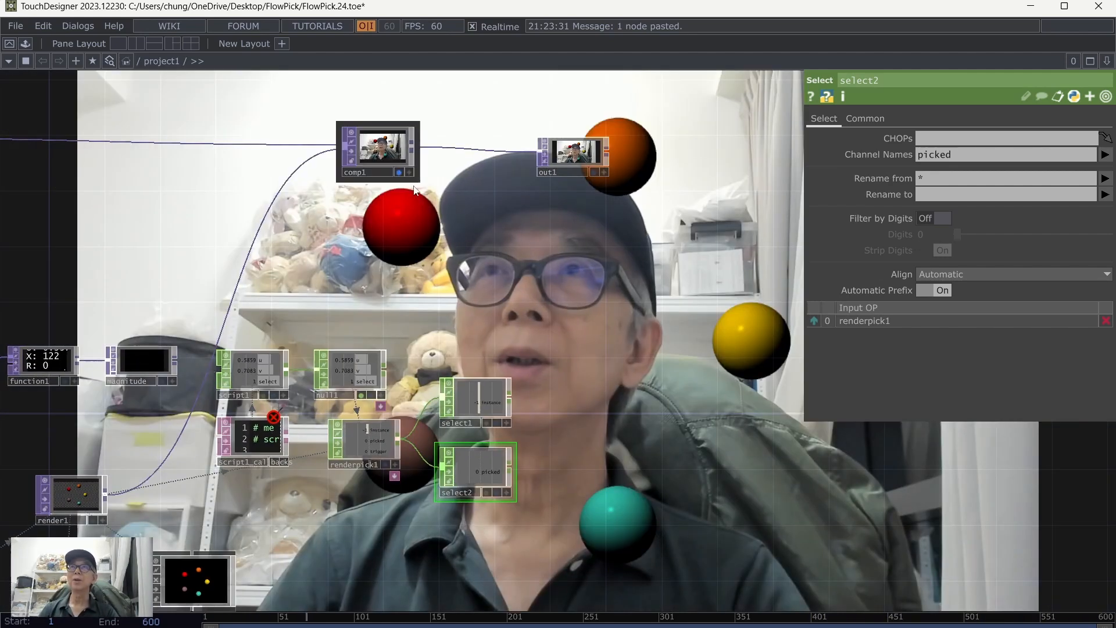
left_click_drag(724, 427, 611, 362)
scroll(575, 365, "up", 5)
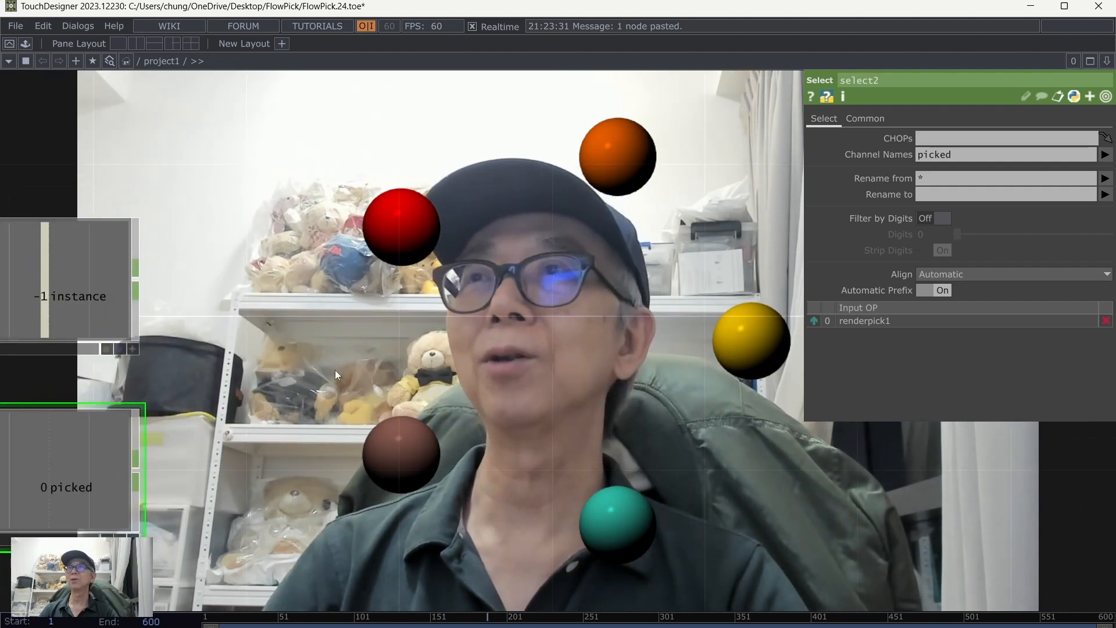
left_click_drag(376, 346, 529, 268)
scroll(463, 352, "up", 2)
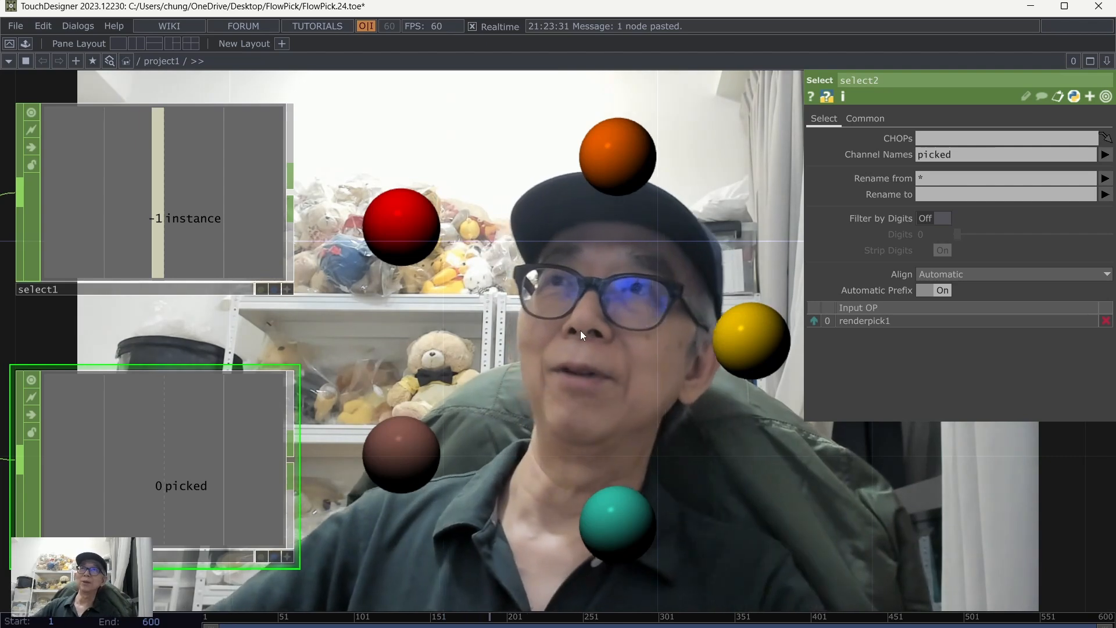
scroll(548, 204, "down", 5)
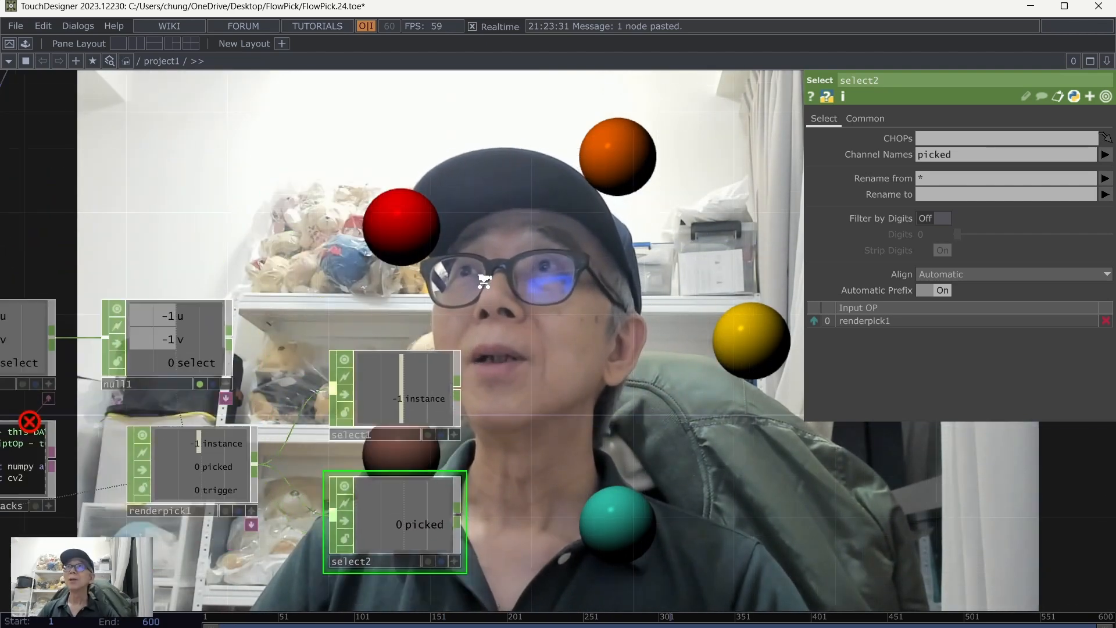
left_click_drag(410, 207, 410, 361)
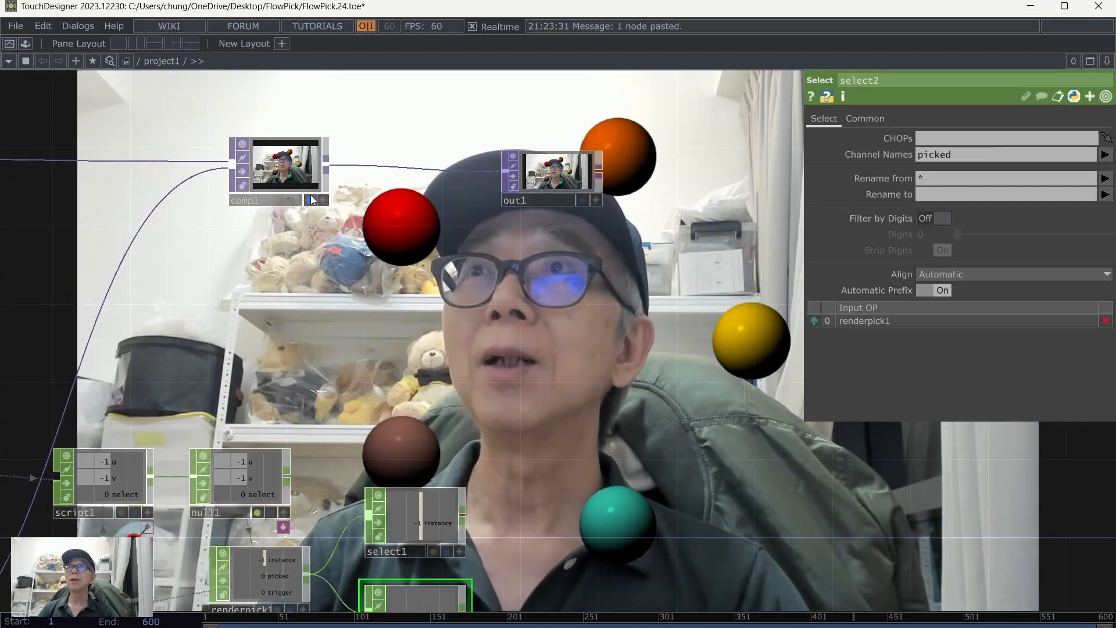
left_click(310, 201)
left_click_drag(517, 349, 506, 184)
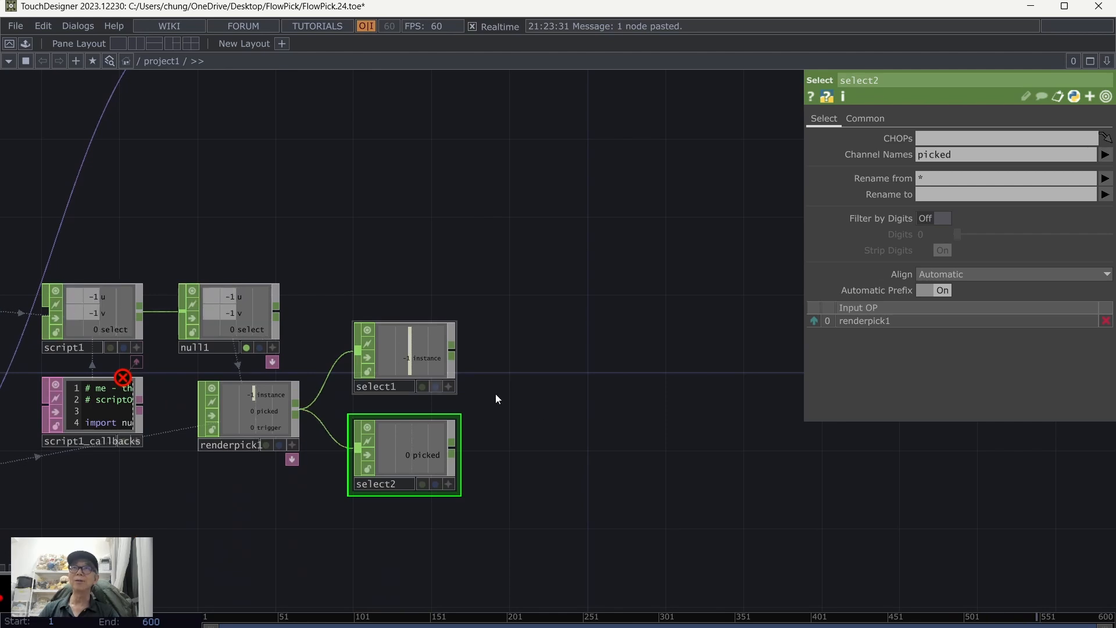
- Add a Math CHOP after select1 and set its Pre-Add to 1
scroll(546, 442, "up", 1)
scroll(546, 442, "up", 4)
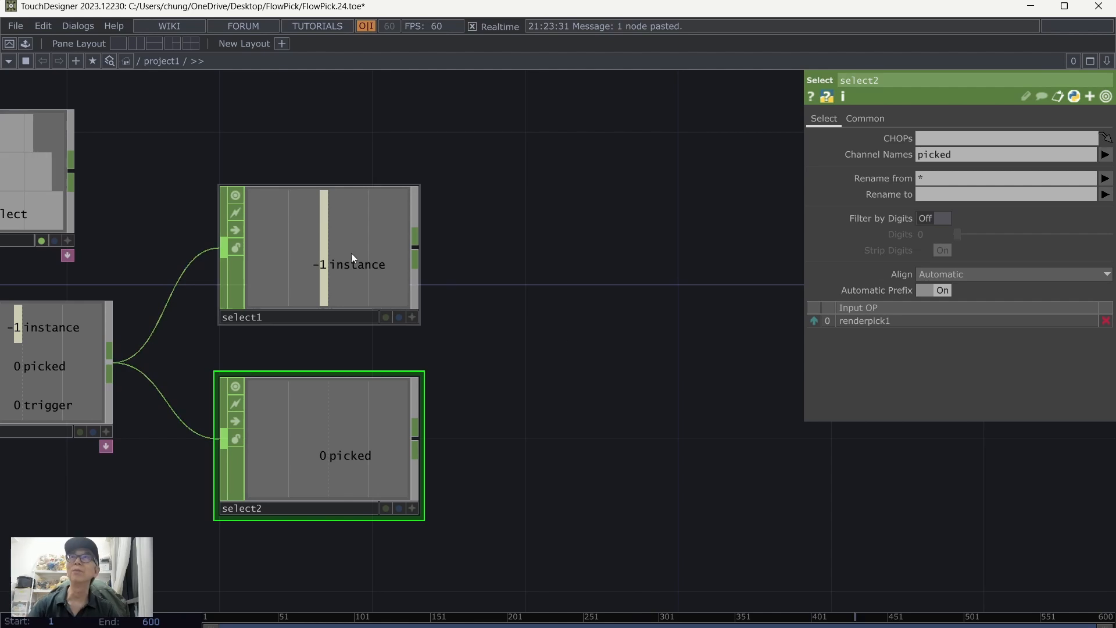
right_click(416, 252)
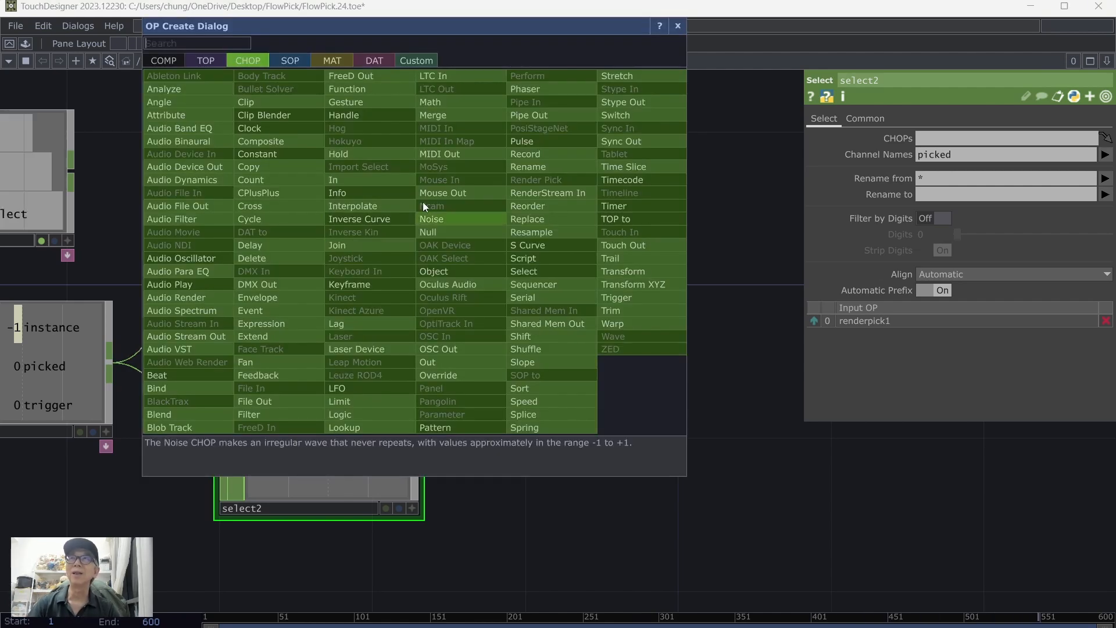
left_click(454, 102)
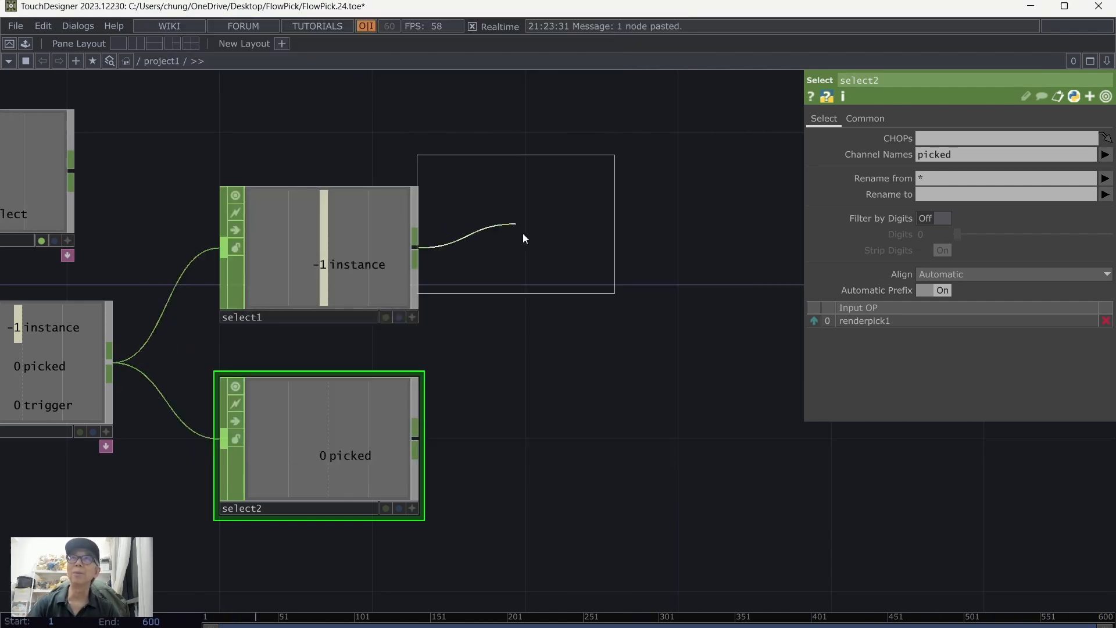
left_click(557, 243)
left_click(892, 118)
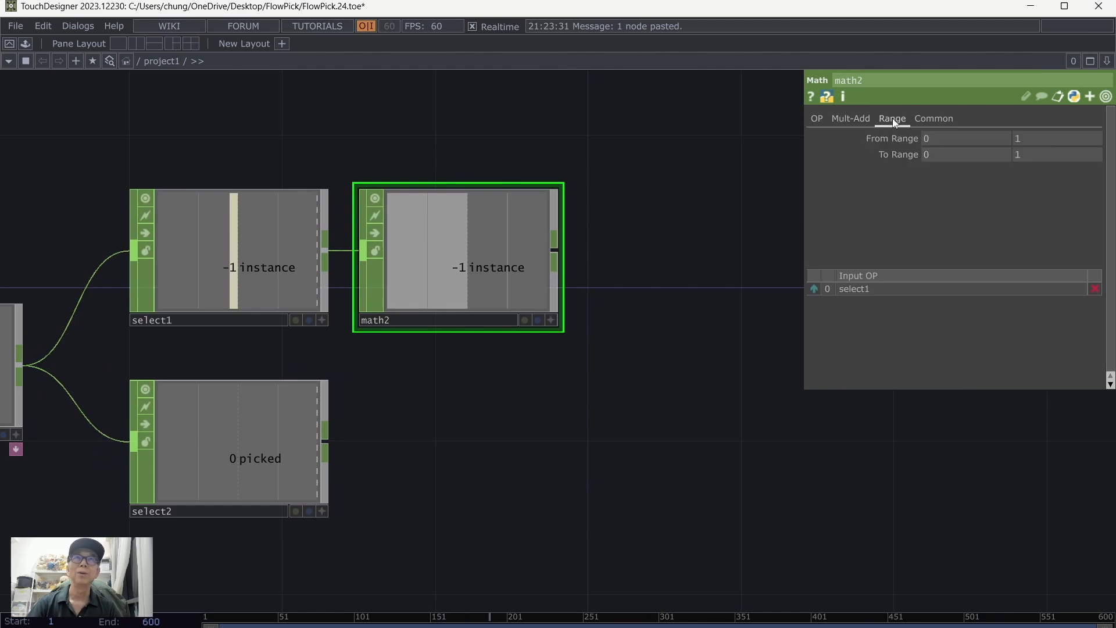
left_click(854, 119)
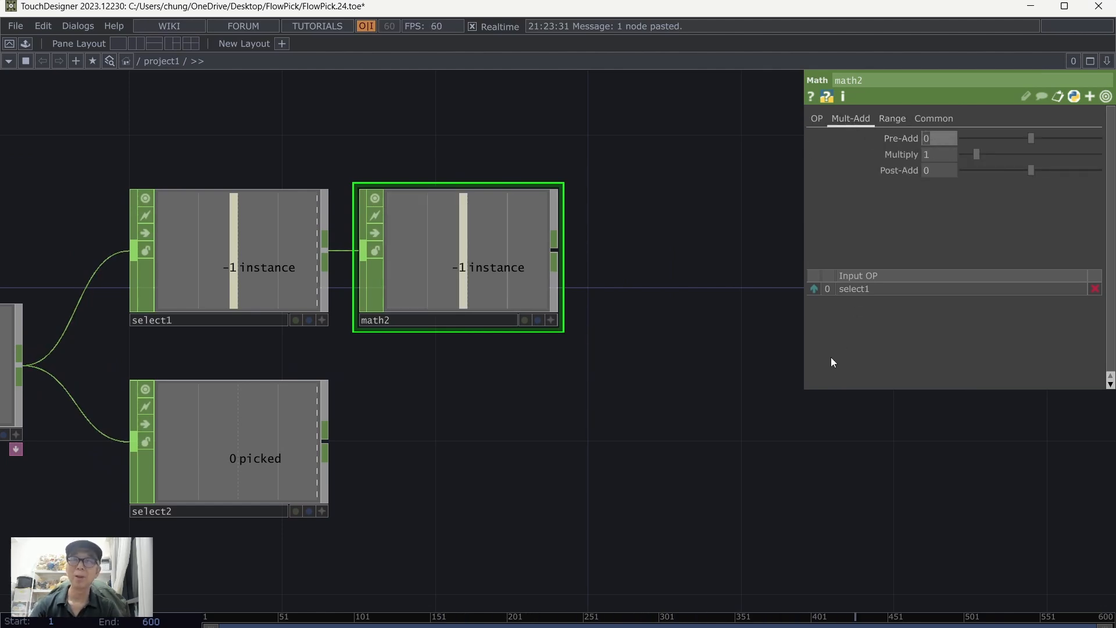
type("1")
key("Return")
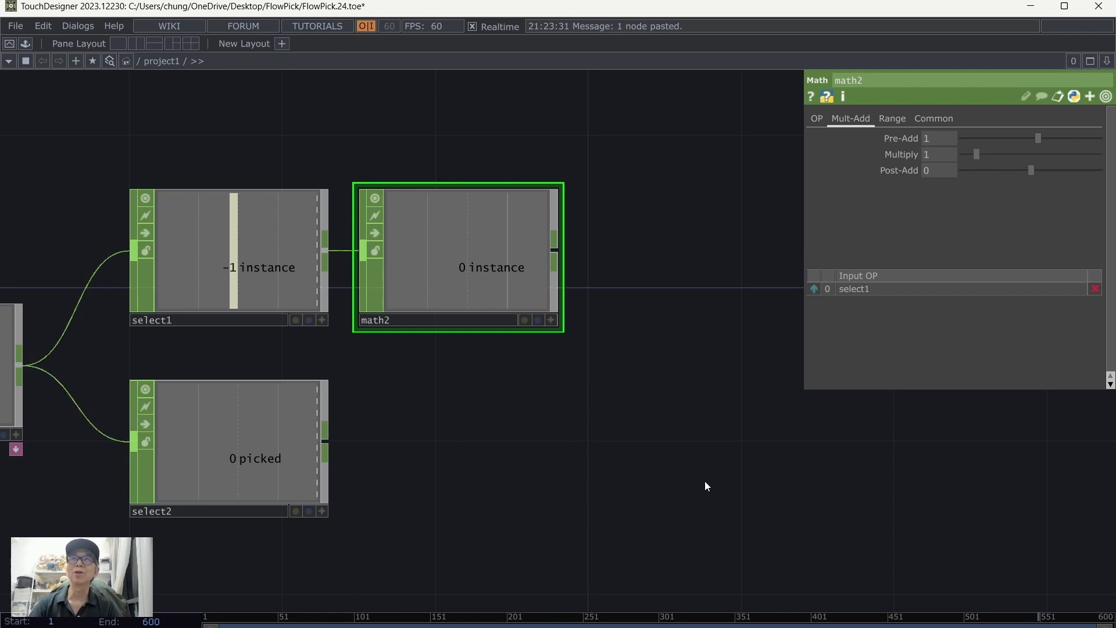
- Add another Math CHOP after math2 and connect select2 as its second input
scroll(704, 481, "down", 3)
left_click_drag(709, 501, 513, 498)
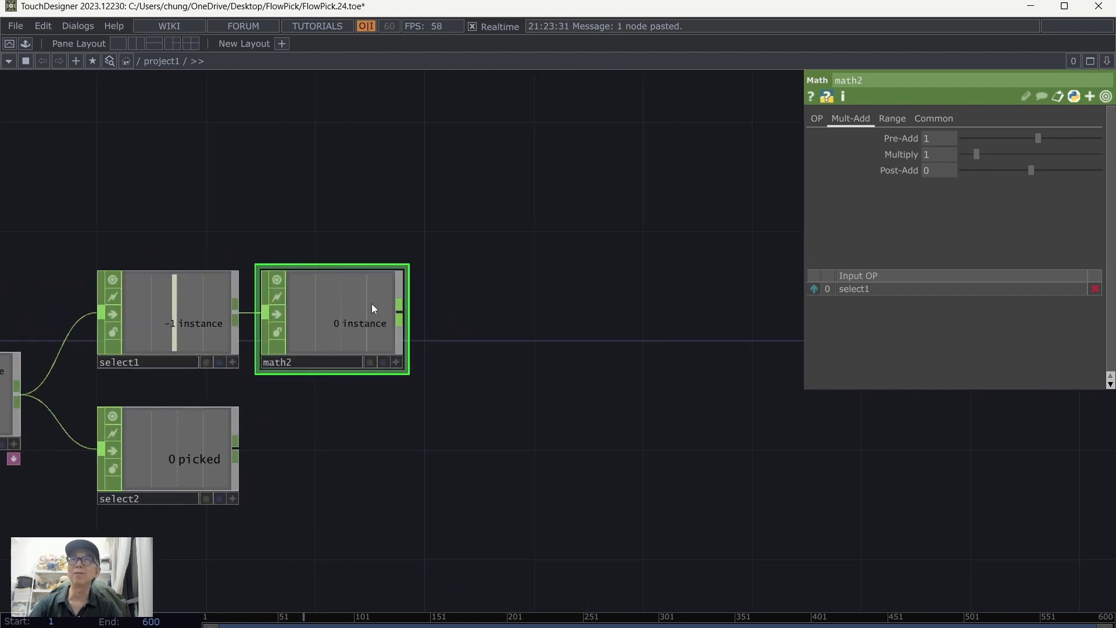
left_click_drag(373, 308, 401, 308)
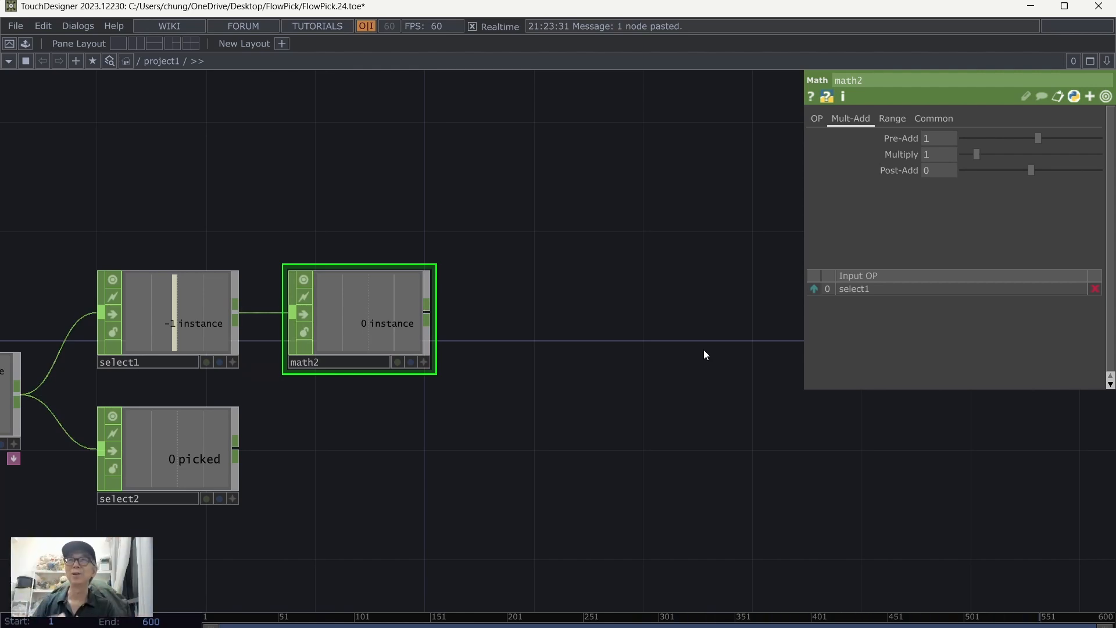
middle_click_drag(535, 476, 492, 462)
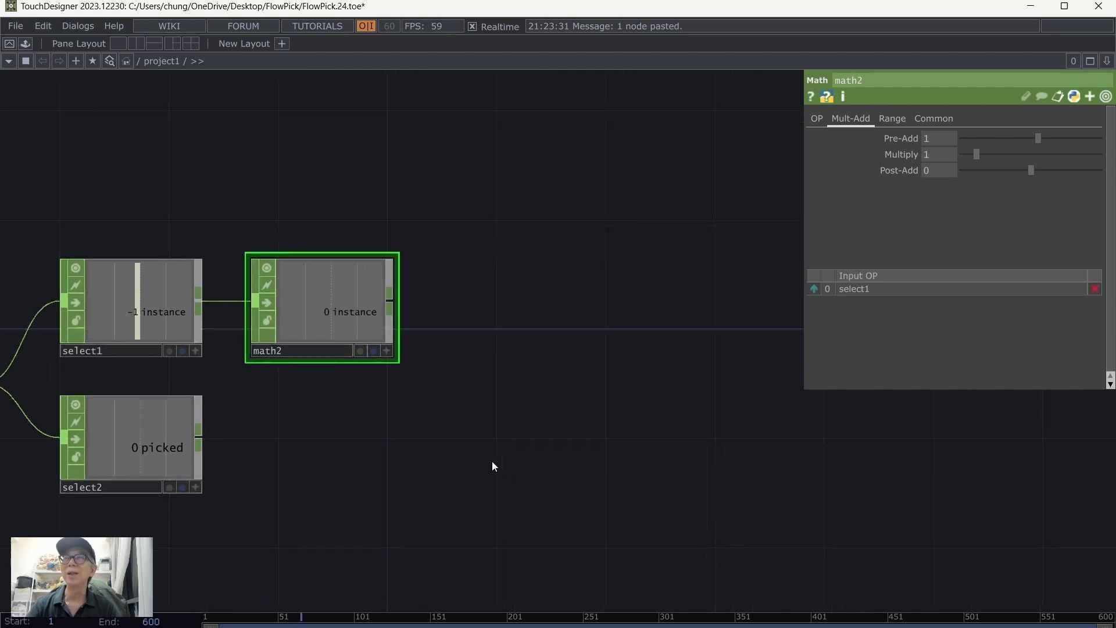
right_click(387, 297)
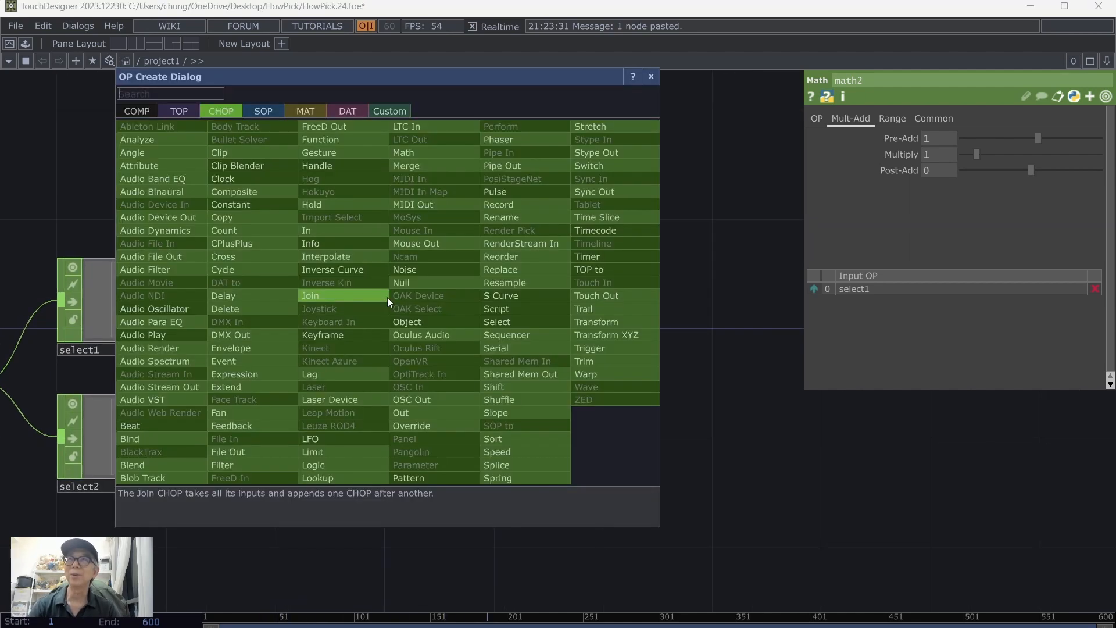
left_click(422, 156)
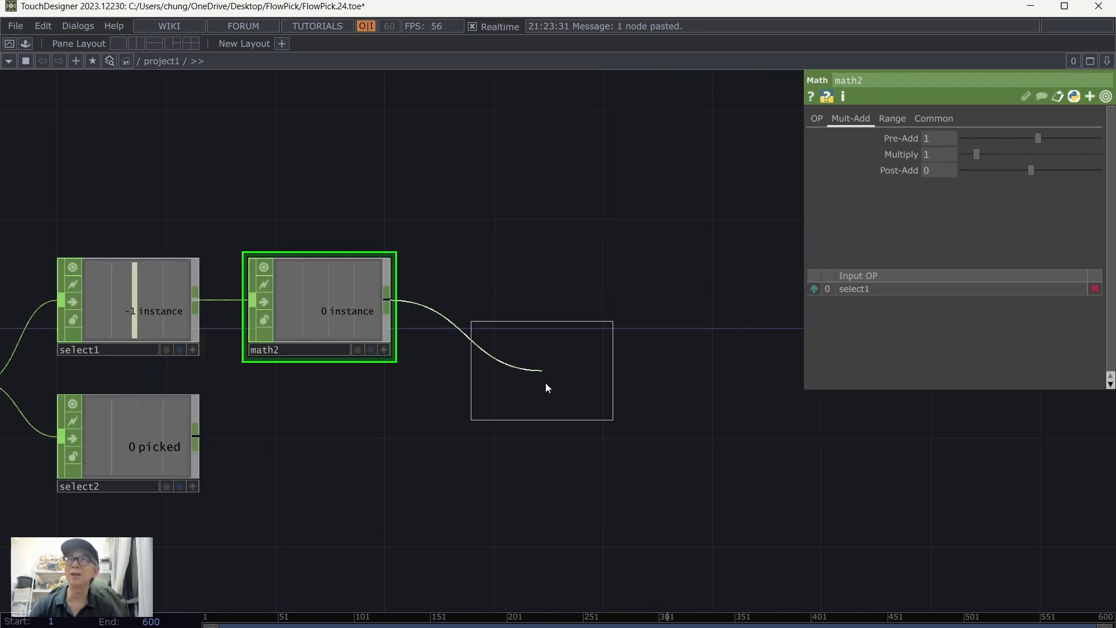
left_click(562, 359)
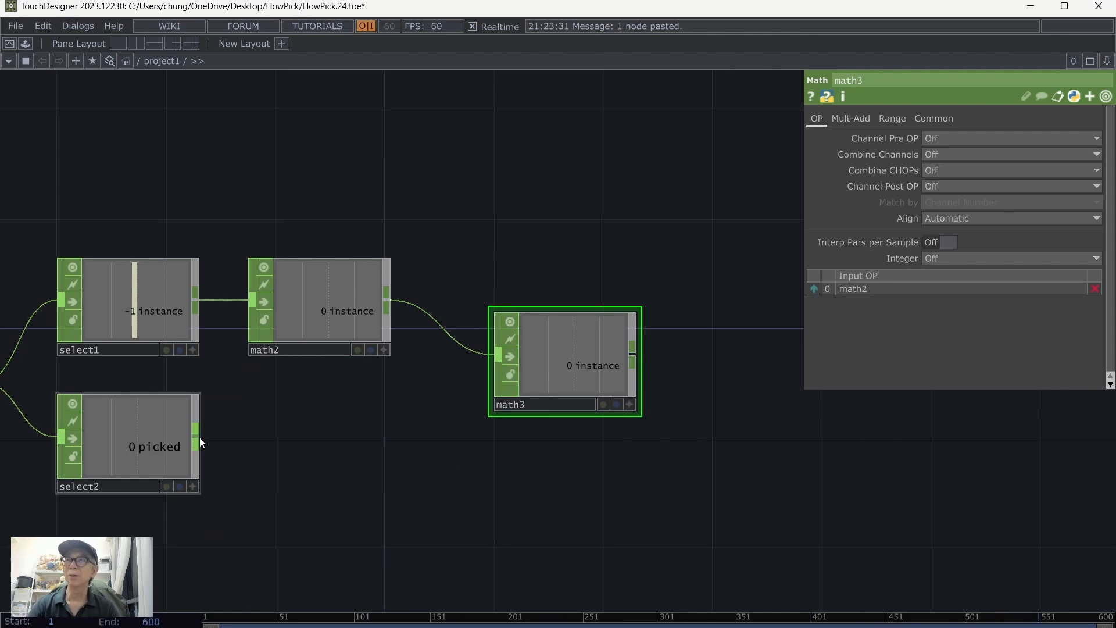
left_click_drag(200, 437, 497, 355)
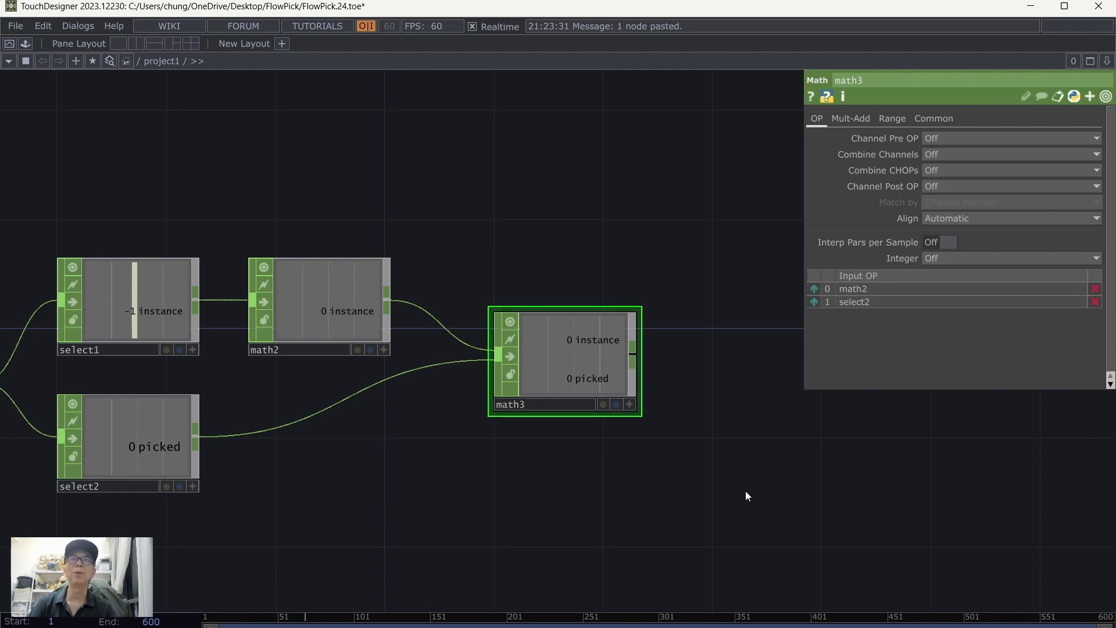
- Set Combine CHOPs on math3 to Multiply and move the node slightly up, closer to math2's level
left_click(947, 170)
left_click(943, 232)
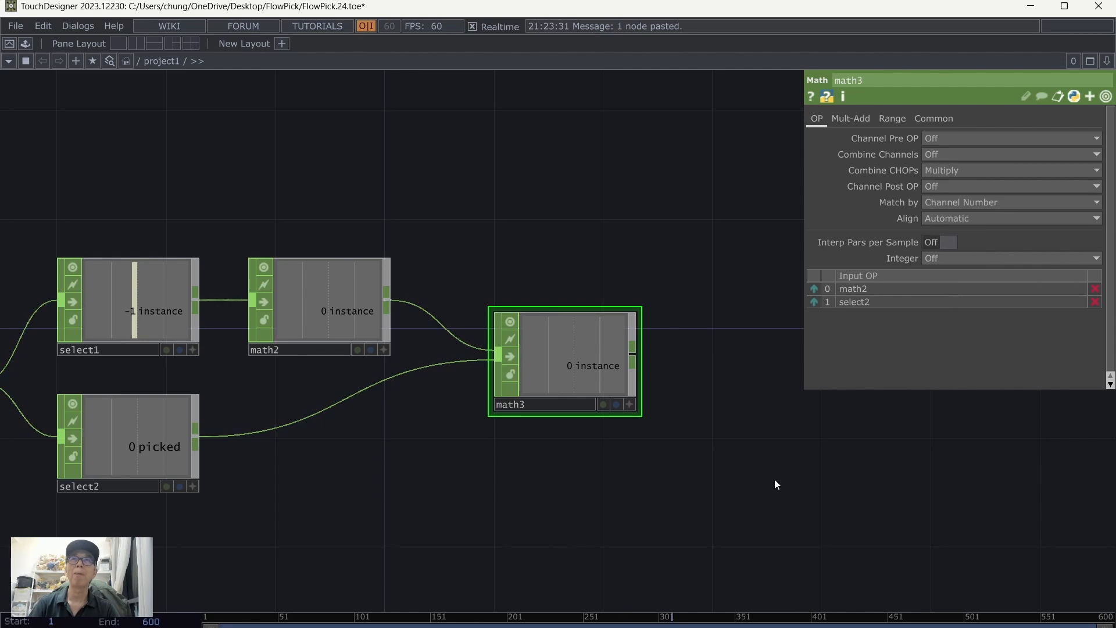
left_click_drag(775, 479, 738, 480)
left_click_drag(558, 375, 561, 369)
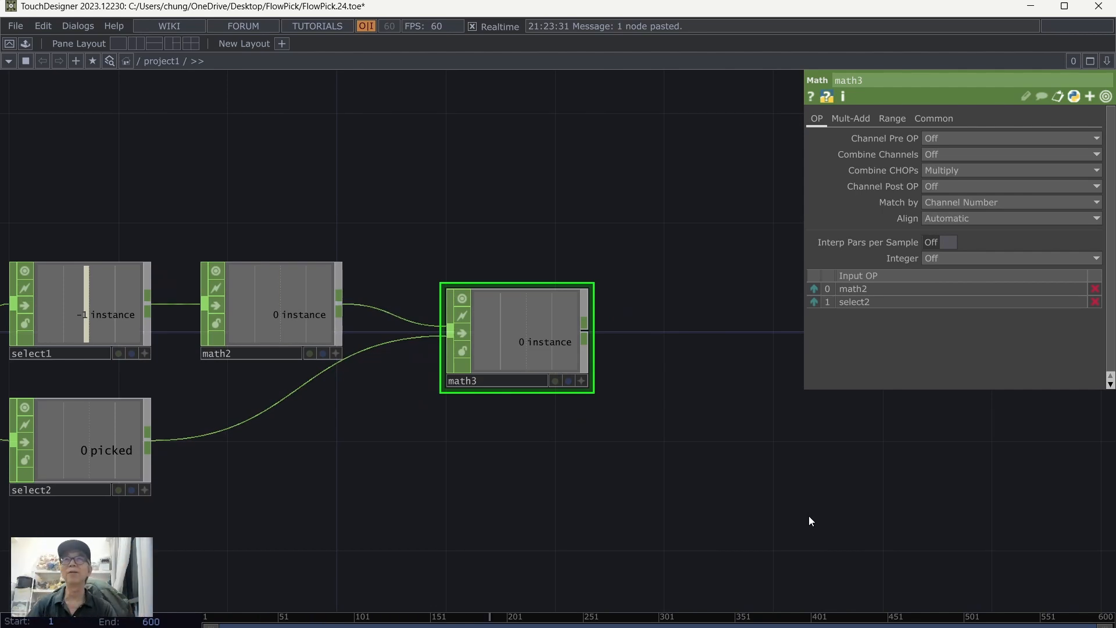
left_click_drag(757, 490, 684, 514)
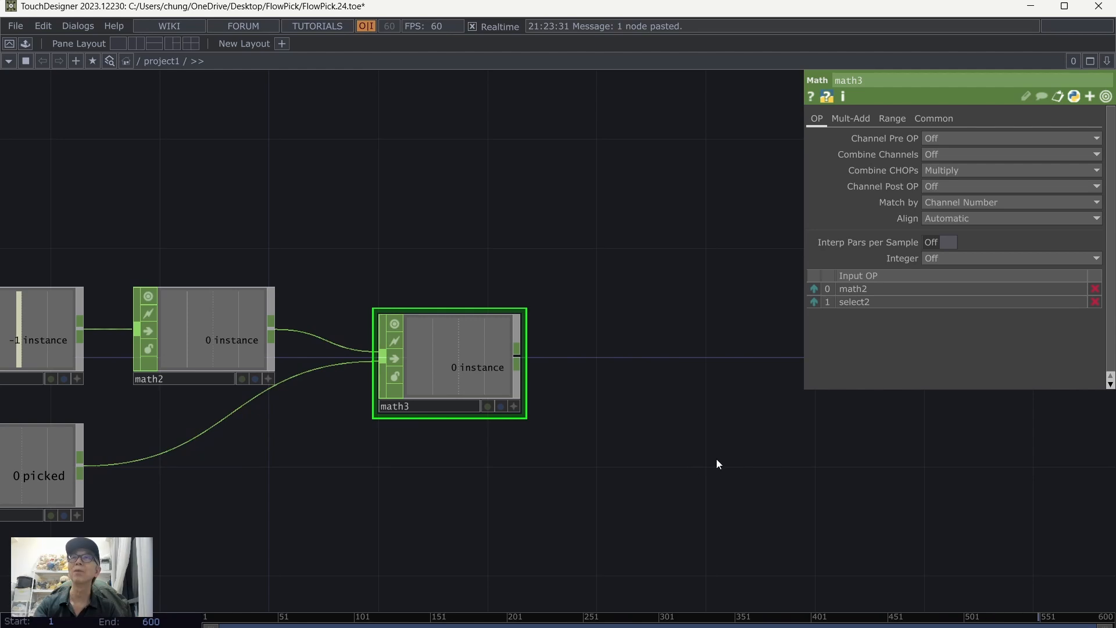
- Add a Fan CHOP after math3 and set its Channel Names to chan[0-5]
left_click_drag(717, 463, 455, 410)
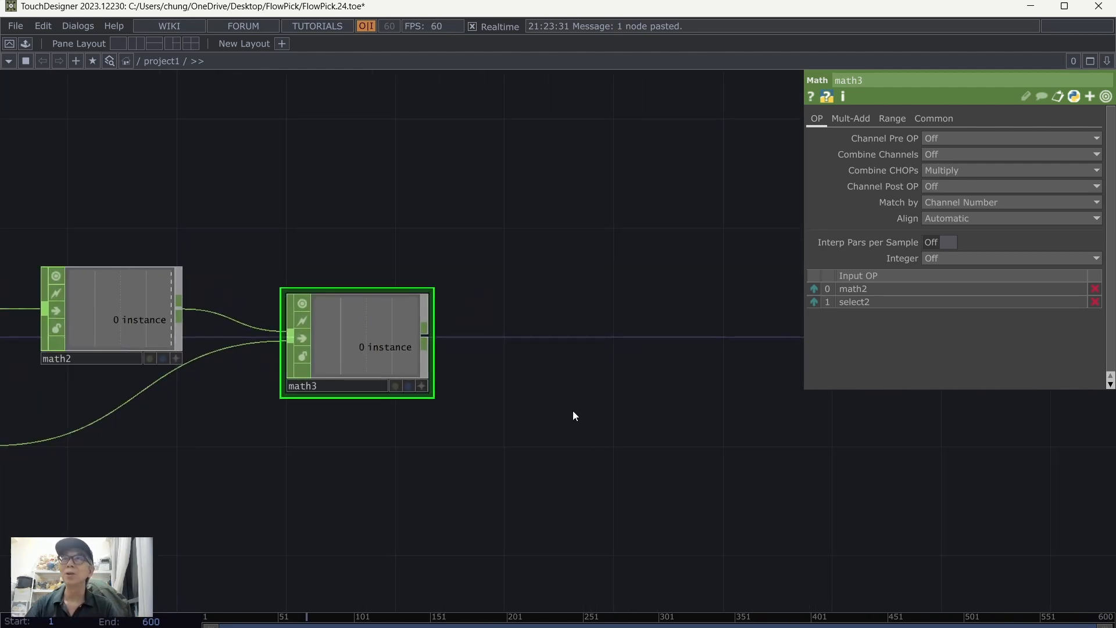
left_click_drag(573, 415, 194, 331)
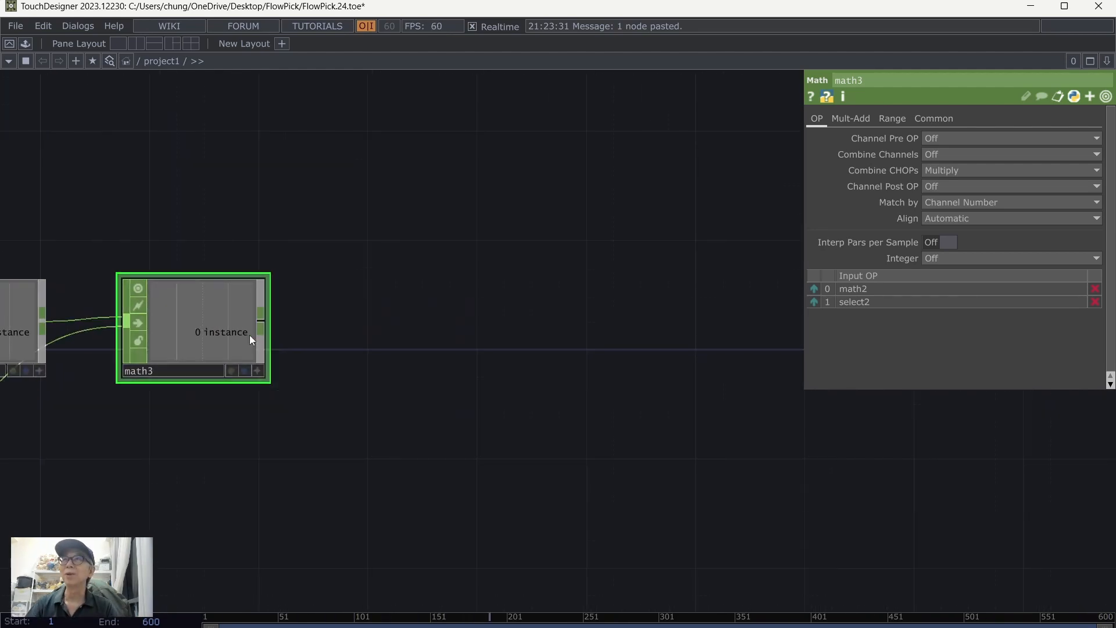
right_click(262, 321)
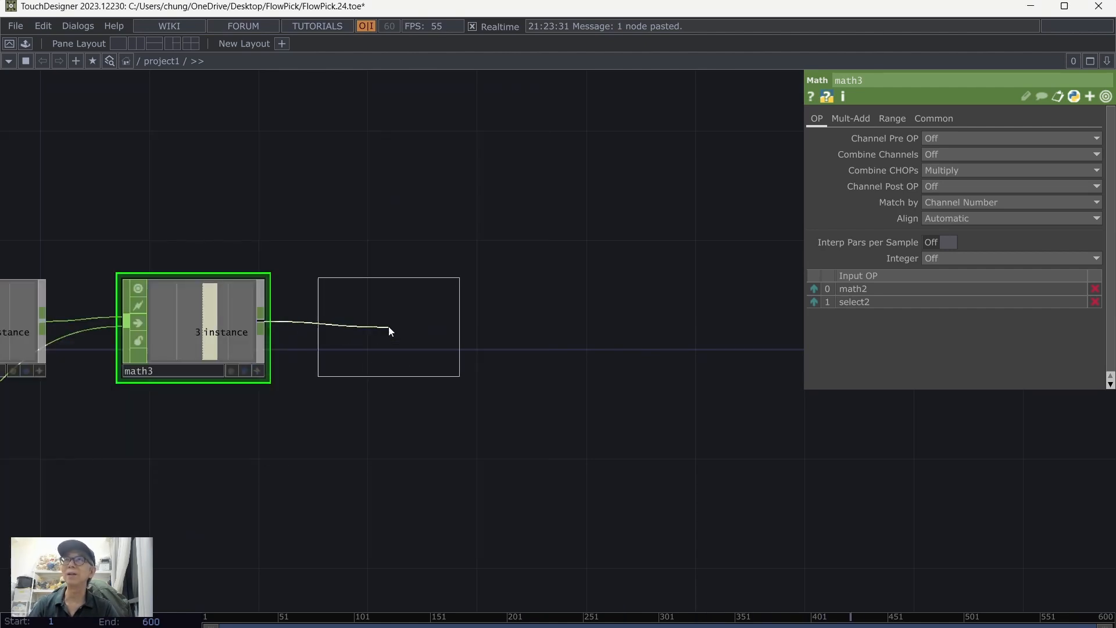
left_click(388, 327)
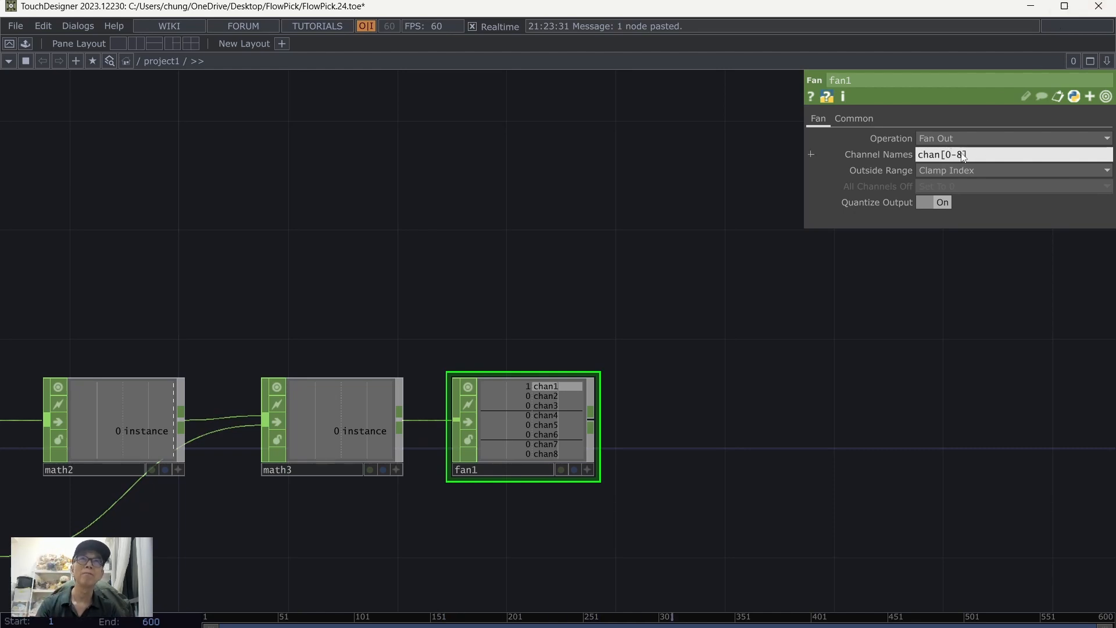
key("BackSpace")
type("5")
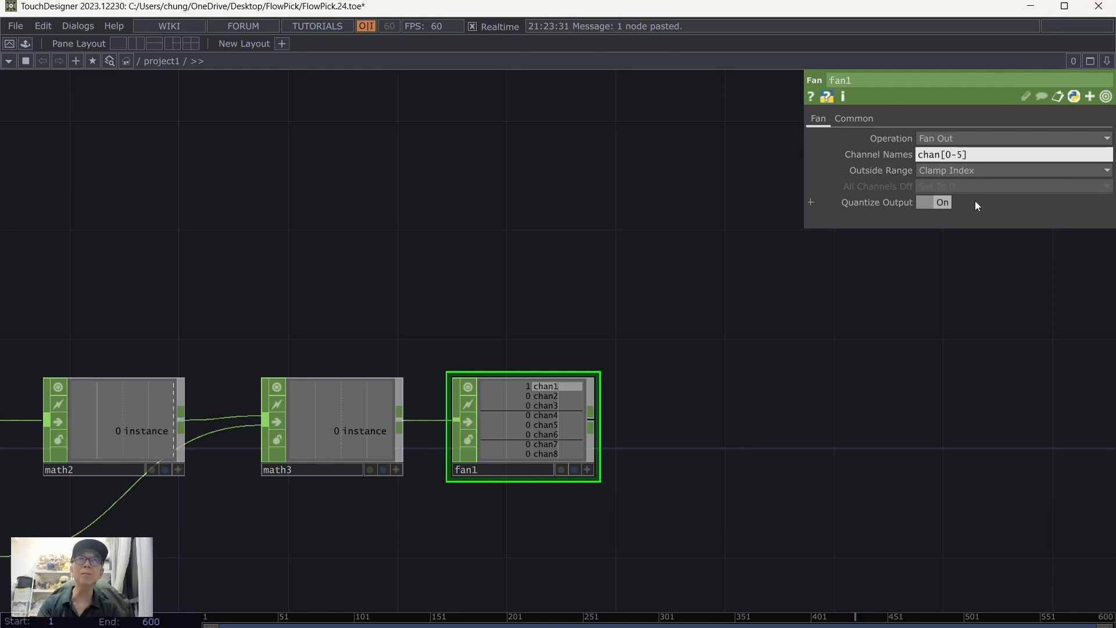
left_click(643, 501)
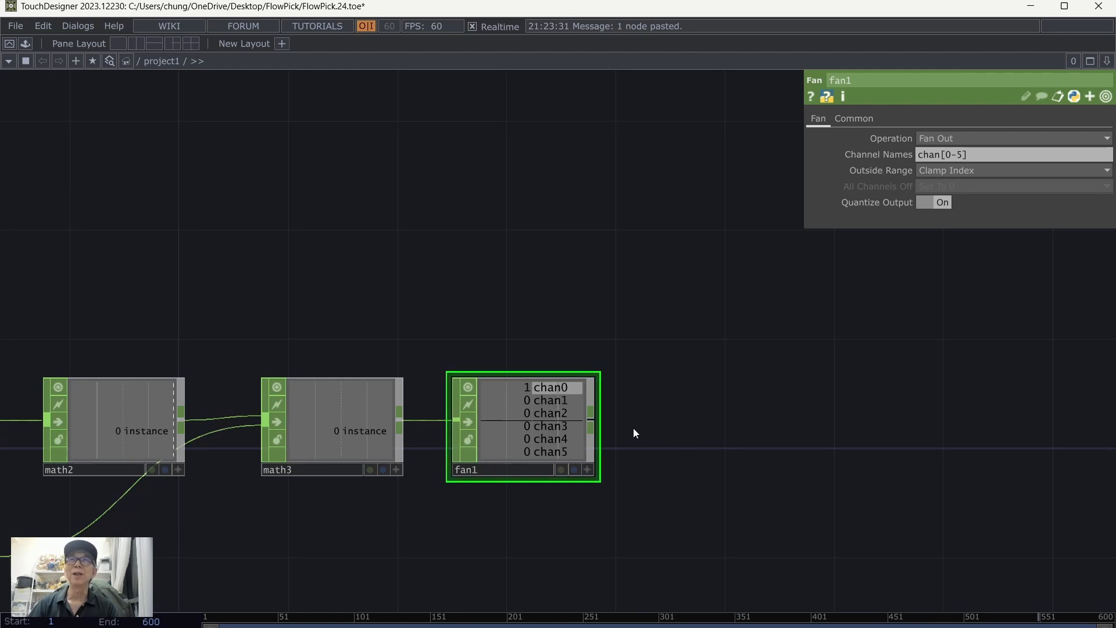
scroll(772, 421, "up", 2)
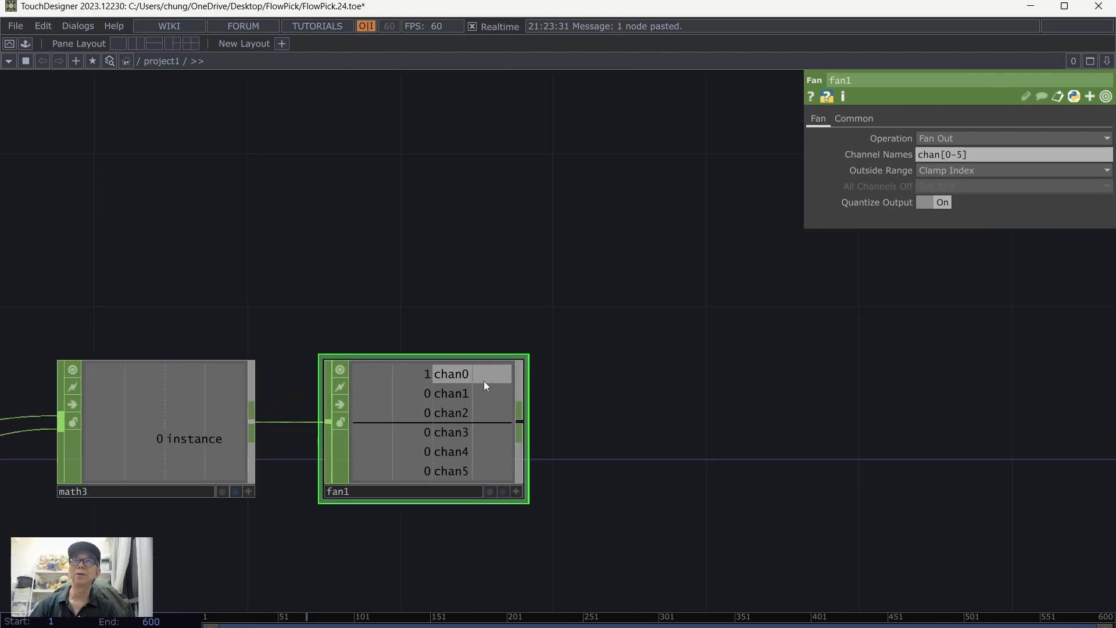
scroll(672, 463, "down", 2)
left_click_drag(691, 501, 698, 487)
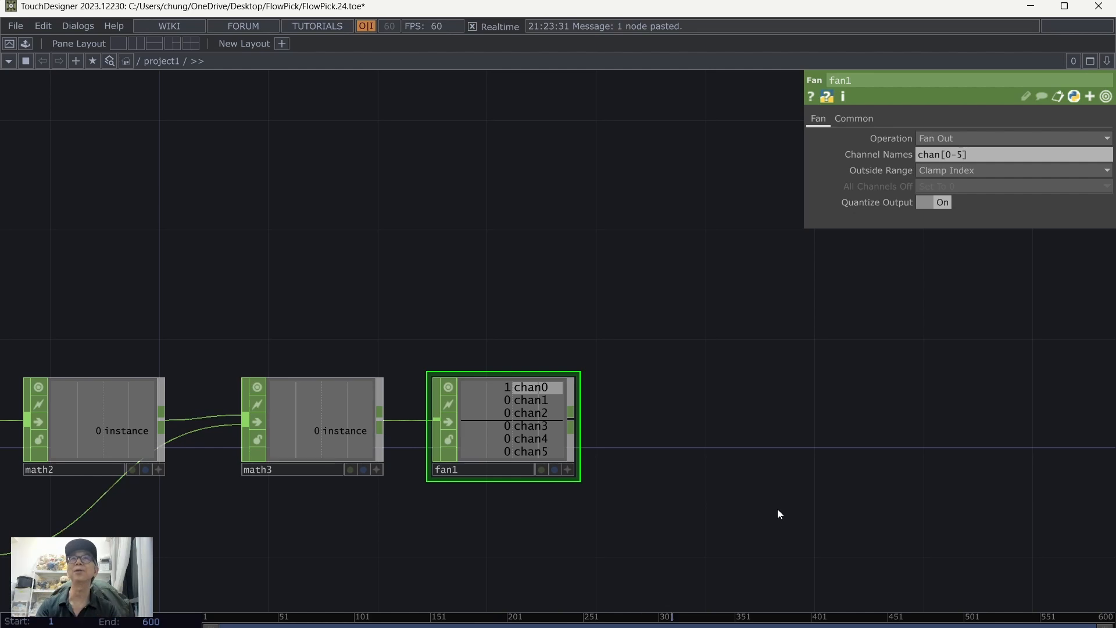
- Add a Select CHOP after fan1 and exclude the first channel by setting its Channel Names to ^chan0
left_click_drag(779, 513, 564, 388)
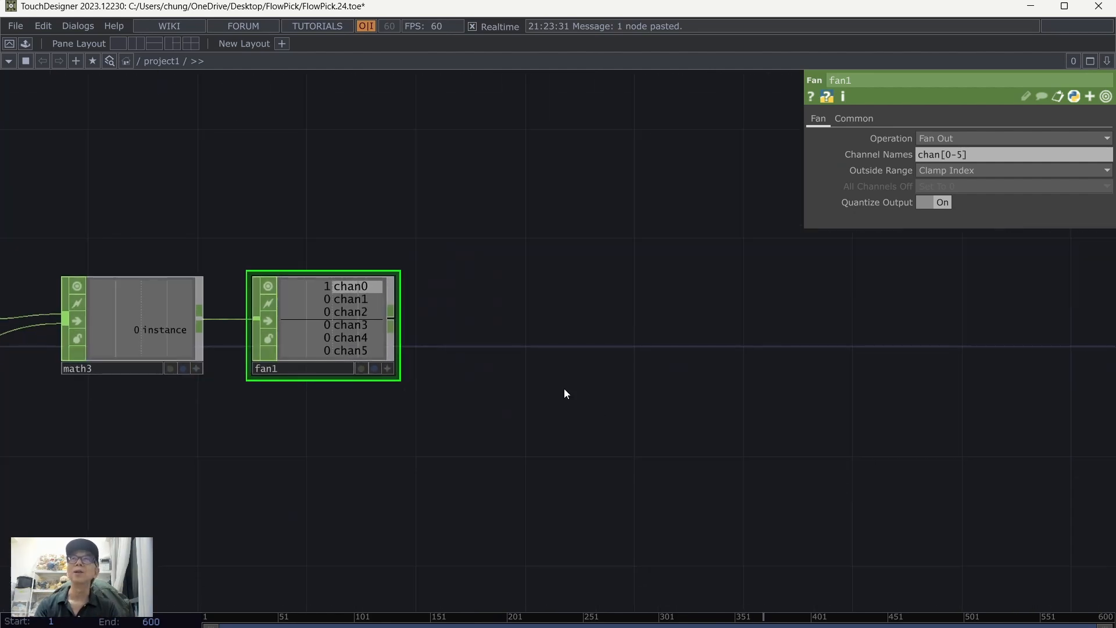
right_click(392, 316)
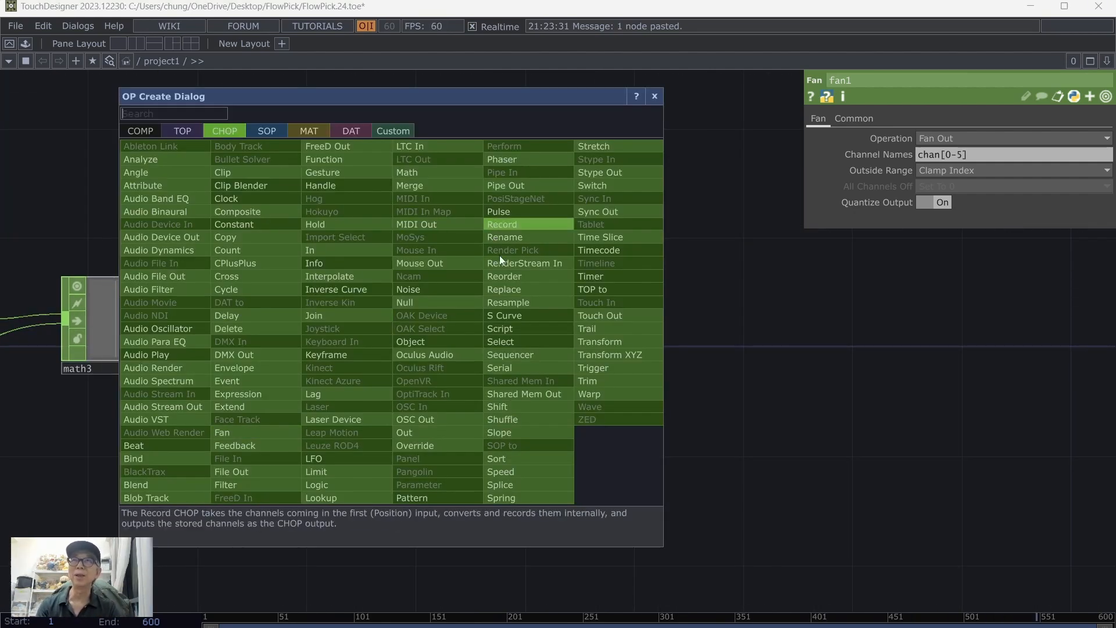
left_click(515, 339)
left_click(526, 334)
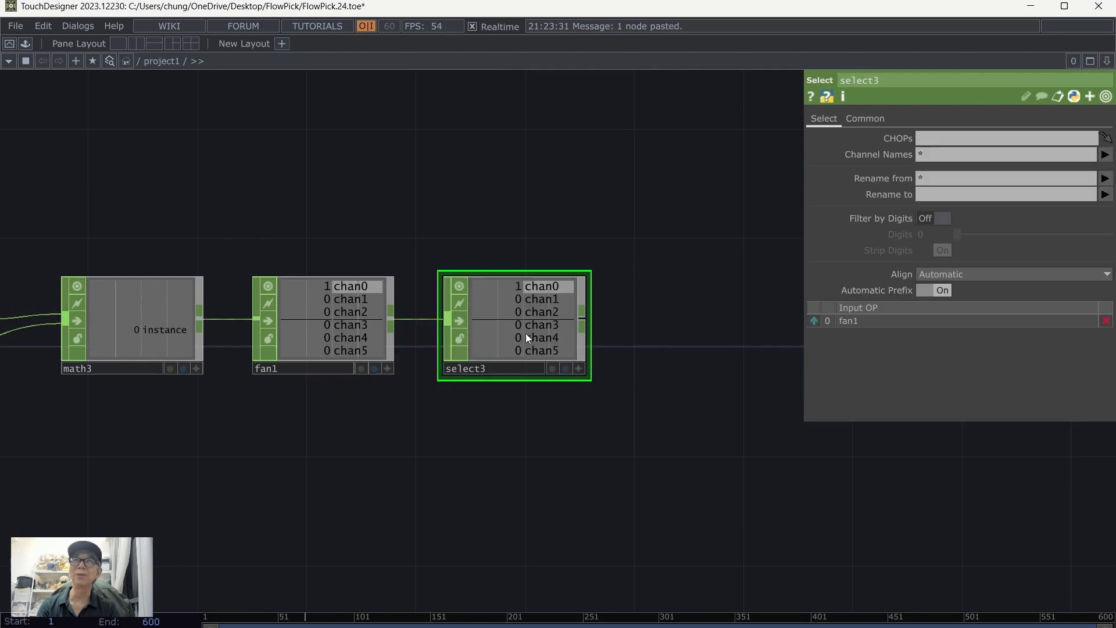
left_click_drag(670, 446, 709, 436)
scroll(669, 458, "up", 2)
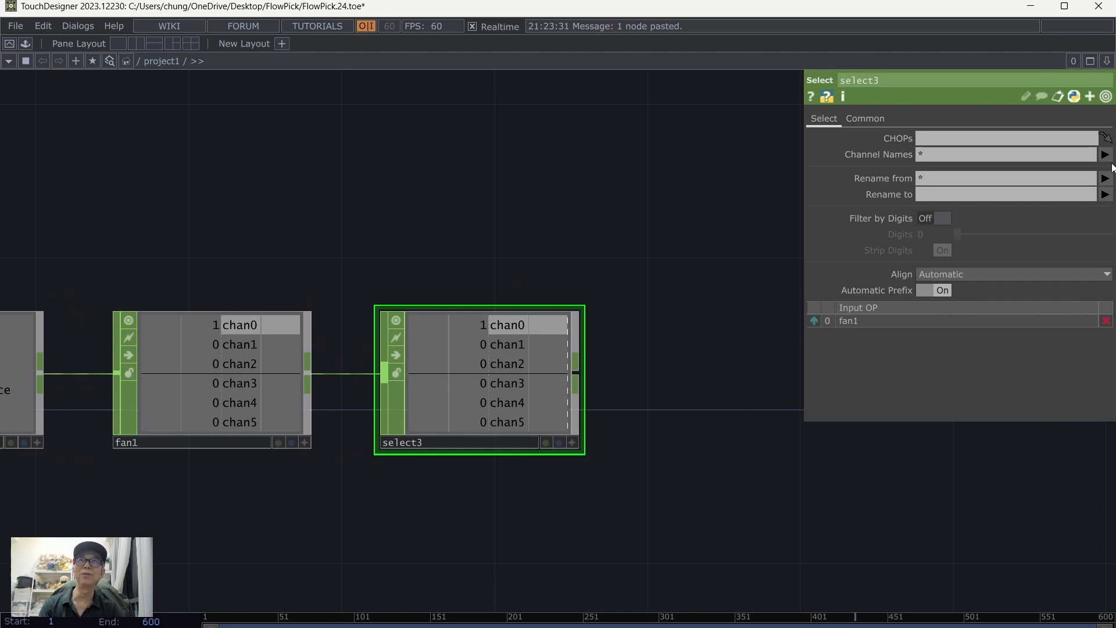
left_click(917, 156)
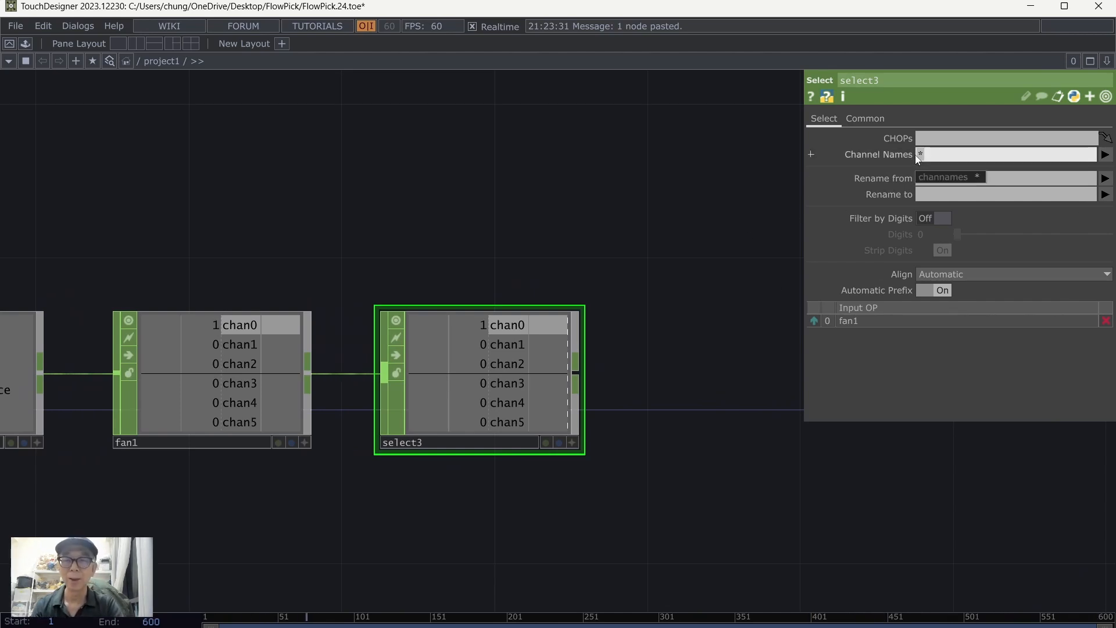
type("^chan0")
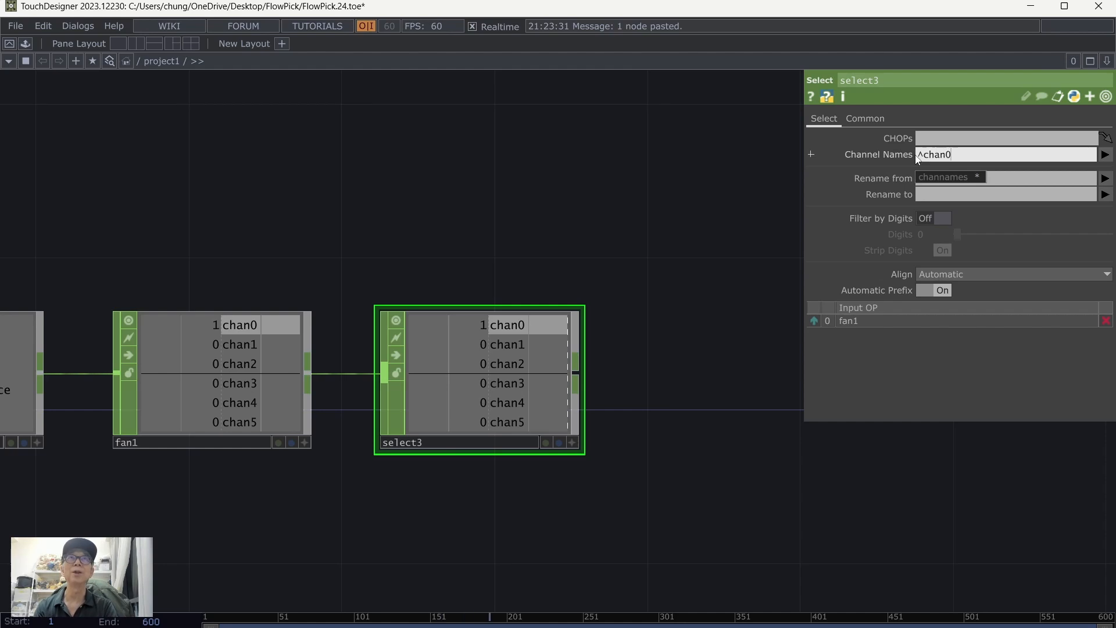
key("Return")
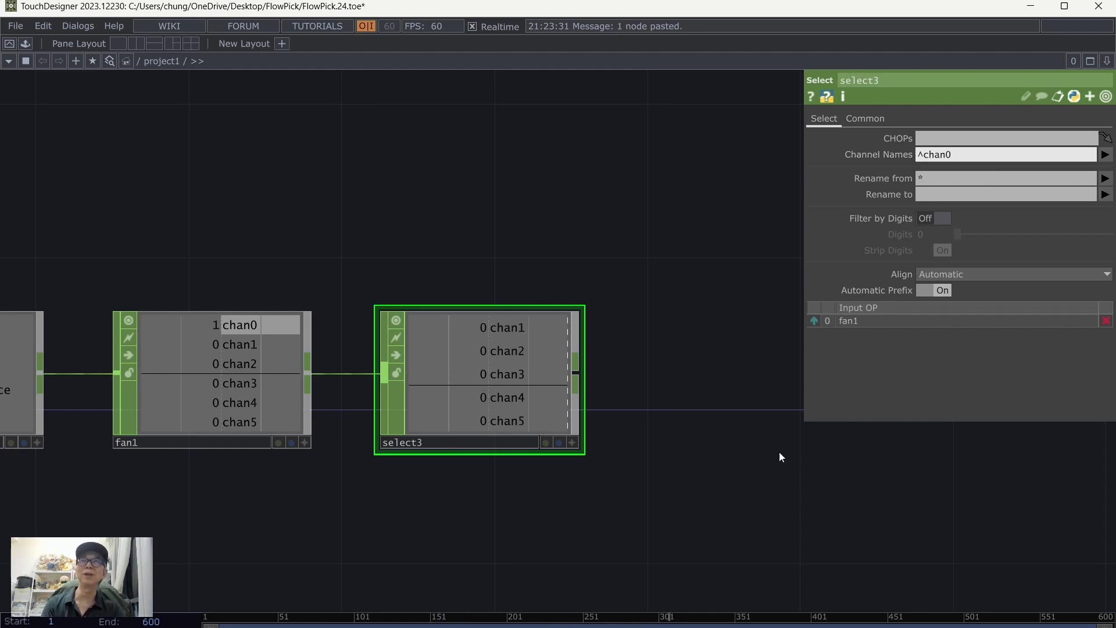
- Save the FlowPick project with the new Fan and Select CHOPs
left_click_drag(760, 504, 702, 440)
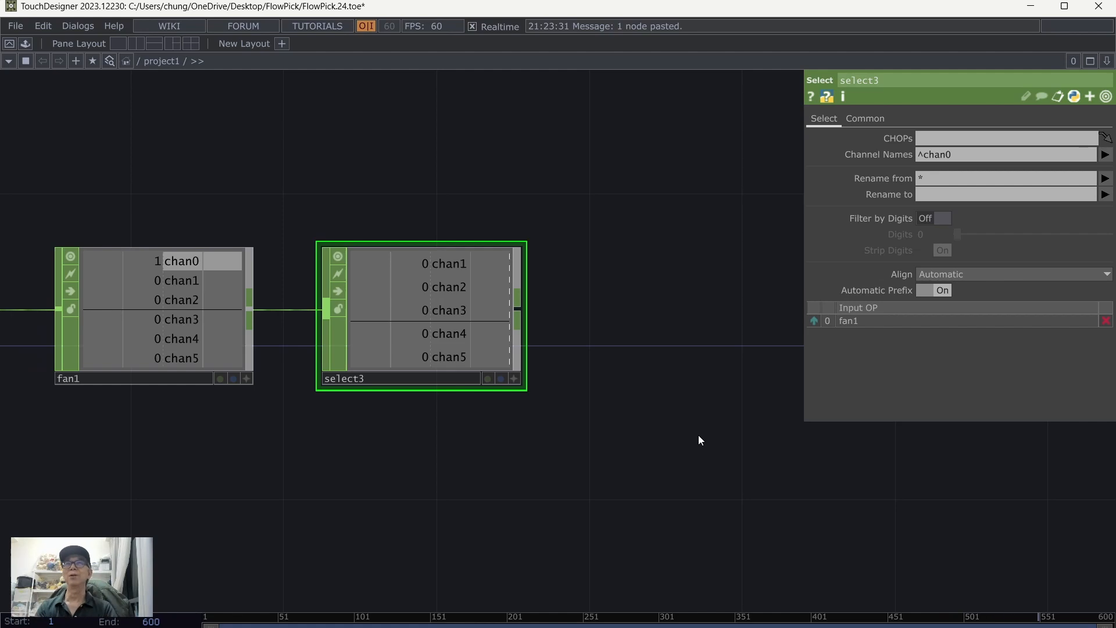
left_click_drag(703, 438, 634, 480)
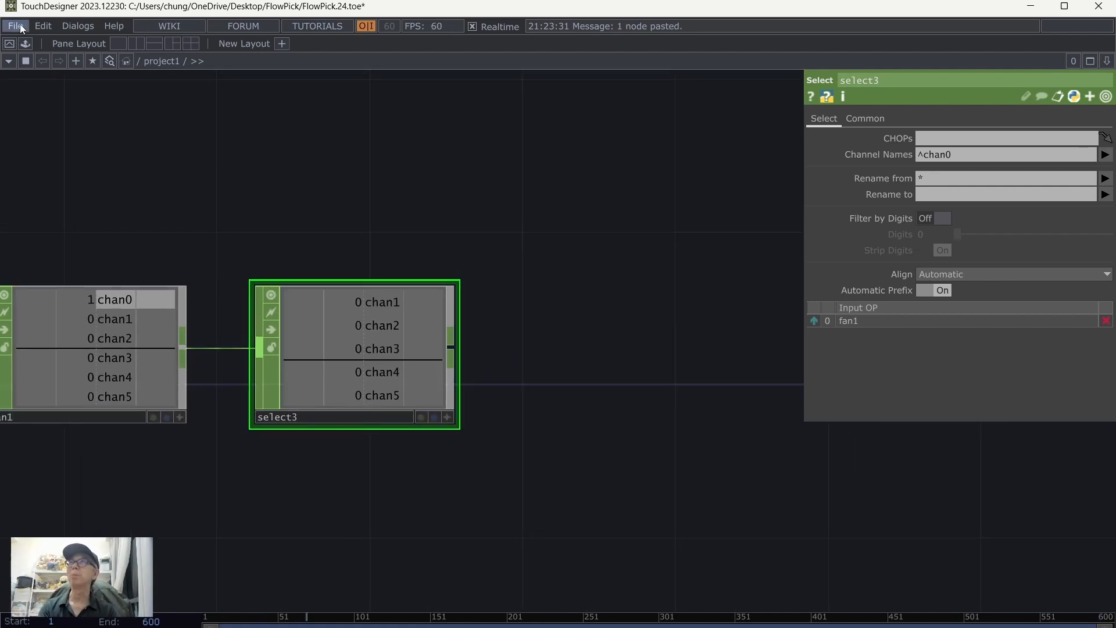
left_click(16, 26)
left_click(23, 101)
- Add a Trigger CHOP after select3 and connect select3's output to its input
left_click_drag(560, 306, 528, 323)
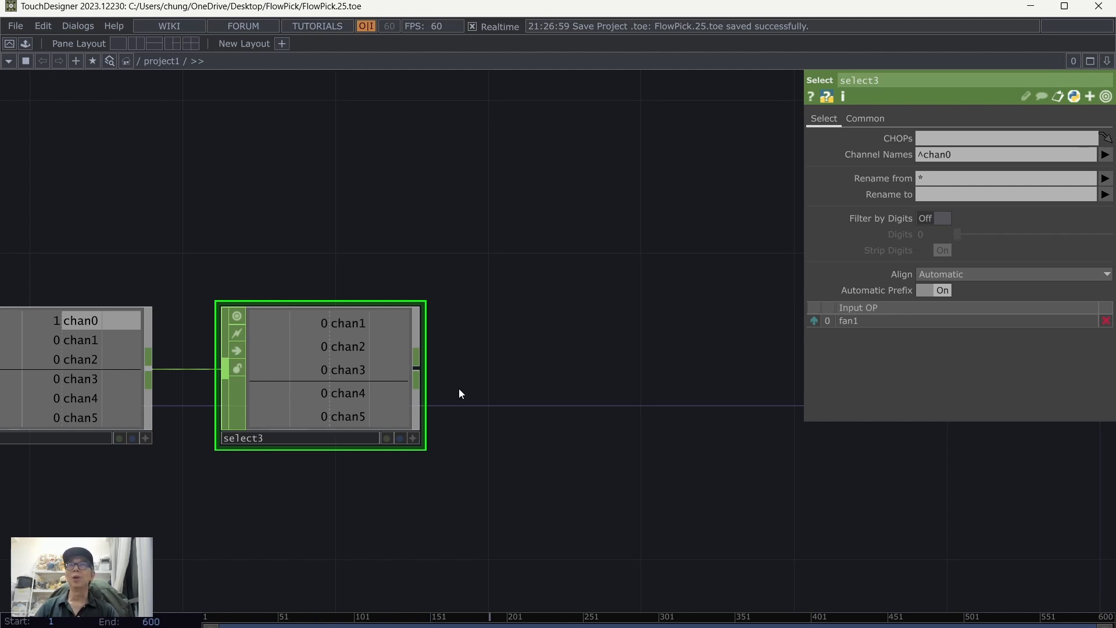
left_click_drag(587, 487, 548, 458)
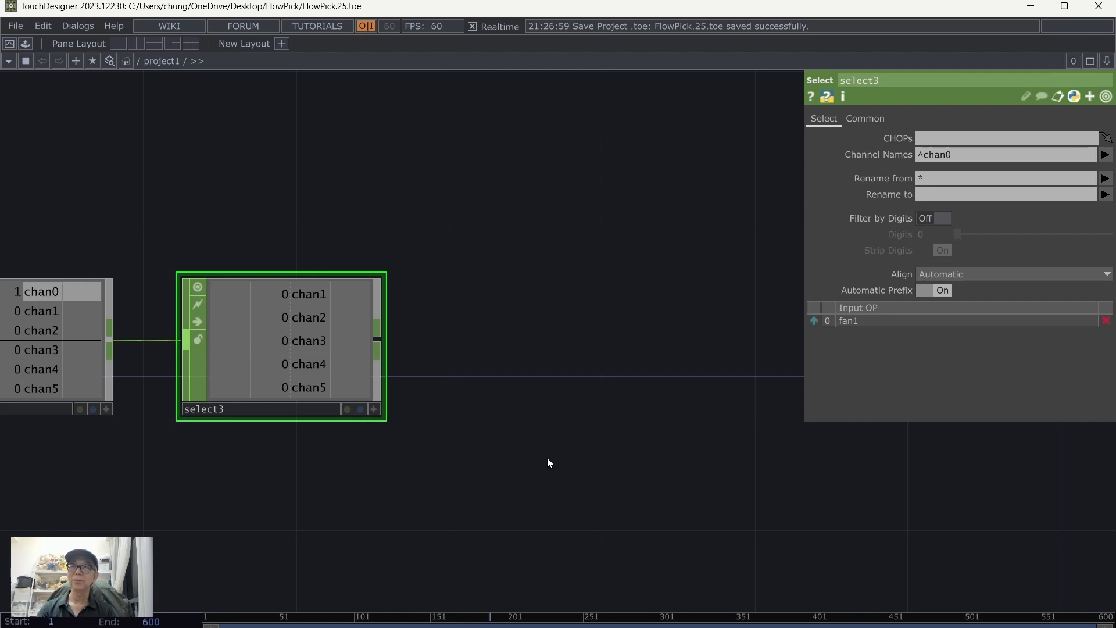
key("Tab")
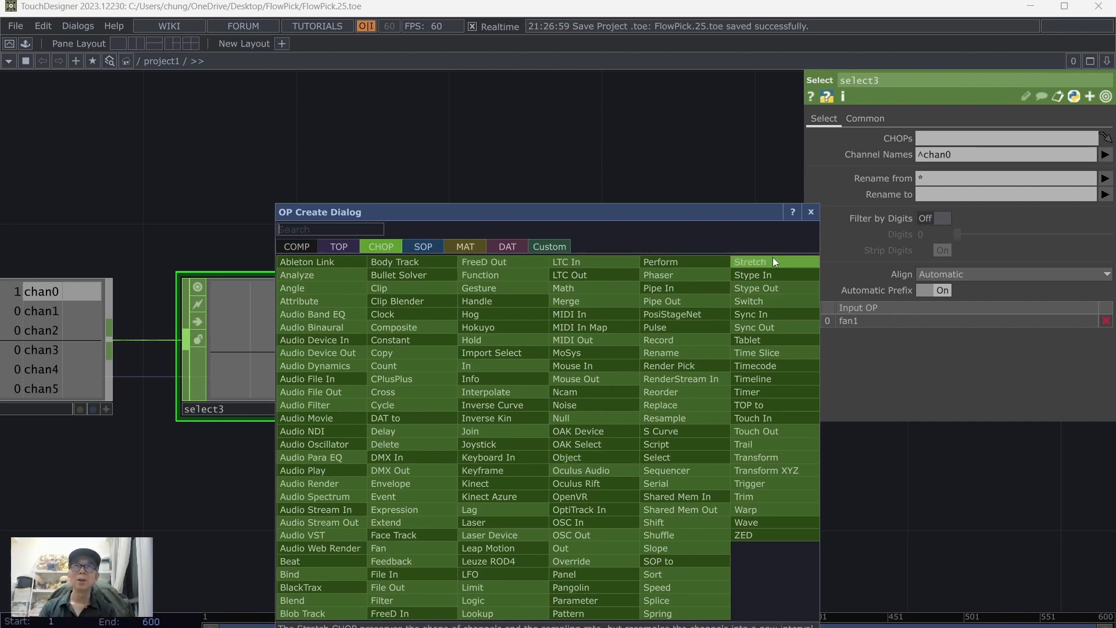
left_click(760, 489)
left_click(670, 359)
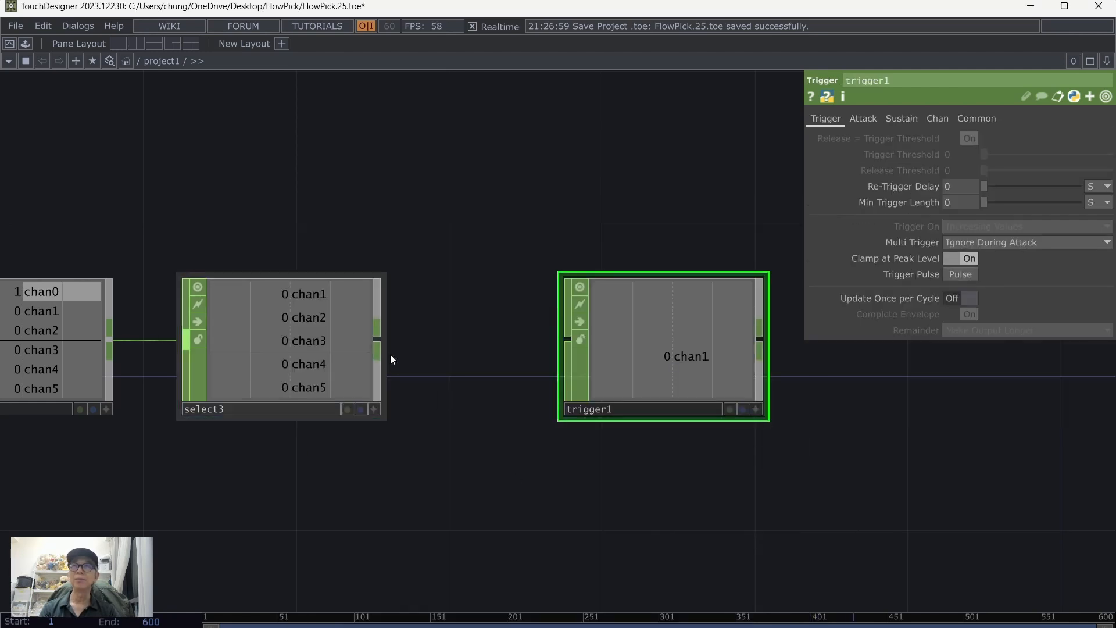
left_click_drag(378, 339, 567, 340)
left_click_drag(801, 454, 667, 487)
left_click_drag(594, 388, 621, 388)
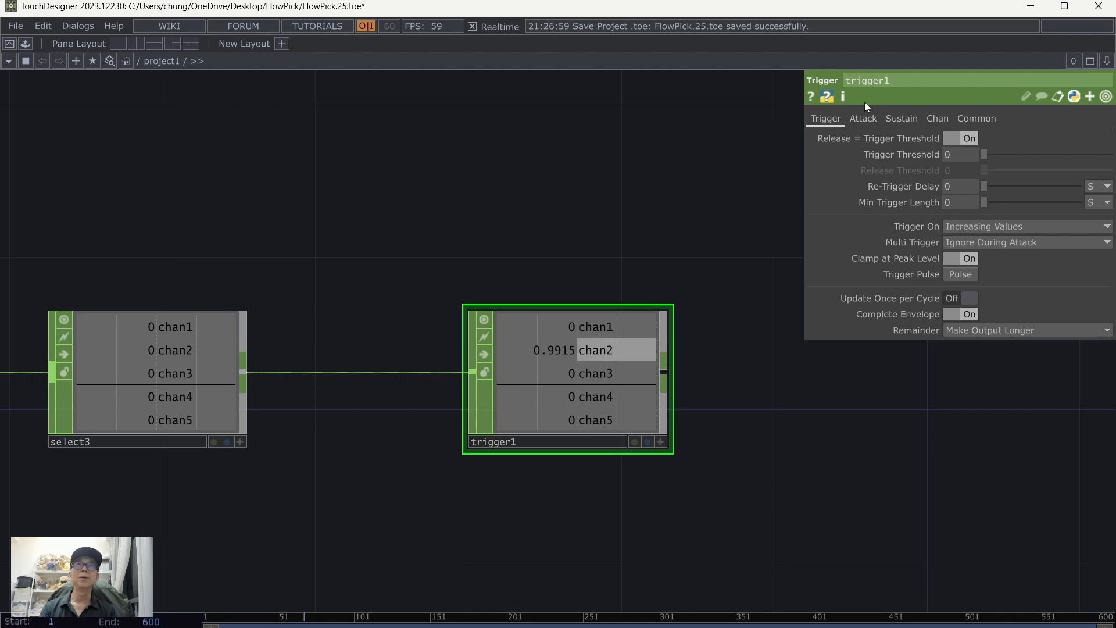
- Set the Attack Length of trigger1 to 0.1 seconds
left_click(862, 116)
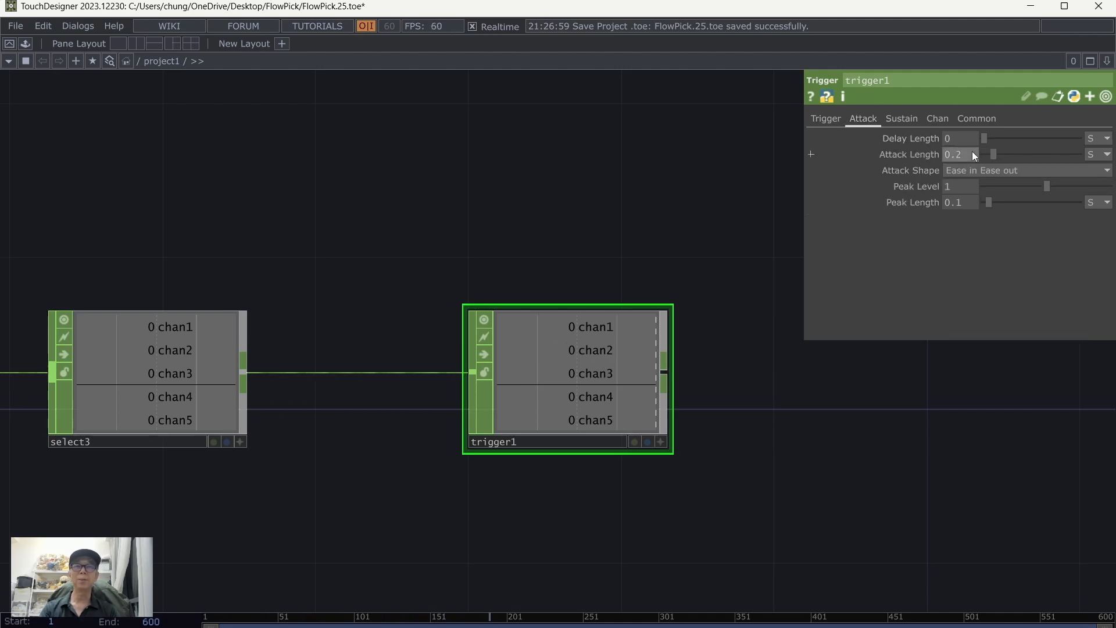
left_click(971, 154)
key("BackSpace")
type("1")
key("Return")
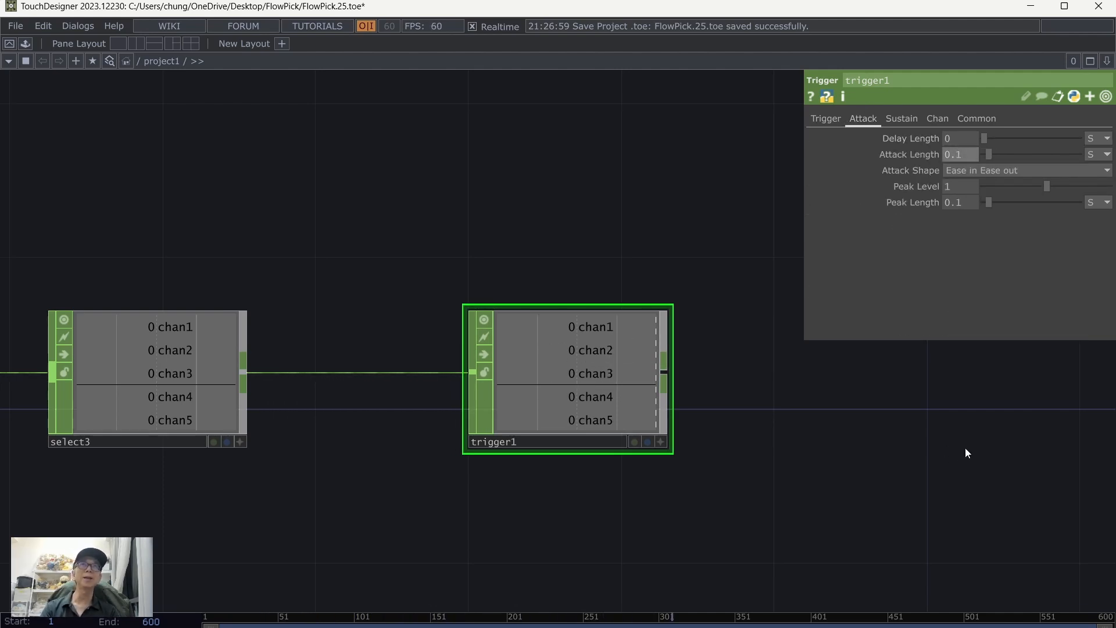
- Set both the Decay Length and the Release Length of trigger1 to 0.1 seconds
left_click(902, 118)
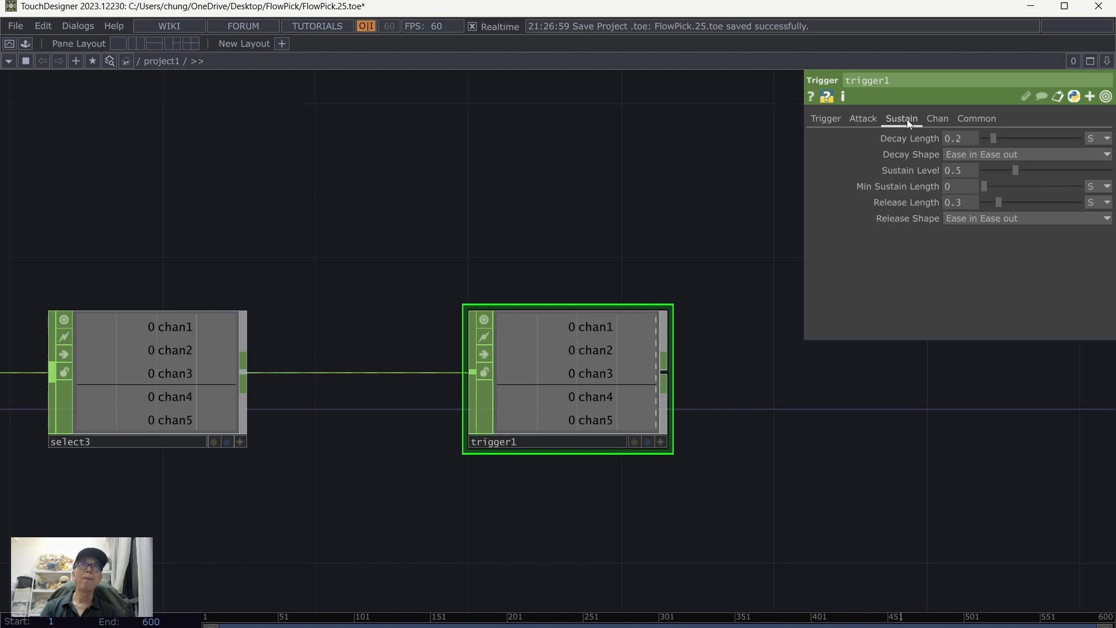
left_click(972, 139)
key("BackSpace")
type("1")
key("Return")
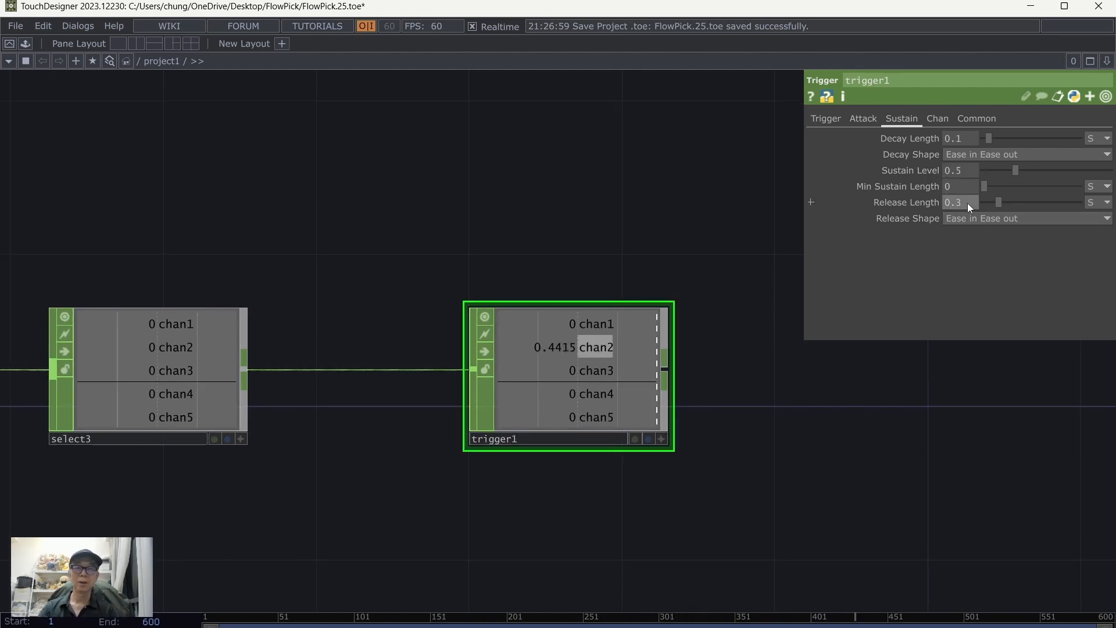
type("0.1")
key("Return")
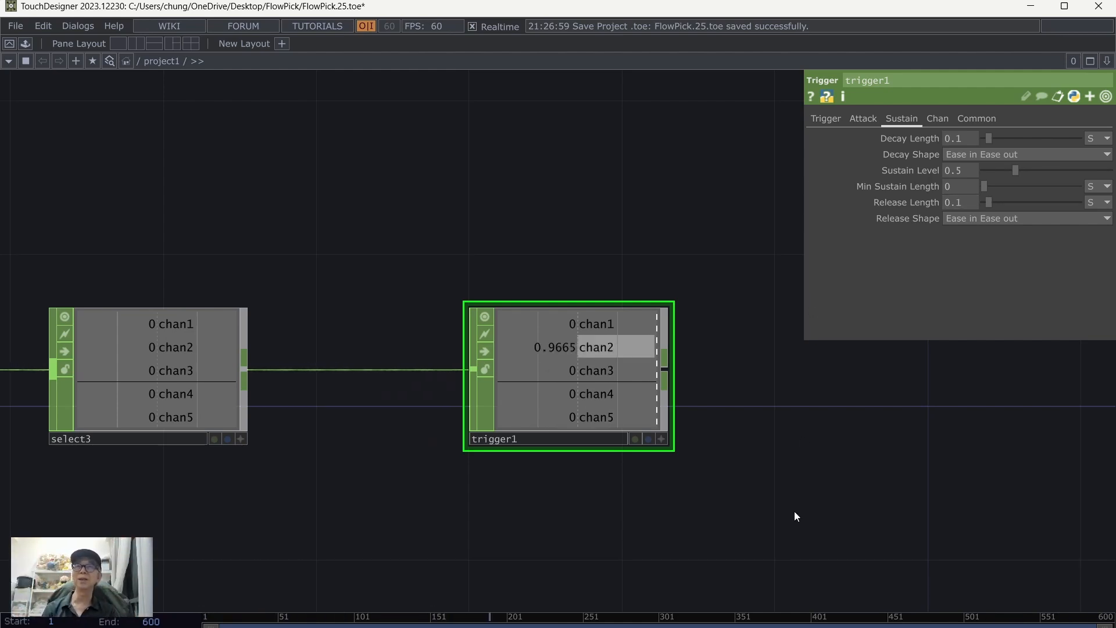
- Save the project with the configured Trigger CHOP
left_click(12, 25)
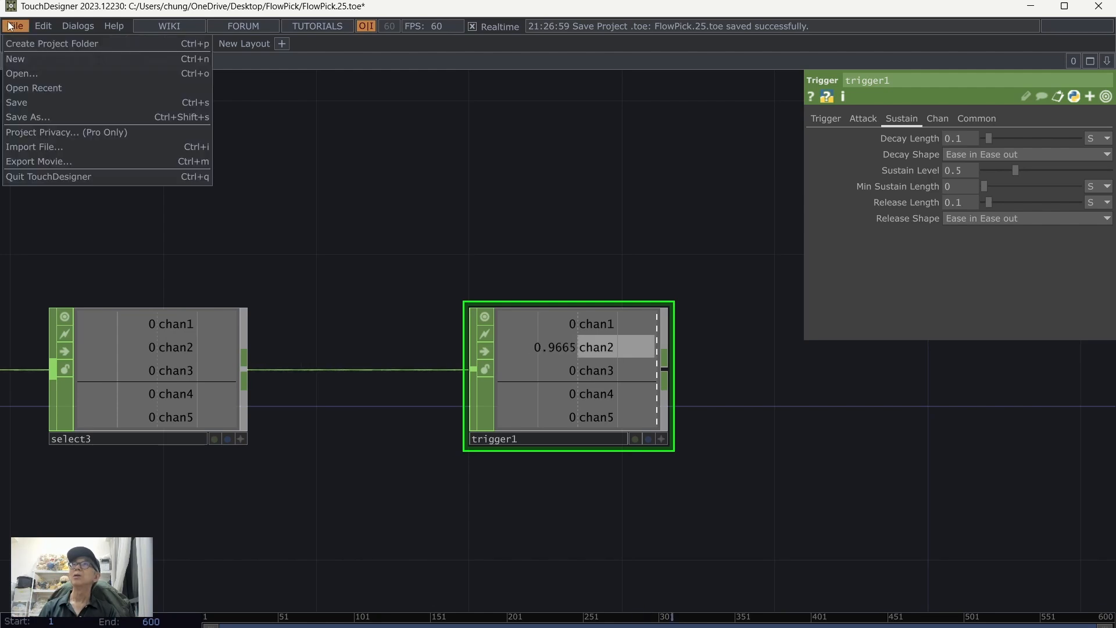
left_click(38, 100)
scroll(373, 218, "down", 3)
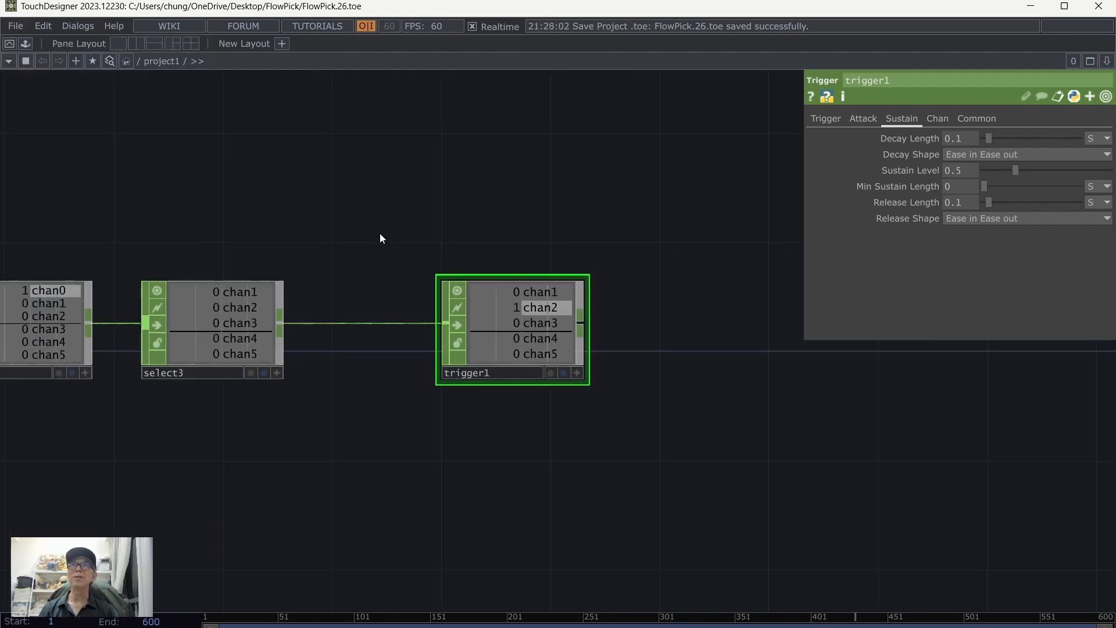
left_click_drag(749, 466, 874, 465)
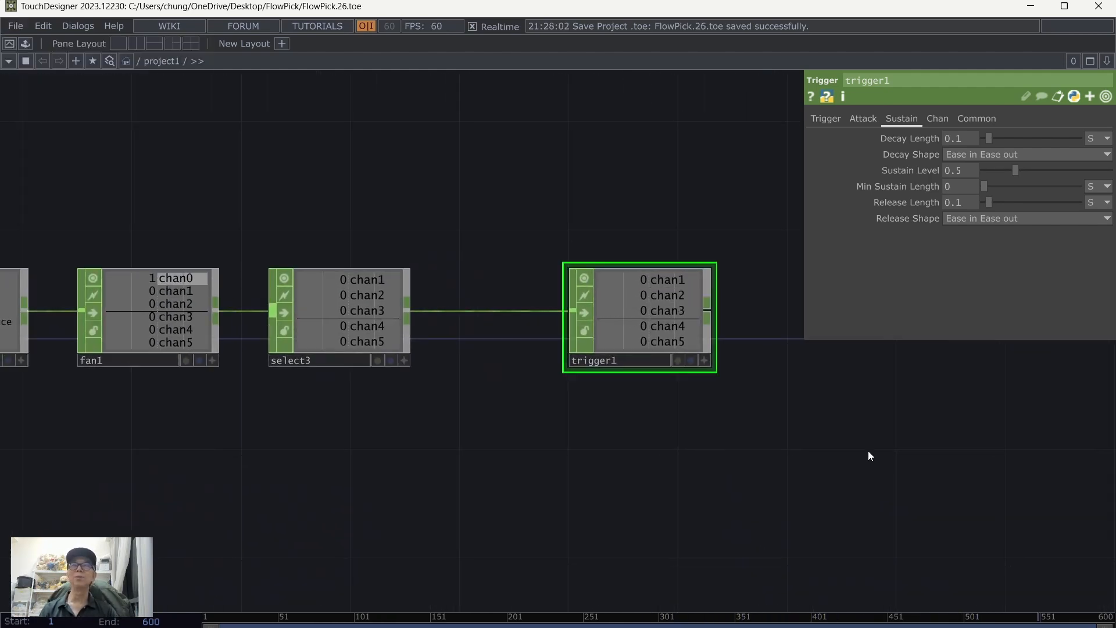
scroll(835, 451, "down", 2)
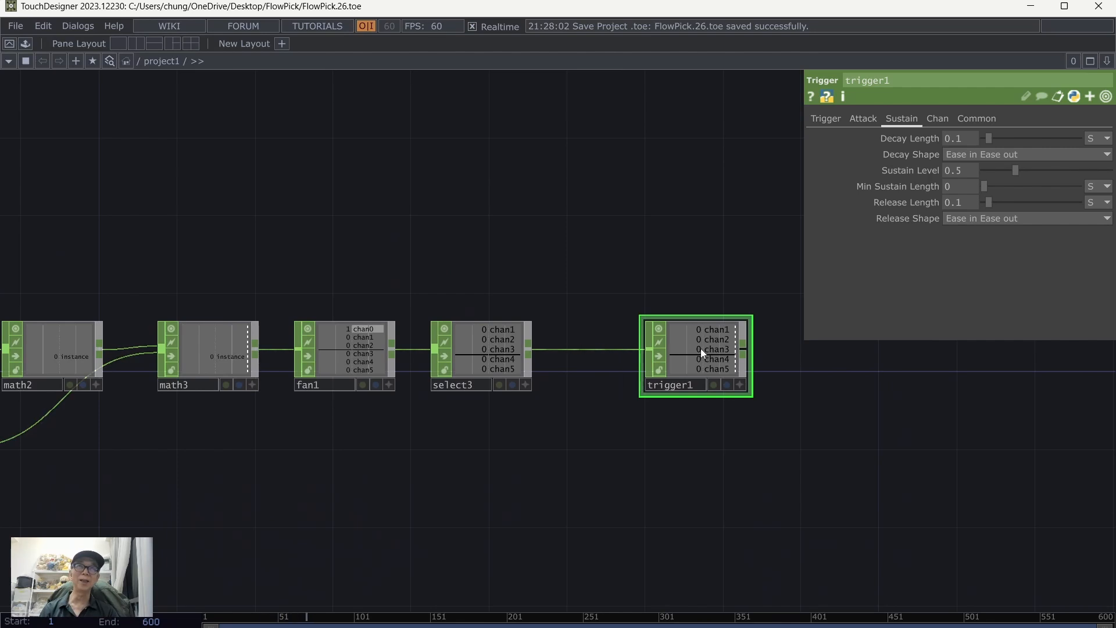
scroll(822, 428, "down", 3)
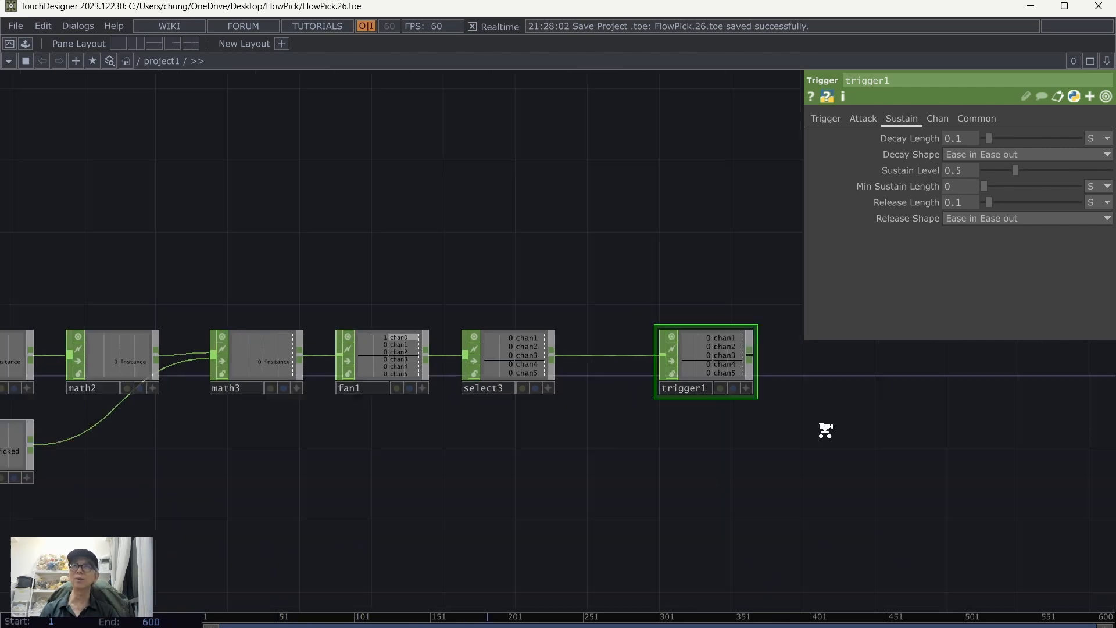
- Review geo1's instance parameters and the CHOP chain running from the Render Pick CHOP to trigger1
left_click_drag(493, 485, 673, 410)
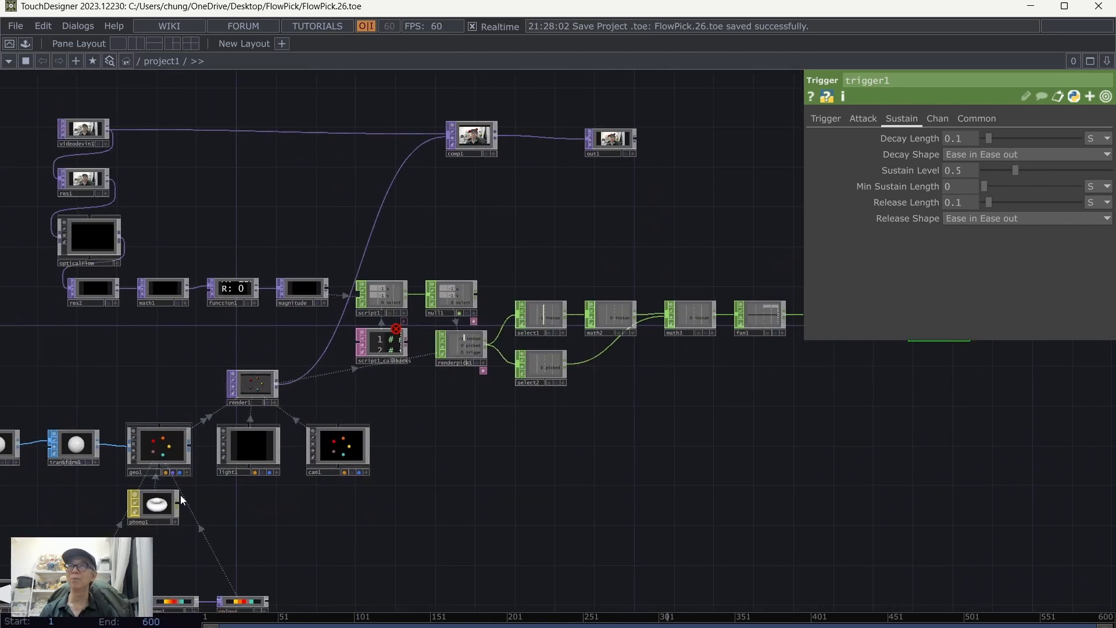
left_click(169, 451)
left_click_drag(564, 462, 405, 463)
scroll(404, 459, "down", 3)
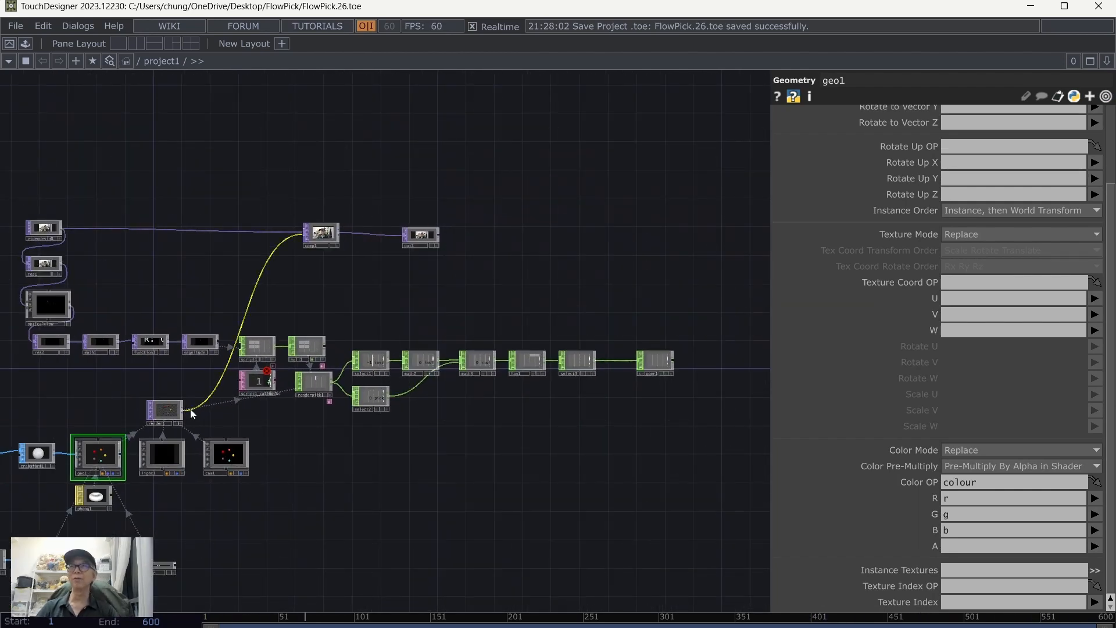
scroll(444, 452, "up", 2)
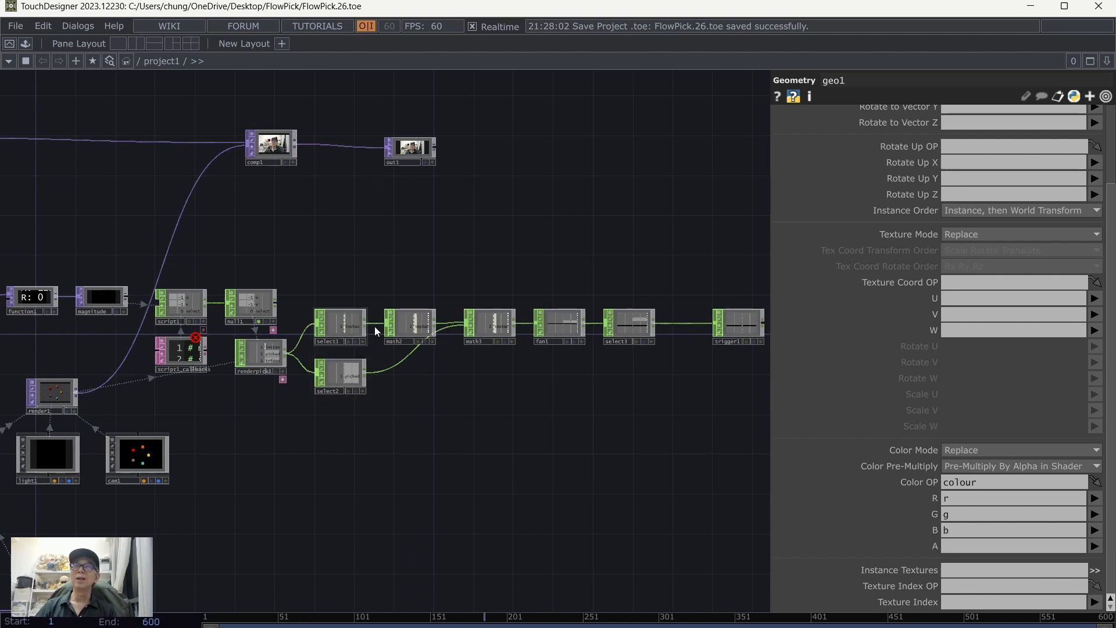
scroll(657, 378, "down", 5)
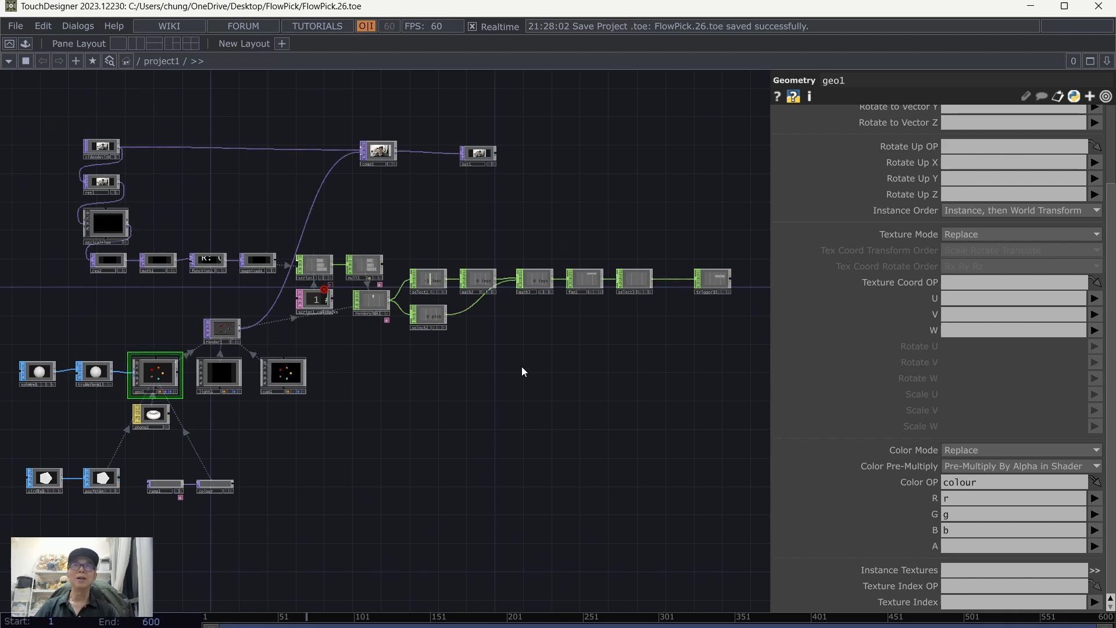
left_click_drag(505, 380, 431, 416)
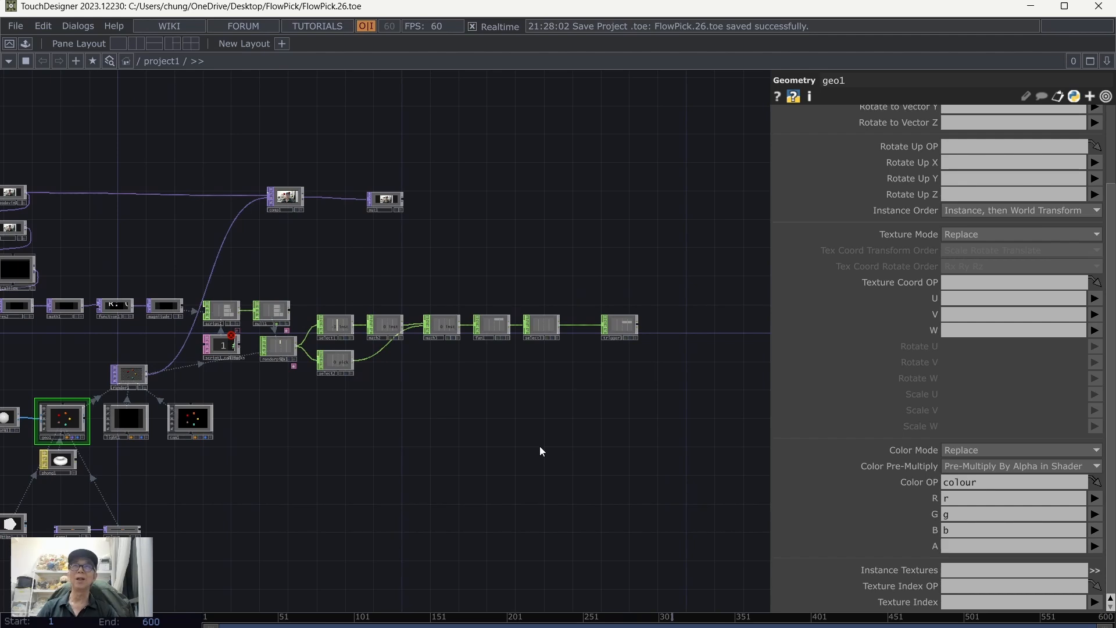
scroll(544, 465, "up", 3)
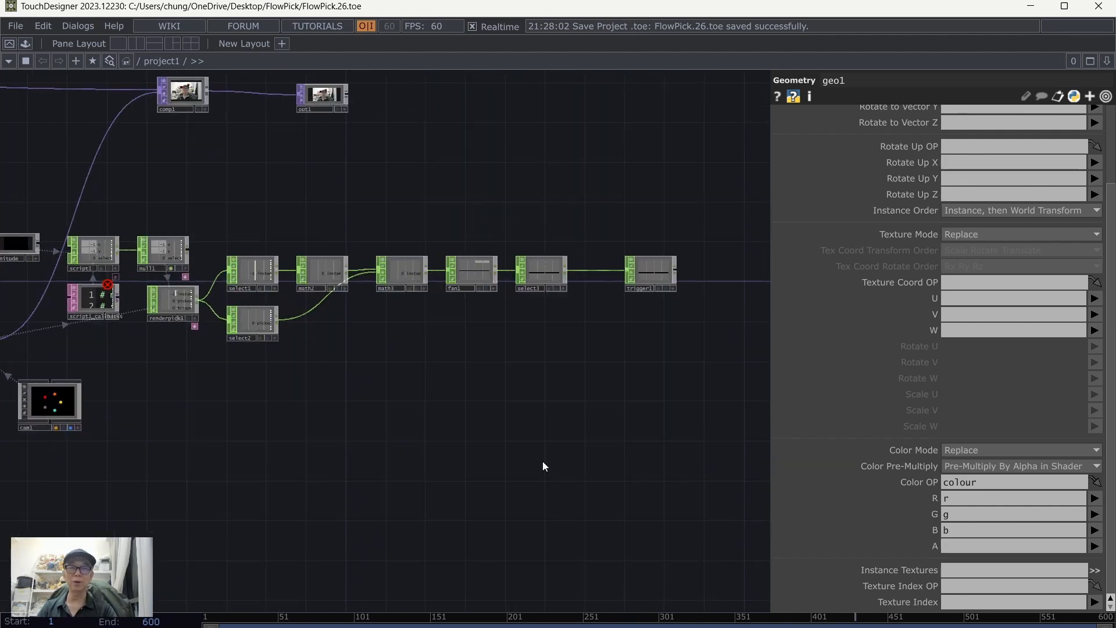
- Hide the parameter window and insert a Feedback CHOP on the wire between select3 and trigger1
key("p")
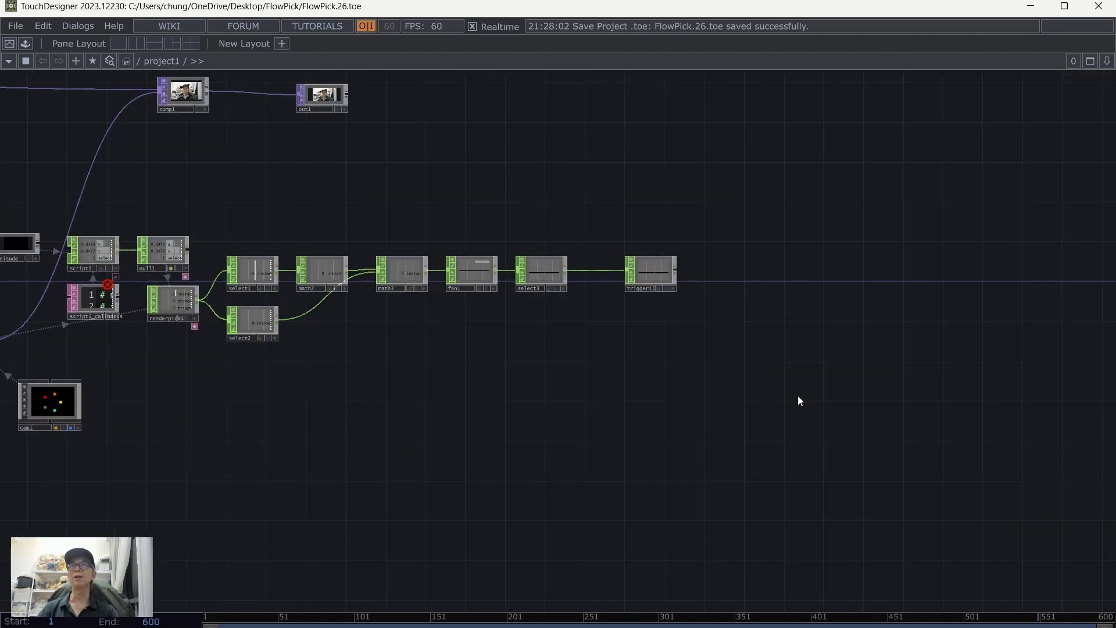
left_click_drag(780, 381, 782, 456)
left_click_drag(654, 360, 744, 361)
scroll(665, 410, "up", 5)
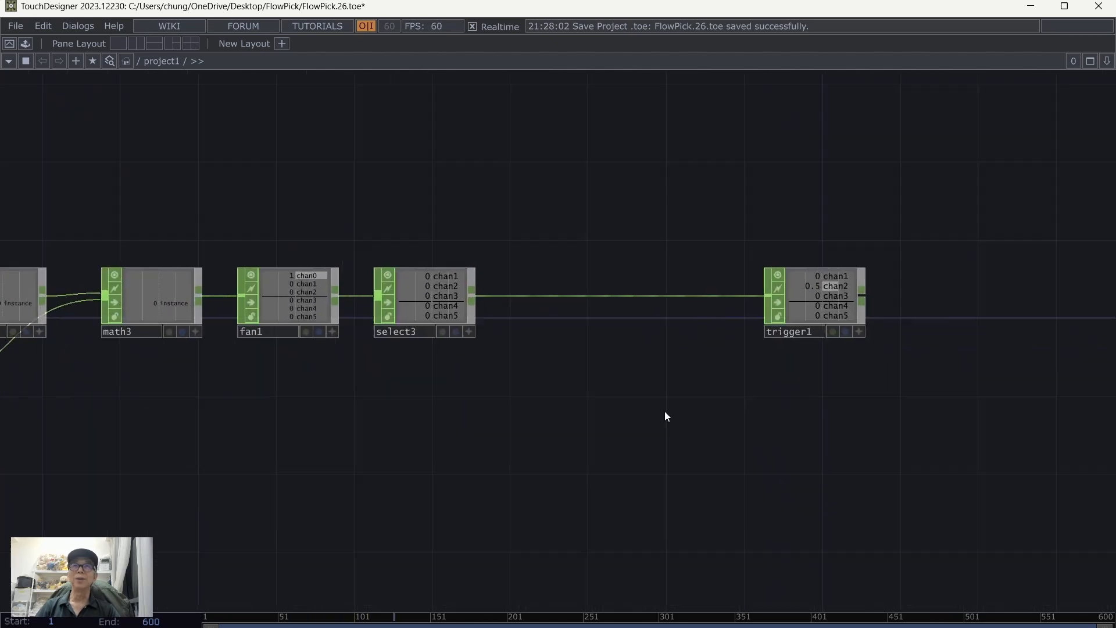
right_click(543, 295)
left_click(589, 274)
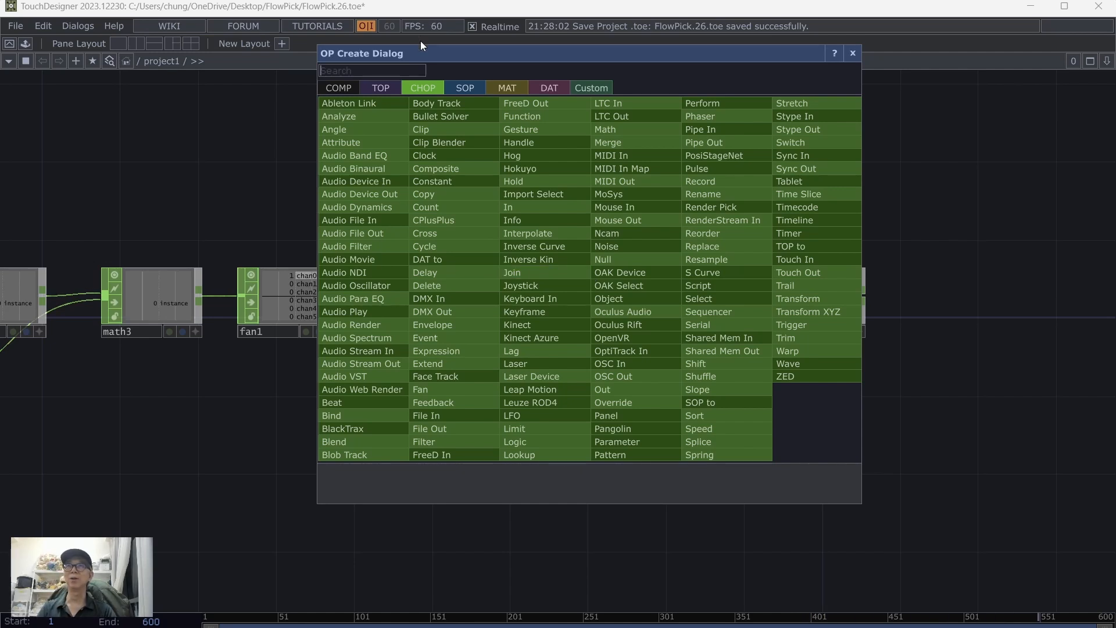
left_click(464, 401)
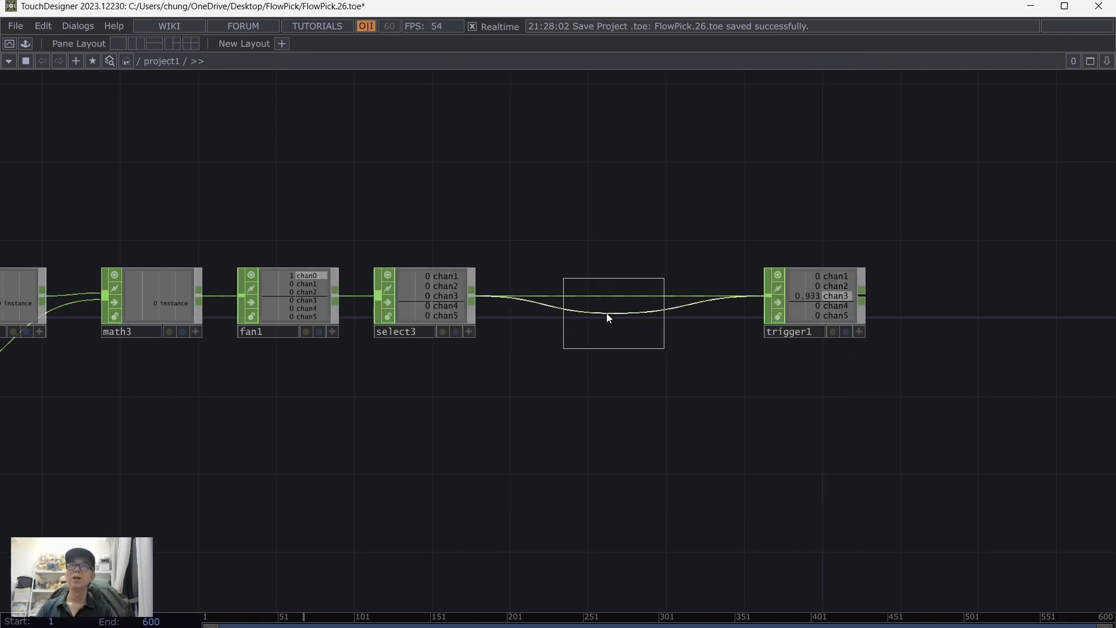
left_click(609, 317)
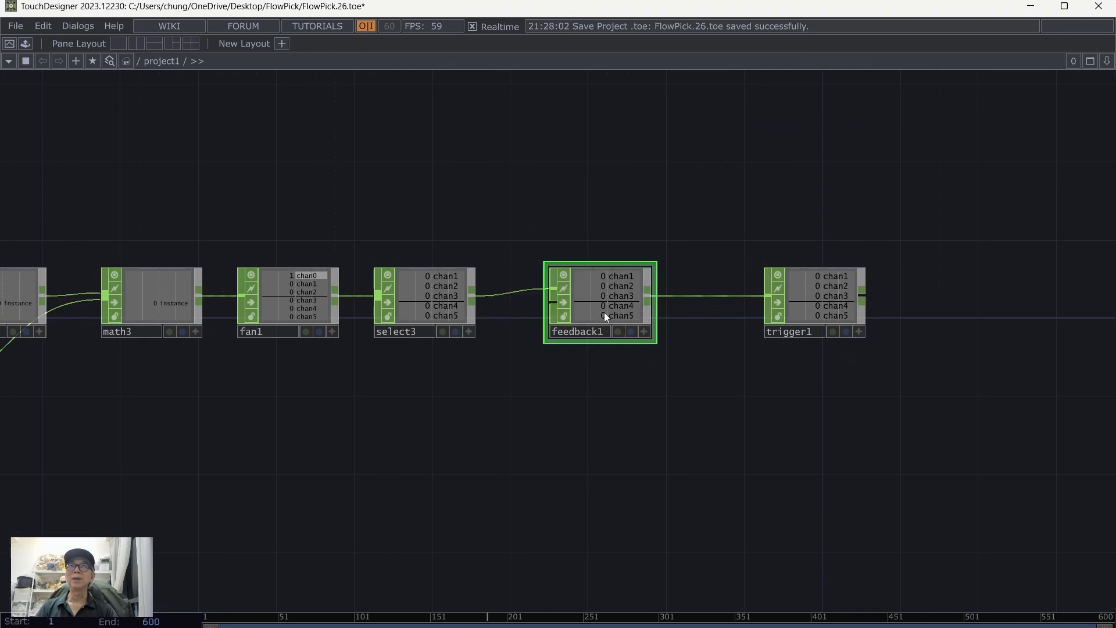
- Move feedback1 and trigger1 closer to select3 to tighten the spacing of the chain
left_click_drag(836, 294, 777, 294)
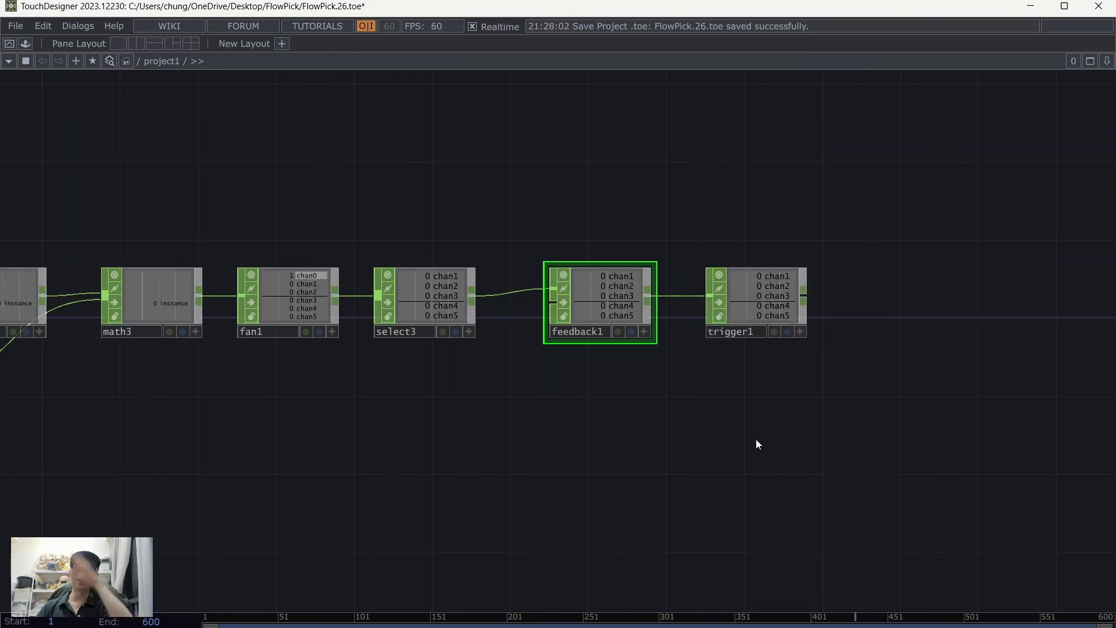
left_click_drag(615, 306, 586, 305)
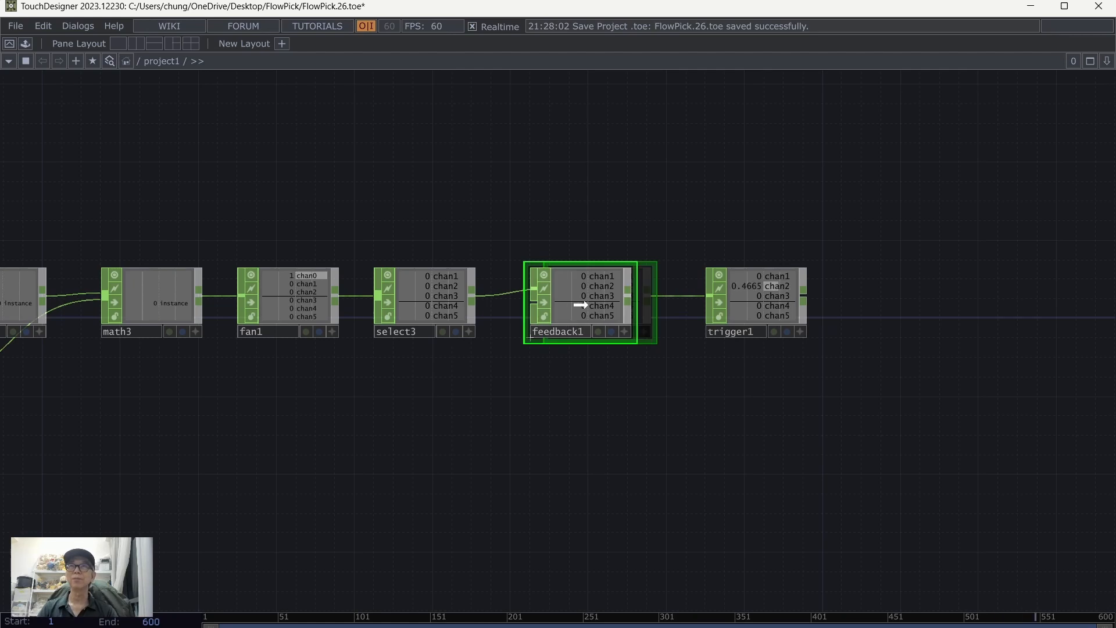
left_click_drag(775, 299, 755, 299)
- Add a Shuffle CHOP after trigger1, fed by trigger1's output
left_click_drag(854, 411, 783, 431)
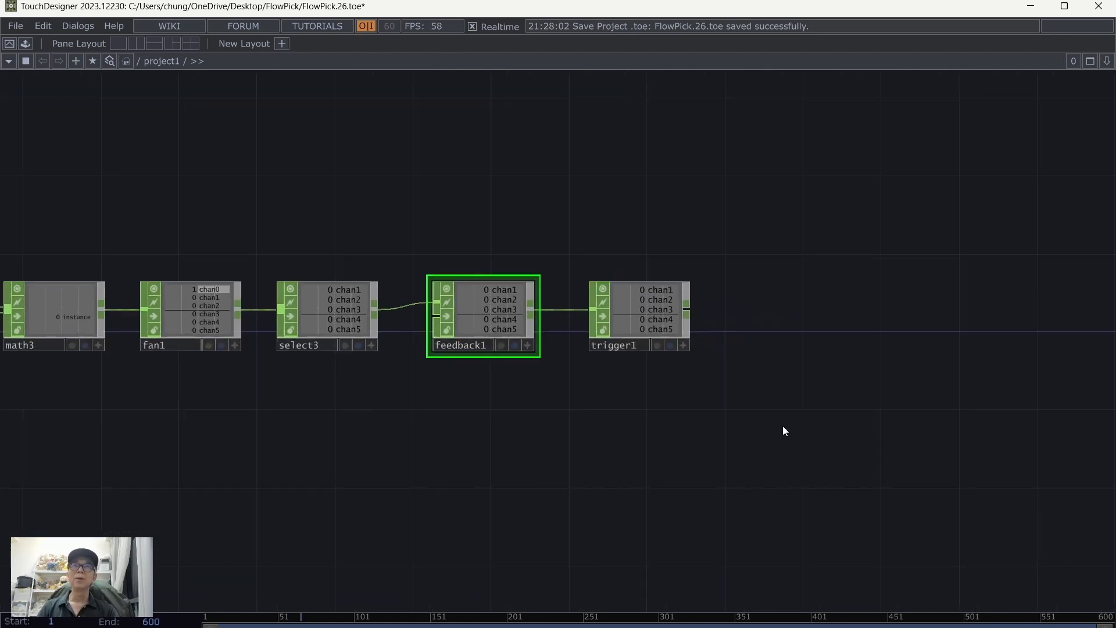
left_click_drag(794, 388, 582, 419)
right_click(477, 342)
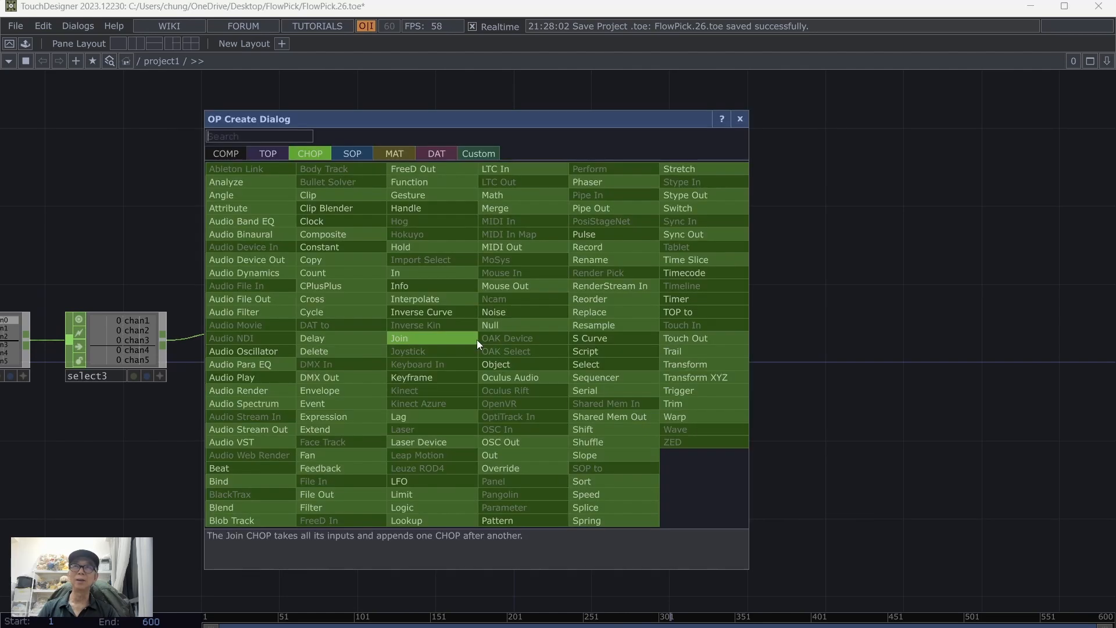
left_click(594, 441)
left_click(586, 356)
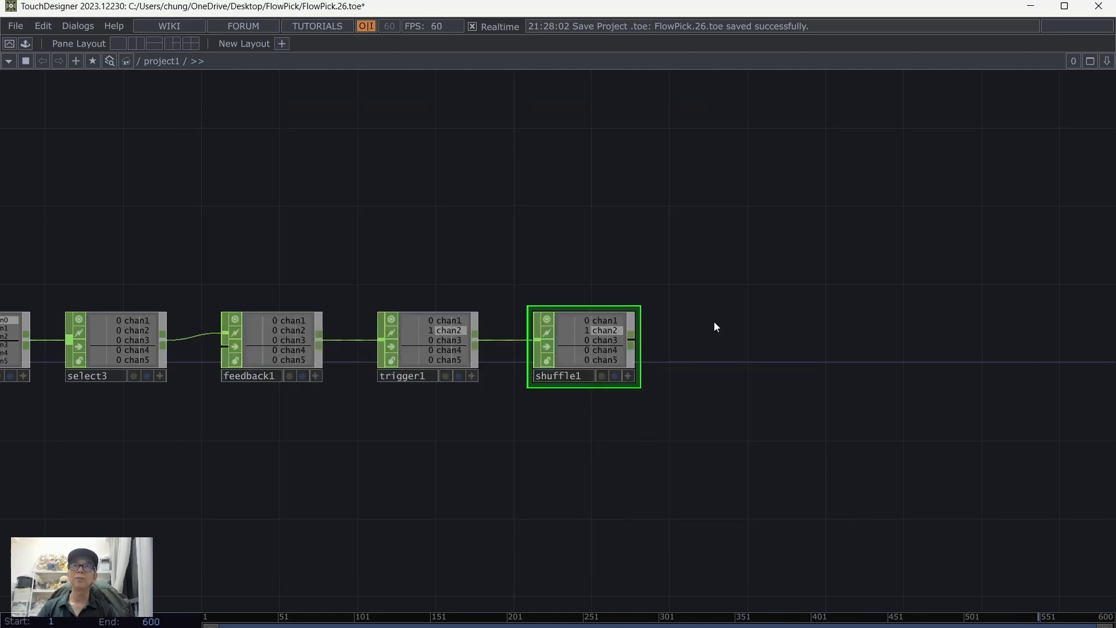
- Set shuffle1's Method to Swap Channels and Samples and save the project
key("p")
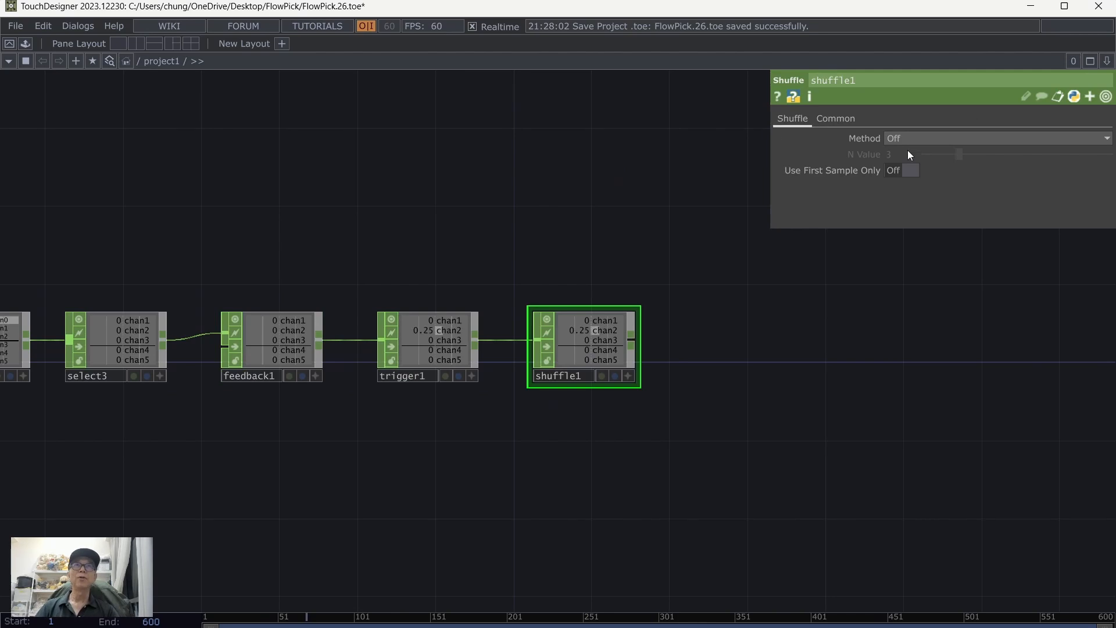
left_click(913, 138)
left_click(921, 167)
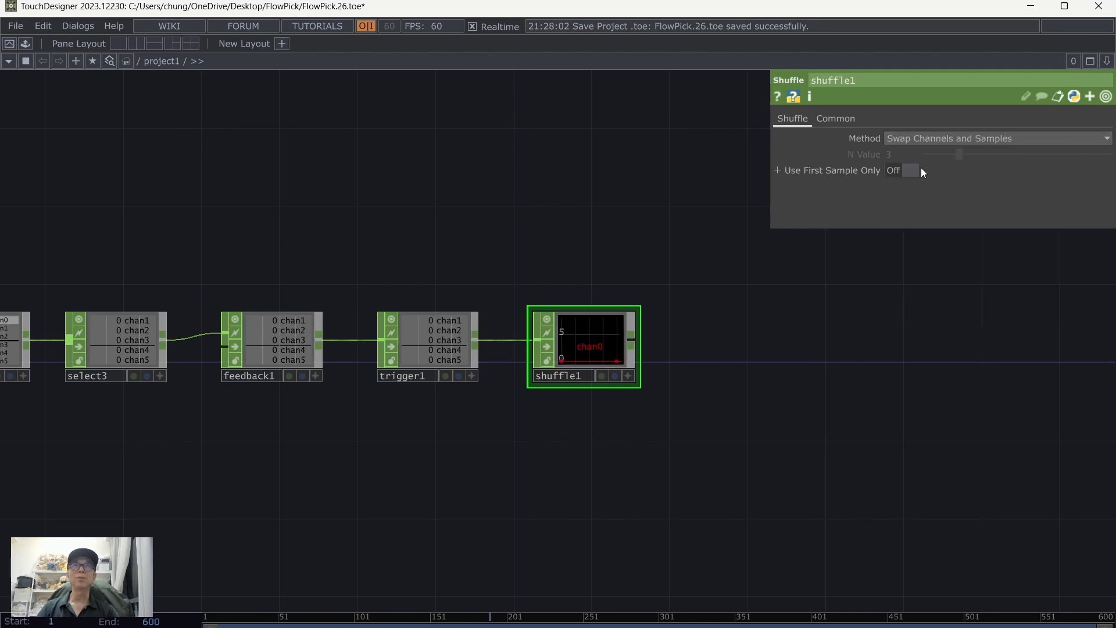
scroll(767, 364, "up", 1)
scroll(765, 363, "up", 3)
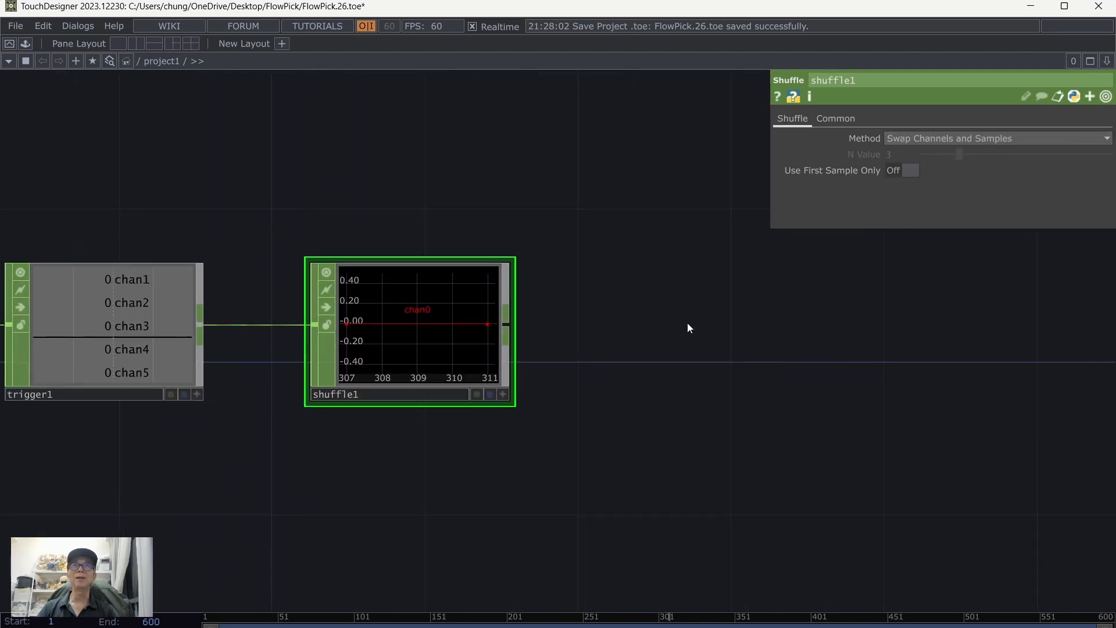
left_click_drag(693, 323, 835, 362)
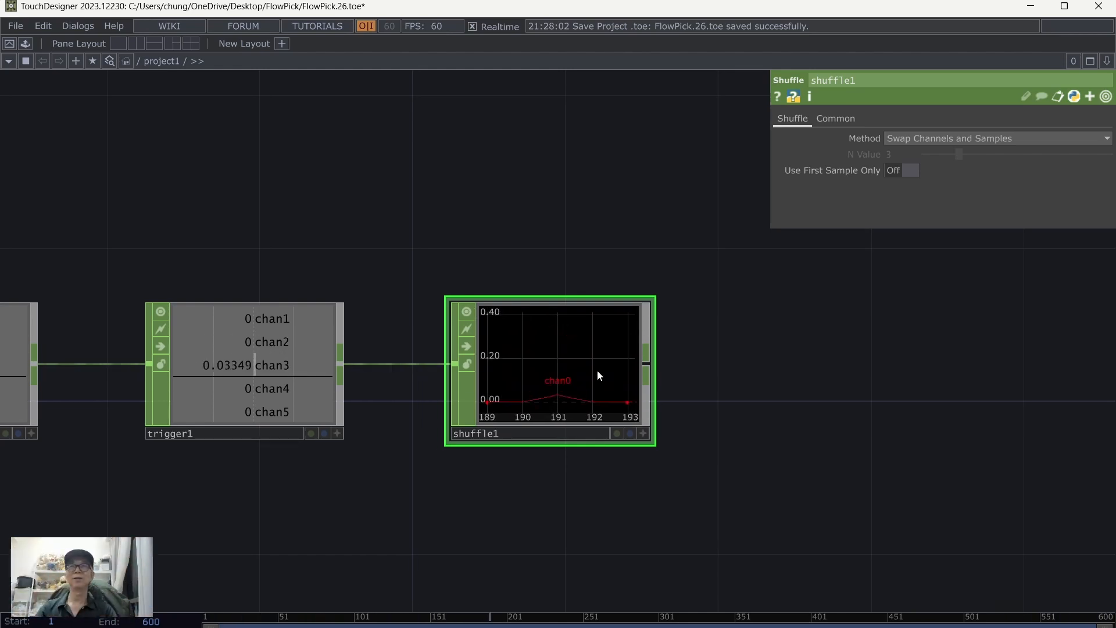
left_click(16, 25)
left_click(41, 103)
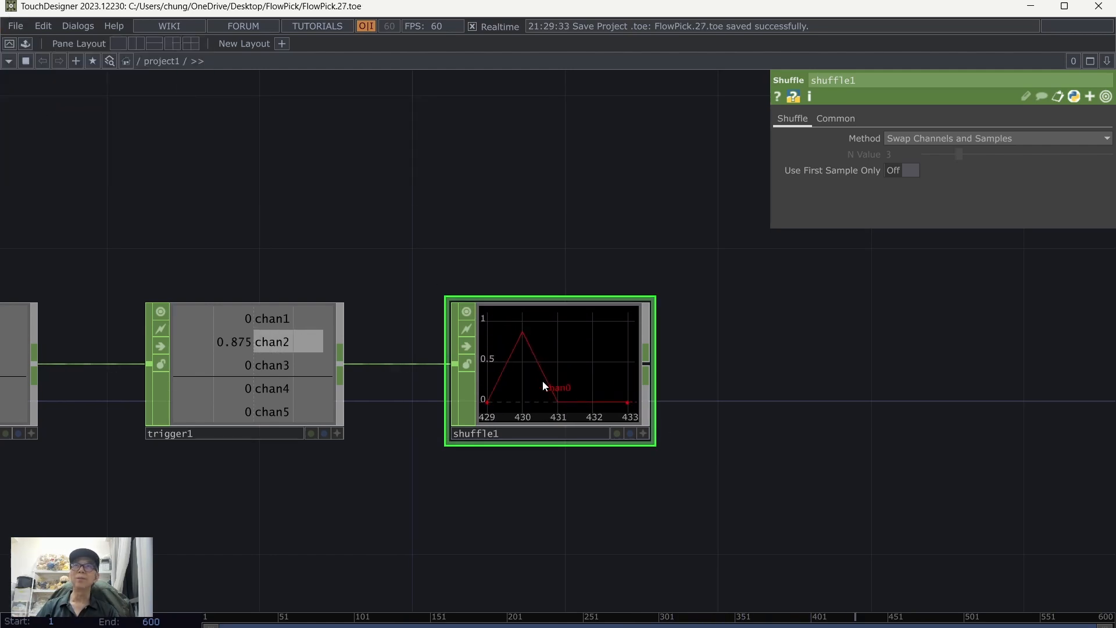
- Shift trigger1 and shuffle1 back toward feedback1 to even out the node spacing
left_click_drag(553, 371, 516, 370)
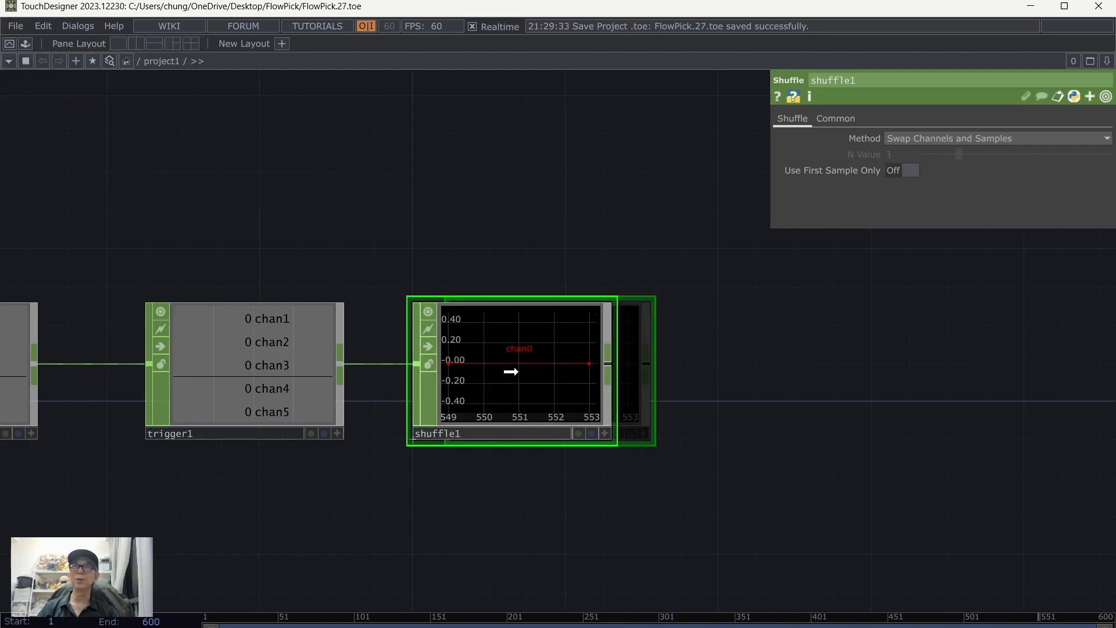
left_click_drag(291, 362, 253, 362)
left_click_drag(504, 361, 465, 363)
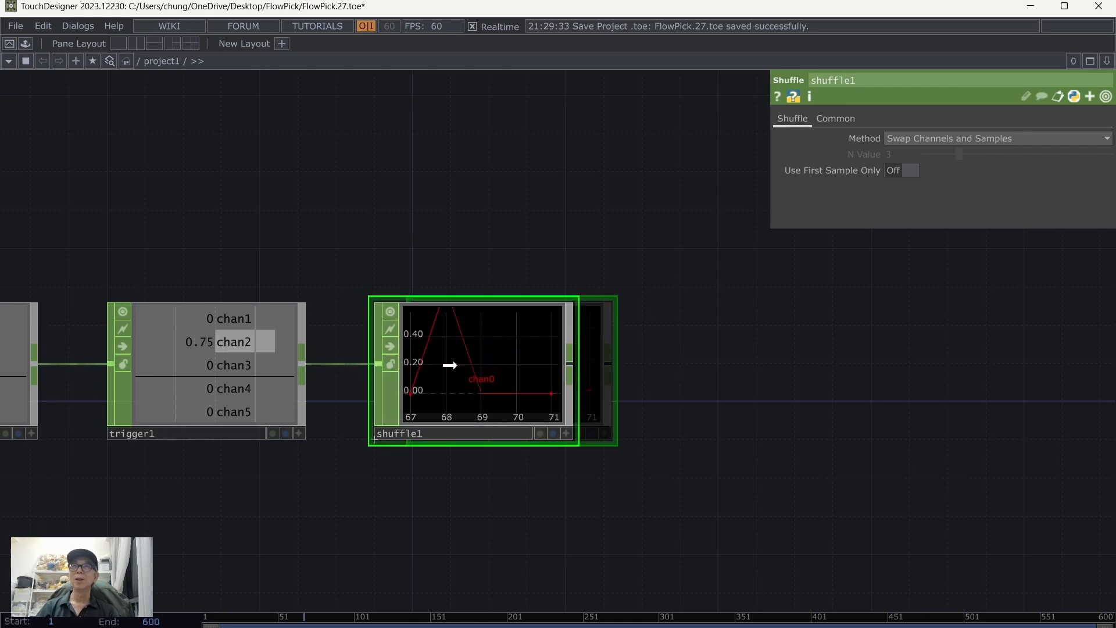
- Add a Math CHOP after shuffle1, fed by shuffle1's output
scroll(702, 416, "down", 2)
left_click_drag(736, 446, 648, 437)
right_click(519, 368)
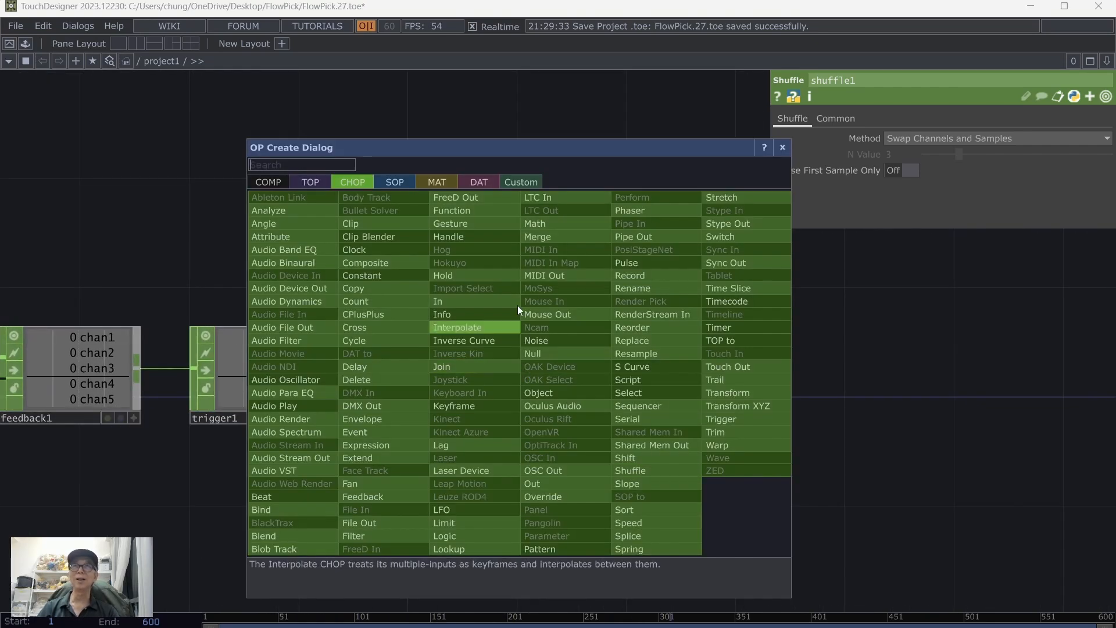
left_click(569, 229)
left_click(653, 378)
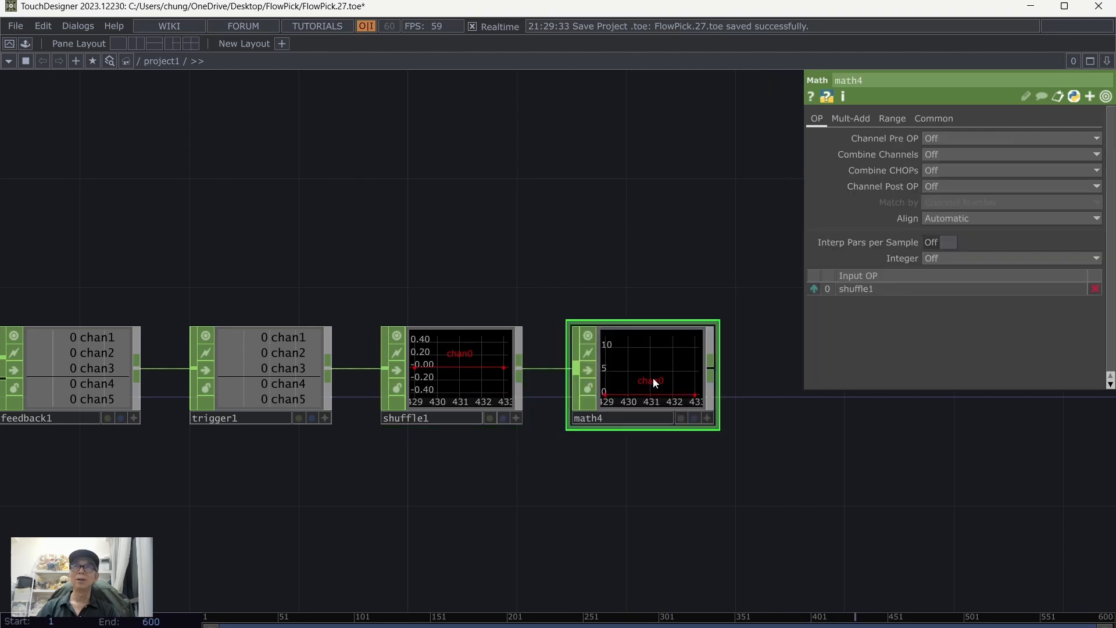
- Set math4's Pre-Add to 1 and save the project
left_click_drag(784, 482, 708, 488)
left_click(851, 118)
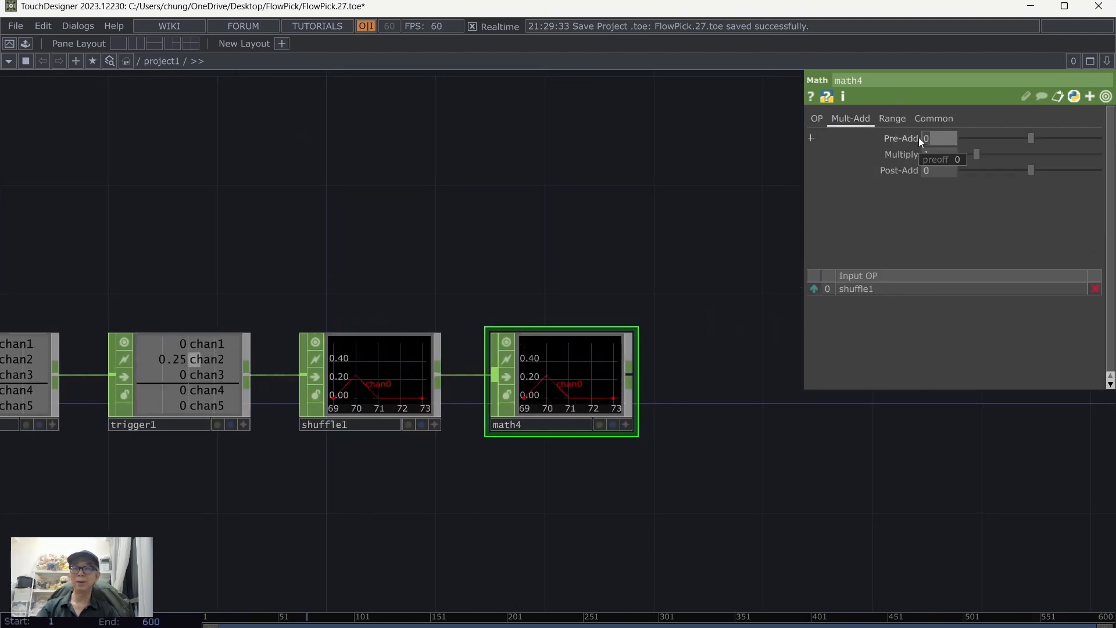
type("1")
key("Return")
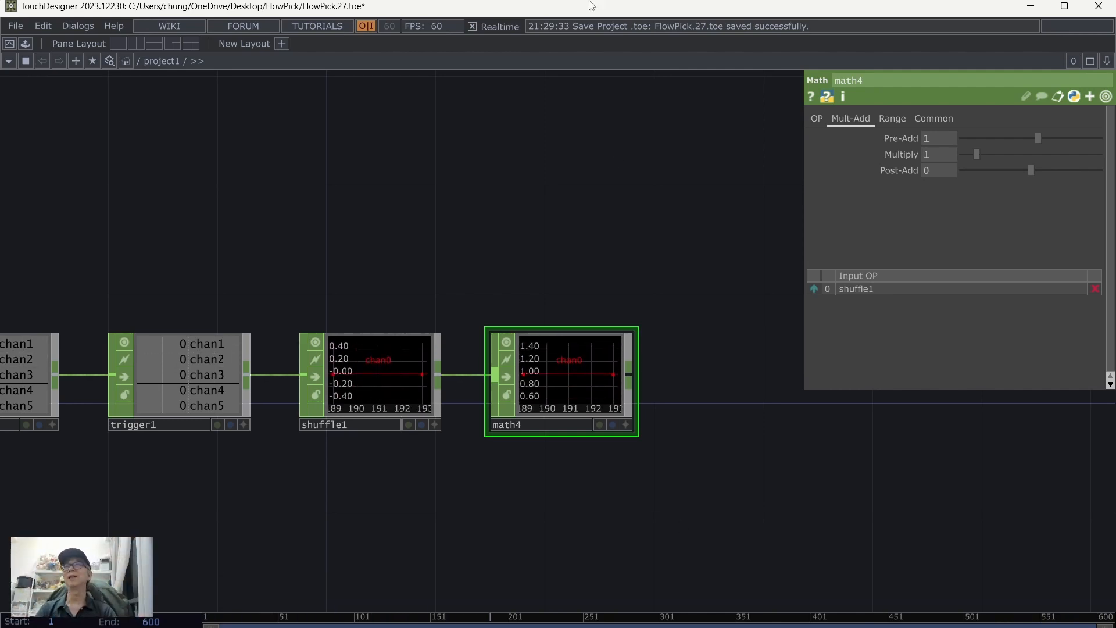
left_click(15, 26)
left_click(36, 103)
- Add a Null CHOP fed by math4's output and place it directly below math4
scroll(312, 211, "down", 4)
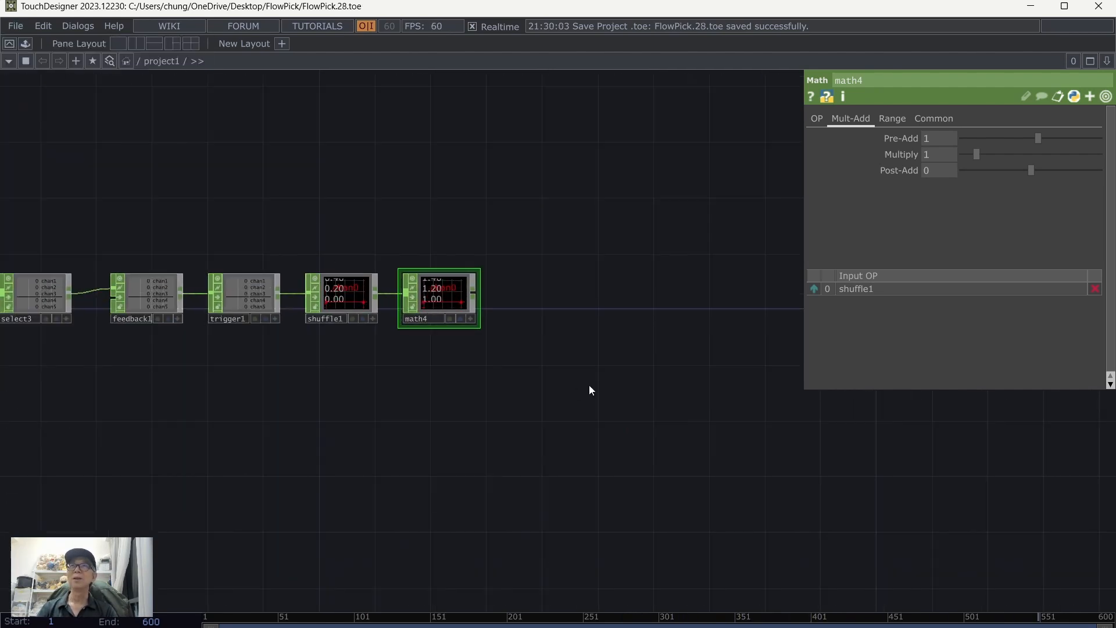
scroll(589, 384, "up", 3)
right_click(366, 206)
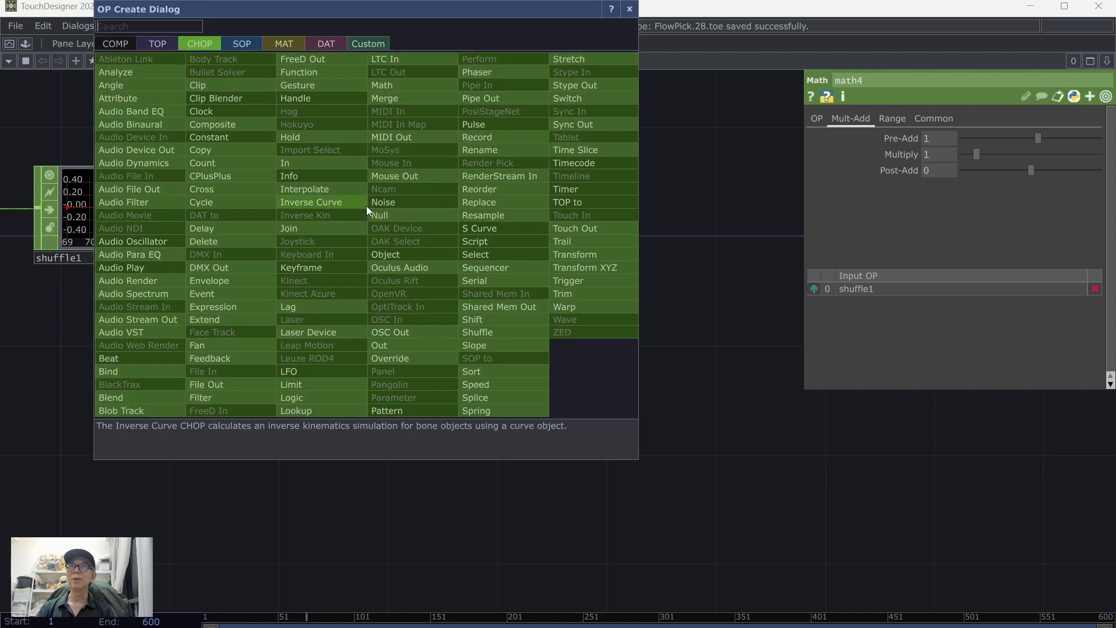
left_click(407, 218)
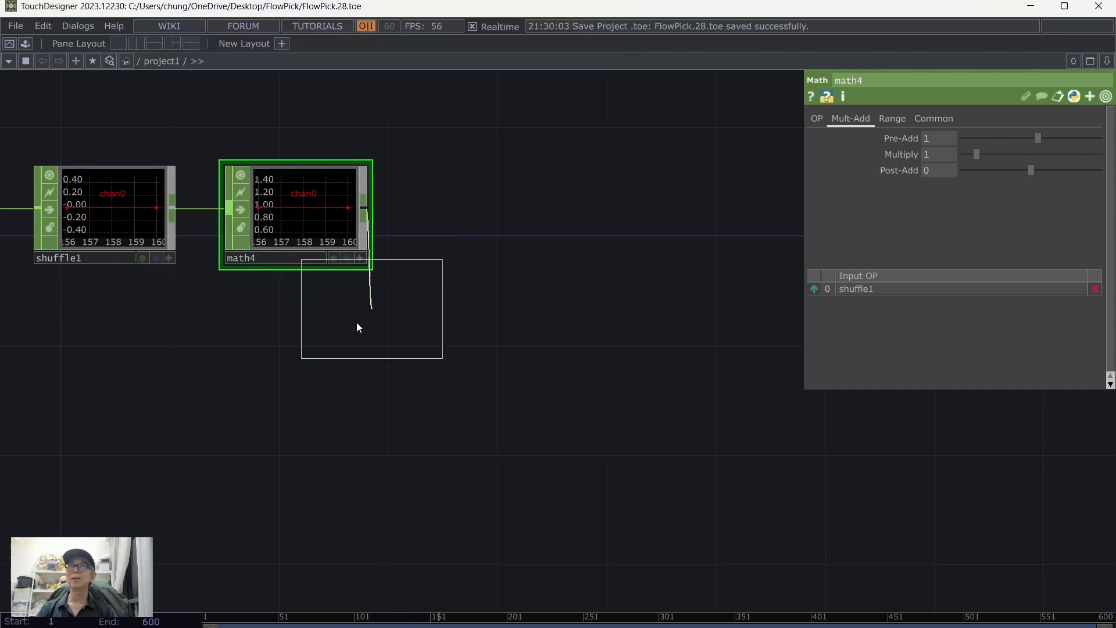
left_click(291, 365)
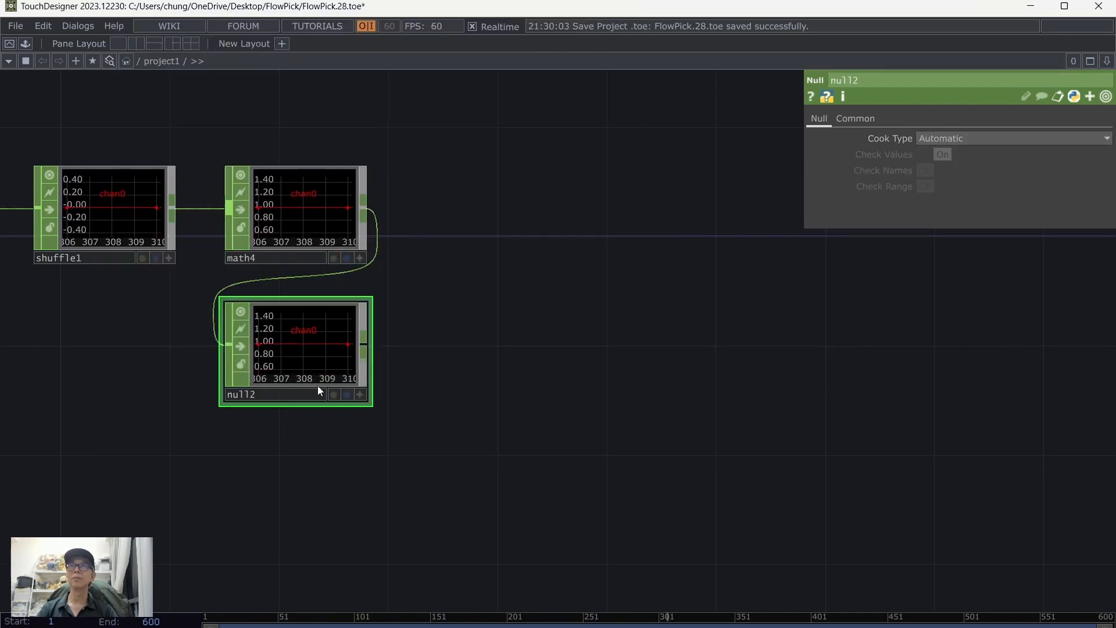
- Rename the new Null CHOP below math4 to size
left_click(277, 396)
key("BackSpace")
key("BackSpace")
key("BackSpace")
key("BackSpace")
key("BackSpace")
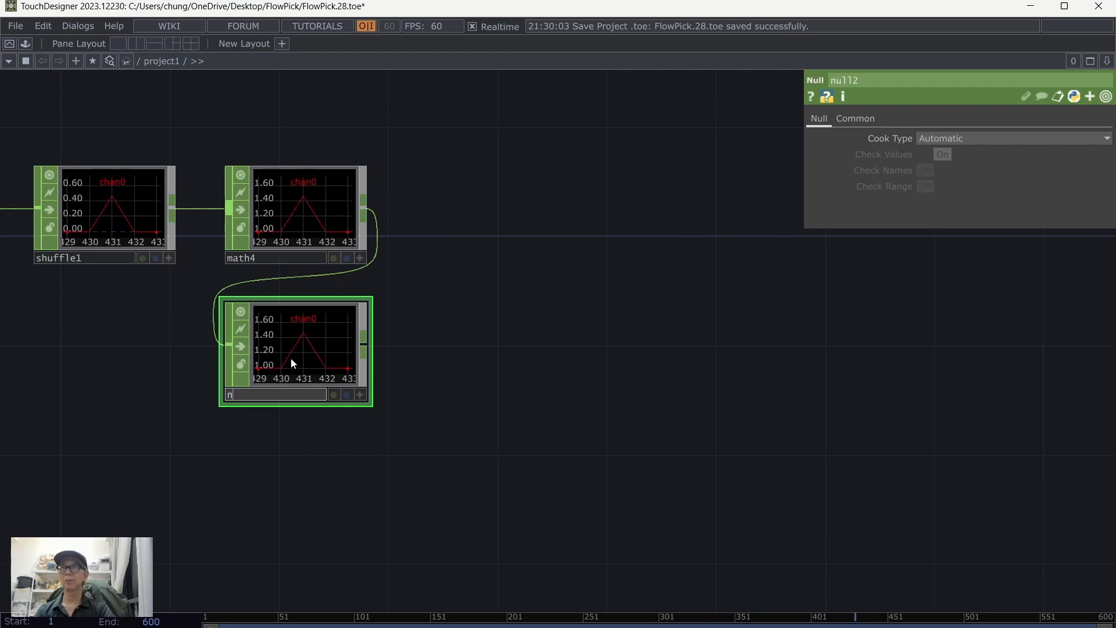
type("size")
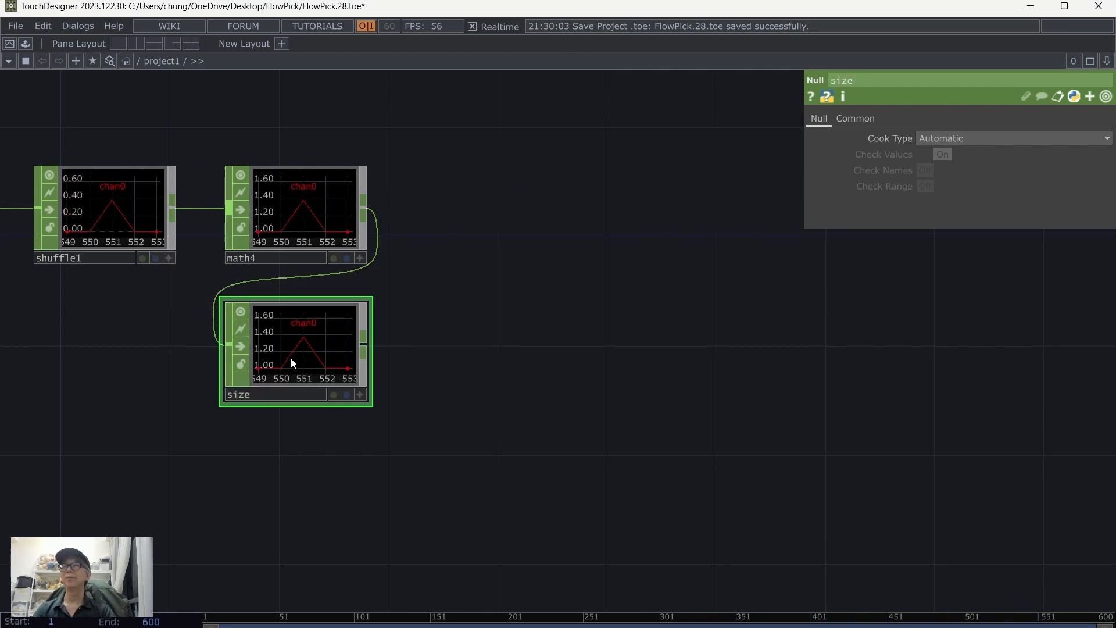
key("Return")
- Assign the size CHOP as the Scale OP in geo1's instancing parameters
scroll(538, 455, "down", 3)
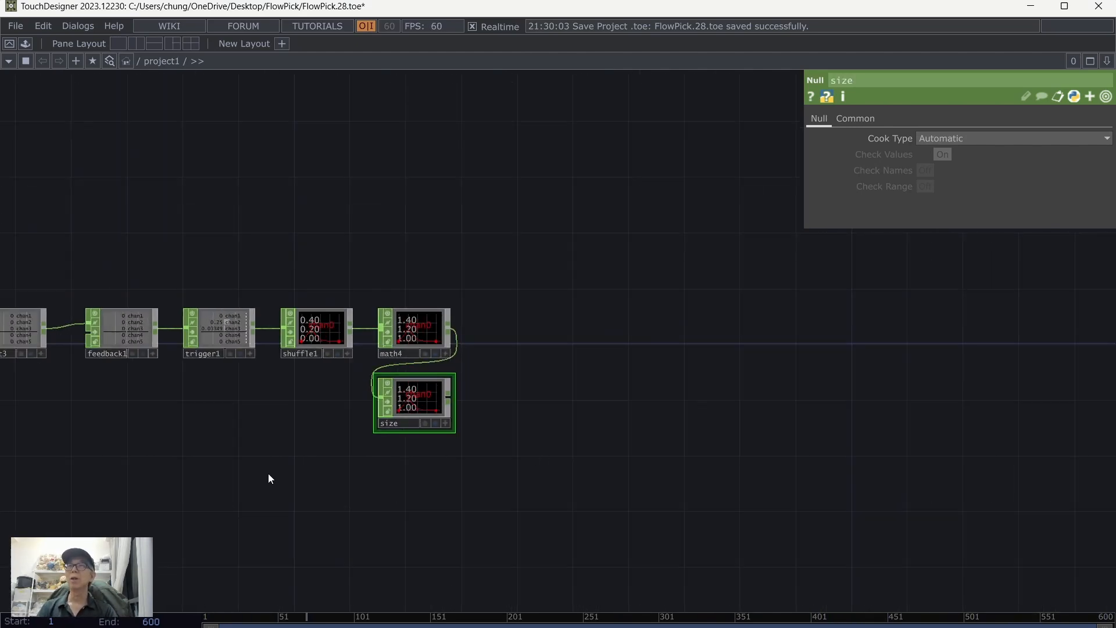
left_click_drag(268, 473, 483, 363)
scroll(483, 362, "down", 3)
scroll(391, 412, "down", 2)
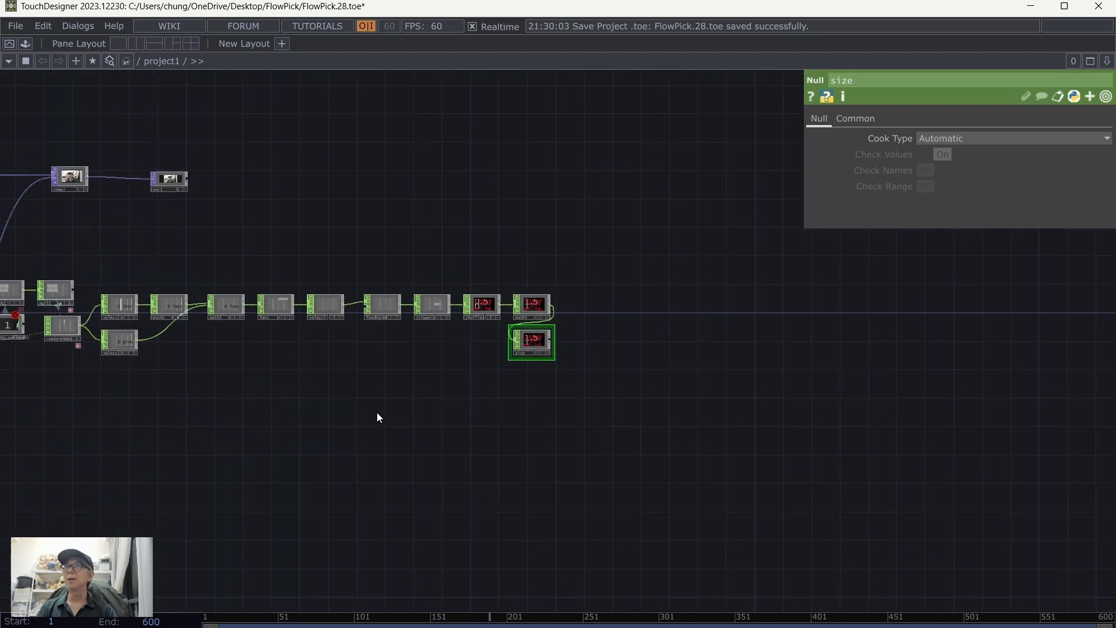
left_click_drag(383, 431, 678, 511)
left_click(224, 433)
left_click_drag(524, 457, 383, 452)
scroll(1023, 375, "up", 3)
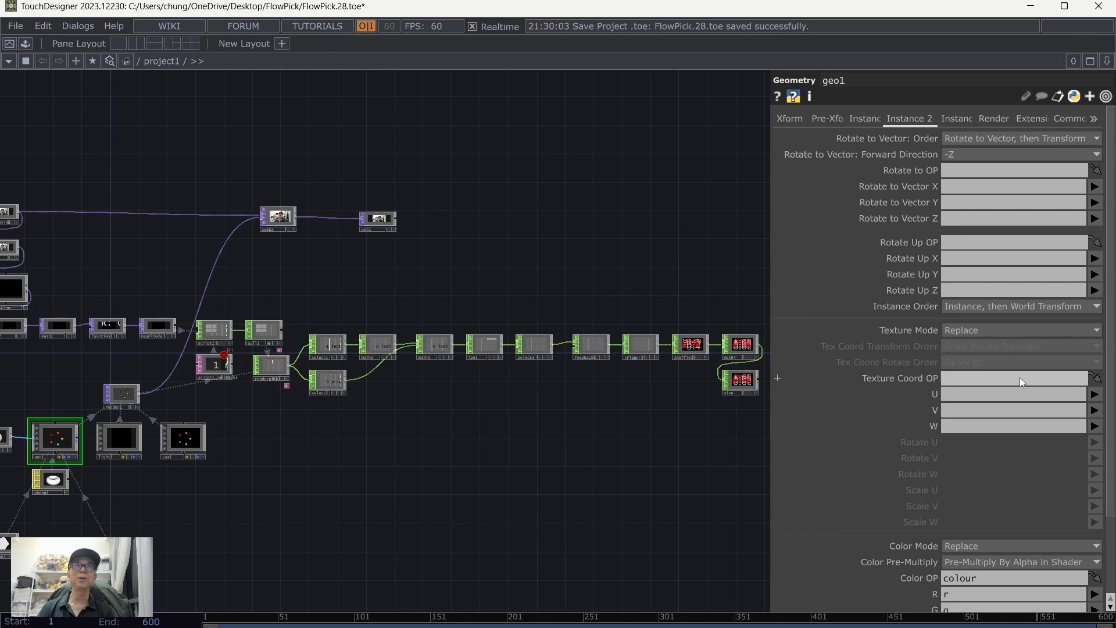
left_click(865, 120)
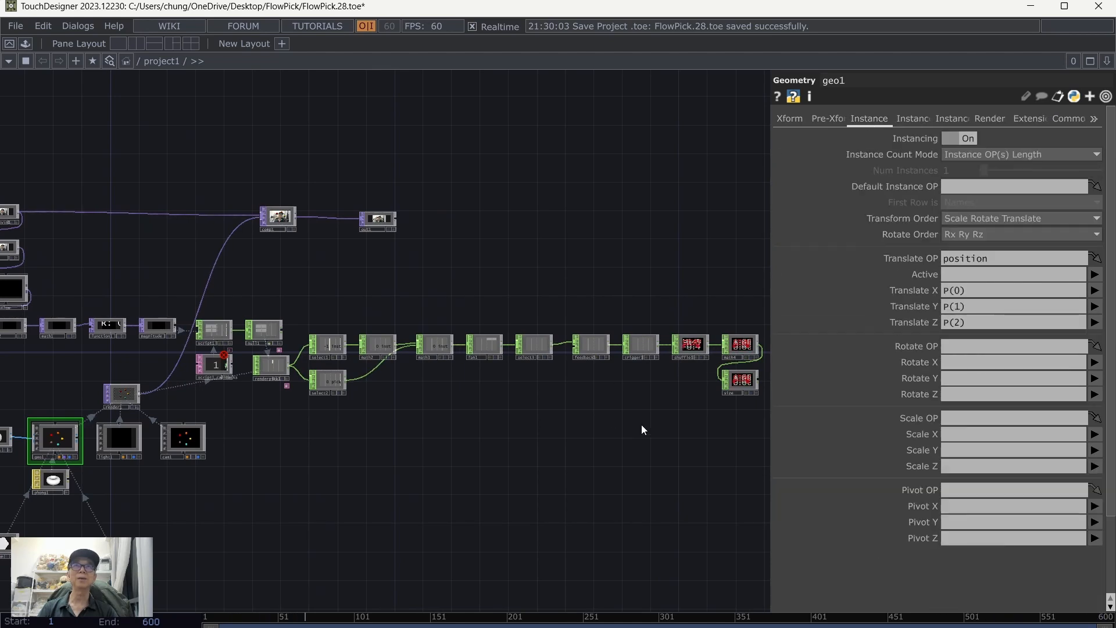
left_click_drag(641, 424, 538, 416)
scroll(598, 443, "up", 5)
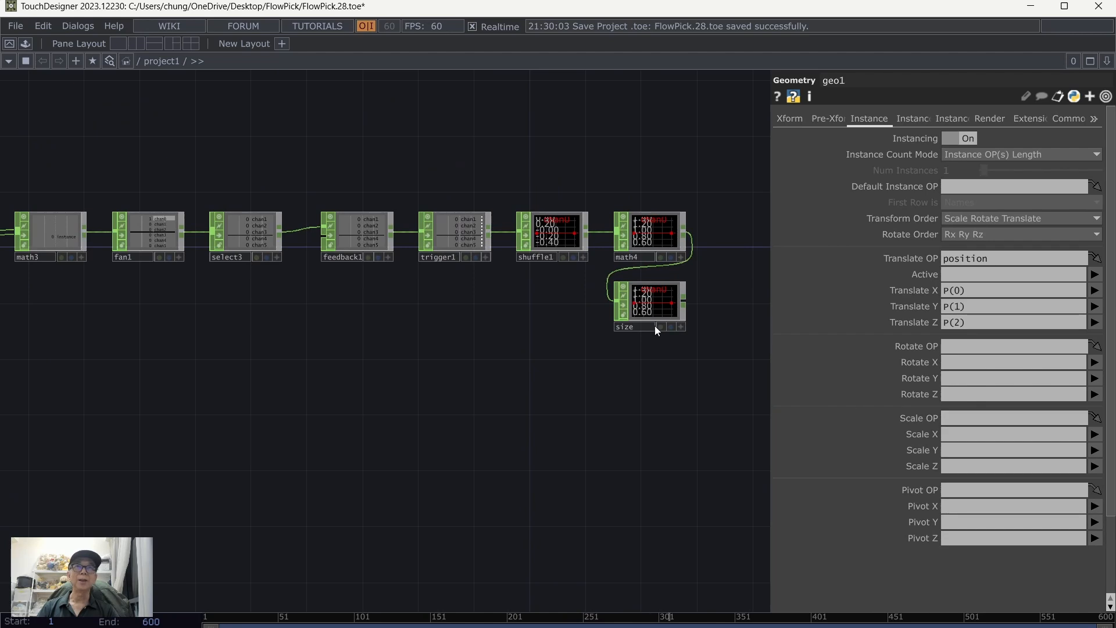
left_click_drag(655, 308, 983, 419)
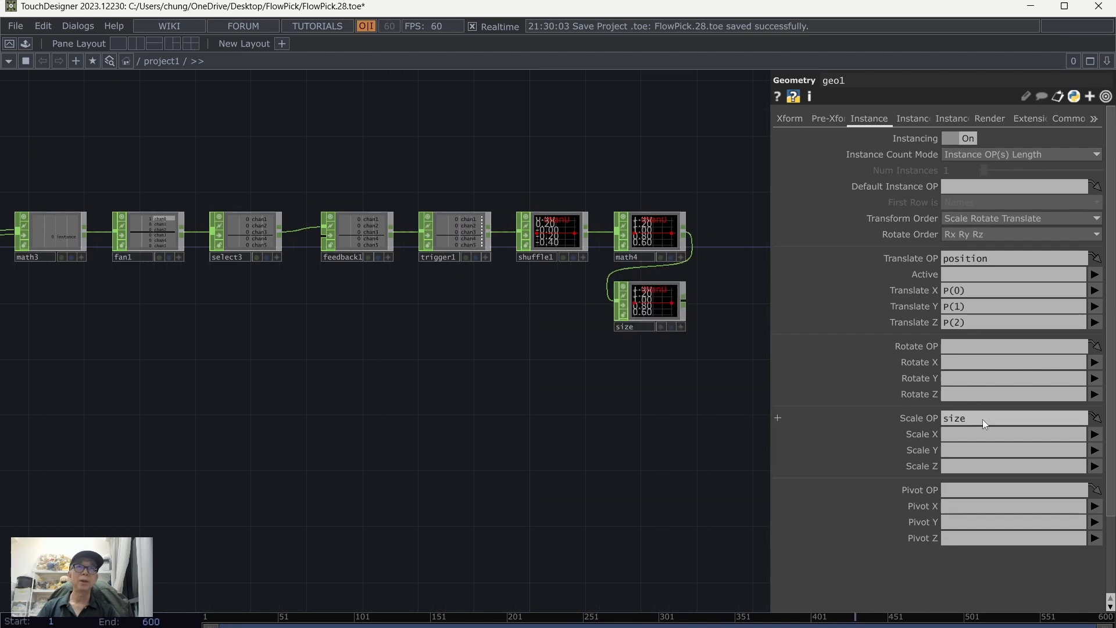
- Set geo1's instance Scale X, Y and Z to chan0 and save the project
left_click(1095, 451)
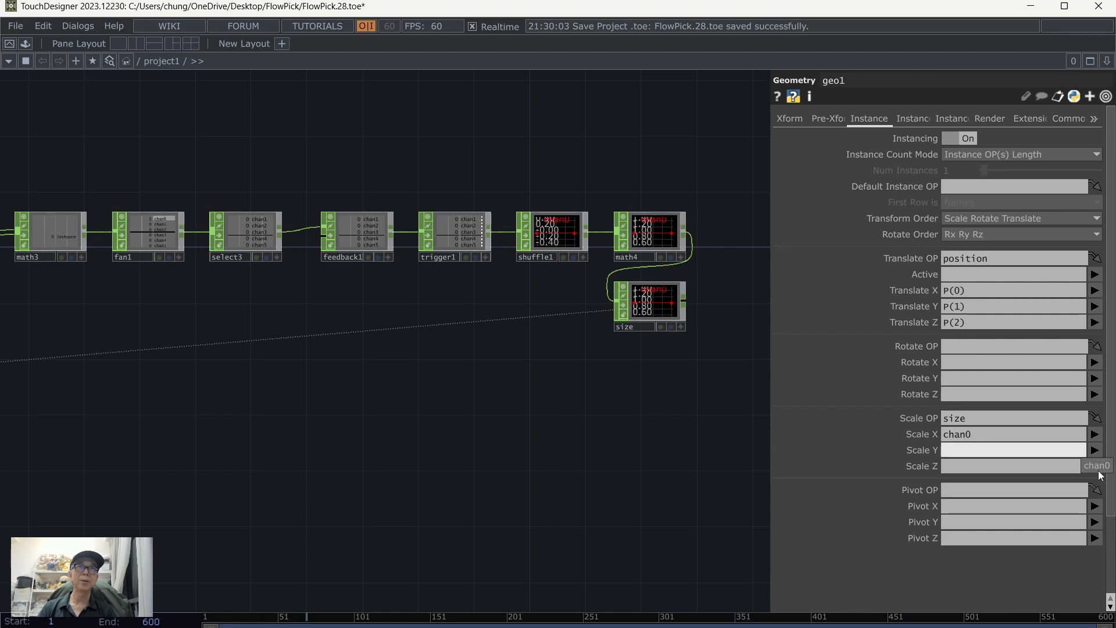
left_click(1098, 468)
left_click(1095, 467)
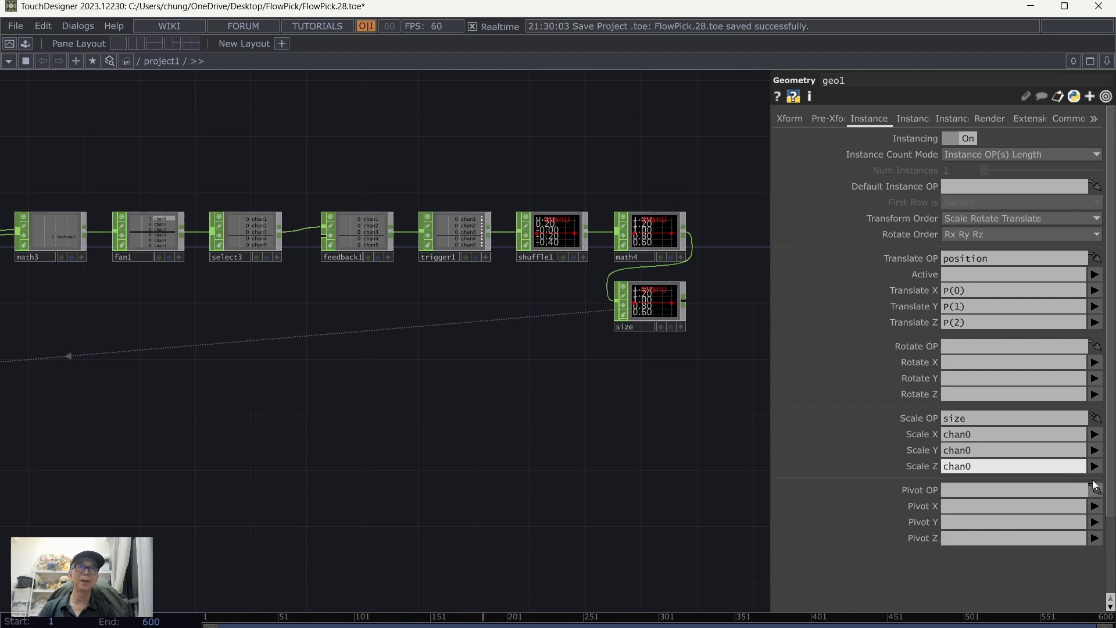
scroll(324, 428, "down", 3)
left_click_drag(149, 477, 541, 454)
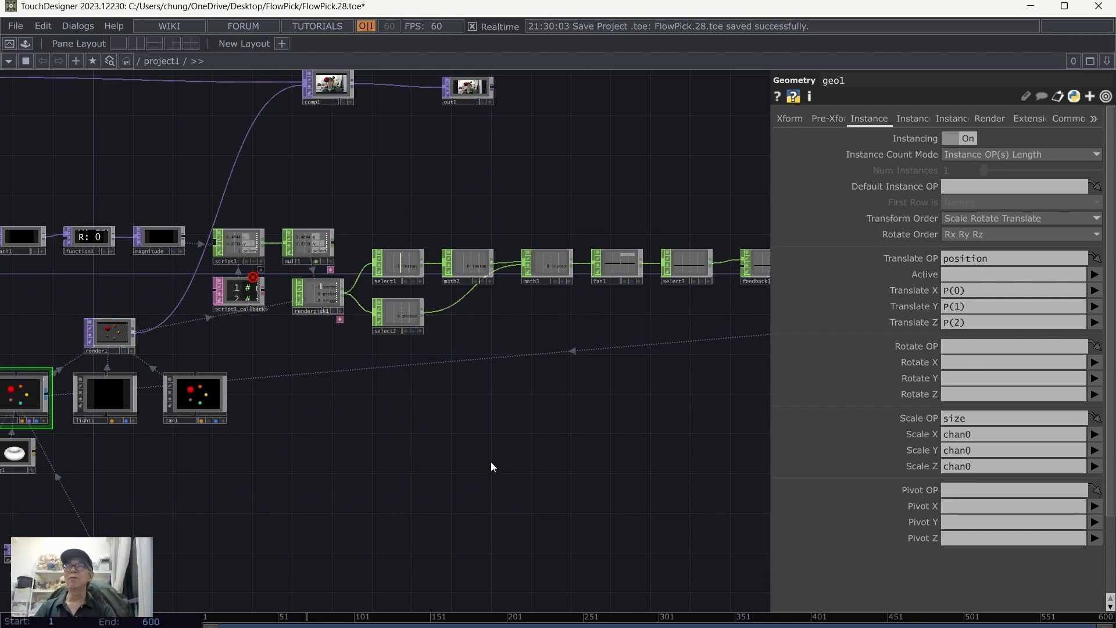
left_click(19, 27)
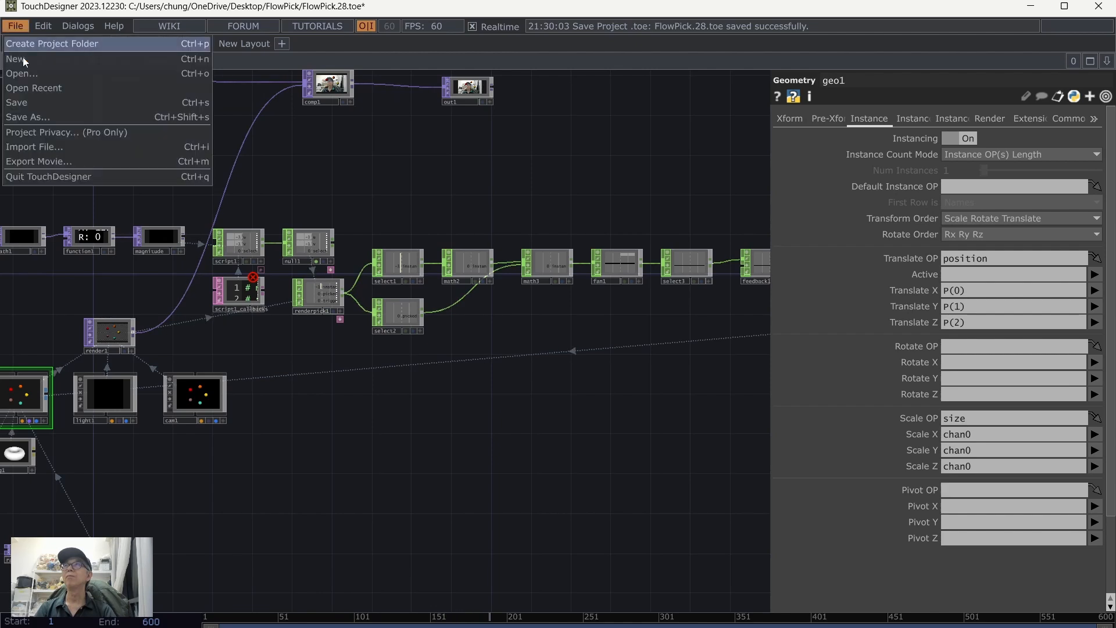
left_click(34, 100)
left_click_drag(432, 166, 582, 172)
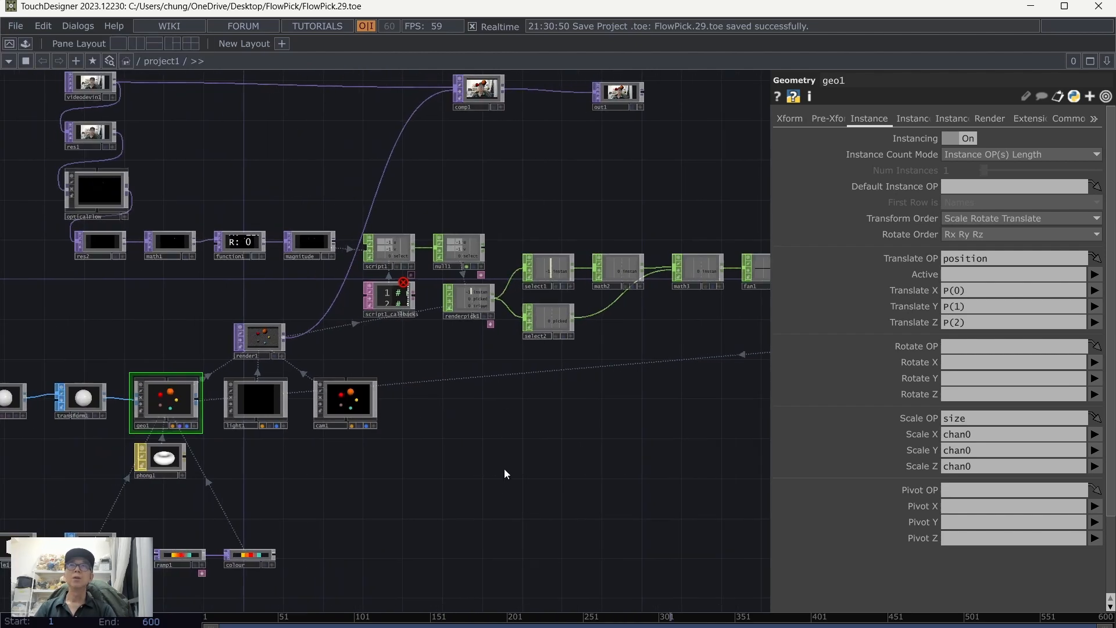
- Add a Beat CHOP in the empty area below cam1
left_click_drag(501, 485, 562, 461)
key("p")
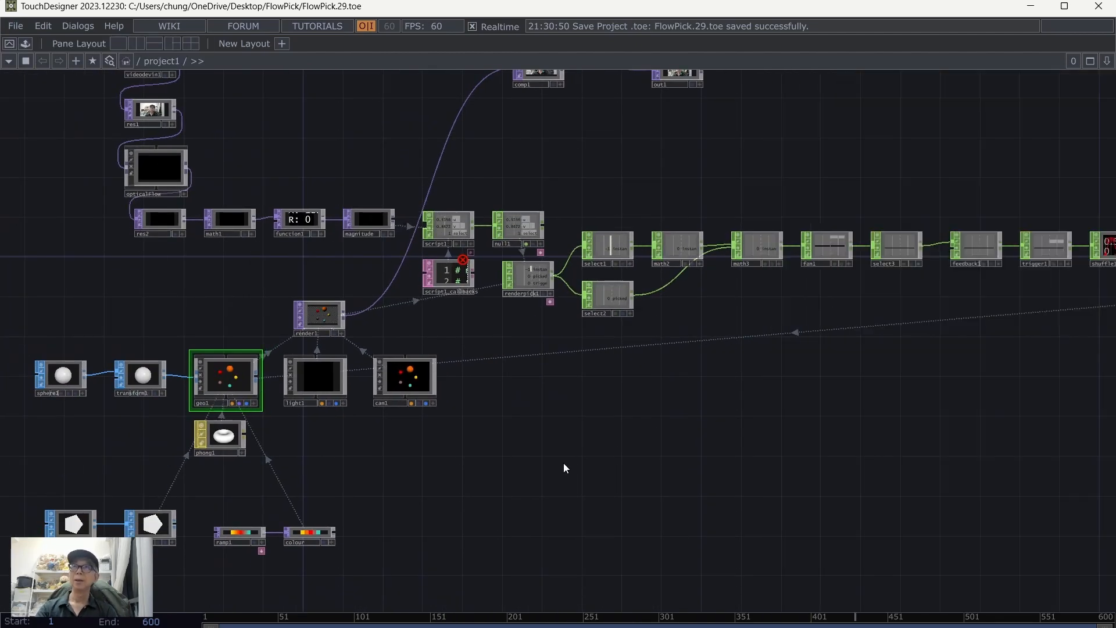
key("Tab")
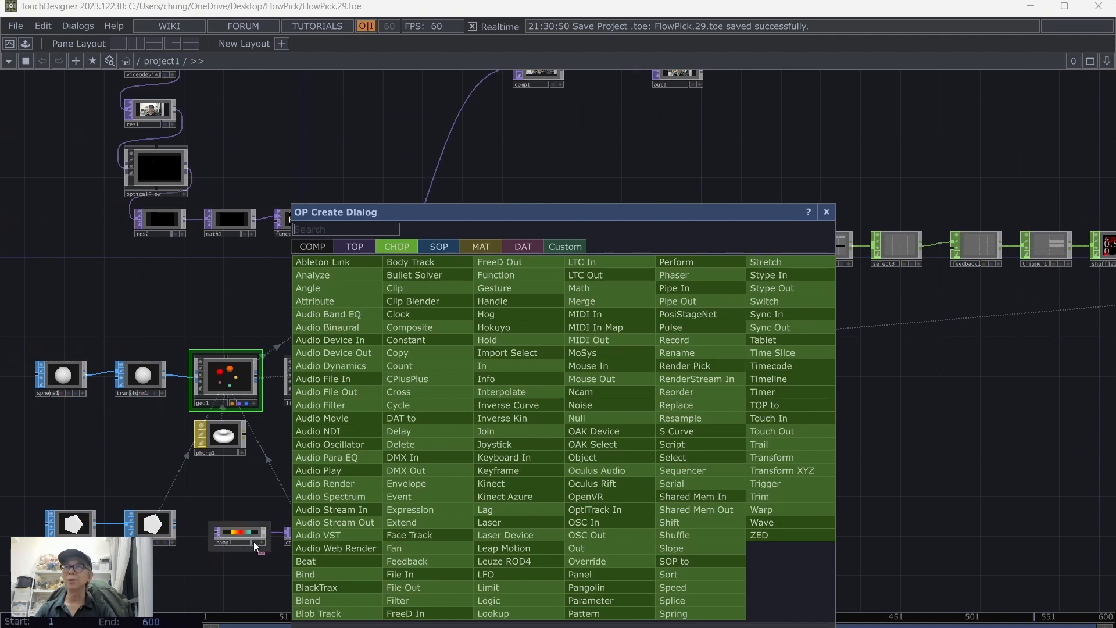
left_click(324, 561)
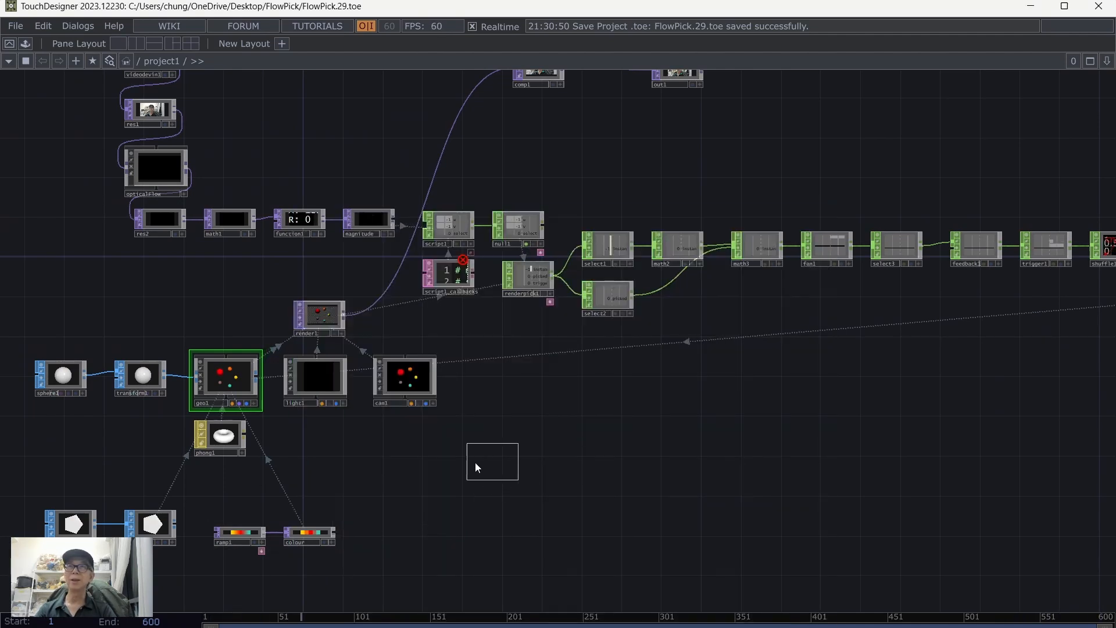
left_click(404, 464)
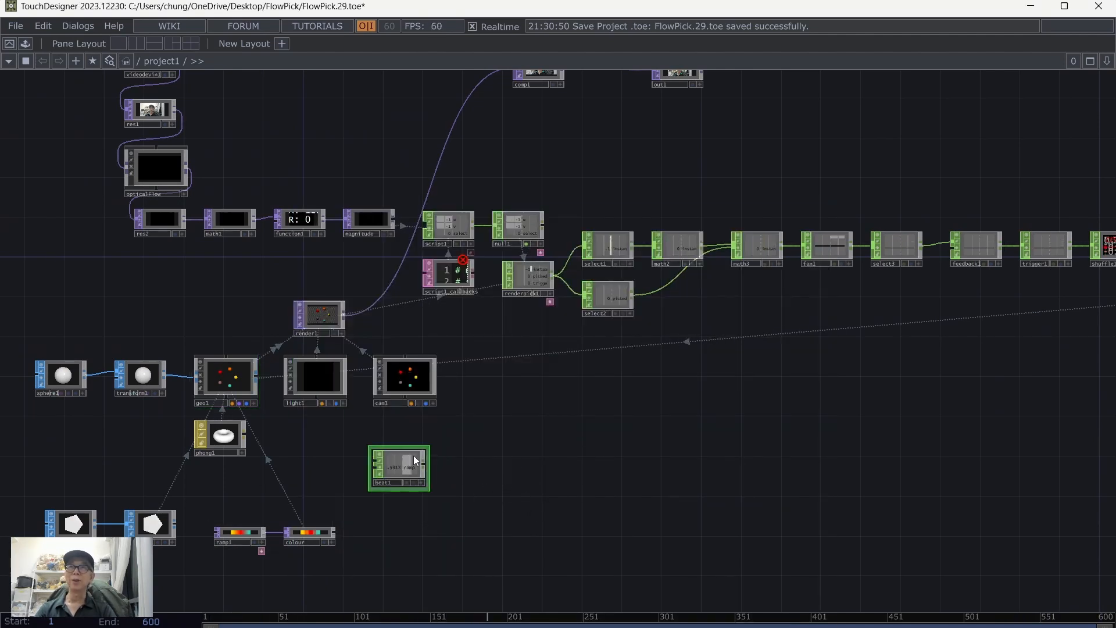
- Set the Beat CHOP's Period to 60
key("p")
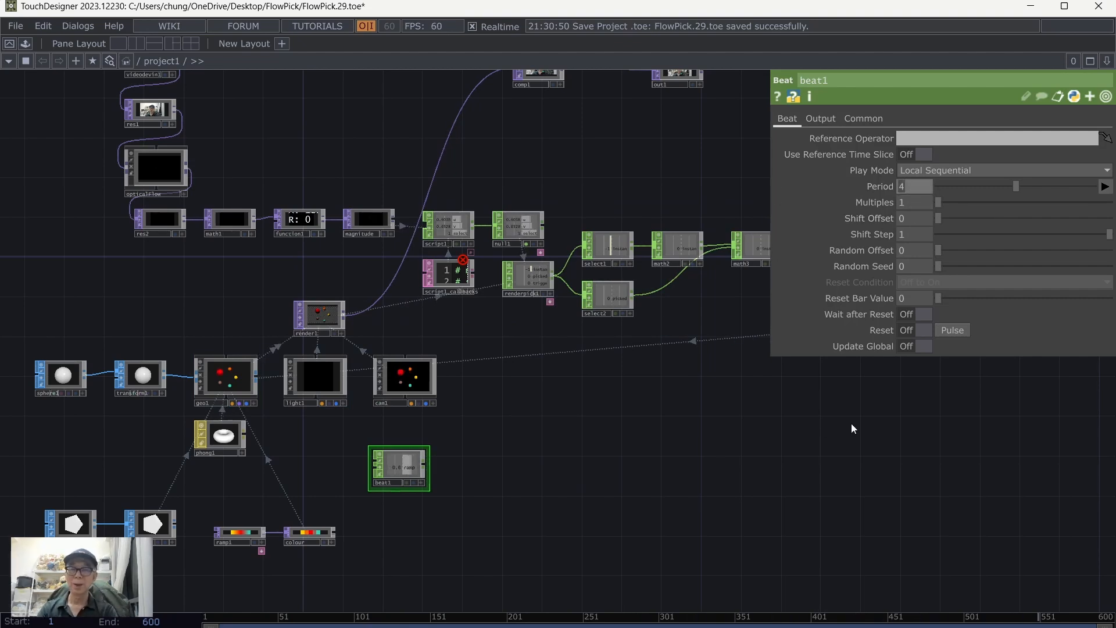
type("60")
key("Return")
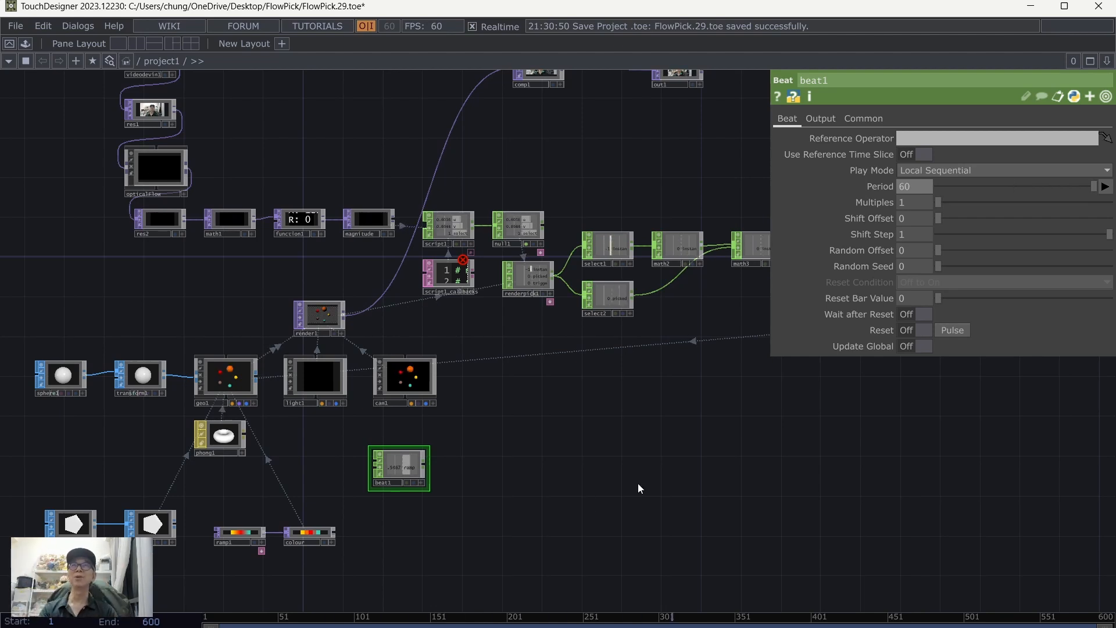
- Add a Math CHOP after beat1, fed by beat1's output
scroll(537, 498, "up", 2)
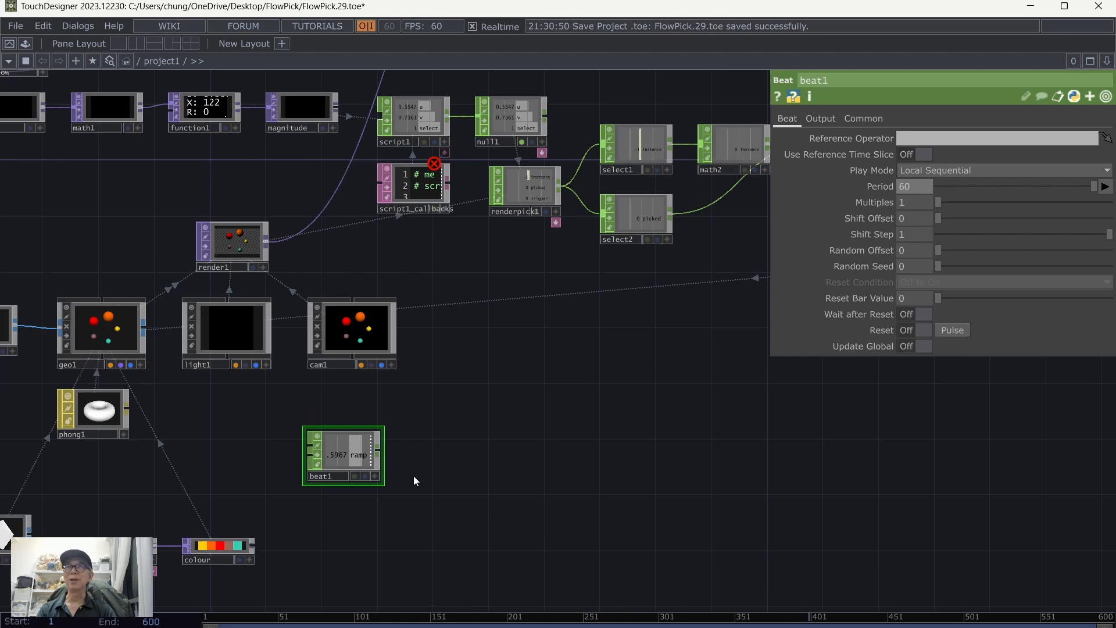
right_click(381, 456)
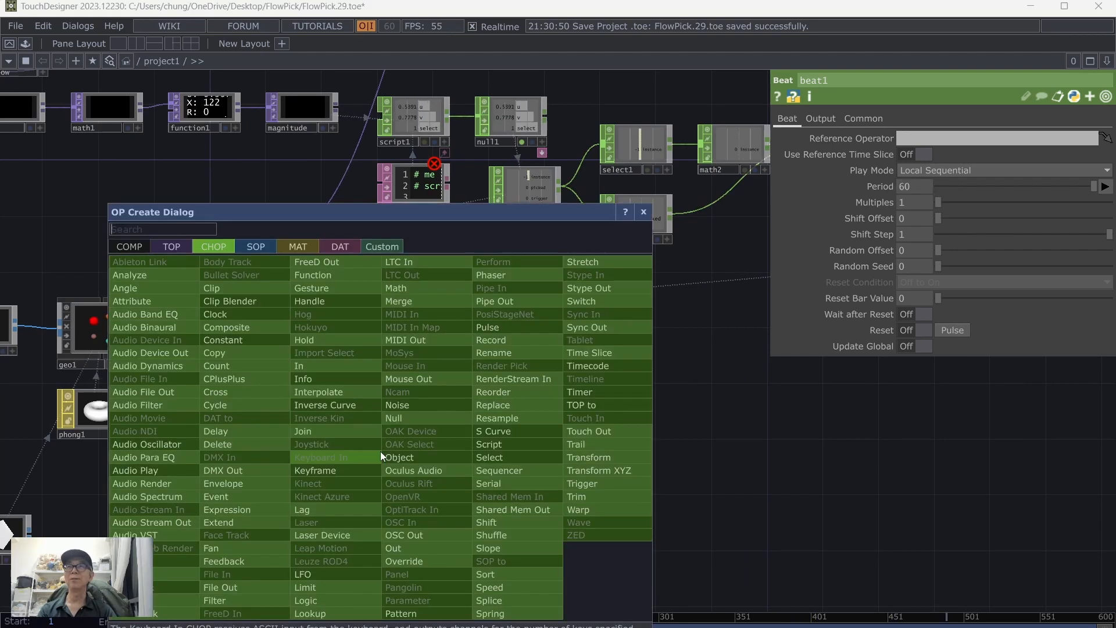
left_click(422, 291)
left_click(458, 456)
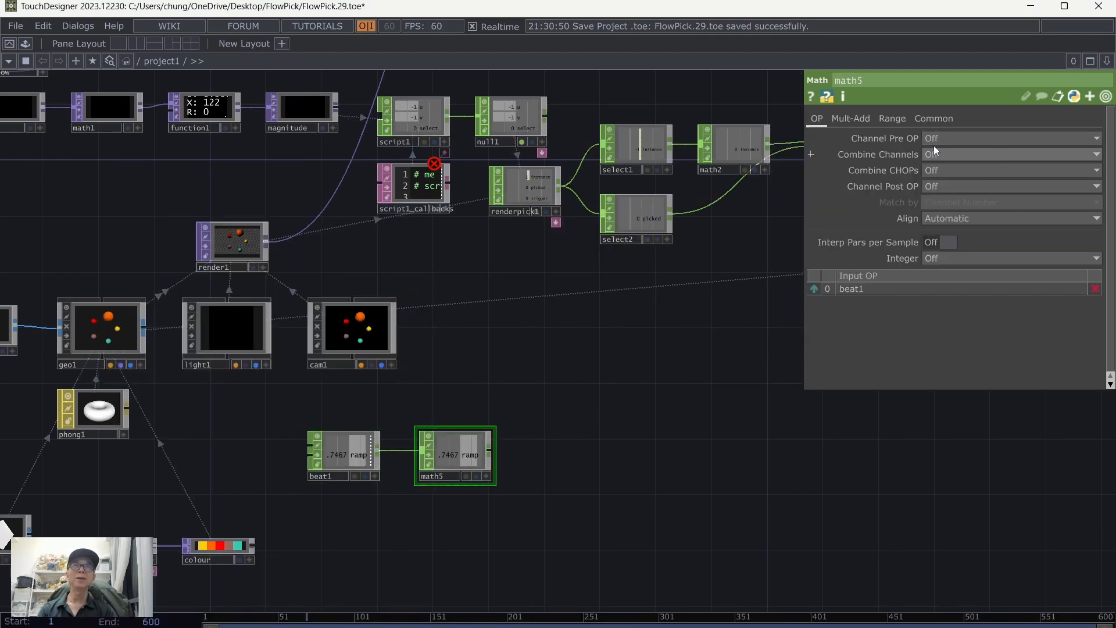
- Set math5's To Range to run from 360 to 0
left_click(892, 118)
left_click(1039, 157)
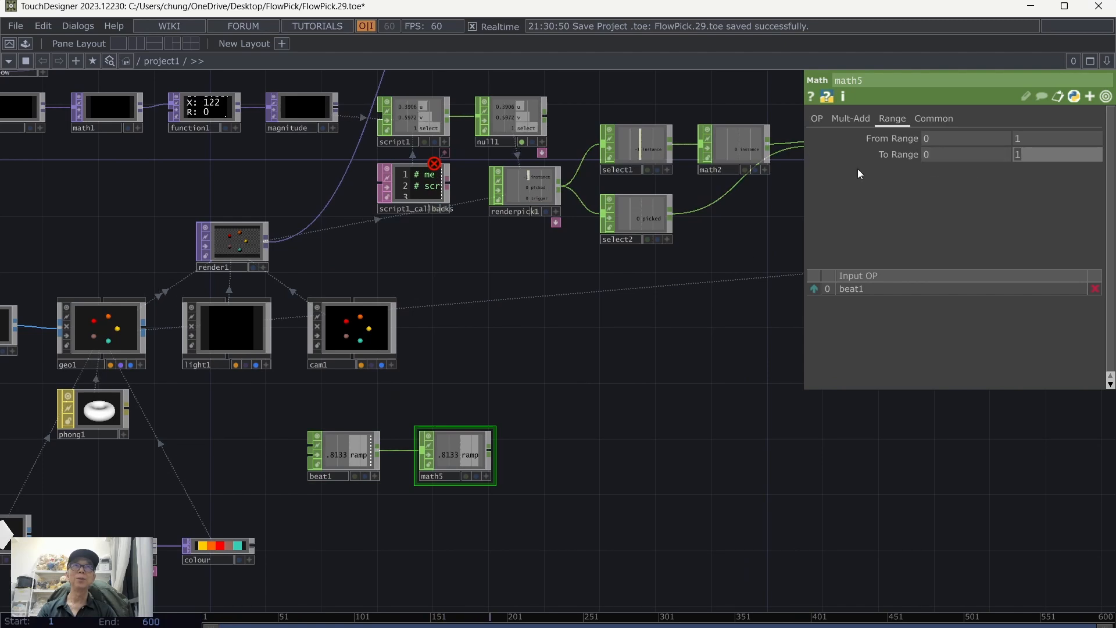
left_click(937, 155)
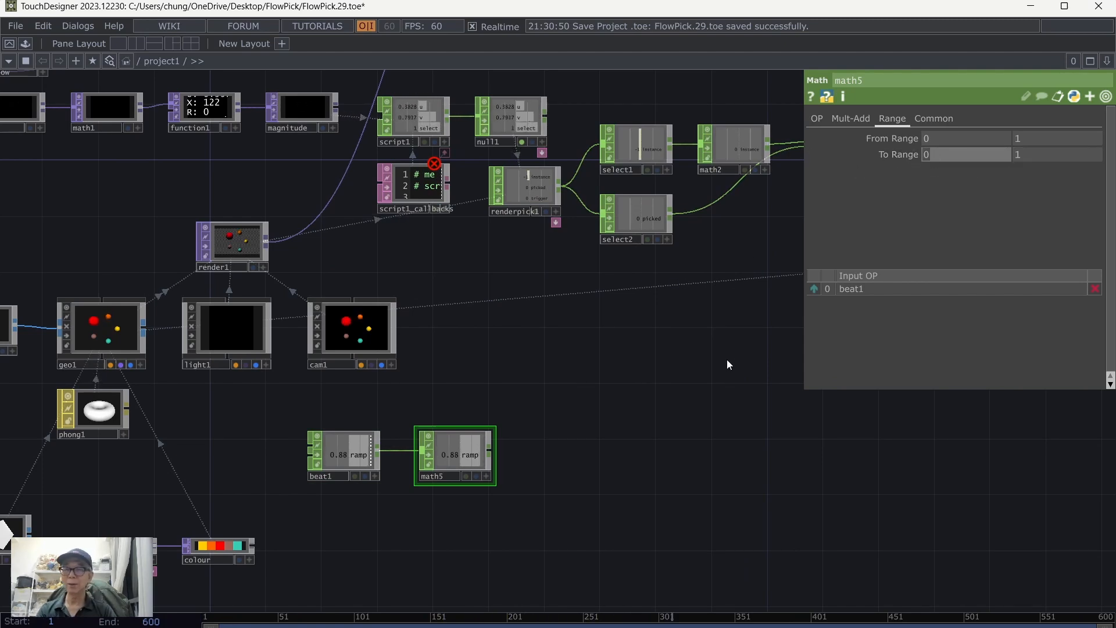
type("360")
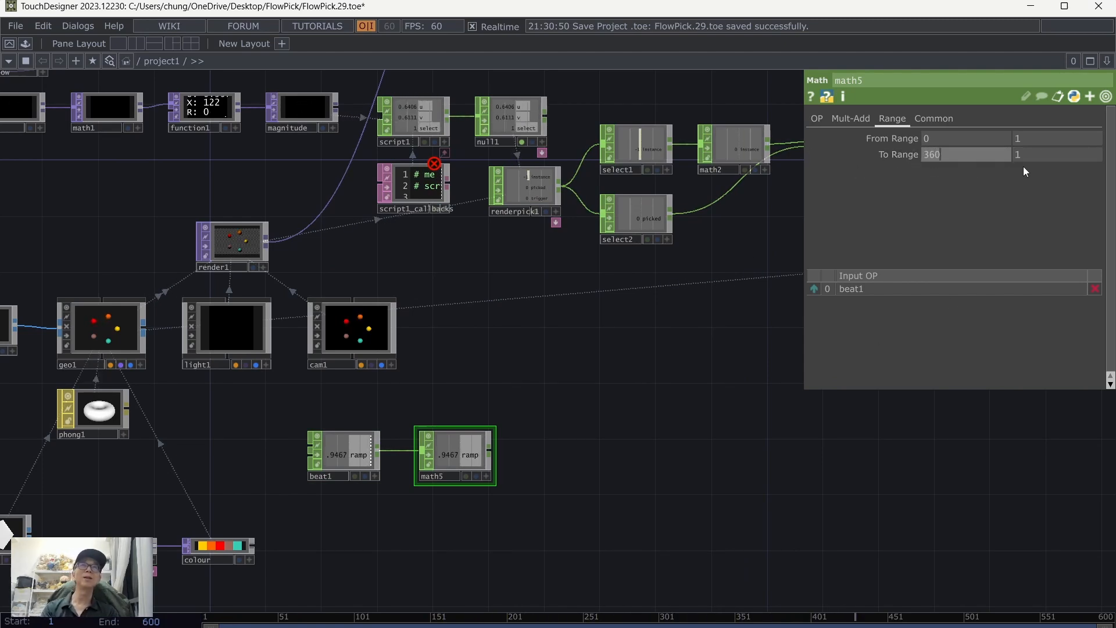
left_click(1034, 154)
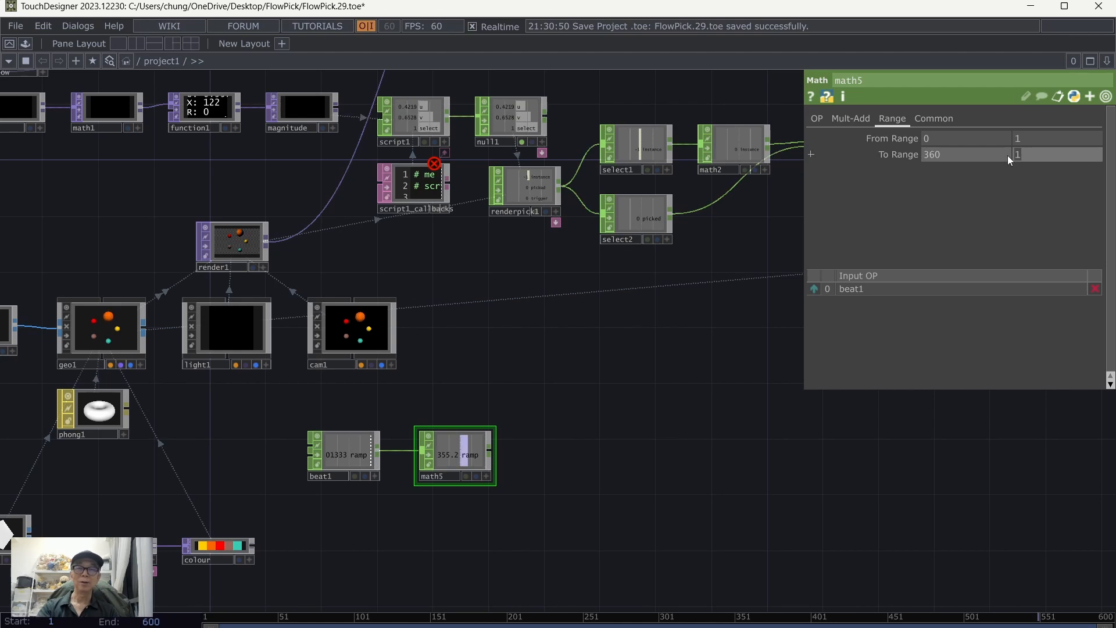
left_click(637, 386)
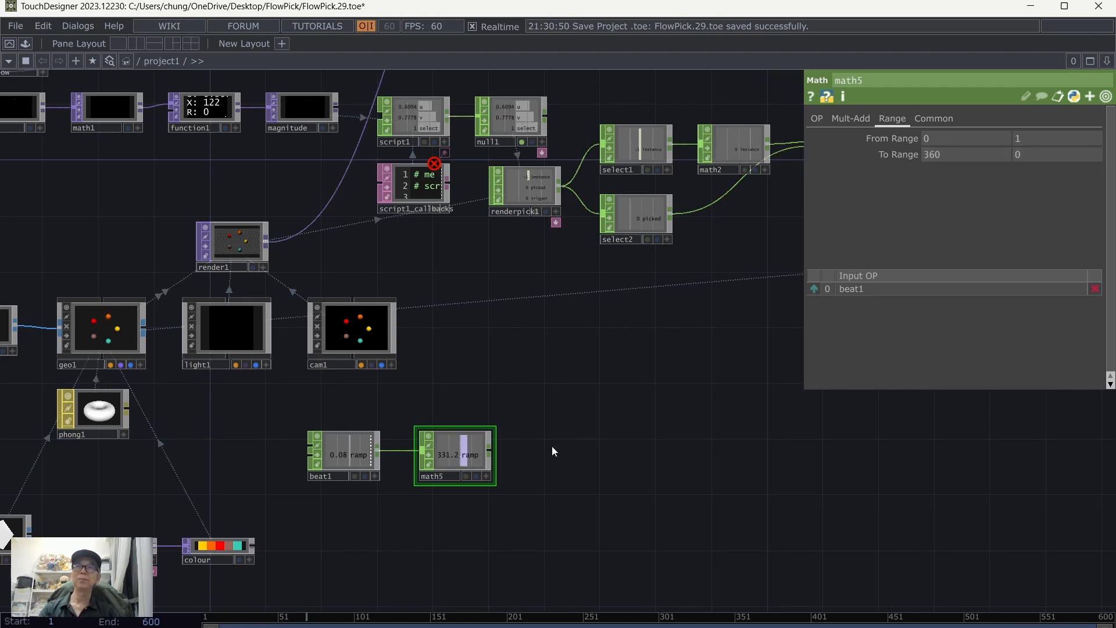
- Add a Null CHOP after math5, fed by its output, and save the project
right_click(489, 447)
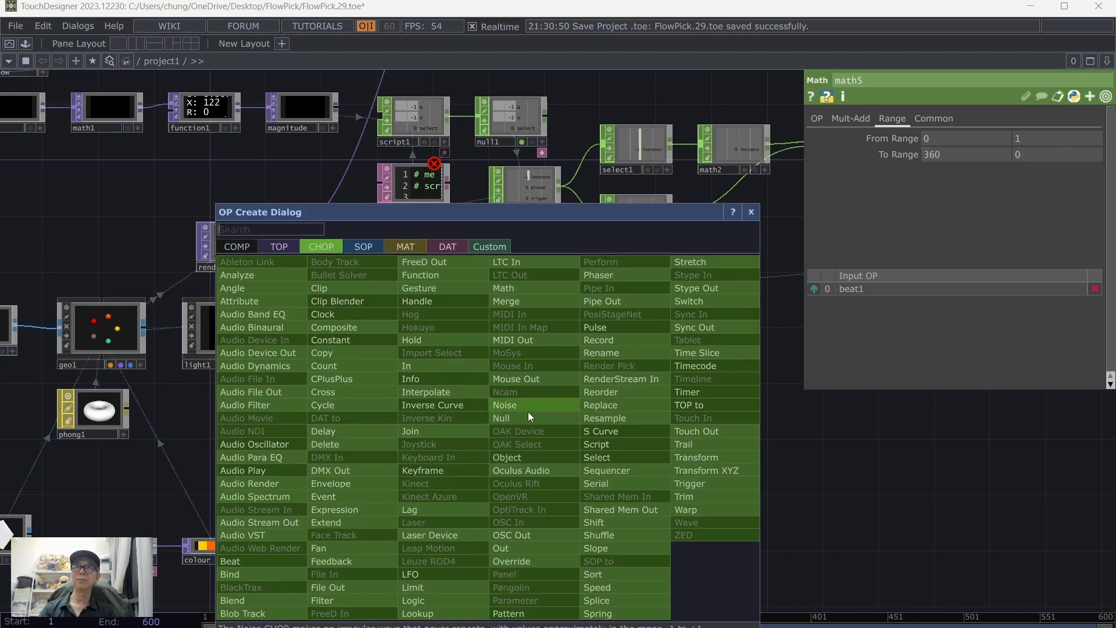
left_click(528, 411)
left_click(571, 451)
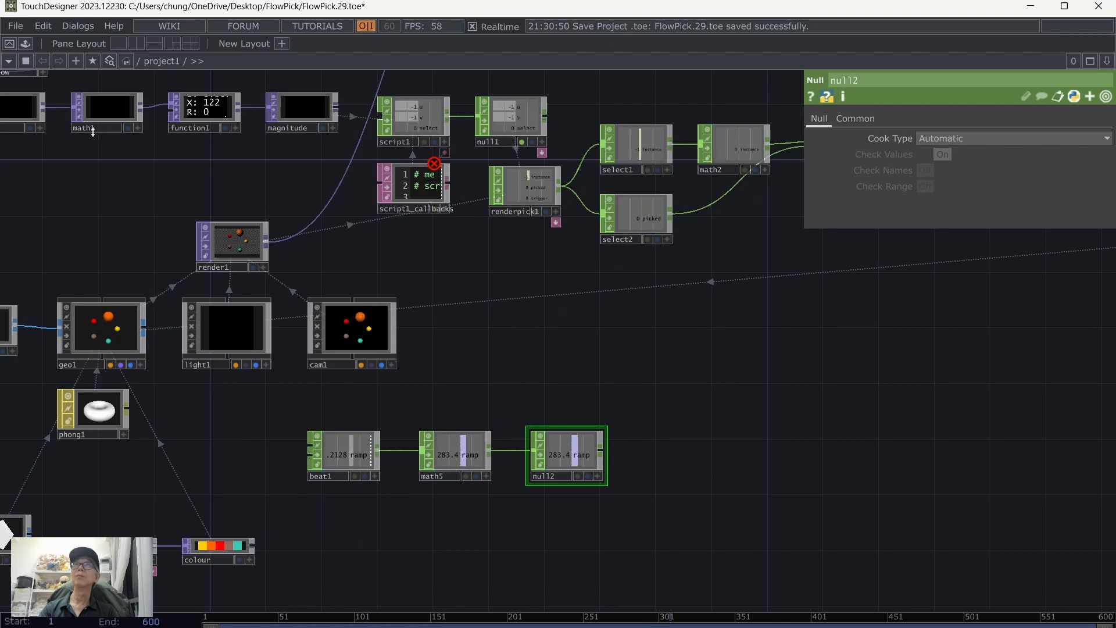
left_click(16, 26)
left_click(23, 105)
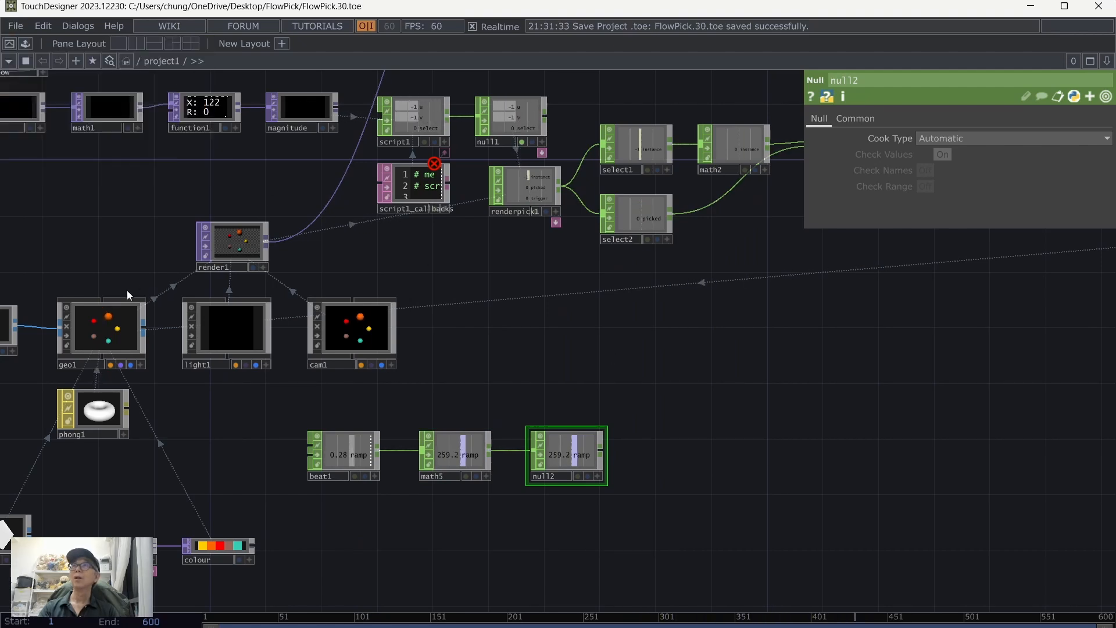
- Export null2's ramp channel to geo1's Rotate Z parameter as an Export CHOP
left_click(112, 324)
scroll(624, 448, "up", 3)
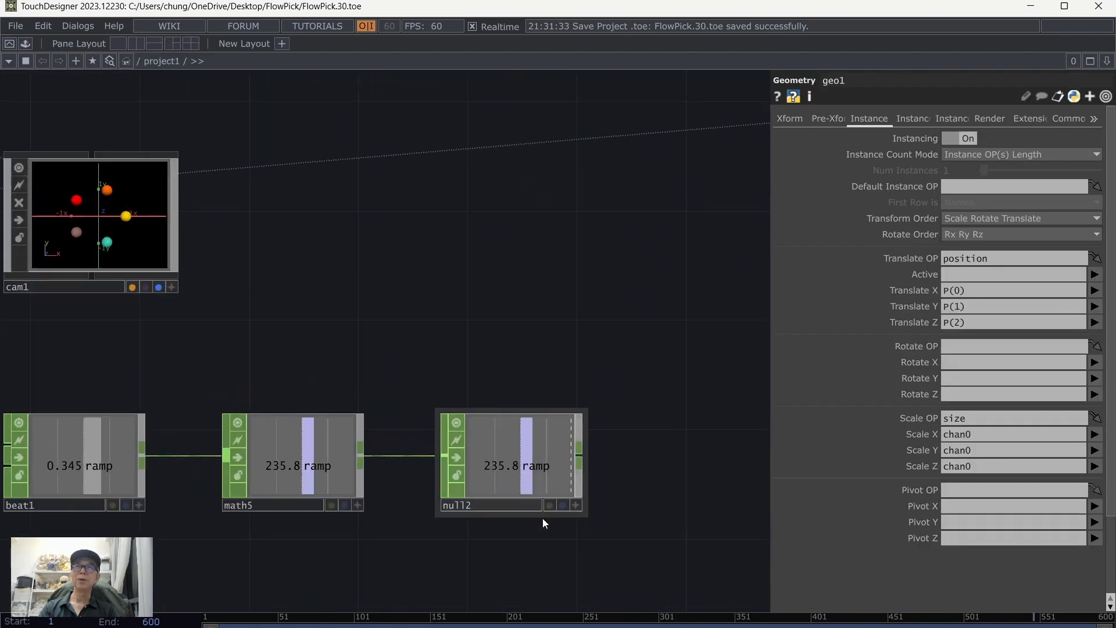
left_click(578, 506)
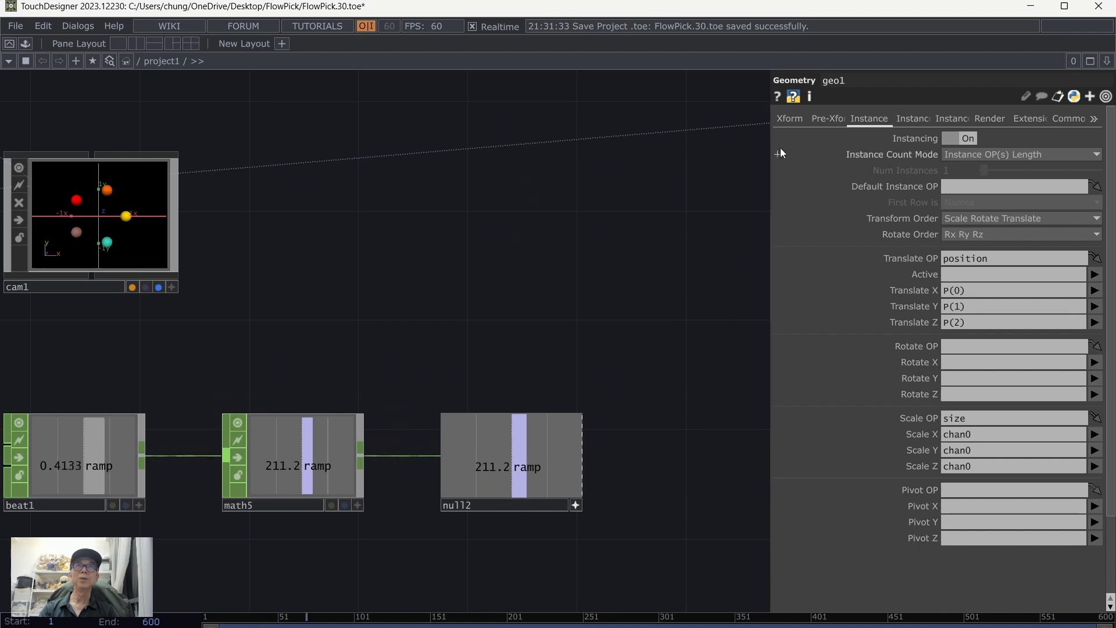
left_click(788, 119)
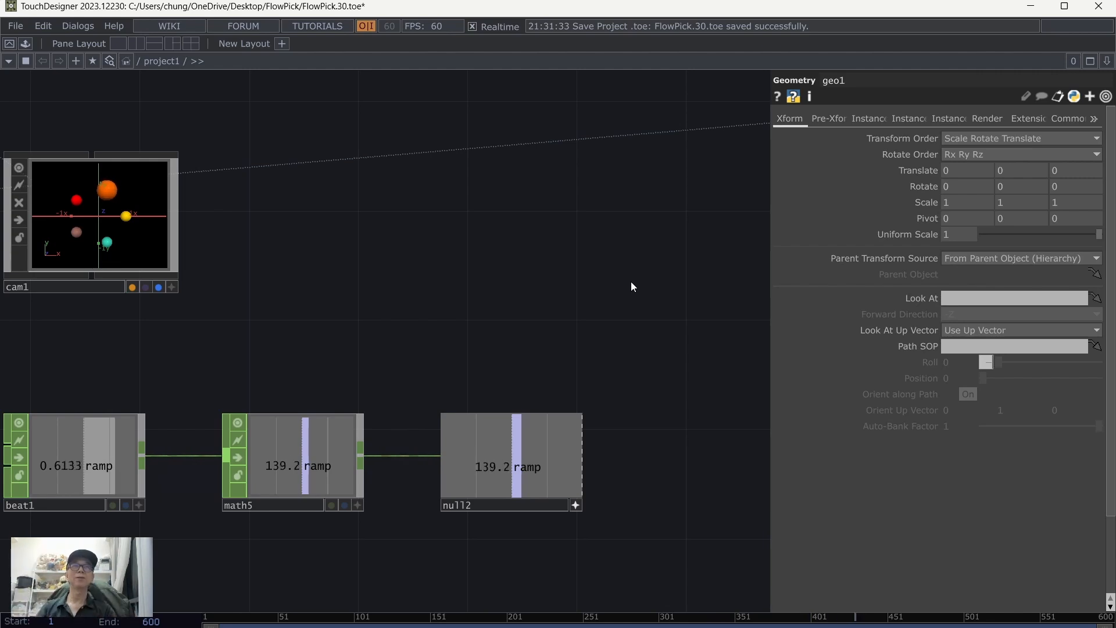
left_click_drag(493, 458, 996, 176)
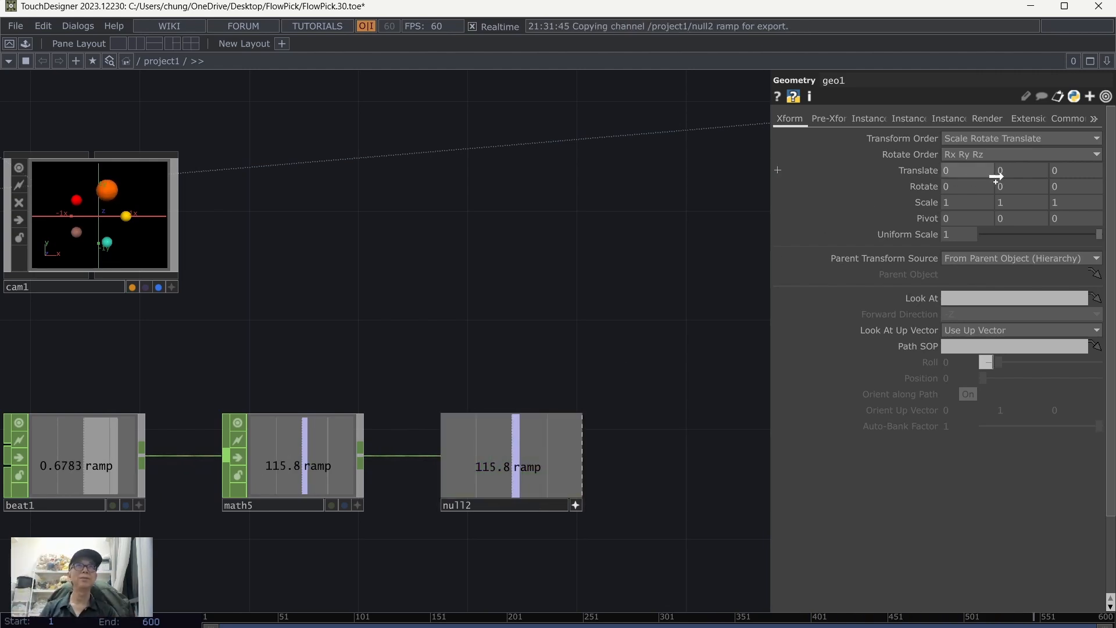
left_click_drag(1071, 189, 1078, 187)
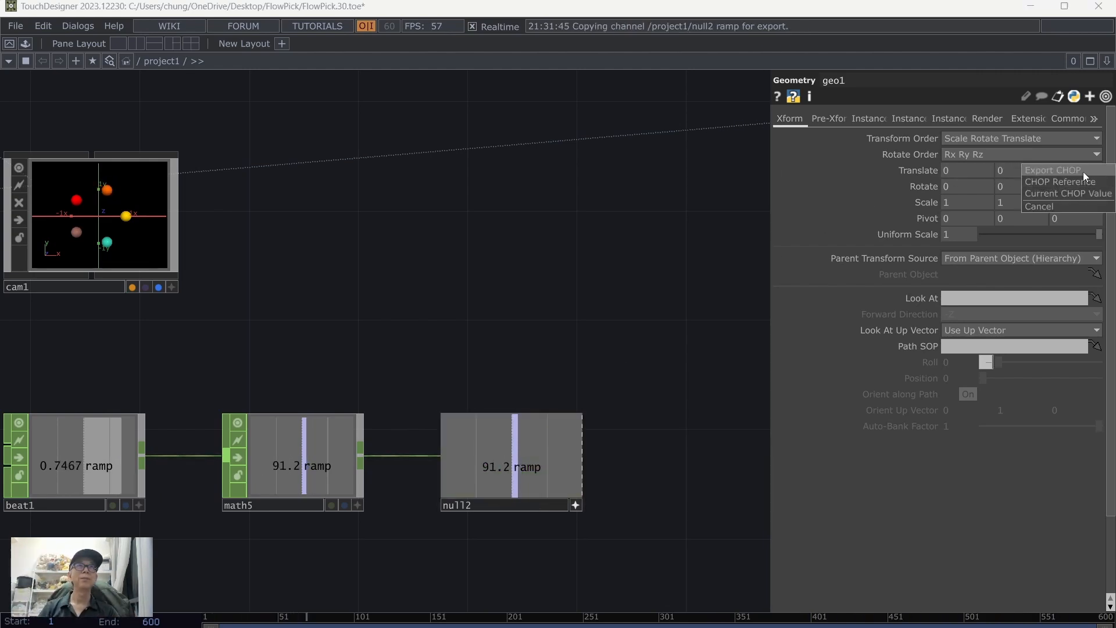
left_click(1083, 171)
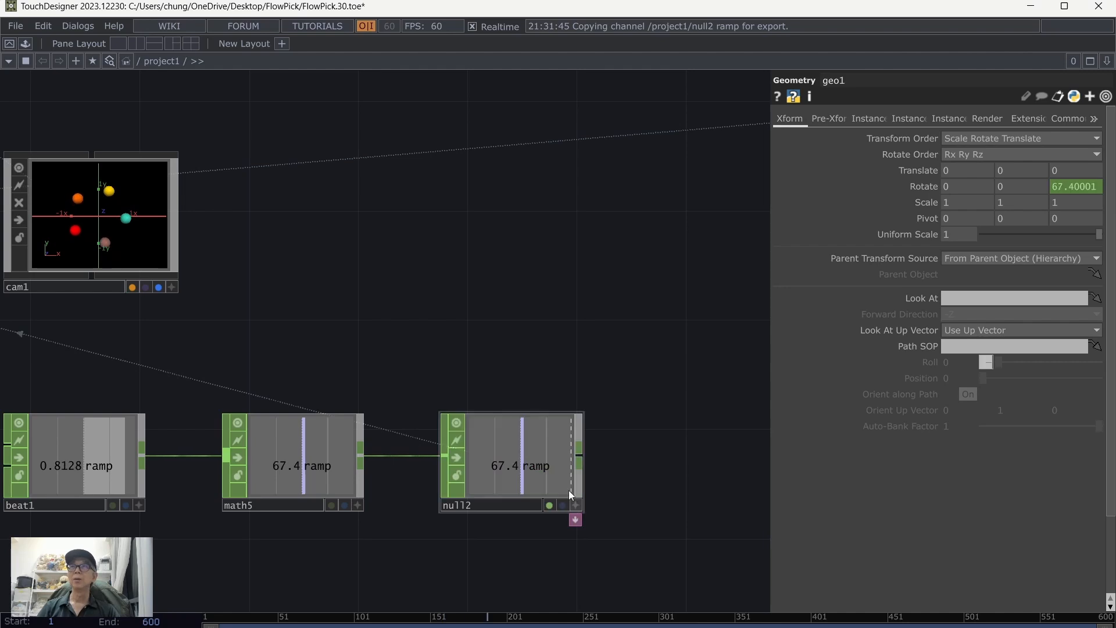
left_click_drag(441, 308, 491, 316)
scroll(491, 315, "down", 2)
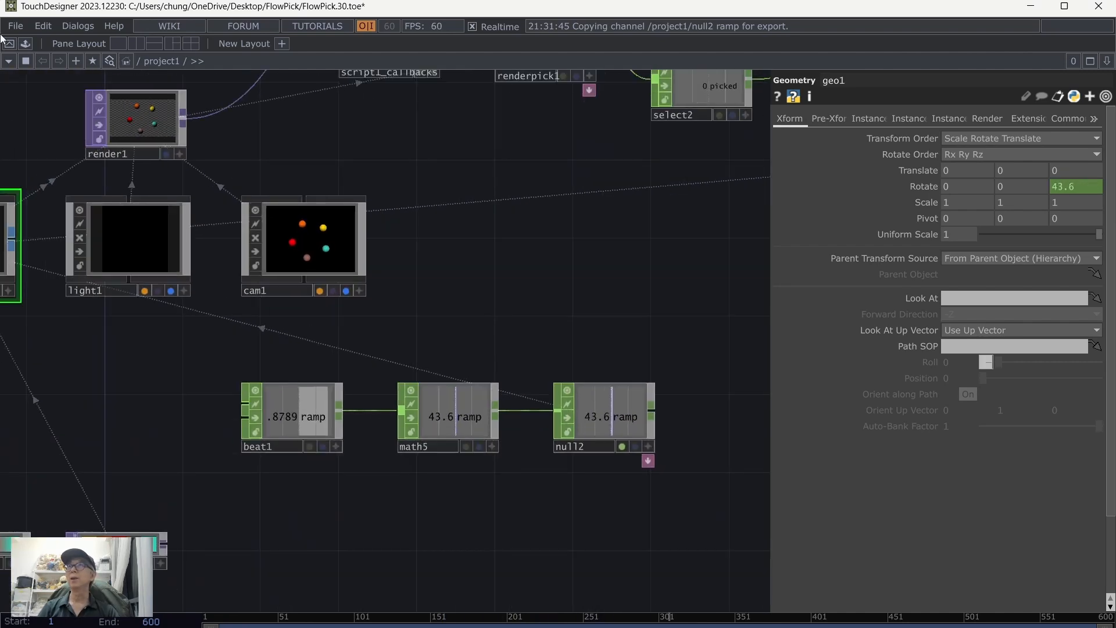
- Save the project with the new rotation export and hide geo1's parameters
left_click(15, 26)
left_click(29, 100)
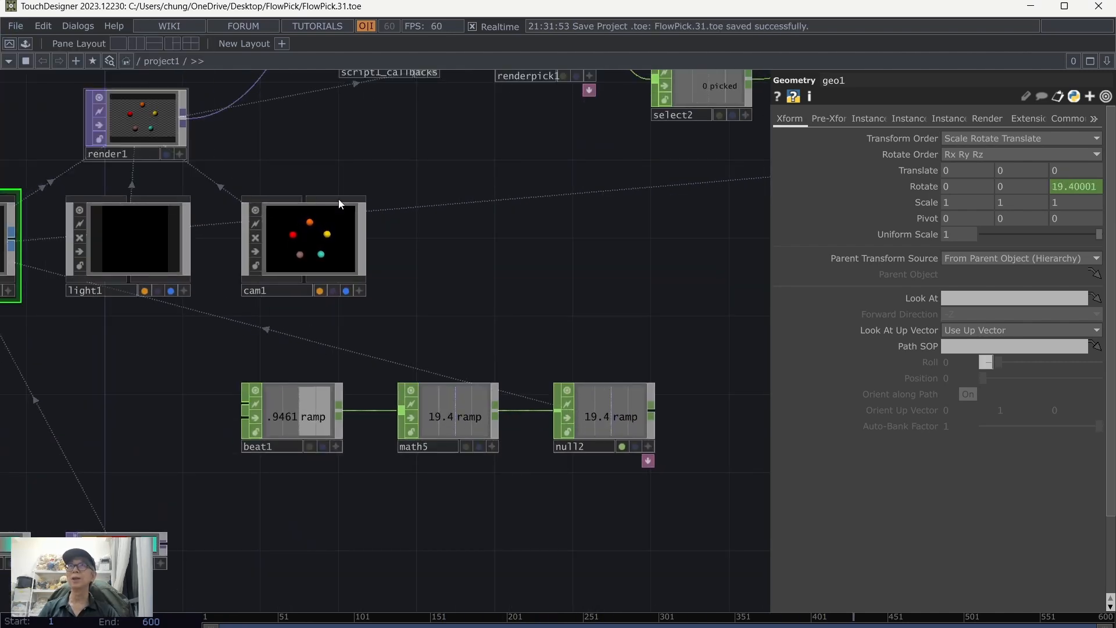
left_click_drag(687, 308, 694, 340)
key("p")
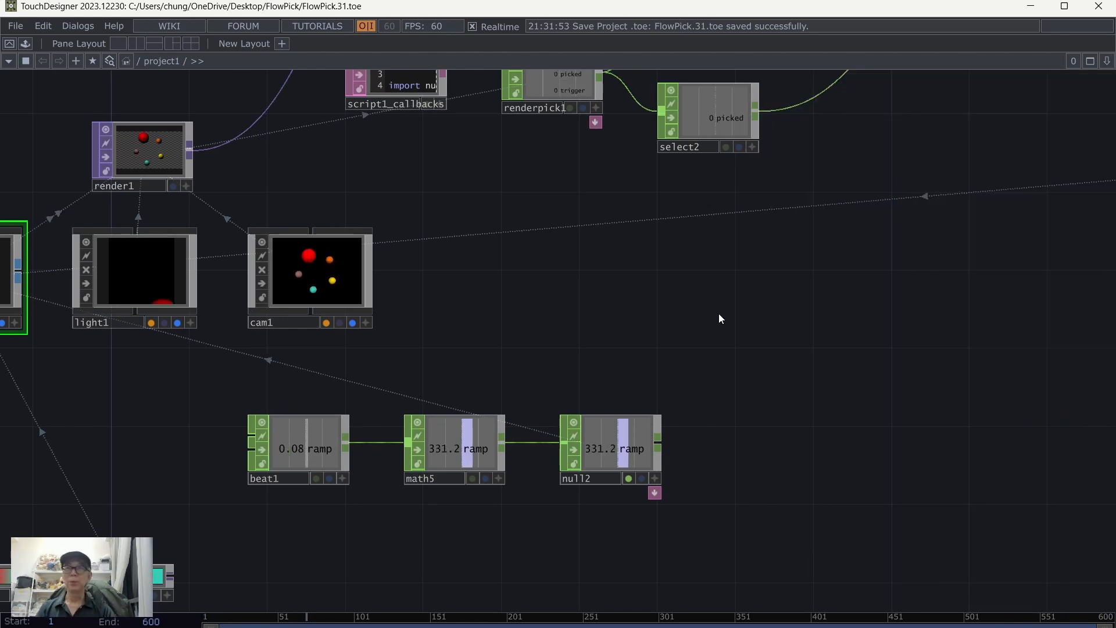
- Frame the whole network and test the motion picking on the rotating spheres in Perform Mode
scroll(718, 312, "down", 2)
left_click_drag(768, 308, 747, 444)
middle_click_drag(849, 458, 837, 456)
scroll(835, 455, "down", 2)
left_click_drag(921, 456, 810, 417)
key("h")
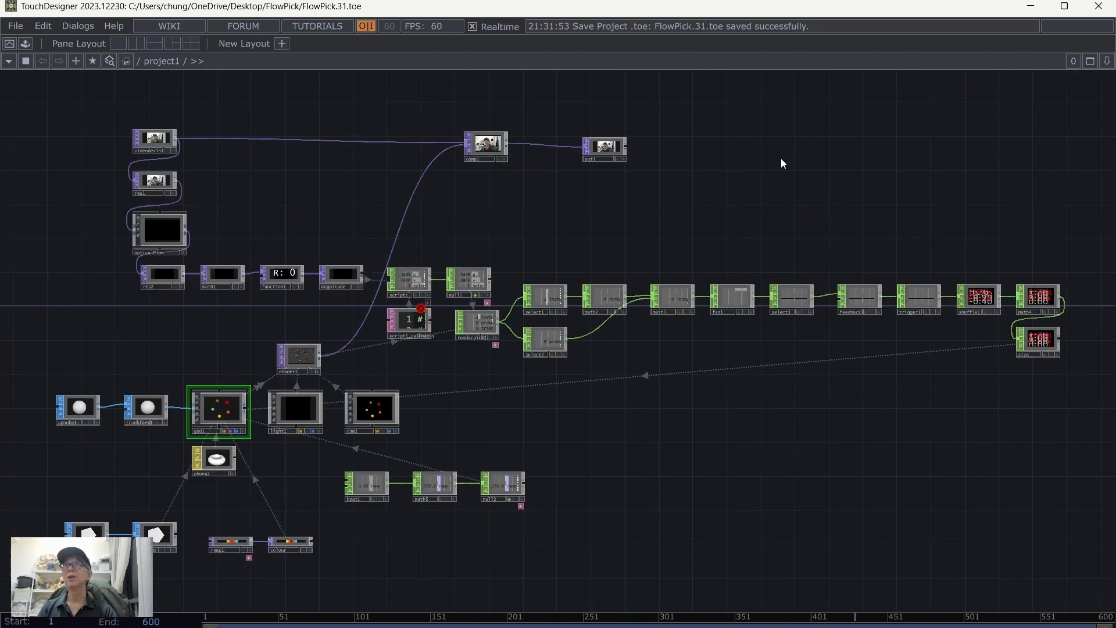
left_click(11, 44)
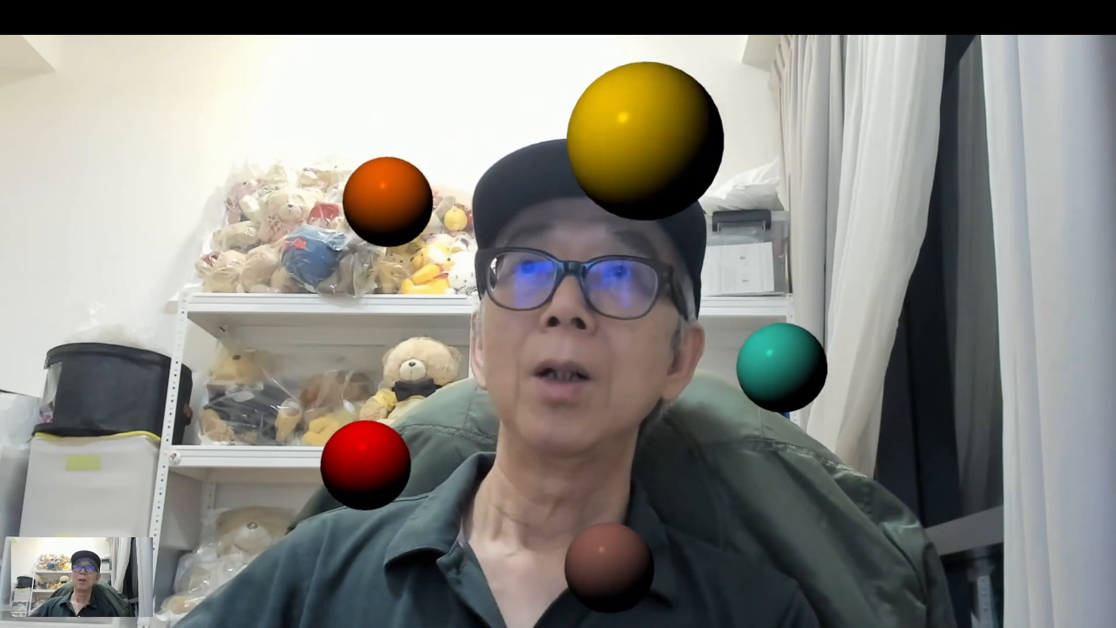
key("Escape")
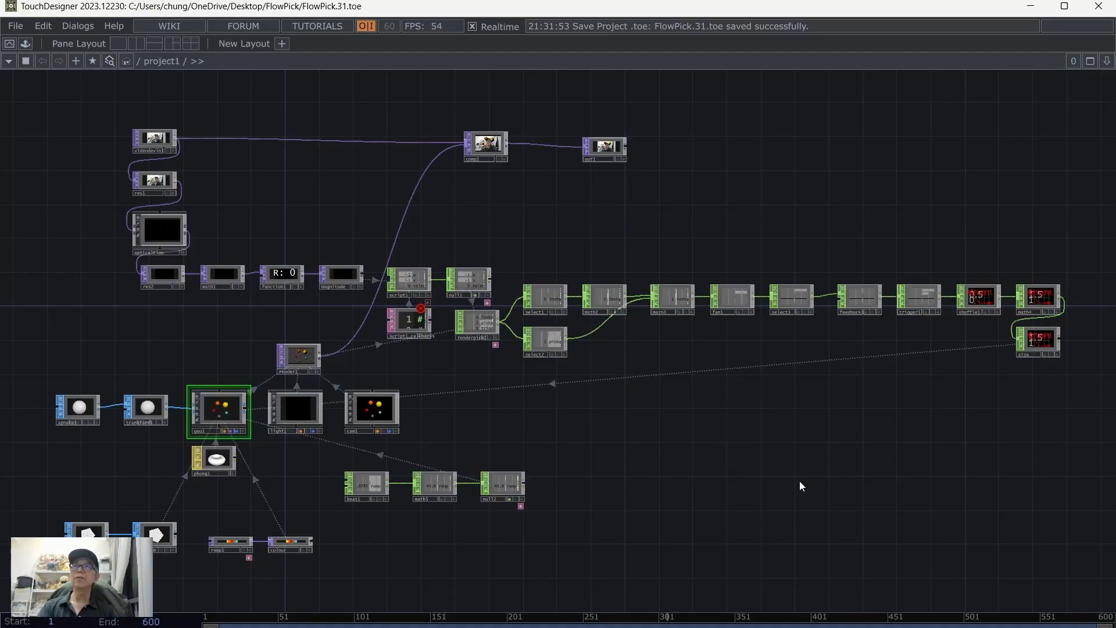
- Show the custom parameters of the script1 CHOP and save the project
scroll(730, 461, "up", 6)
left_click_drag(546, 407, 898, 504)
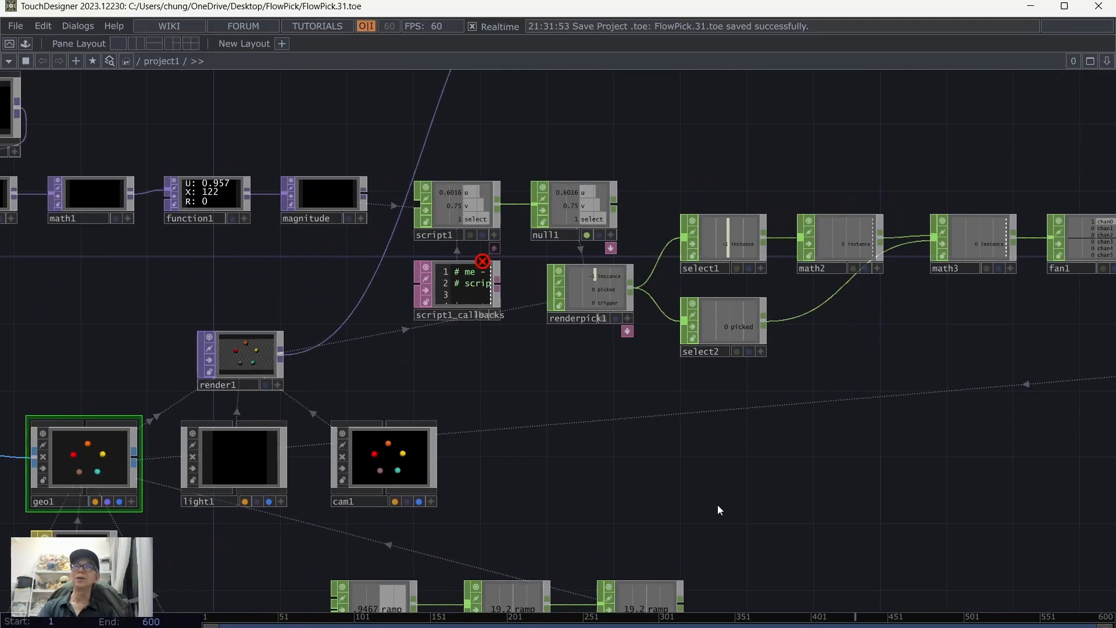
left_click_drag(482, 375, 588, 493)
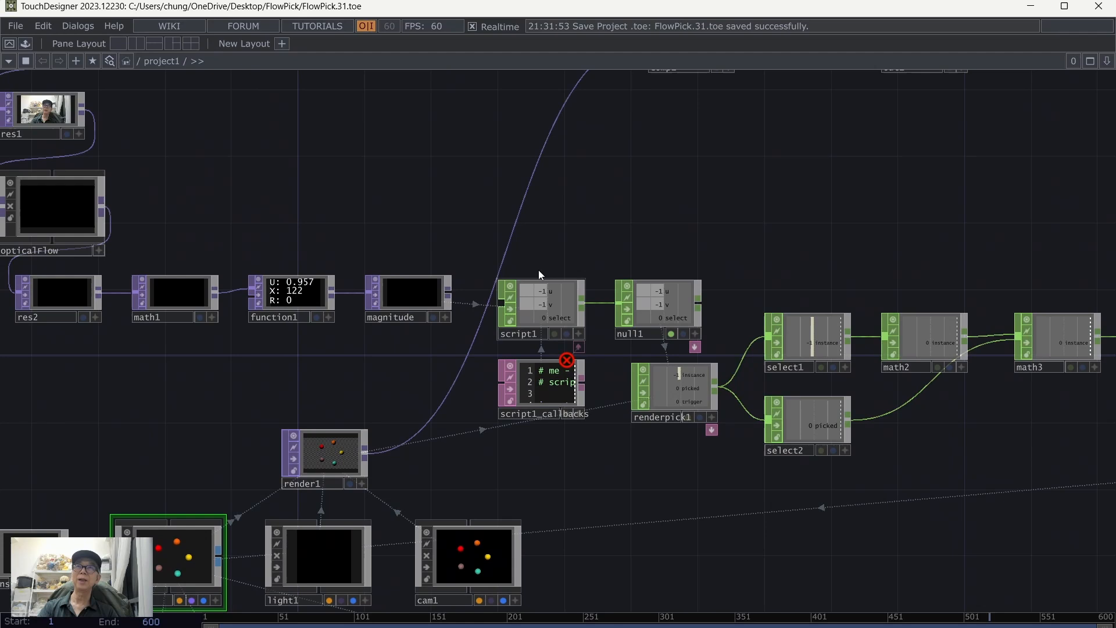
left_click(546, 306)
scroll(547, 305, "up", 2)
key("p")
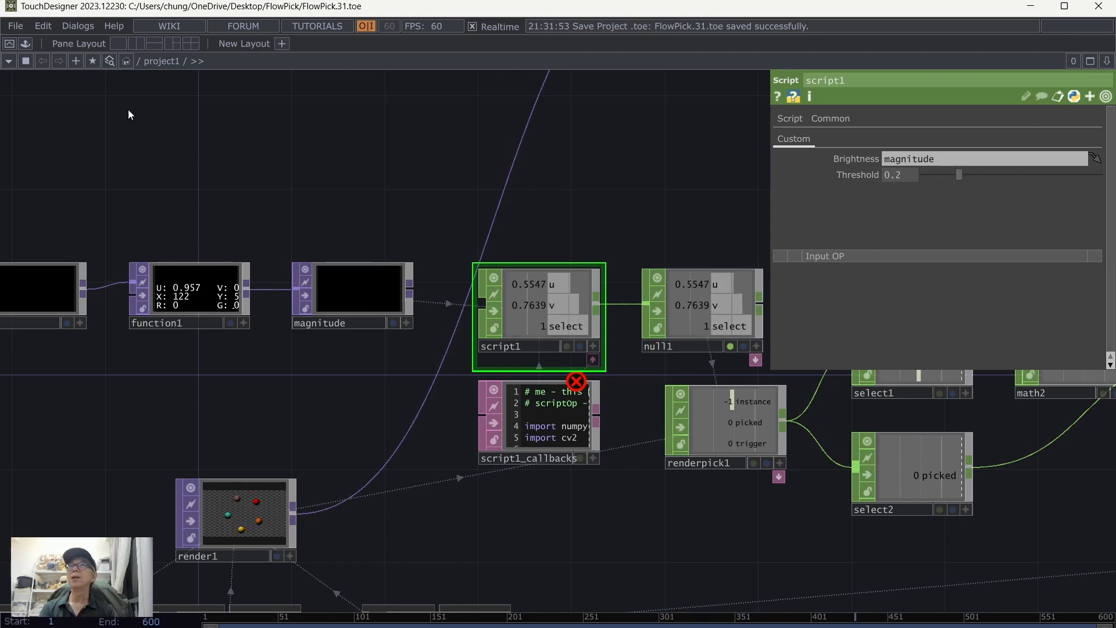
left_click(15, 26)
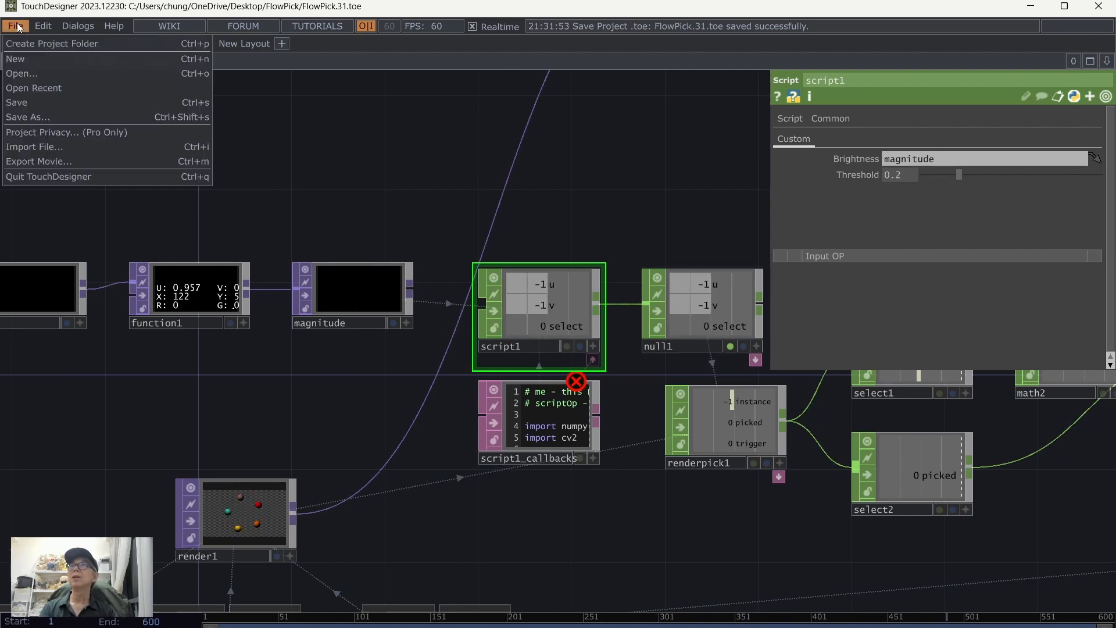
left_click(24, 102)
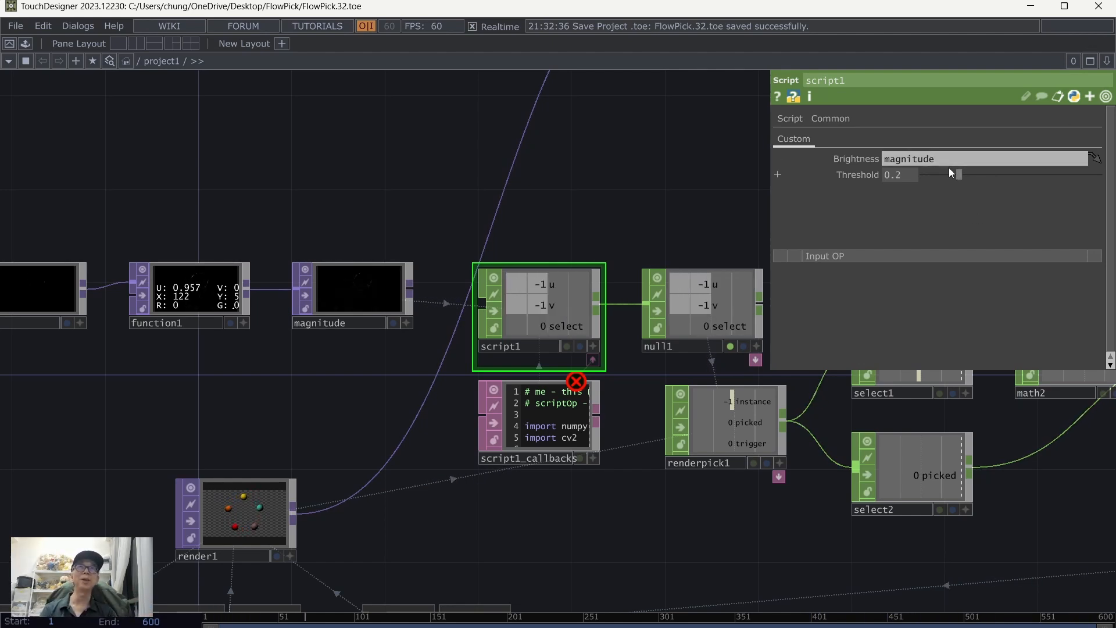
- Set script1's Threshold to 0.15
left_click_drag(959, 173, 922, 173)
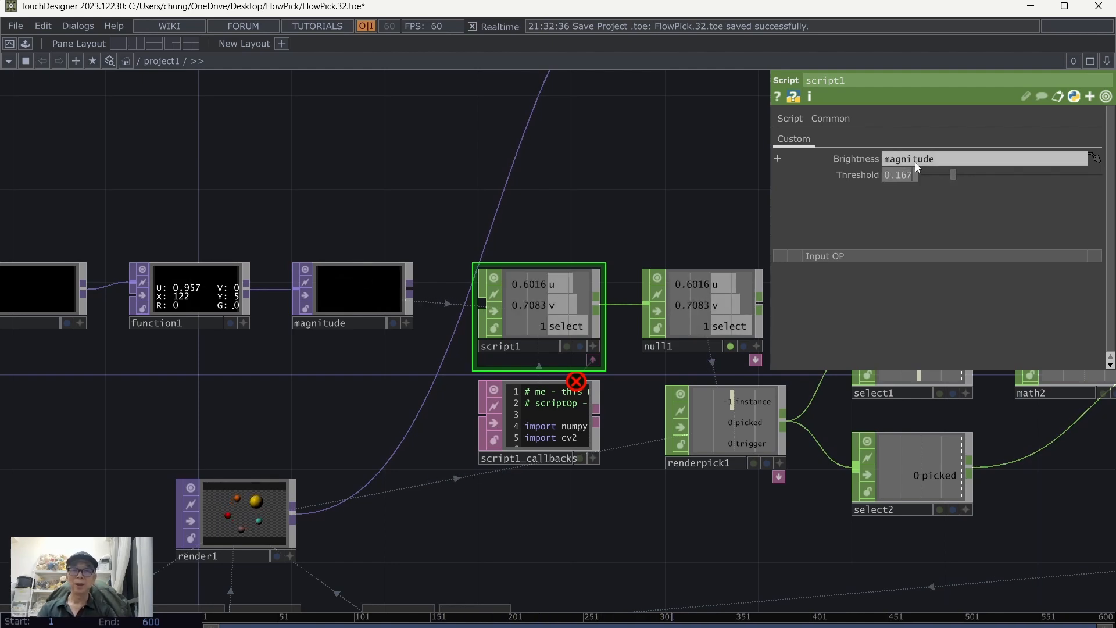
type("0.15")
key("Return")
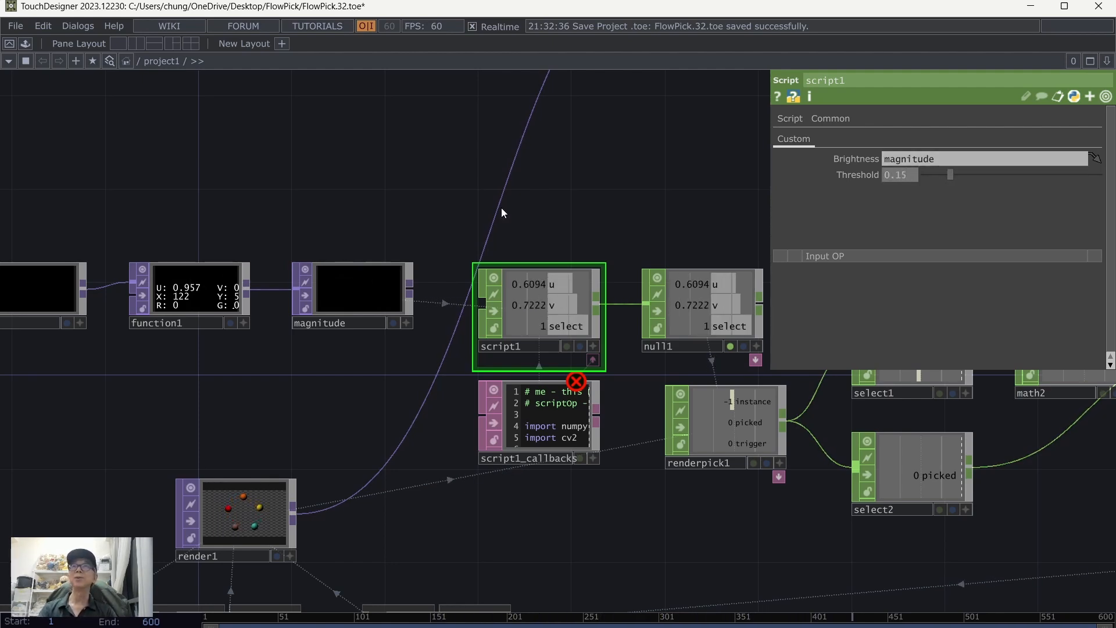
- Save the project and test the motion picking with the new threshold in Perform Mode
left_click(16, 26)
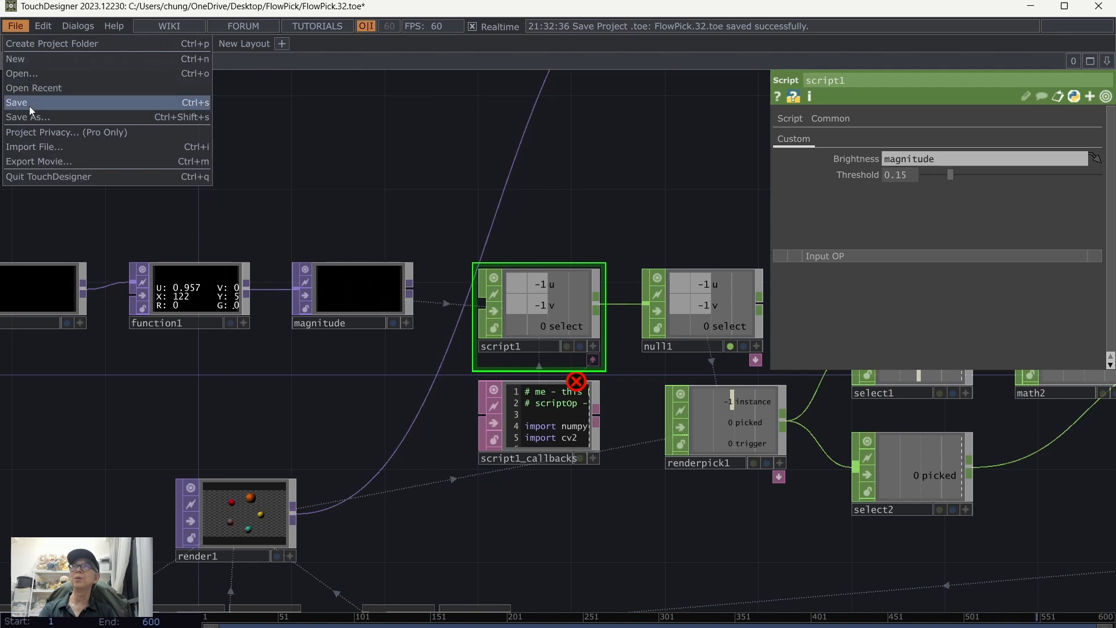
left_click(26, 105)
left_click(11, 45)
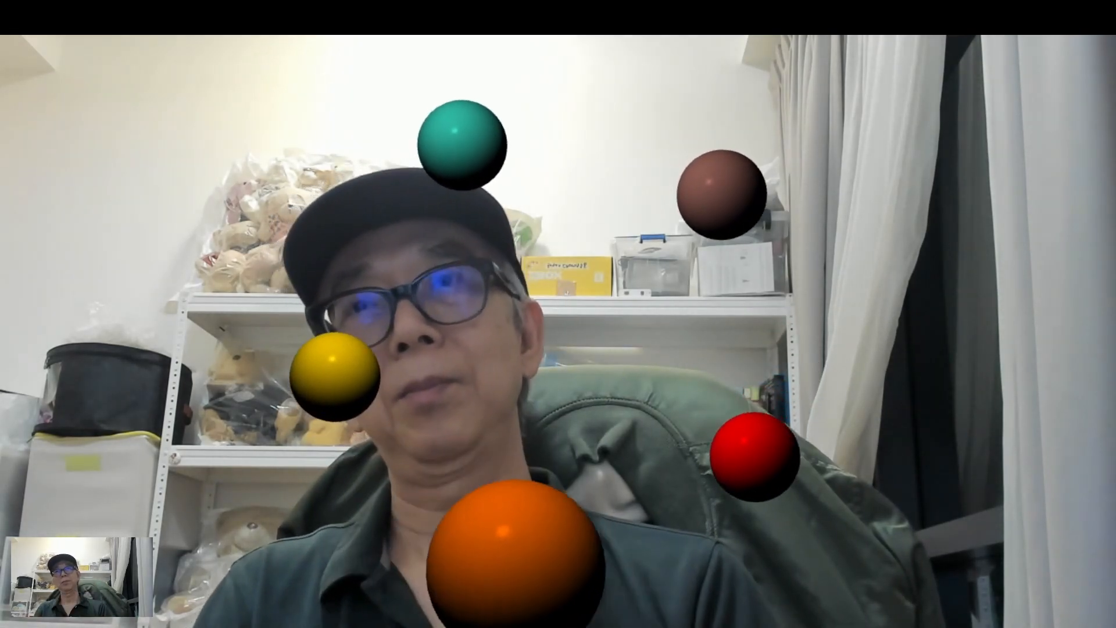
key("Escape")
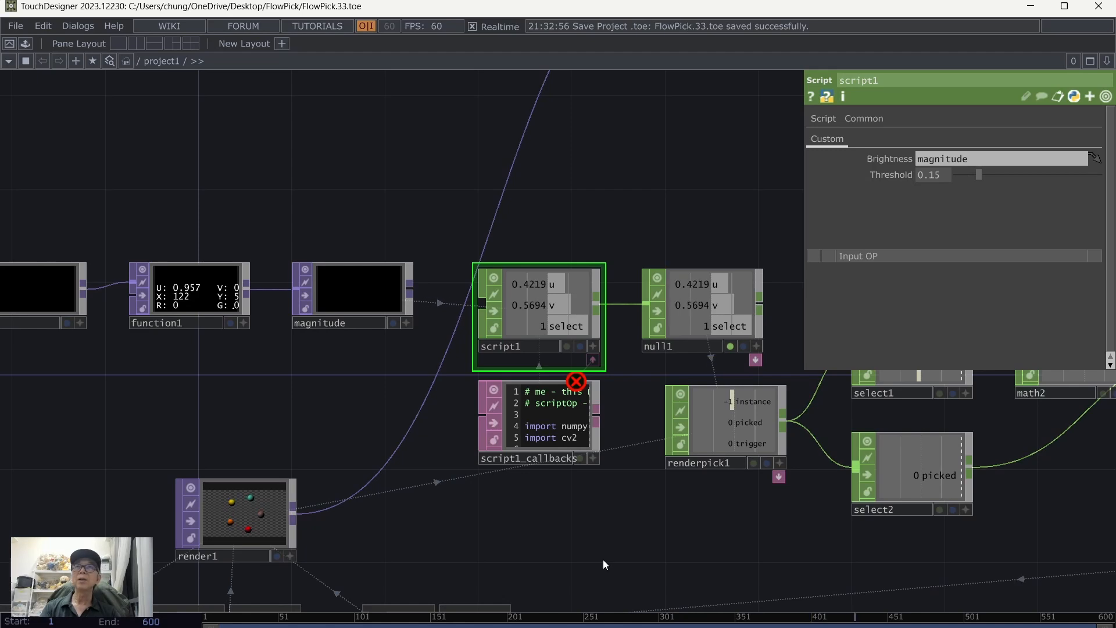
- Set renderpick1's Pick Radius to 2 and save the project
left_click_drag(602, 559, 506, 484)
left_click(646, 316)
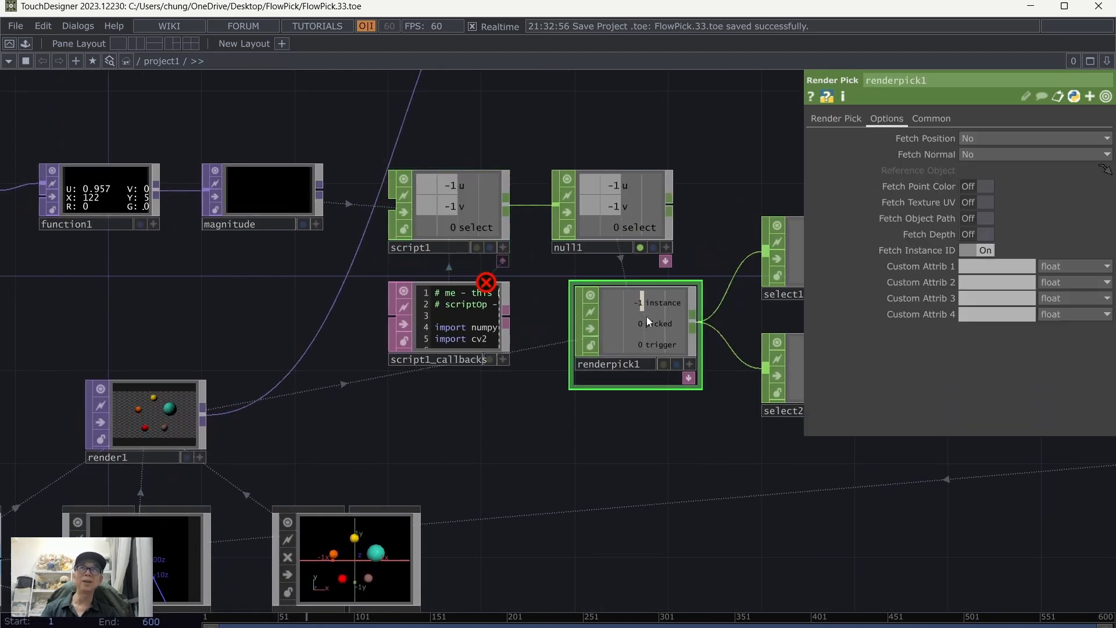
left_click_drag(654, 423, 531, 428)
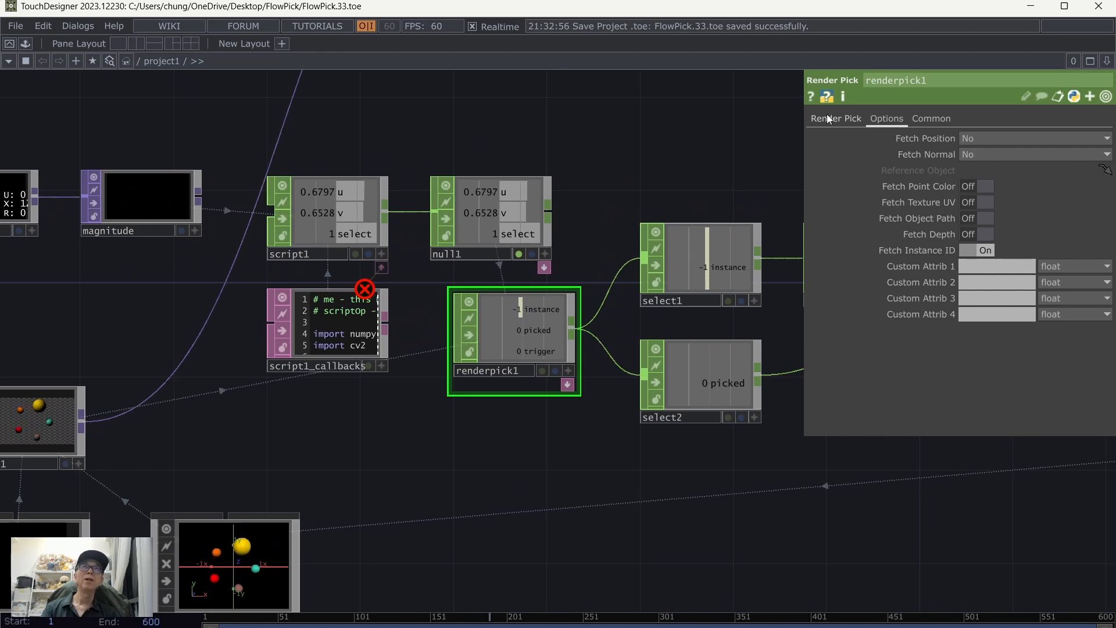
left_click(826, 116)
left_click_drag(841, 517, 770, 503)
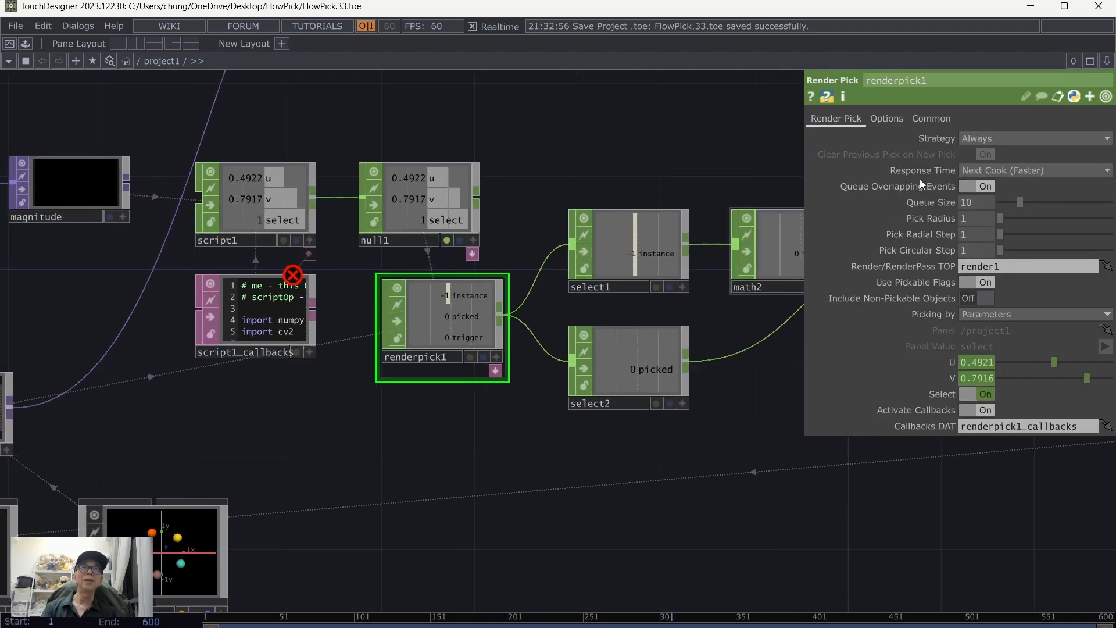
left_click_drag(777, 556, 666, 553)
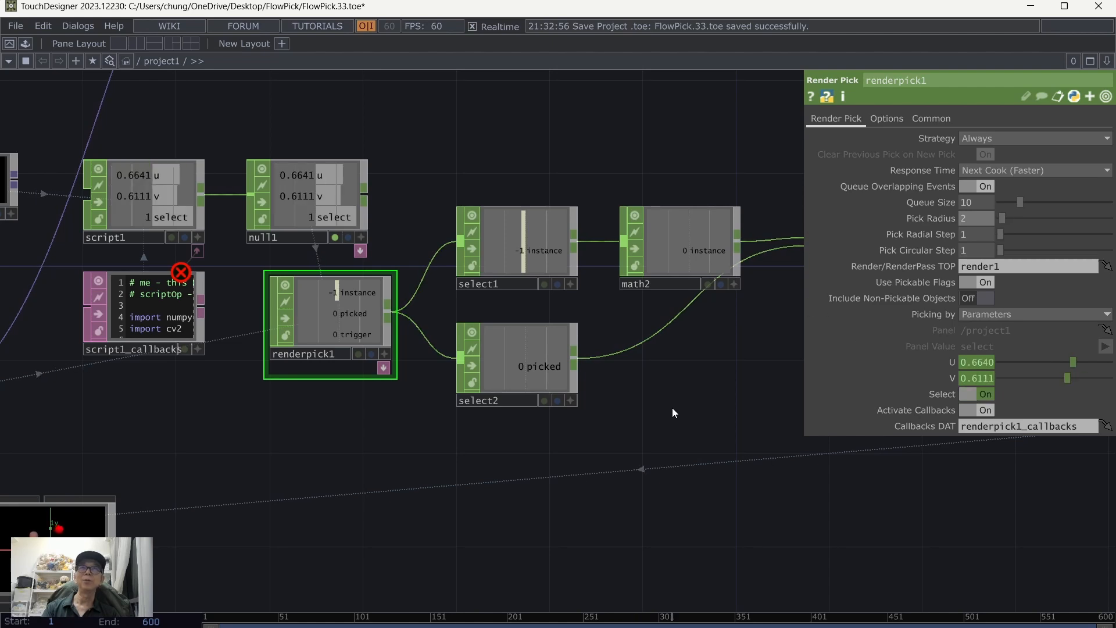
left_click(15, 25)
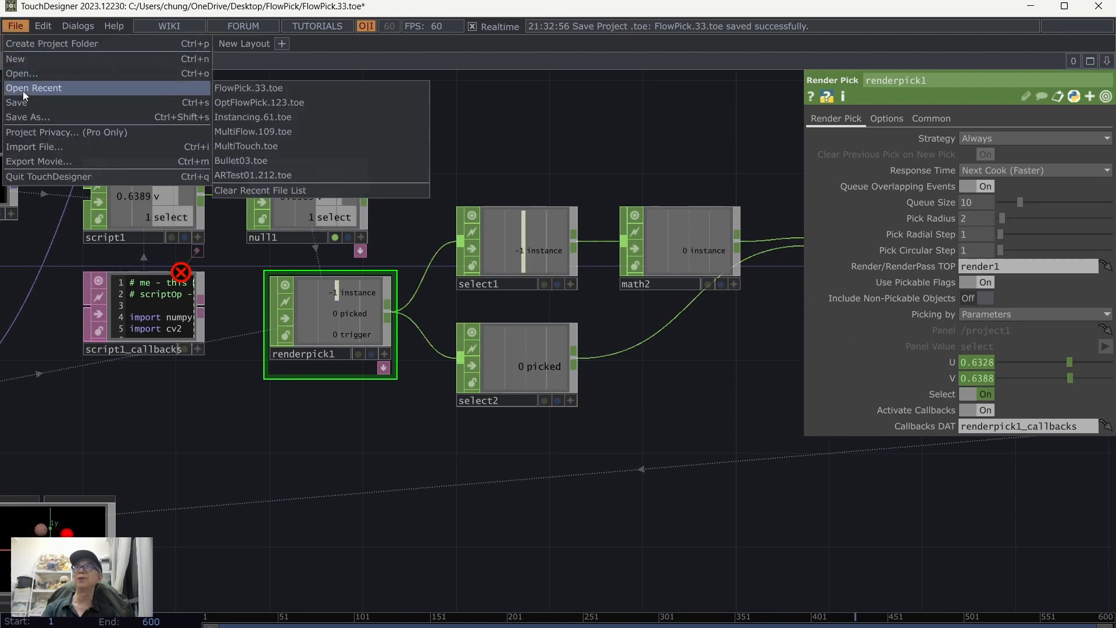
left_click(23, 102)
- Test the wider pick radius in Perform Mode and return renderpick1's Pick Radius to 1
key("F1")
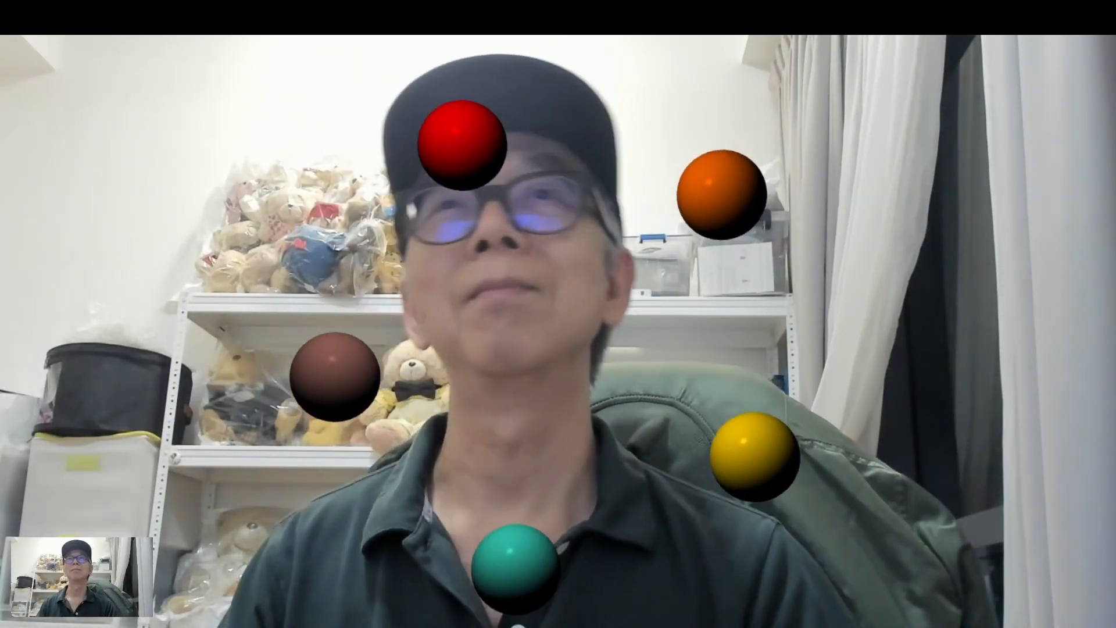
key("Escape")
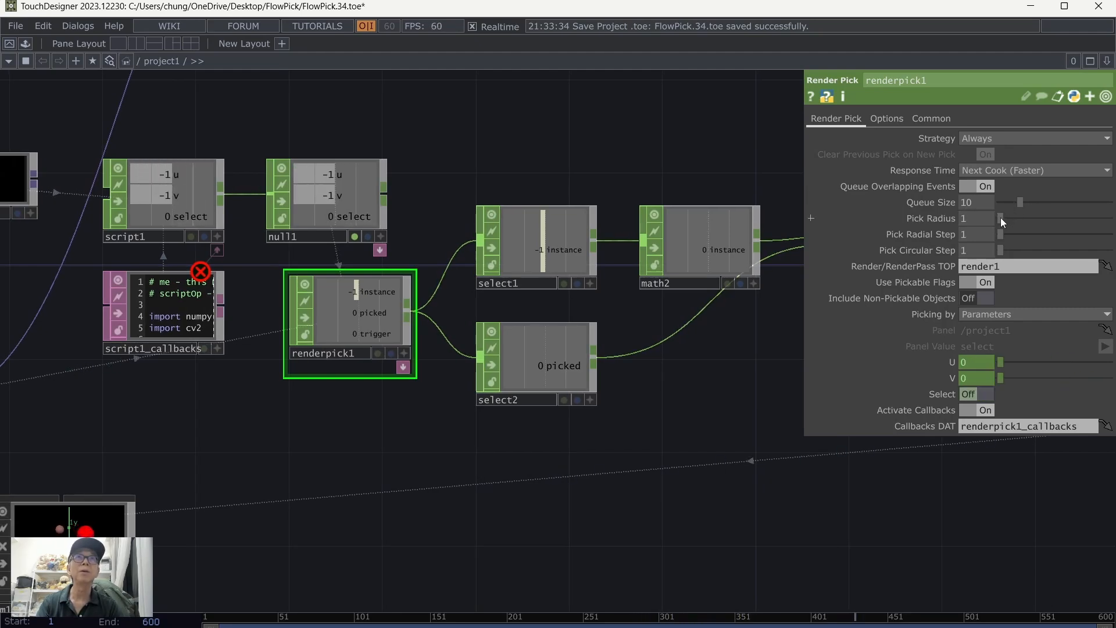
left_click(1000, 218)
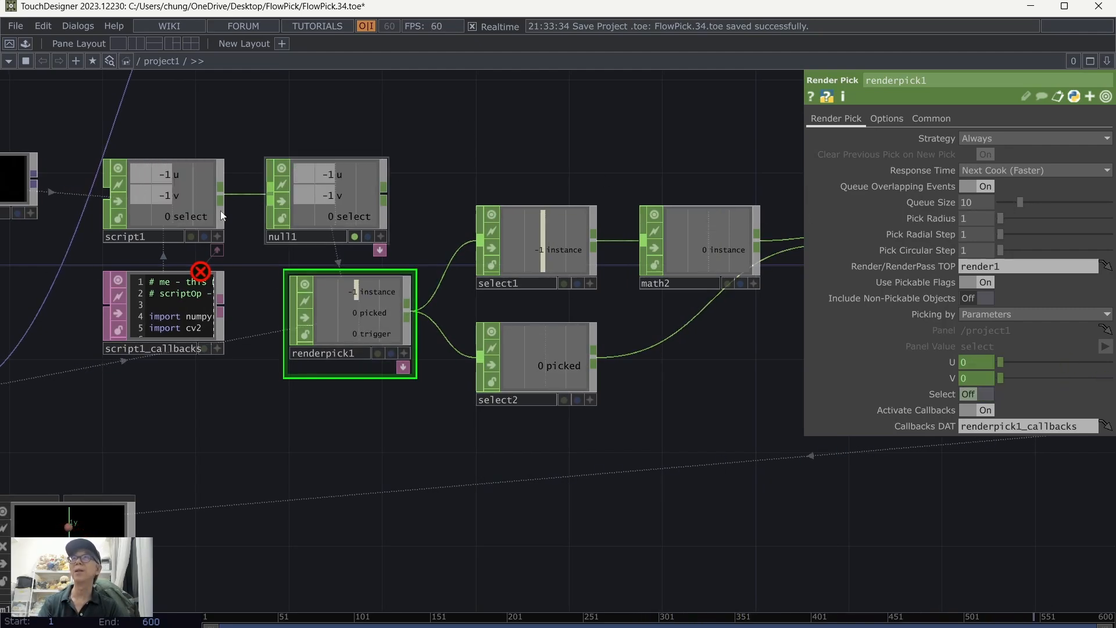
- Select script1, save the project, and hide the parameters
left_click(169, 204)
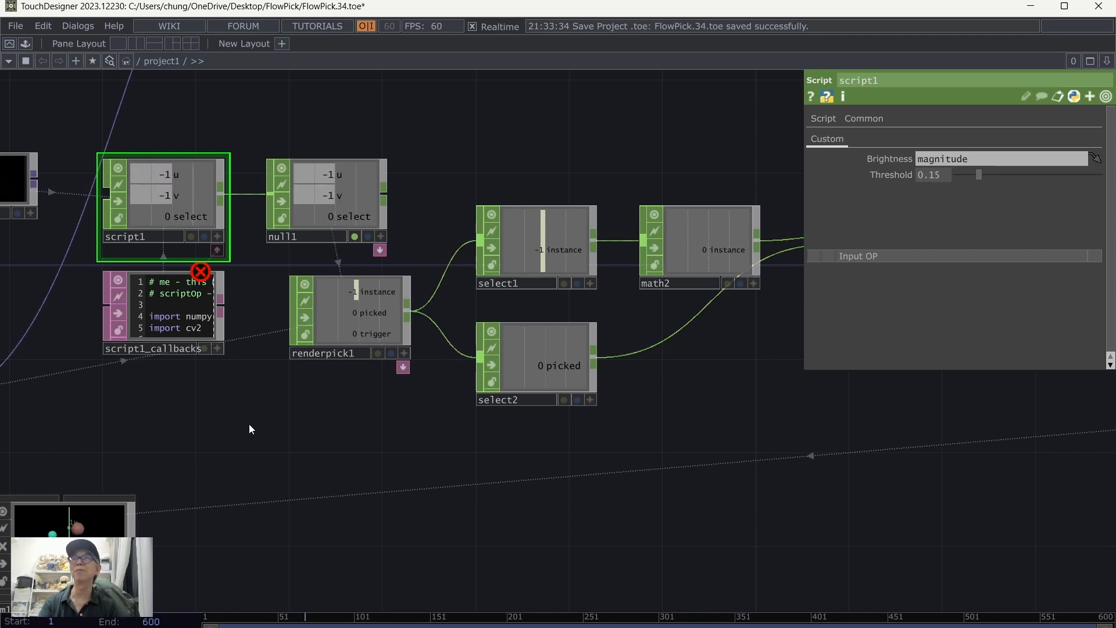
left_click_drag(250, 422, 378, 462)
left_click(15, 26)
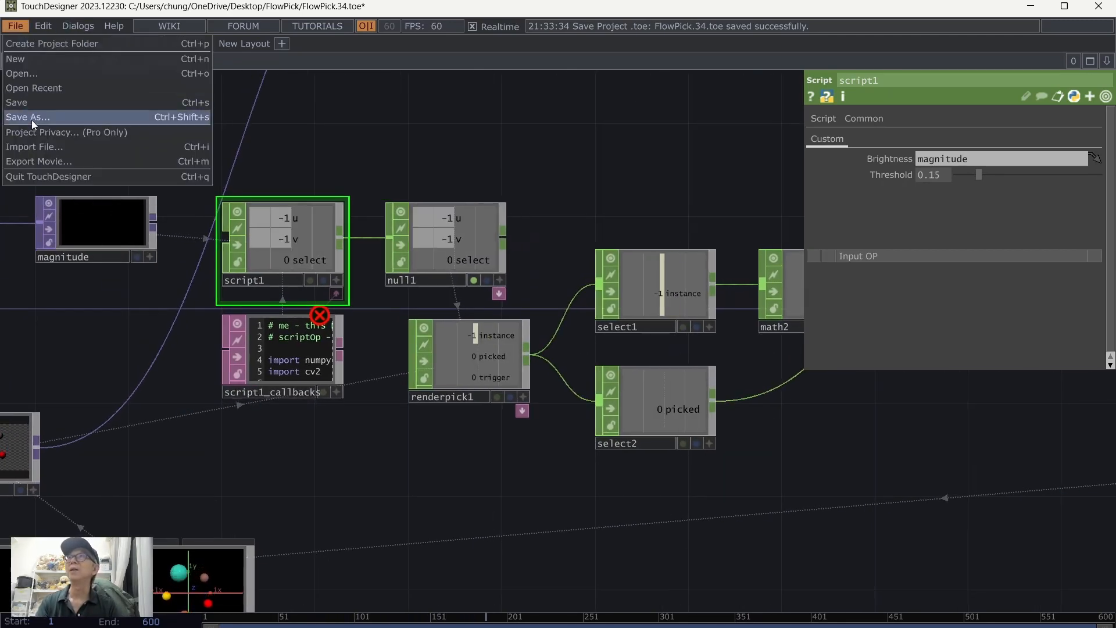
left_click(36, 100)
left_click_drag(476, 137, 751, 120)
key("p")
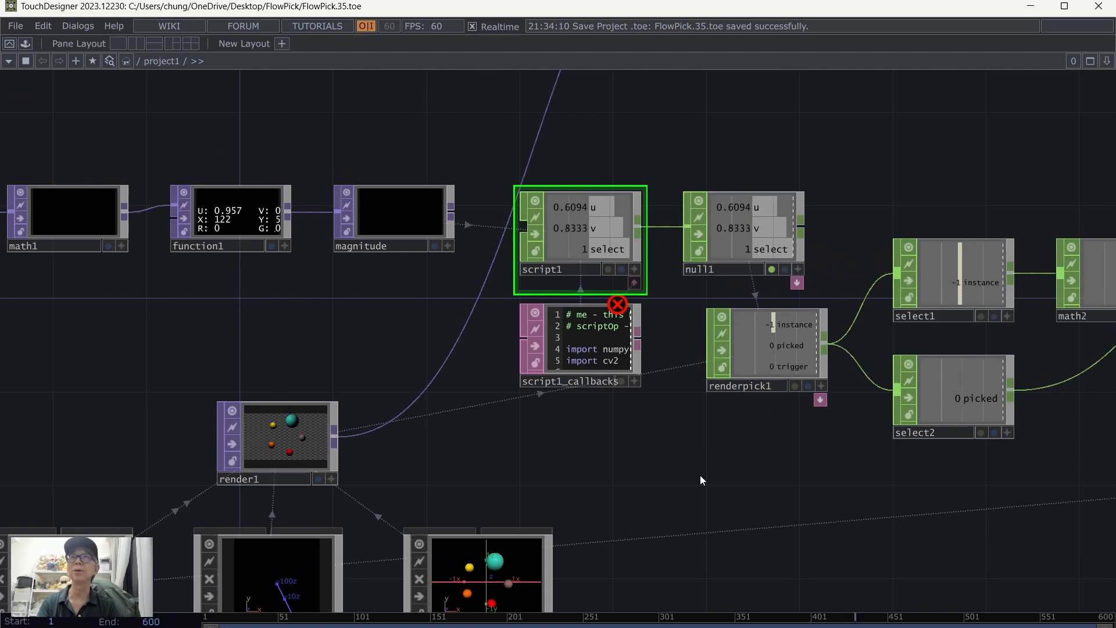
- Tidy the node layout by moving script1_callbacks slightly lower below script1 and aligning renderpick1 directly under null1
scroll(700, 476, "down", 5)
left_click_drag(486, 250, 448, 192)
scroll(835, 490, "up", 5)
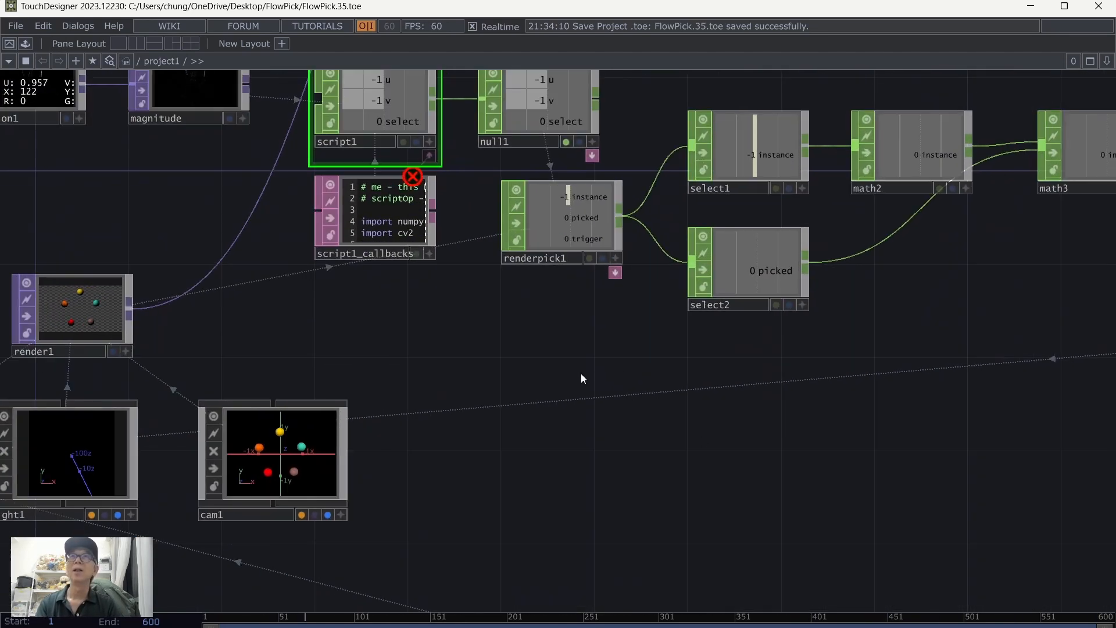
left_click_drag(564, 384, 670, 479)
left_click_drag(501, 326, 483, 348)
left_click(680, 312)
left_click_drag(678, 323, 666, 322)
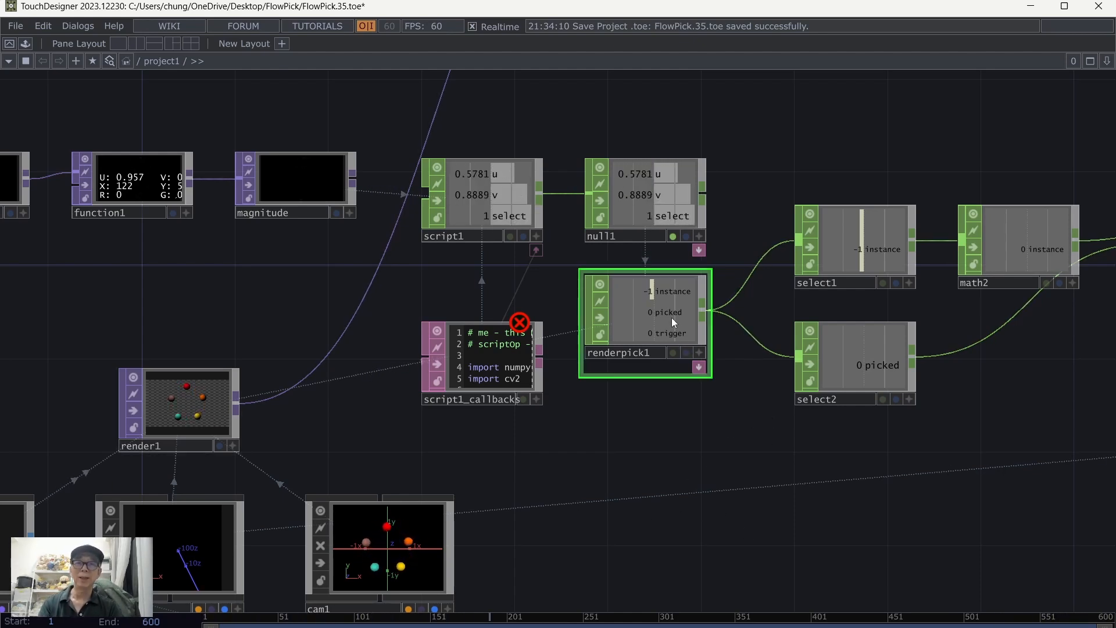
key("p")
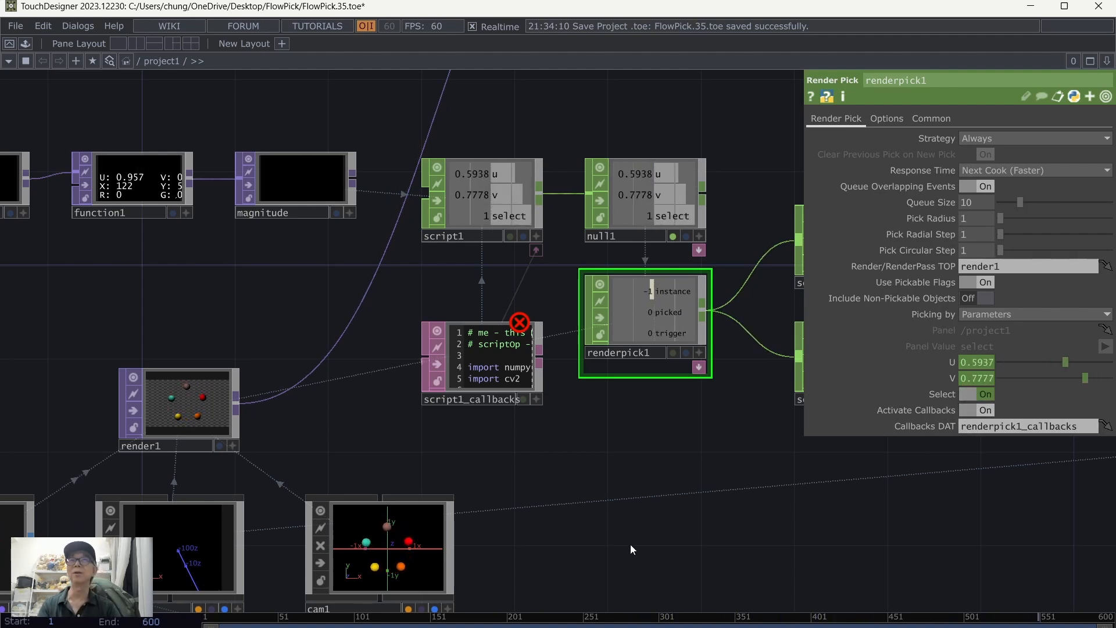
left_click_drag(471, 337, 471, 314)
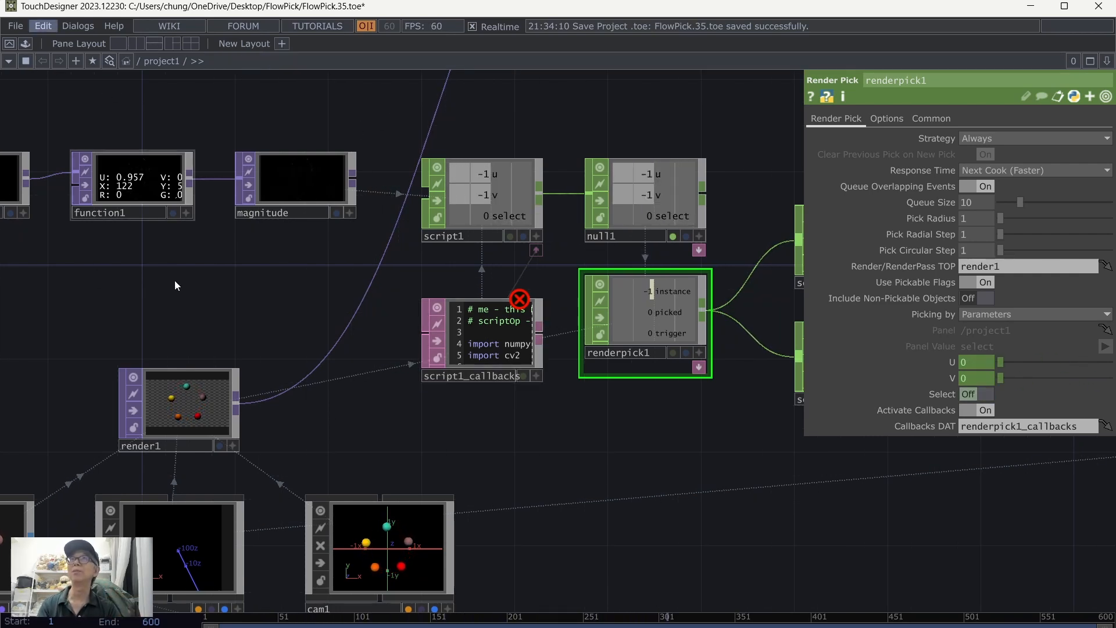
- Look over the optical flow chain from res2 to magnitude and save the project
left_click_drag(236, 308, 408, 342)
left_click_drag(106, 312, 312, 383)
left_click_drag(352, 194, 284, 221)
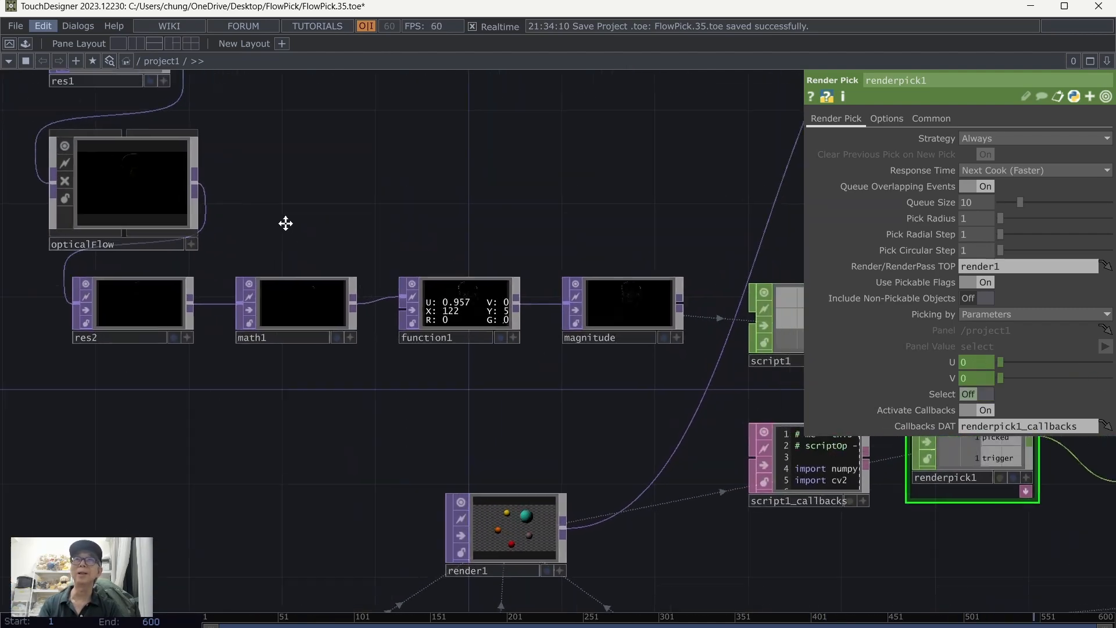
scroll(539, 434, "up", 3)
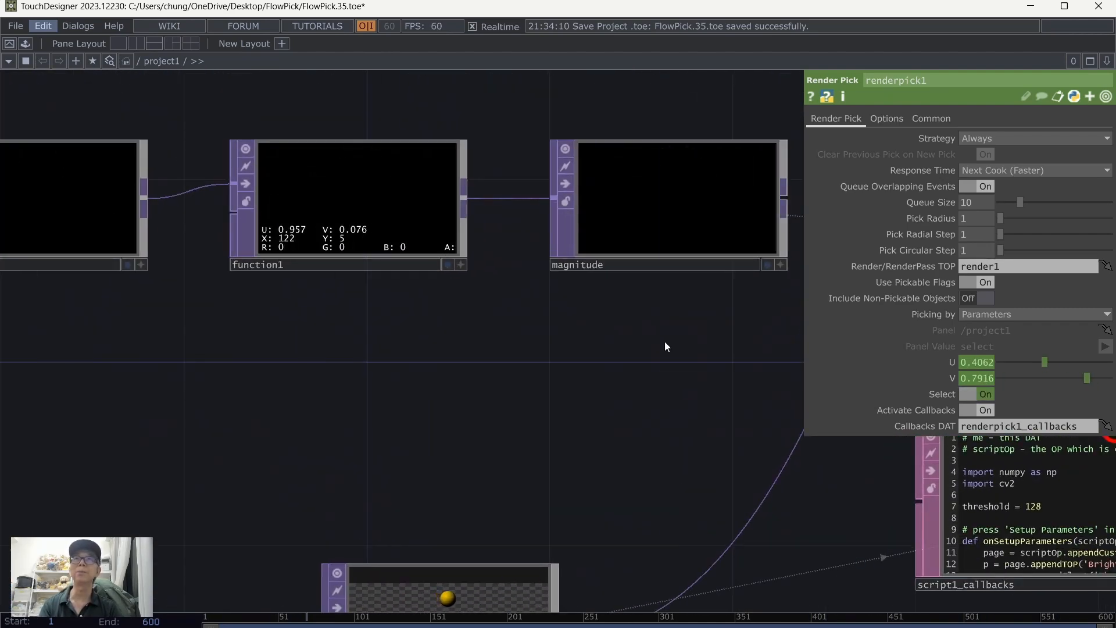
left_click_drag(666, 346, 618, 428)
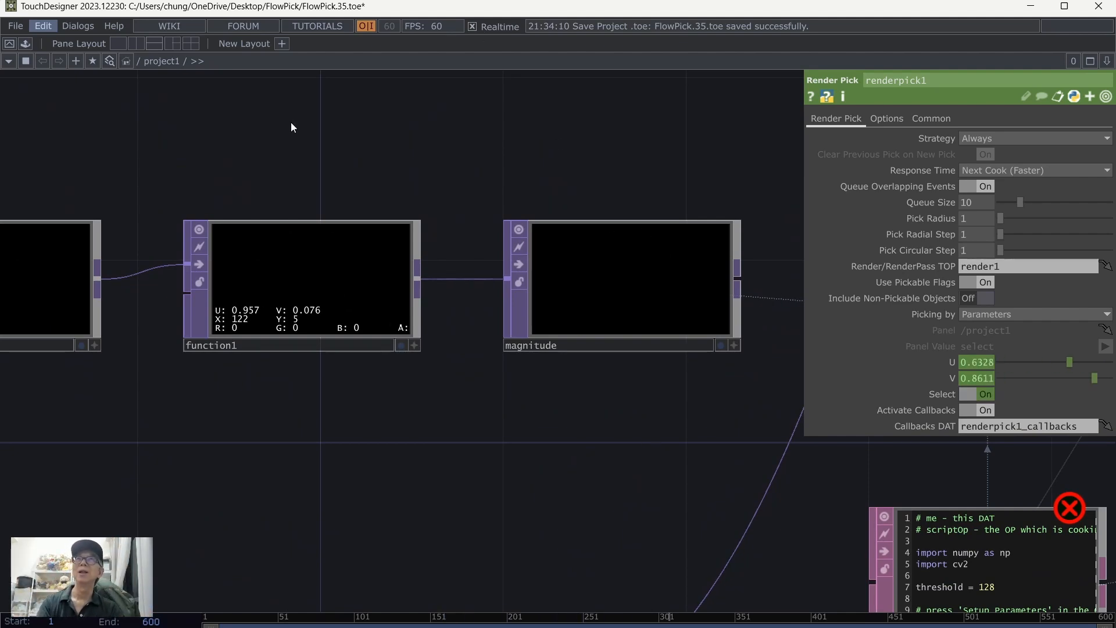
left_click(15, 26)
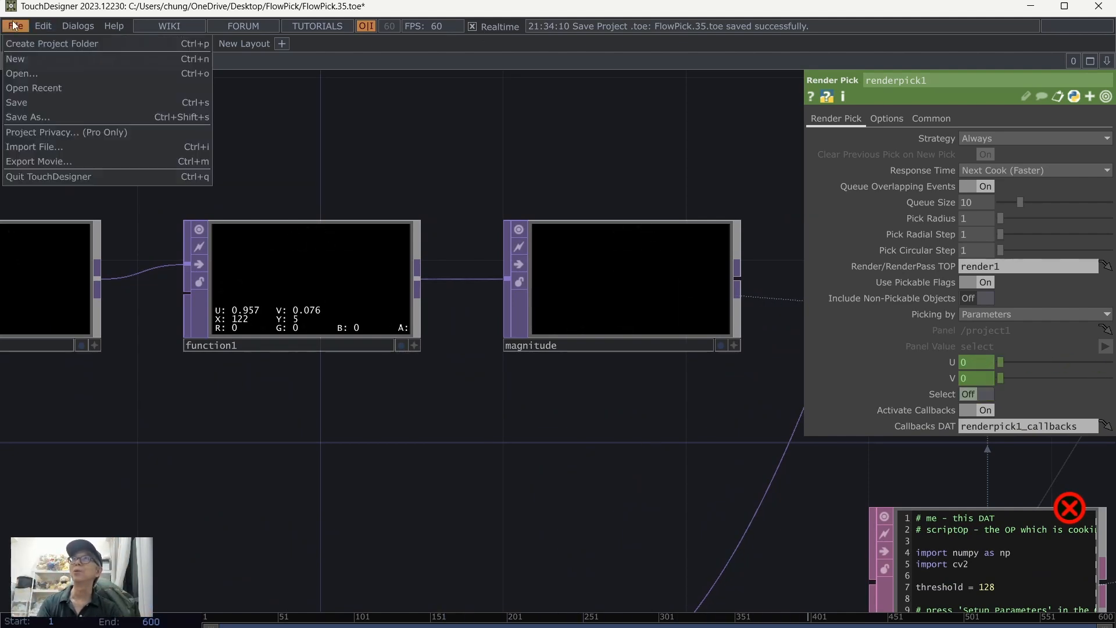
left_click(44, 103)
- Hide the parameters, frame the whole network, and run the finished piece in Perform Mode
key("p")
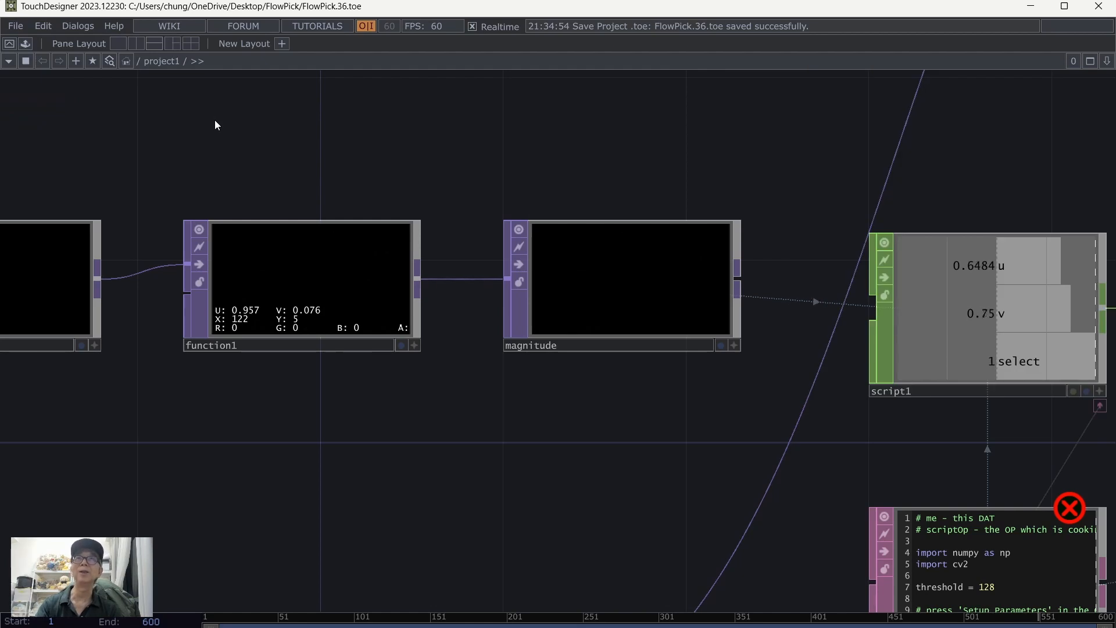
key("h")
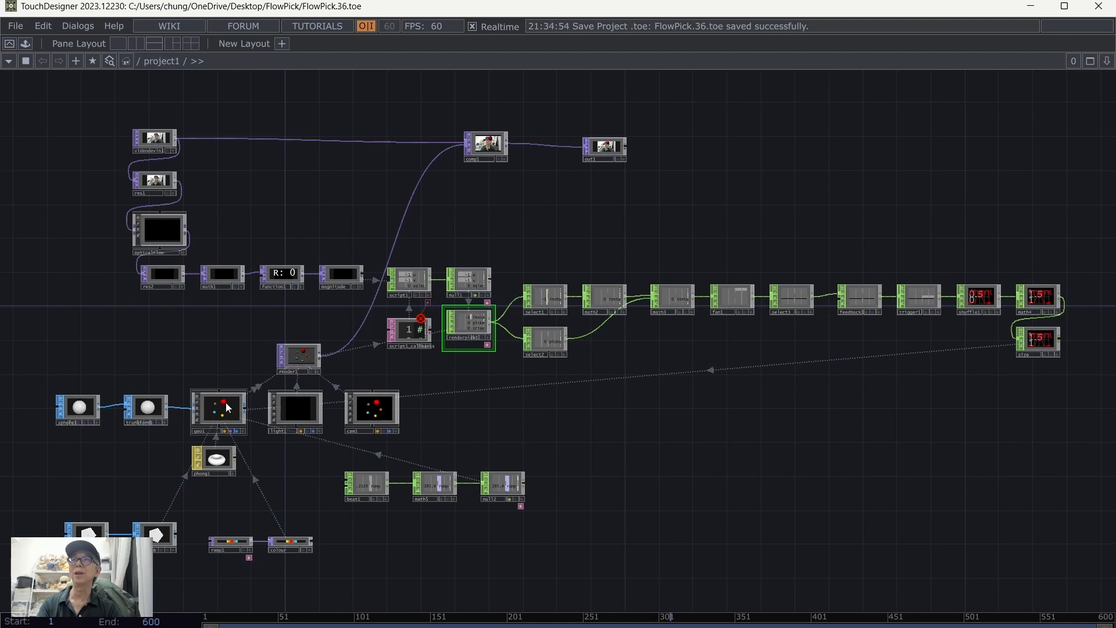
left_click(9, 47)
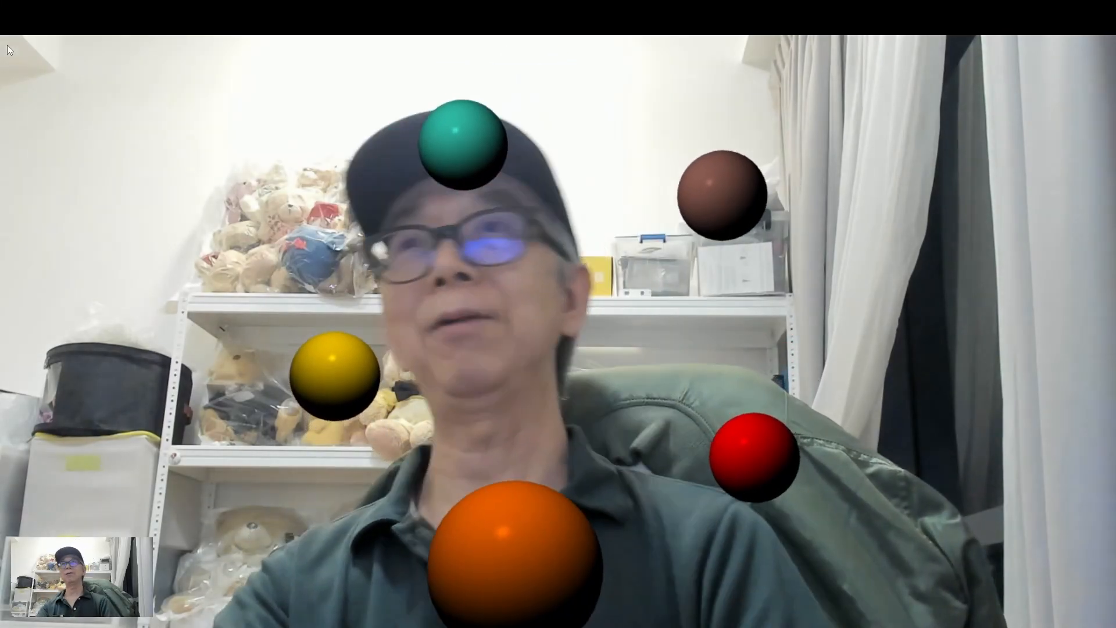